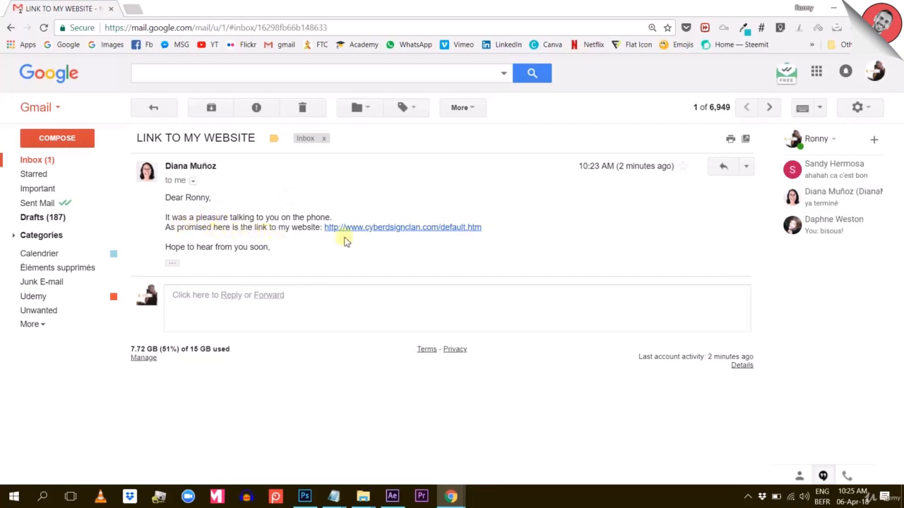
Open the website link in the "LINK TO MY WEBSITE" email, then delete the message
{"action": "left_click", "coordinate": [416, 233]}
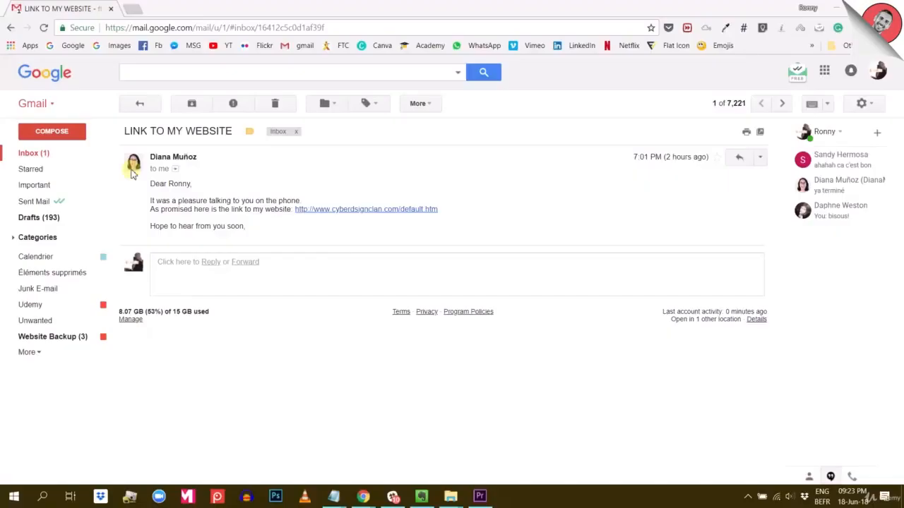
{"action": "mouse_move", "coordinate": [135, 162]}
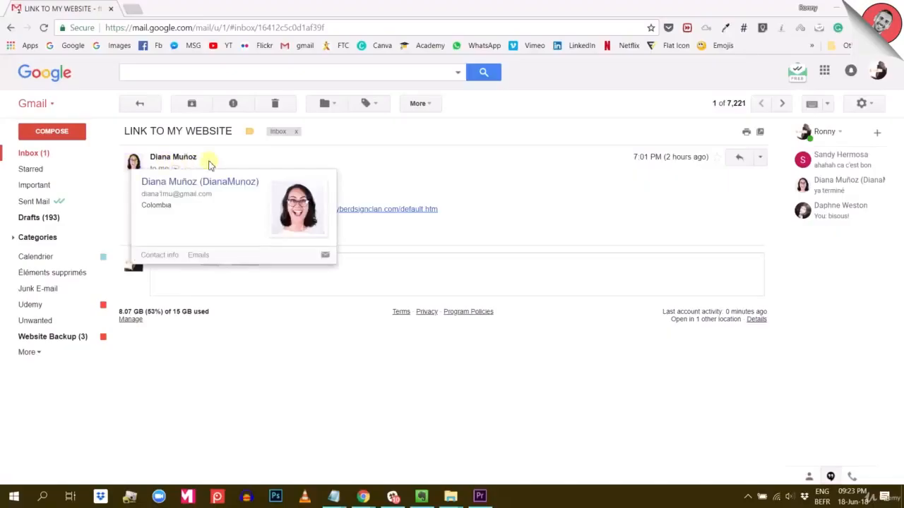
{"action": "left_click", "coordinate": [275, 105]}
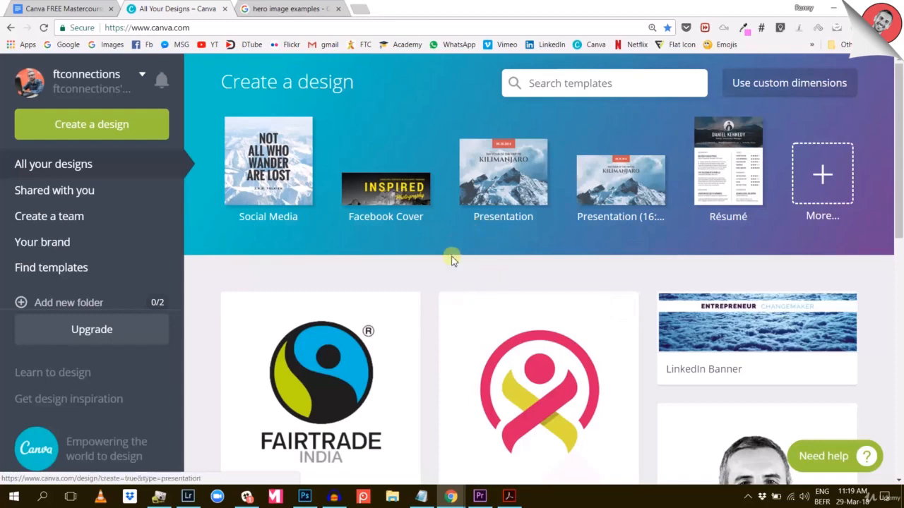
Examine the Google image results for "hero image examples" to see how websites lay out their hero images
{"action": "scroll", "coordinate": [445, 267], "scroll_direction": "down", "scroll_amount": 3}
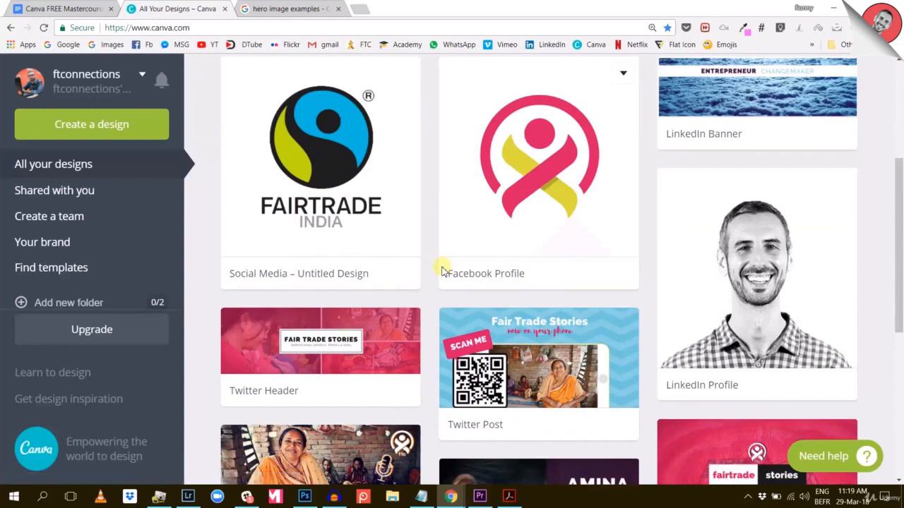
{"action": "scroll", "coordinate": [443, 268], "scroll_direction": "up", "scroll_amount": 3}
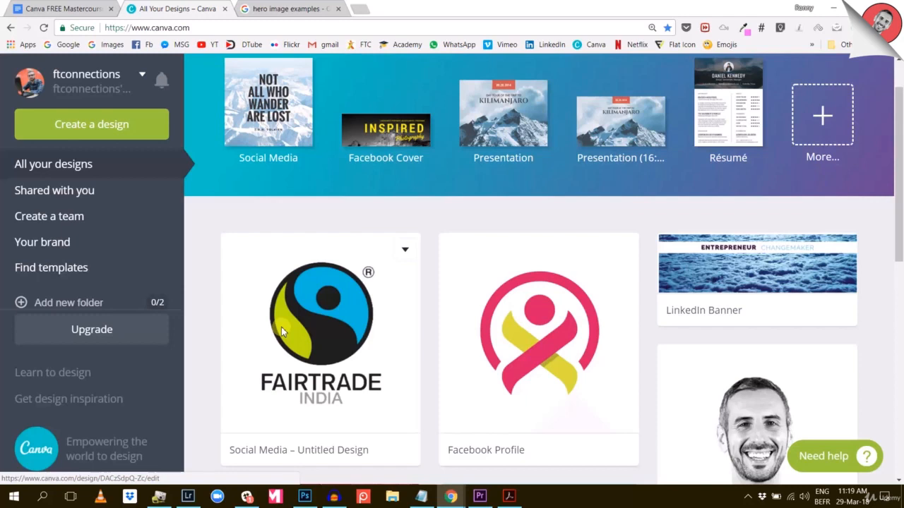
{"action": "left_click", "coordinate": [286, 8]}
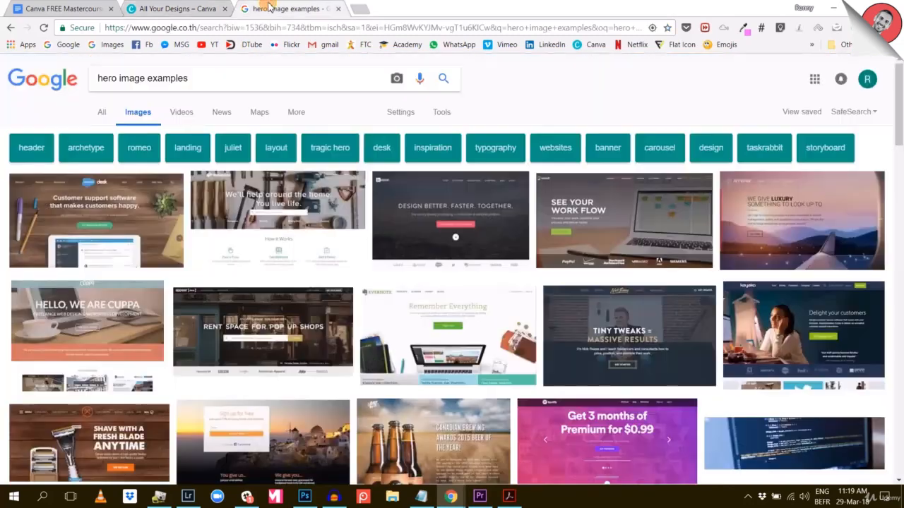
{"action": "scroll", "coordinate": [635, 212], "scroll_direction": "down", "scroll_amount": 1}
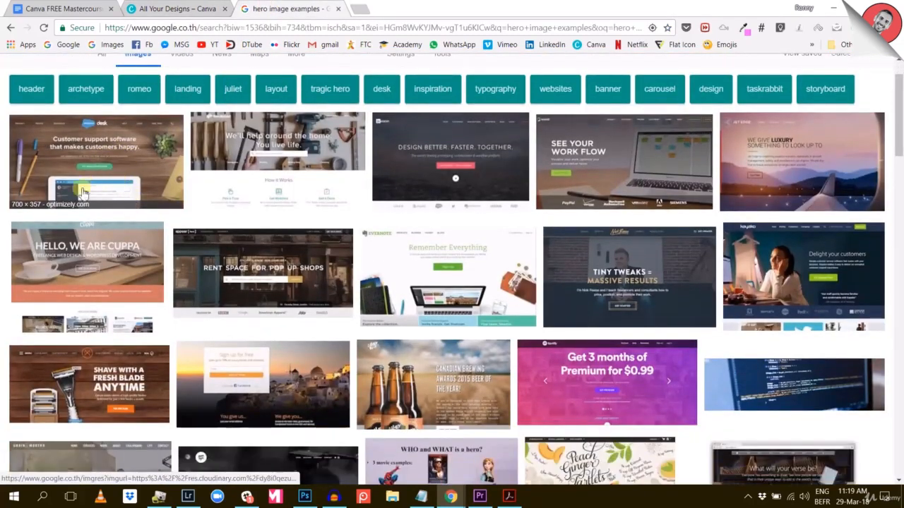
{"action": "scroll", "coordinate": [696, 181], "scroll_direction": "down", "scroll_amount": 1}
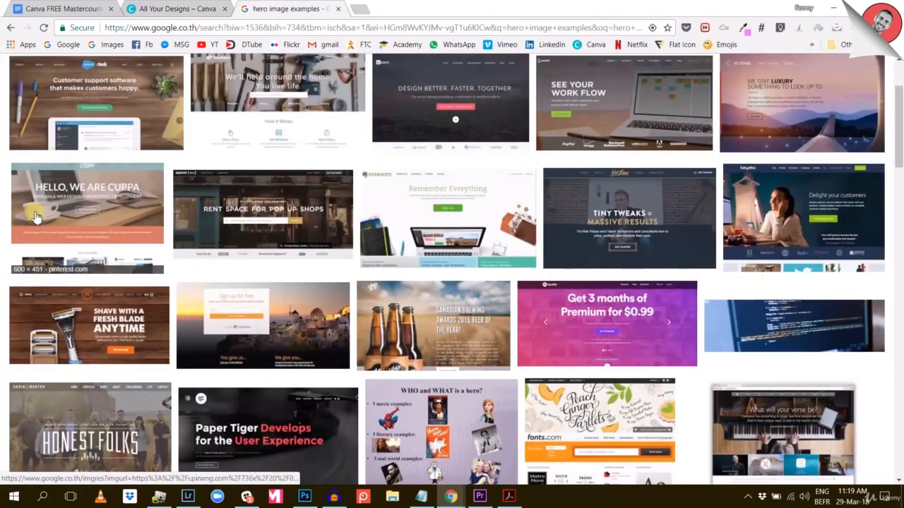
{"action": "scroll", "coordinate": [35, 217], "scroll_direction": "up", "scroll_amount": 2}
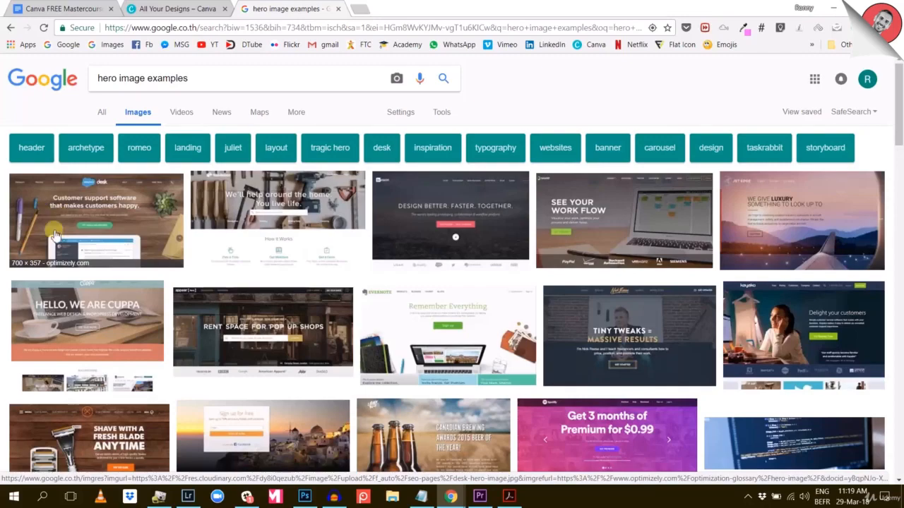
{"action": "scroll", "coordinate": [424, 265], "scroll_direction": "down", "scroll_amount": 3}
{"action": "scroll", "coordinate": [416, 276], "scroll_direction": "down", "scroll_amount": 2}
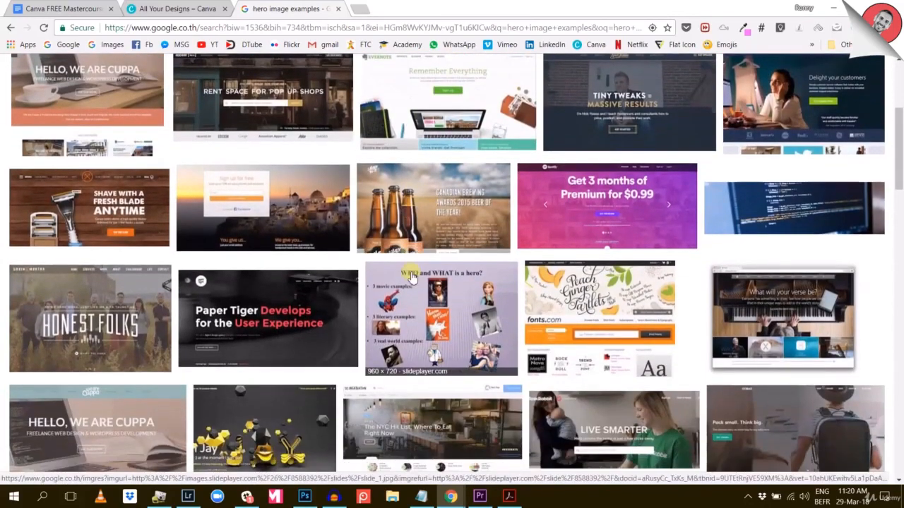
{"action": "scroll", "coordinate": [409, 275], "scroll_direction": "up", "scroll_amount": 4}
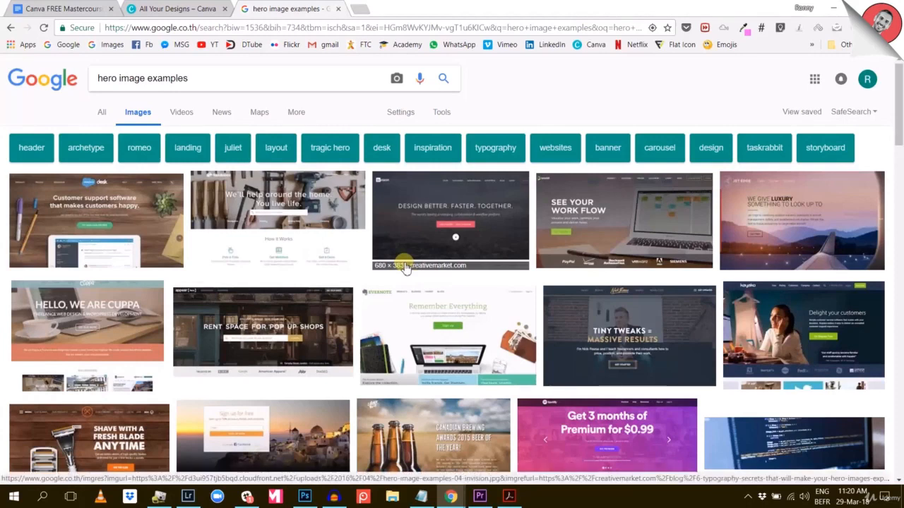
{"action": "scroll", "coordinate": [405, 269], "scroll_direction": "down", "scroll_amount": 1}
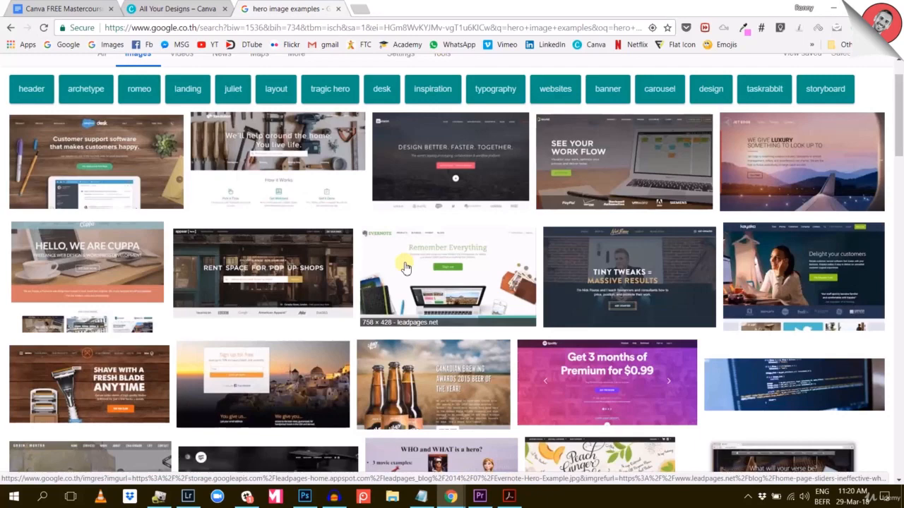
Close the hero image search page and create a new Presentation (16:9) design in Canva
{"action": "left_click", "coordinate": [152, 9]}
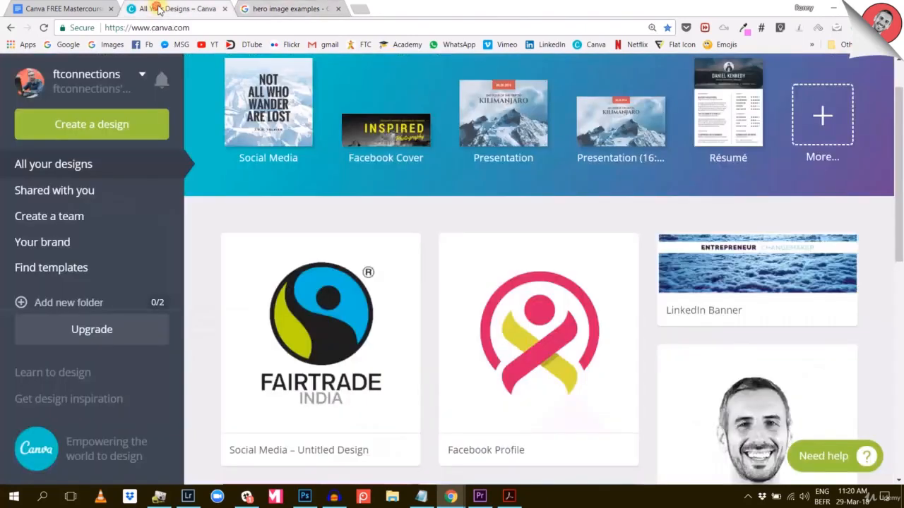
{"action": "left_click", "coordinate": [338, 10]}
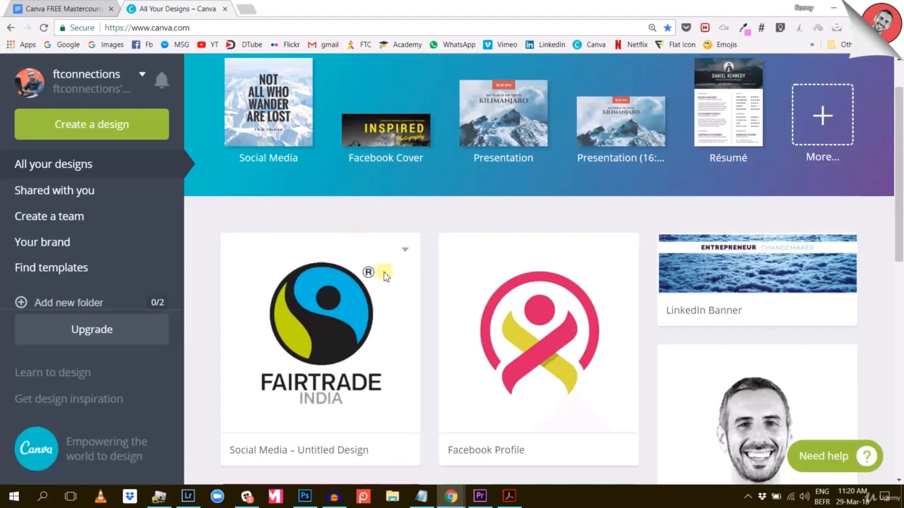
{"action": "scroll", "coordinate": [382, 274], "scroll_direction": "up", "scroll_amount": 1}
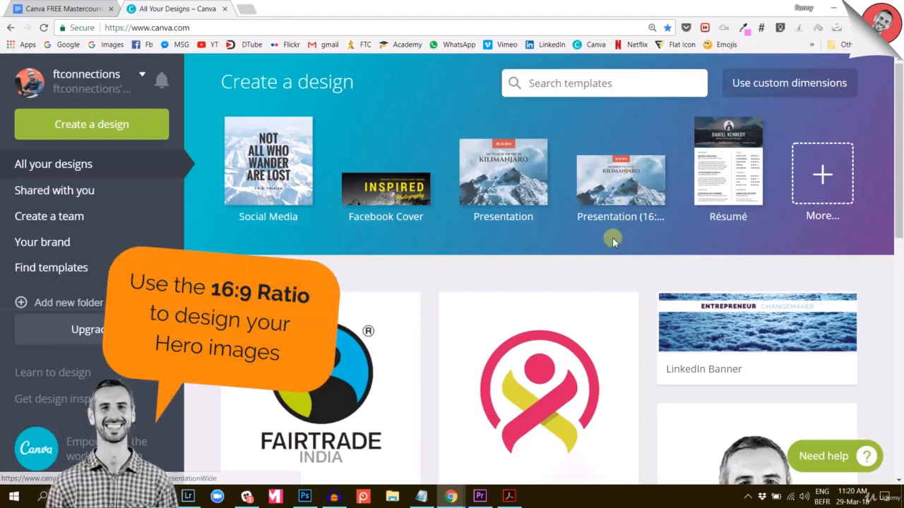
{"action": "left_click", "coordinate": [631, 189]}
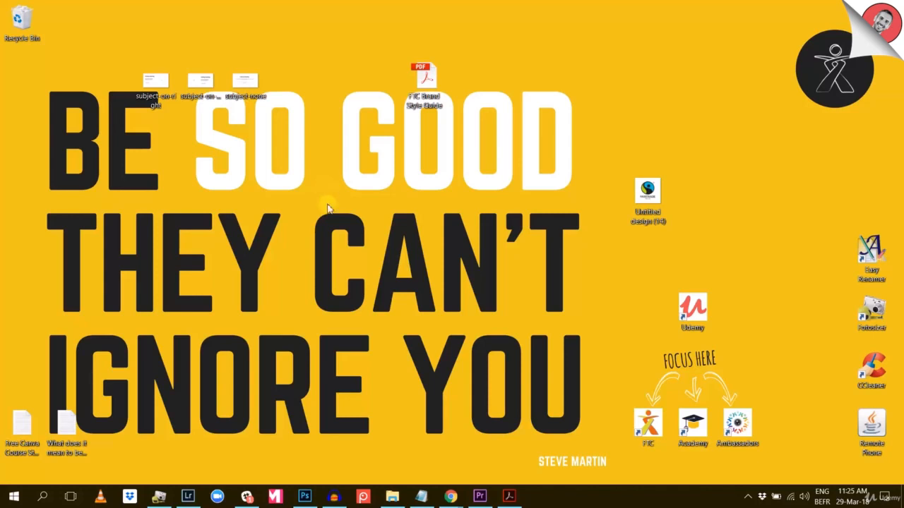
Read the web guide on creating stunning hero images, examining the subject and text placement layouts under Rule #1
{"action": "mouse_move", "coordinate": [450, 499]}
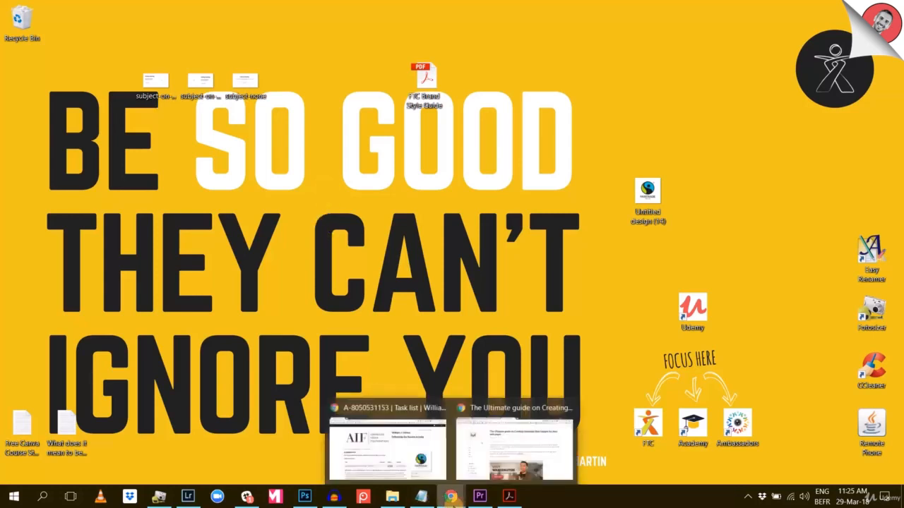
{"action": "left_click", "coordinate": [479, 451]}
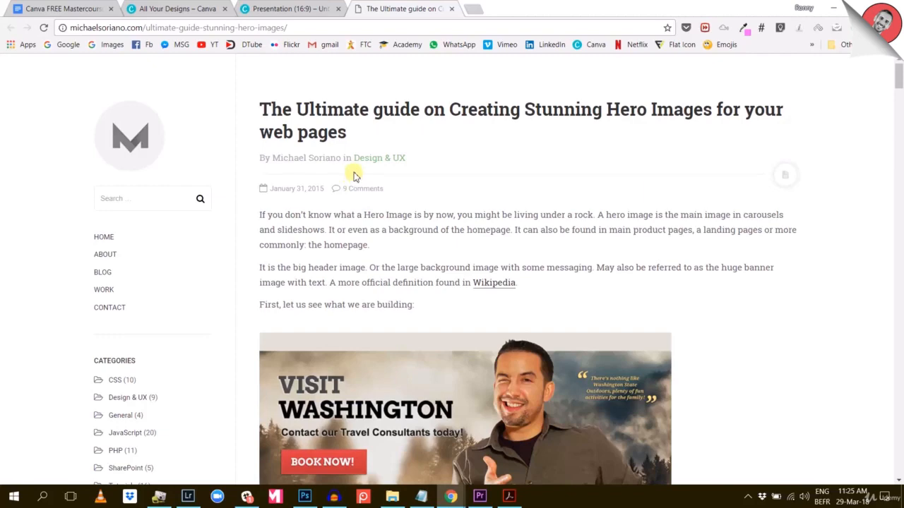
{"action": "scroll", "coordinate": [356, 175], "scroll_direction": "down", "scroll_amount": 2}
{"action": "scroll", "coordinate": [355, 175], "scroll_direction": "up", "scroll_amount": 2}
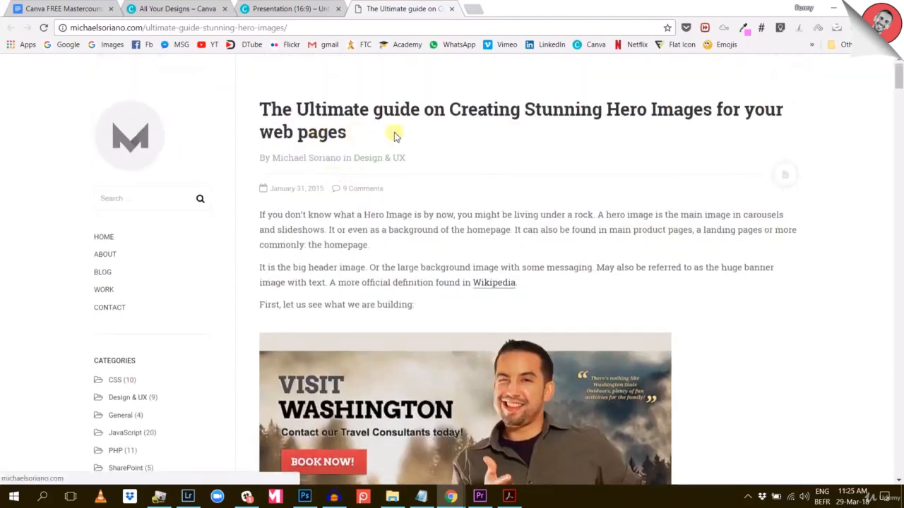
{"action": "left_click_drag", "start_coordinate": [271, 156], "coordinate": [343, 156]}
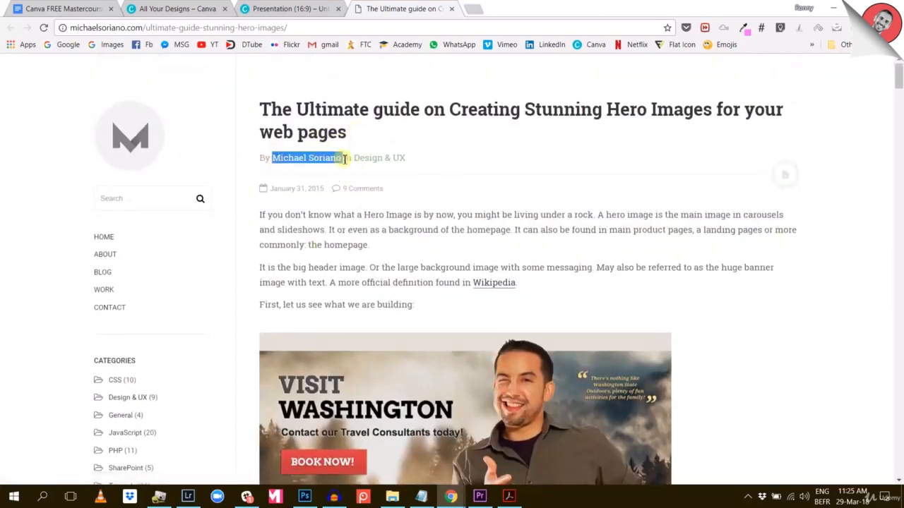
{"action": "scroll", "coordinate": [662, 275], "scroll_direction": "down", "scroll_amount": 15}
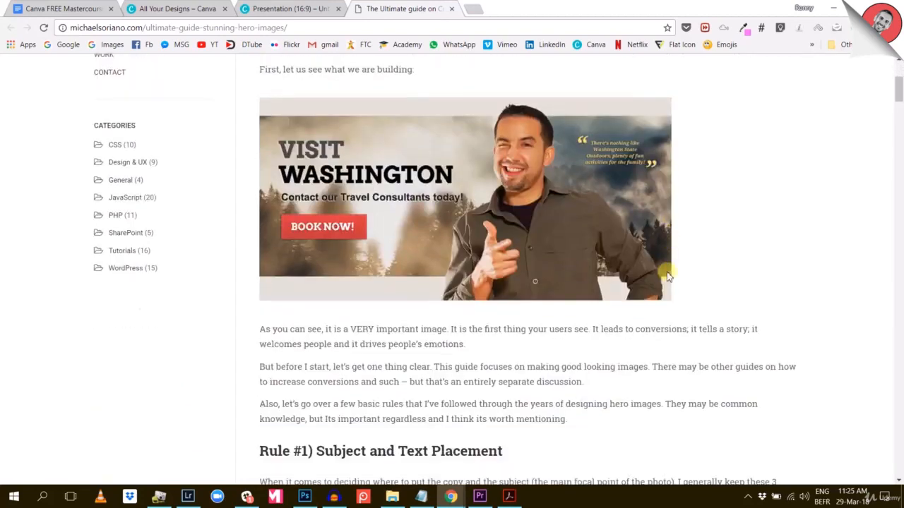
{"action": "scroll", "coordinate": [659, 277], "scroll_direction": "down", "scroll_amount": 5}
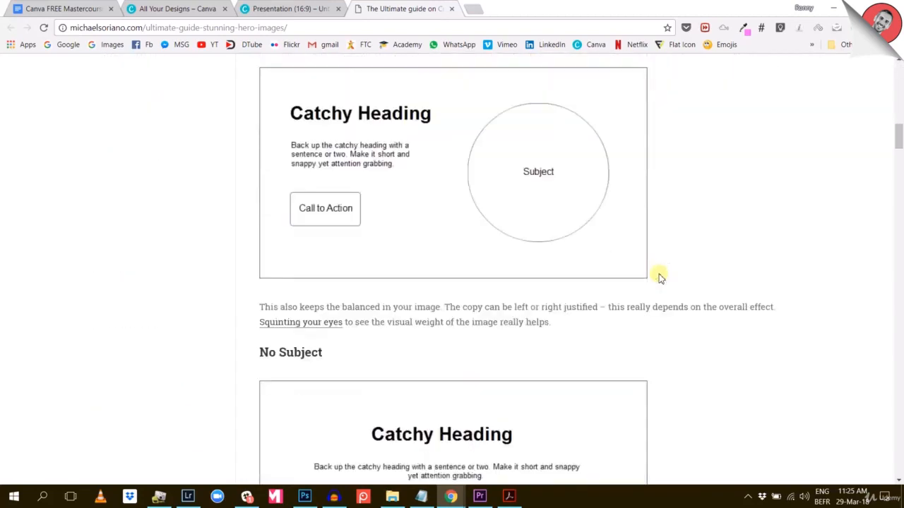
{"action": "scroll", "coordinate": [656, 275], "scroll_direction": "up", "scroll_amount": 8}
{"action": "scroll", "coordinate": [654, 277], "scroll_direction": "up", "scroll_amount": 1}
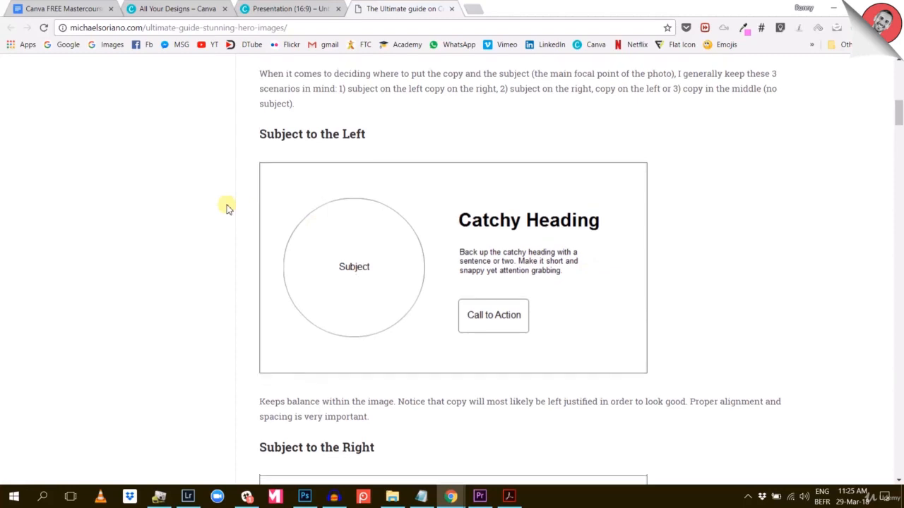
{"action": "scroll", "coordinate": [262, 220], "scroll_direction": "up", "scroll_amount": 3}
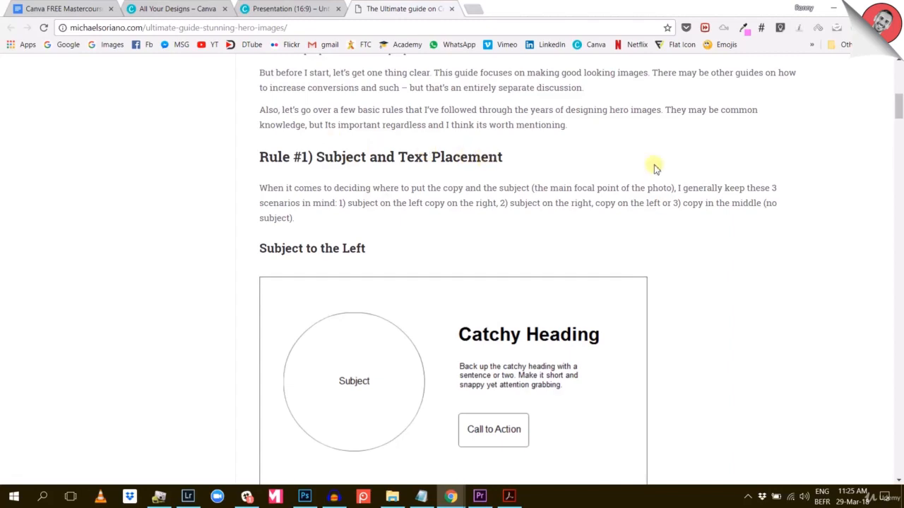
{"action": "scroll", "coordinate": [709, 262], "scroll_direction": "down", "scroll_amount": 6}
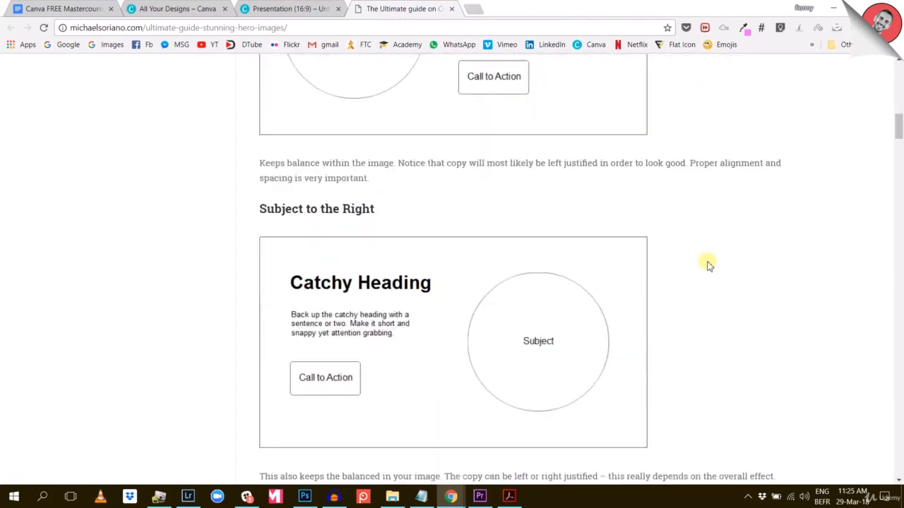
{"action": "scroll", "coordinate": [709, 263], "scroll_direction": "down", "scroll_amount": 5}
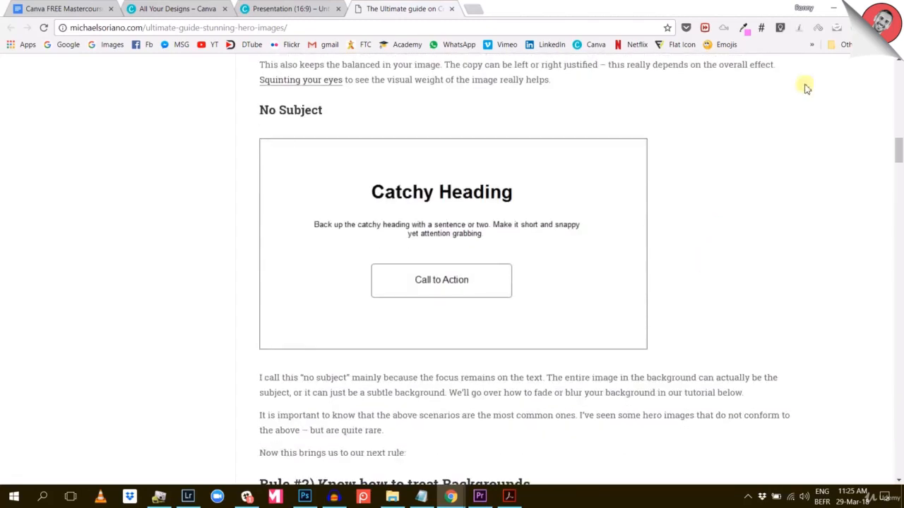
Open subject-on-right.png from the desktop in Photos and compare it with the subject-none and subject-on-left layout images
{"action": "left_click", "coordinate": [838, 7]}
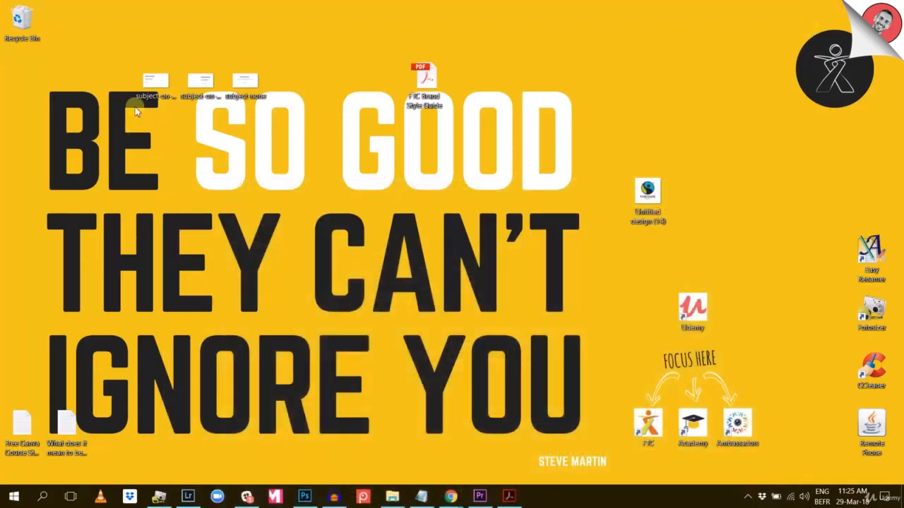
{"action": "double_click", "coordinate": [155, 83]}
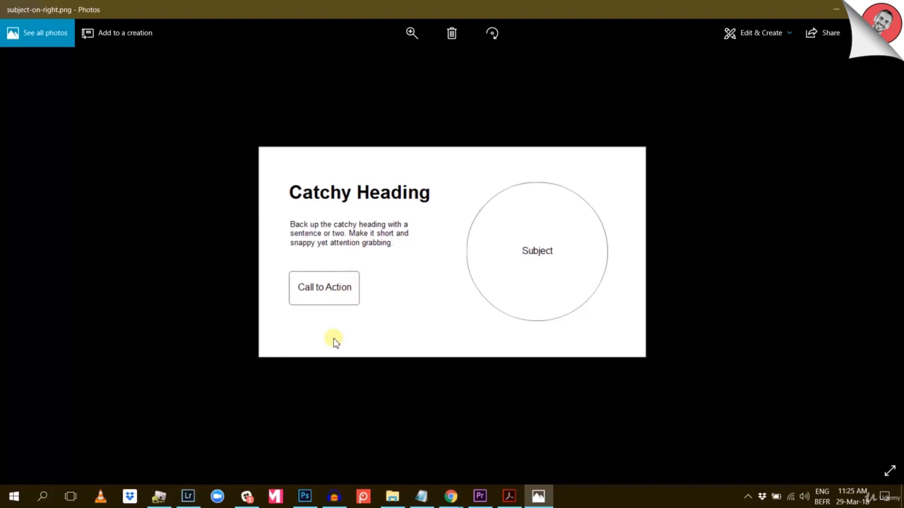
{"action": "key", "text": "Left"}
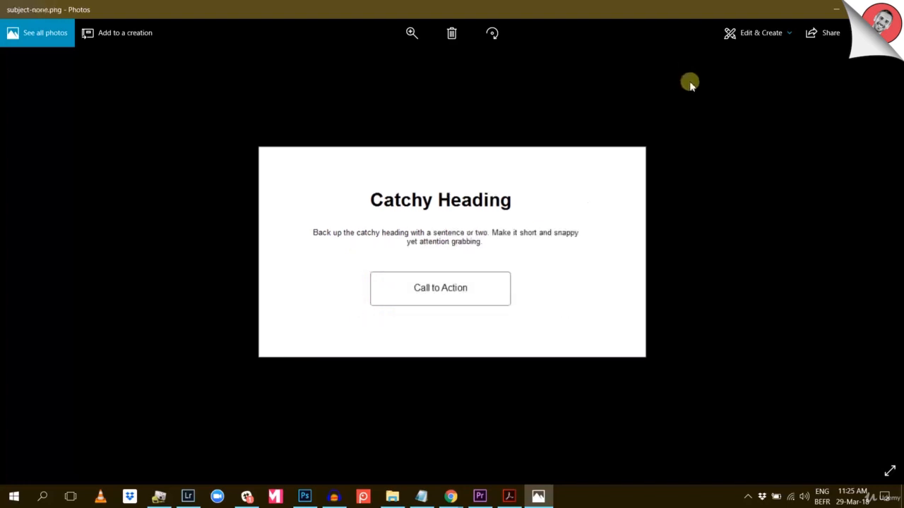
{"action": "key", "text": "Right"}
{"action": "key", "text": "Right"}
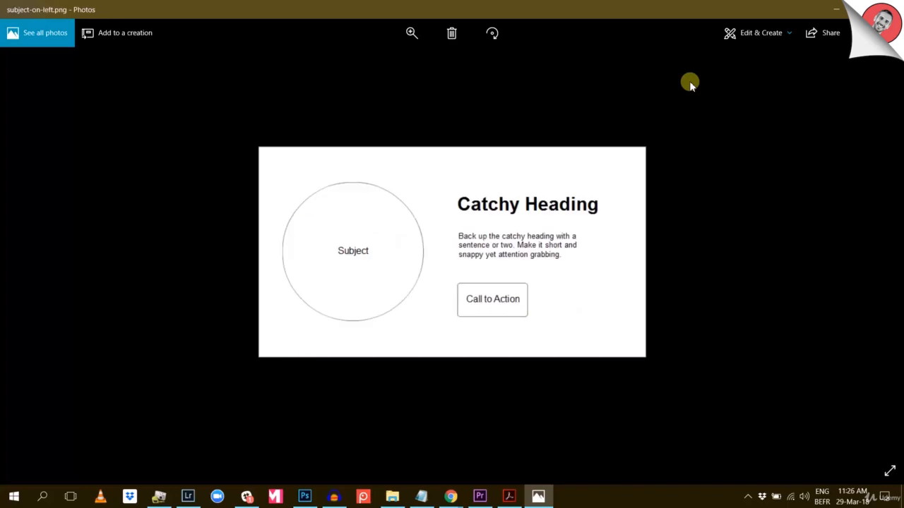
{"action": "key", "text": "Left"}
{"action": "key", "text": "Left"}
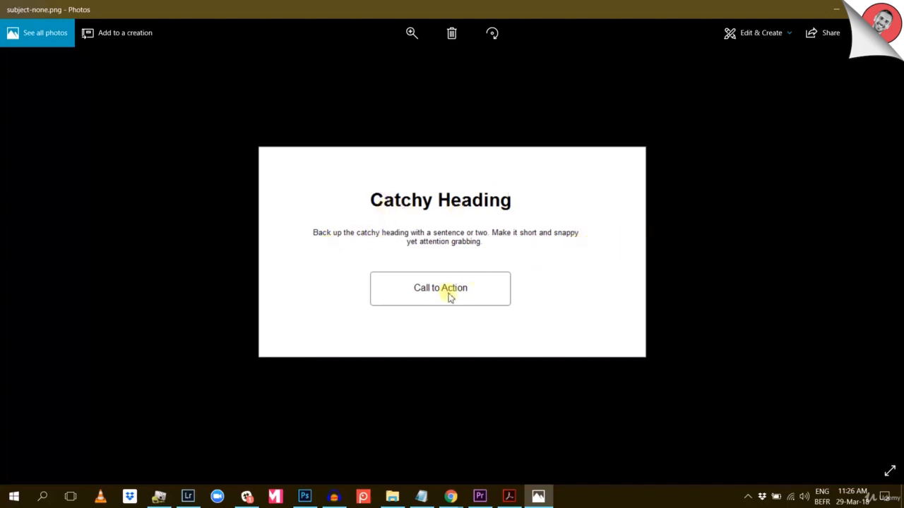
{"action": "key", "text": "Right"}
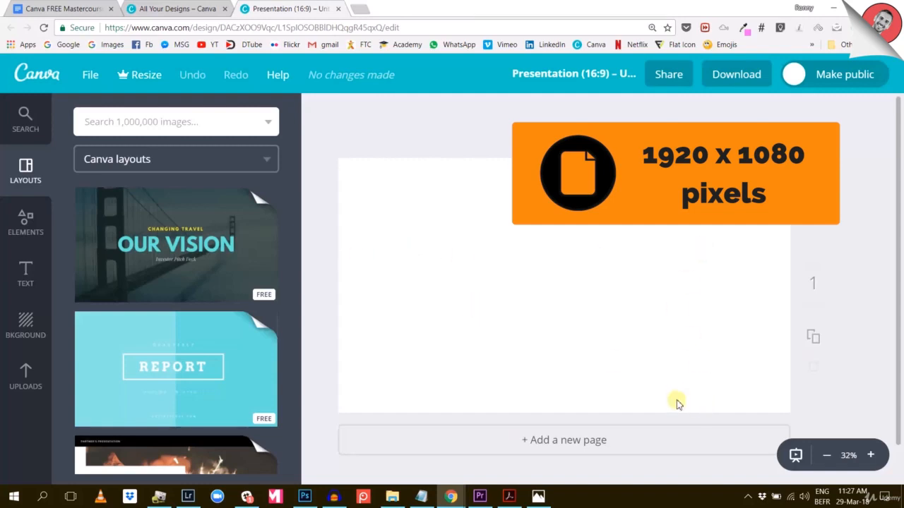
Add a heading text box to the blank page and move it to the upper right area of the page
{"action": "scroll", "coordinate": [393, 335], "scroll_direction": "down", "scroll_amount": 1}
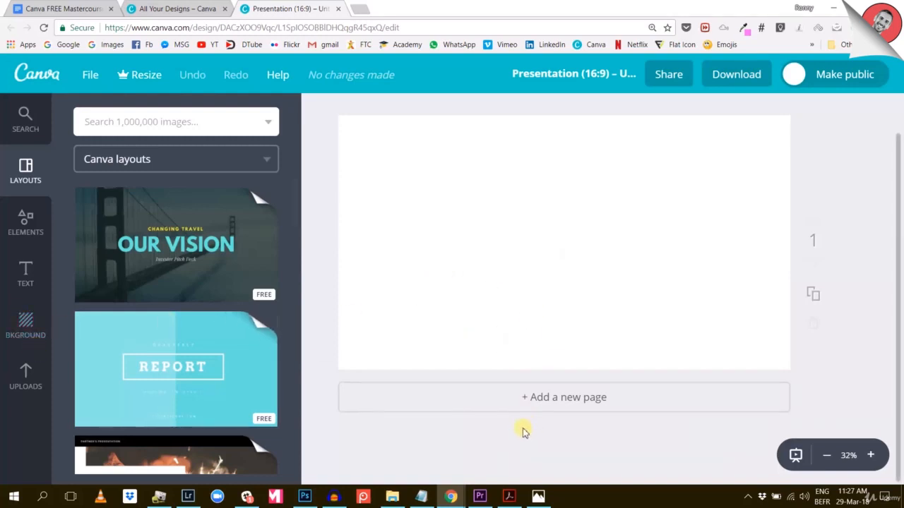
{"action": "left_click", "coordinate": [27, 274]}
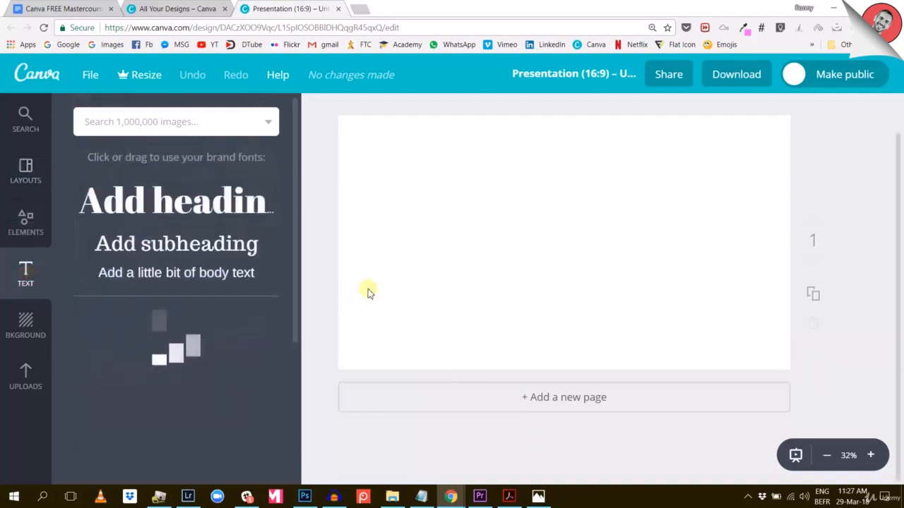
{"action": "left_click", "coordinate": [158, 212]}
{"action": "double_click", "coordinate": [592, 277]}
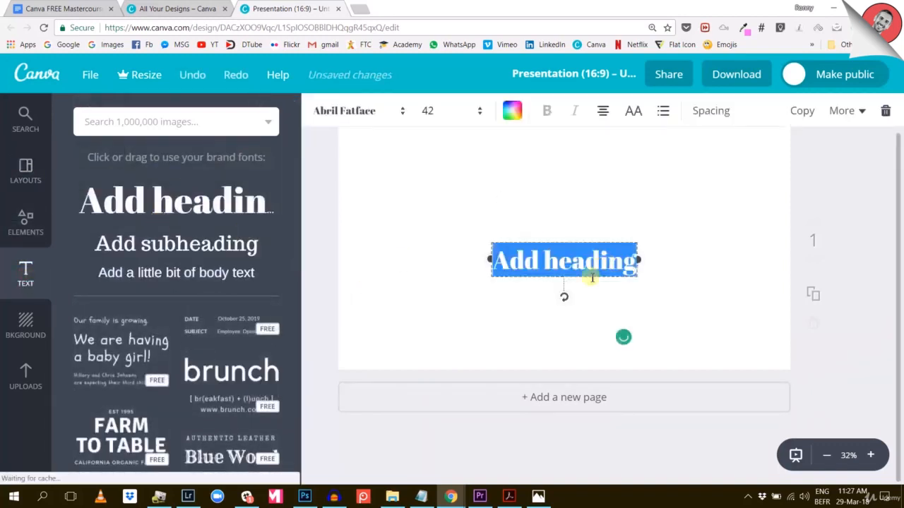
{"action": "left_click_drag", "start_coordinate": [562, 284], "coordinate": [648, 216]}
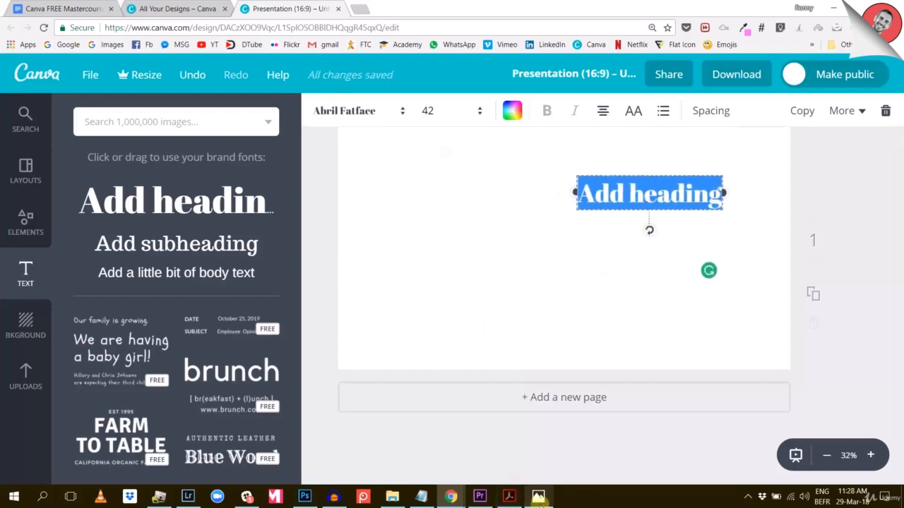
Glance at the FTC Brand Style Guide preview and set the heading's font to Raleway Heavy
{"action": "left_click", "coordinate": [509, 498]}
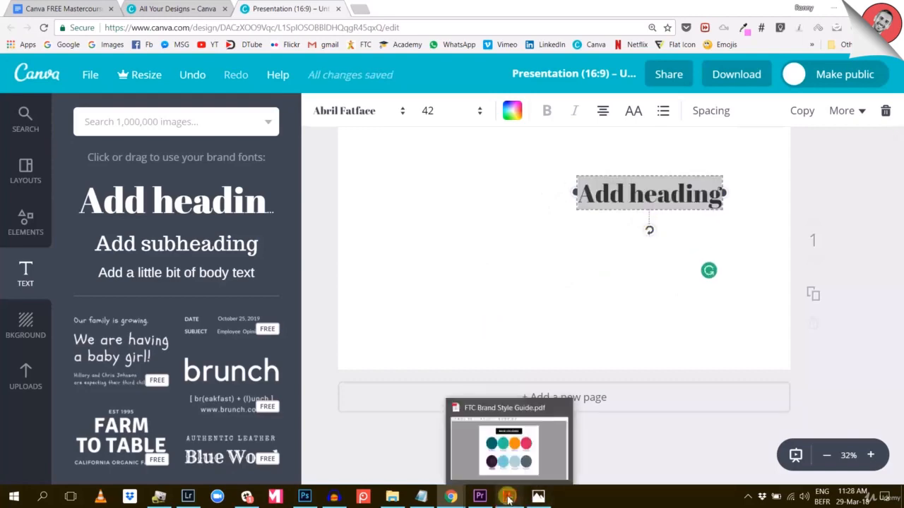
{"action": "left_click", "coordinate": [509, 498]}
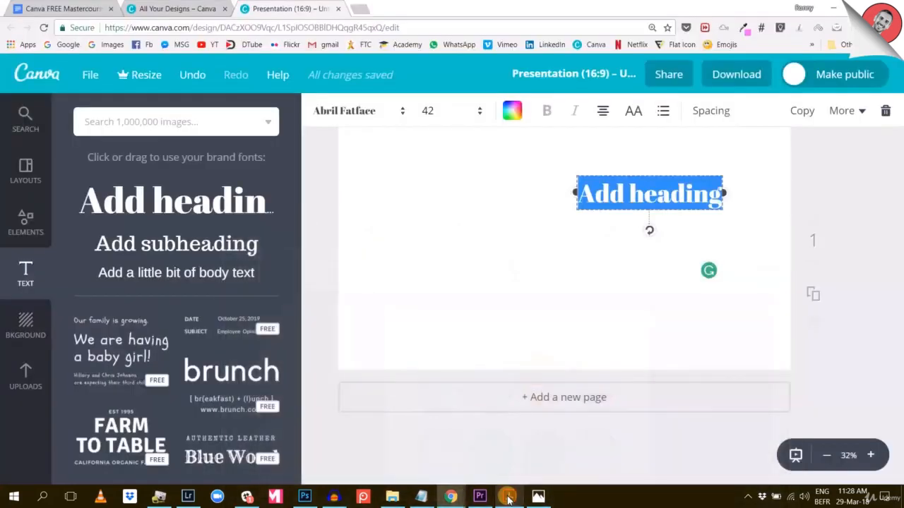
{"action": "left_click", "coordinate": [353, 111]}
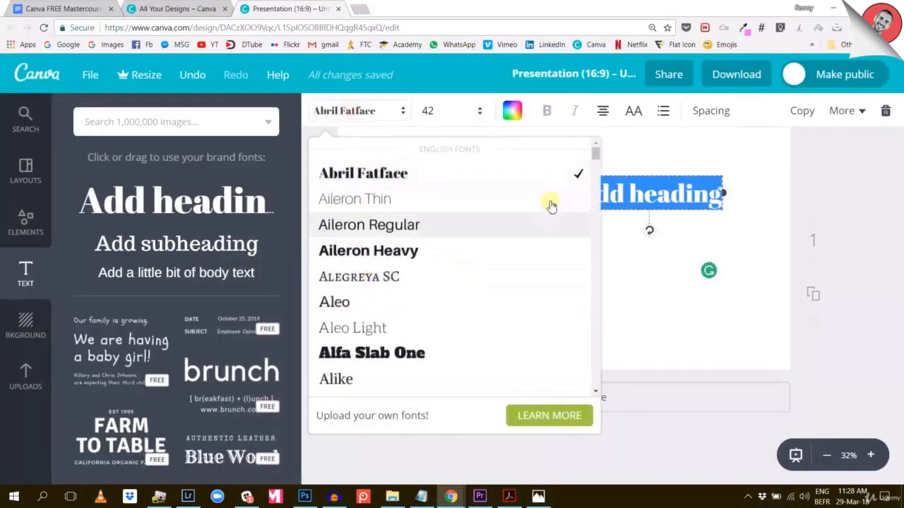
{"action": "left_click_drag", "start_coordinate": [596, 154], "coordinate": [598, 320]}
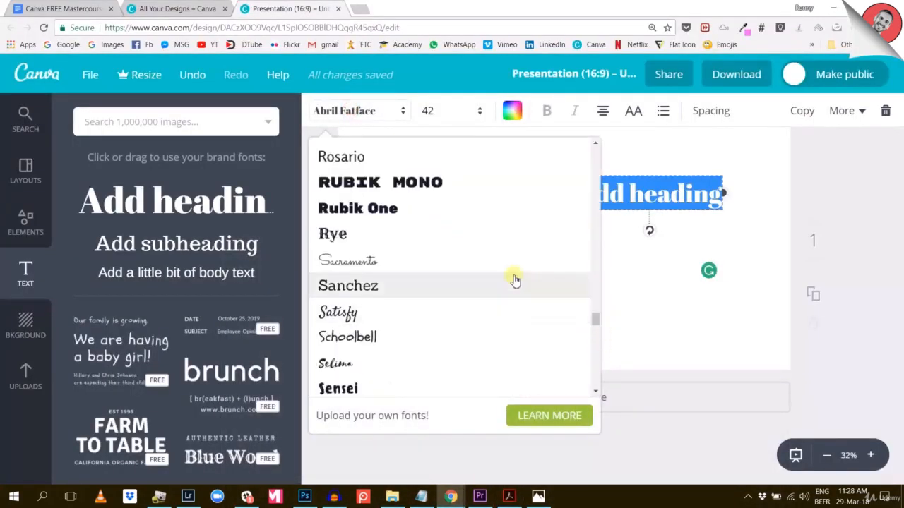
{"action": "scroll", "coordinate": [359, 196], "scroll_direction": "up", "scroll_amount": 3}
{"action": "left_click", "coordinate": [370, 173]}
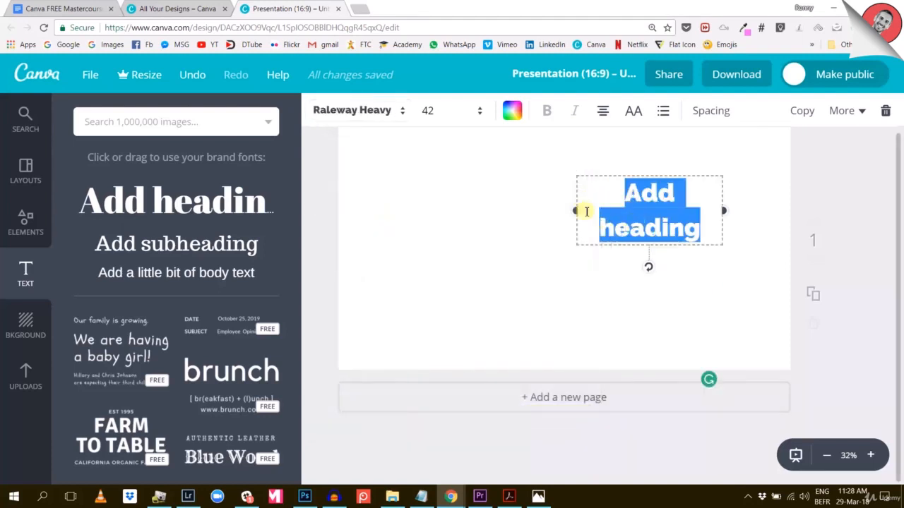
Replace the heading text with "Human Stories" and widen its text box so it fits on one line
{"action": "left_click_drag", "start_coordinate": [575, 210], "coordinate": [547, 206]}
{"action": "left_click", "coordinate": [589, 206]}
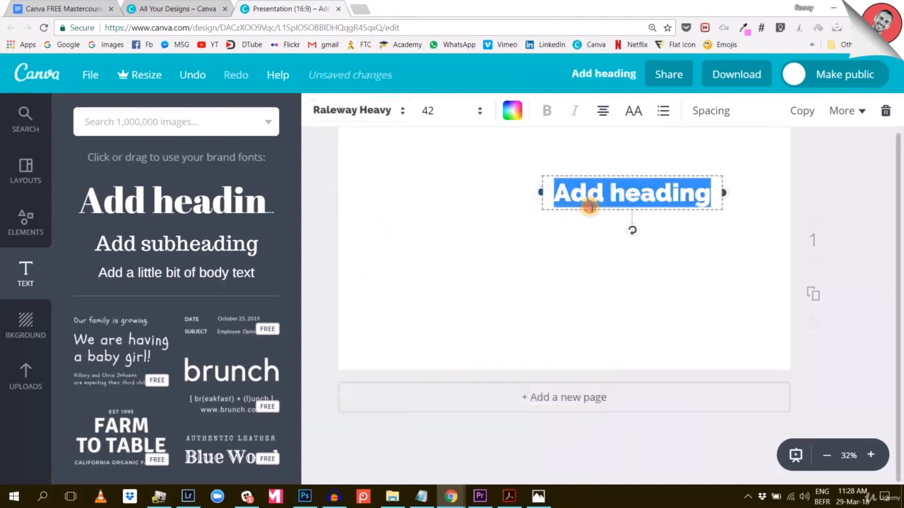
{"action": "type", "text": "Human"}
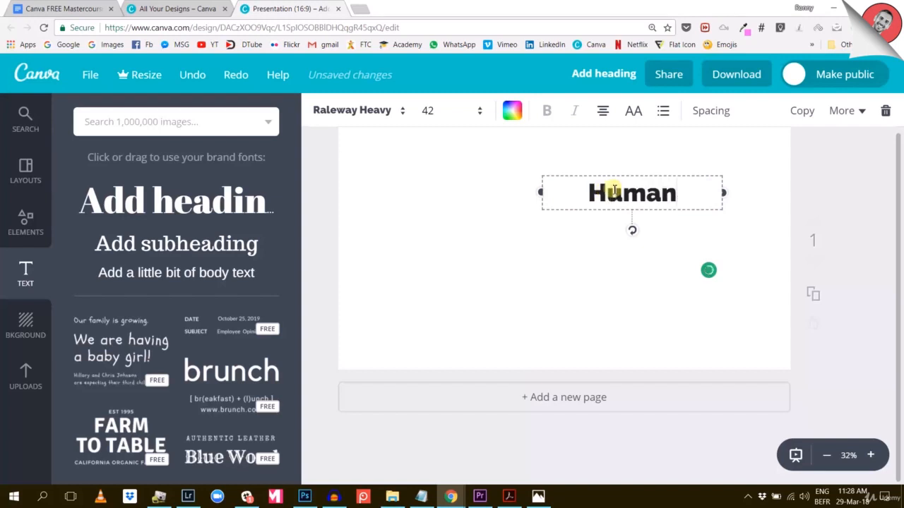
{"action": "type", "text": " Stories"}
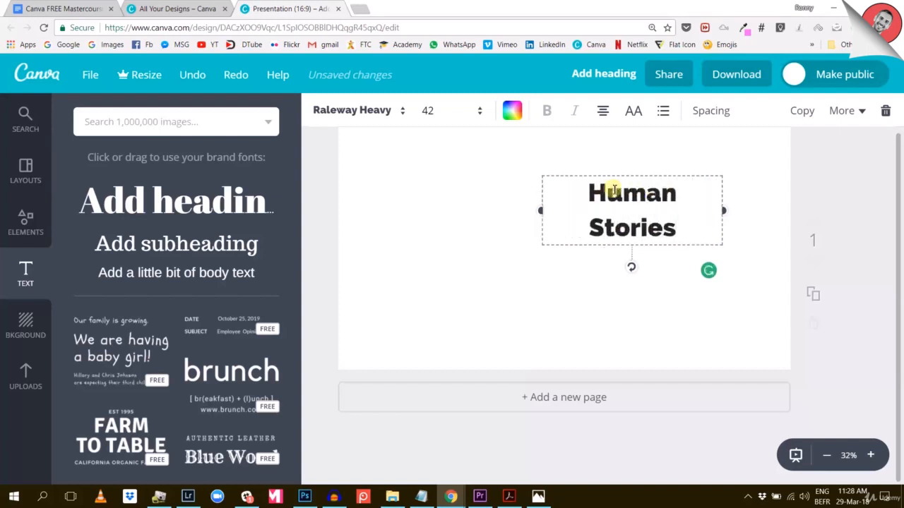
{"action": "mouse_move", "coordinate": [537, 210]}
{"action": "left_mouse_down"}
{"action": "mouse_move", "coordinate": [523, 215]}
{"action": "mouse_move", "coordinate": [538, 210]}
{"action": "left_mouse_up"}
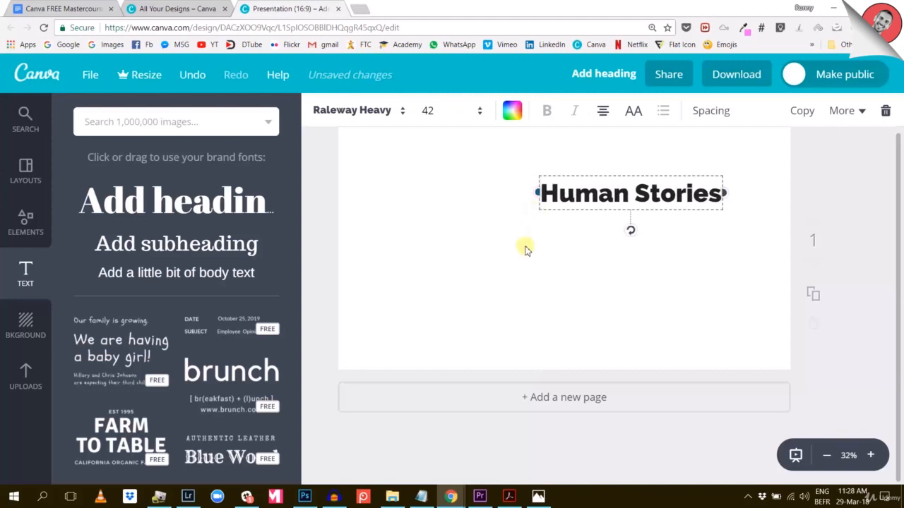
{"action": "left_click", "coordinate": [525, 250]}
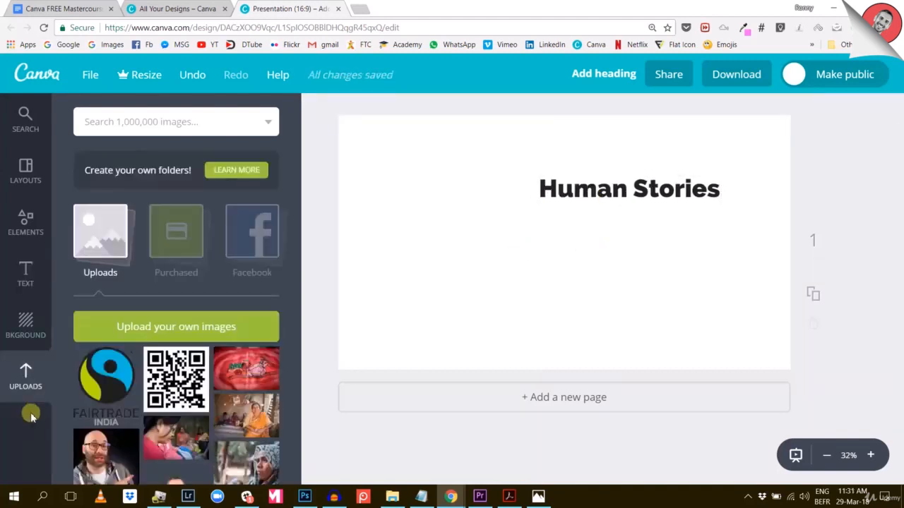
Add a body text box directly beneath the "Human Stories" heading and widen it to match the heading's width
{"action": "left_click", "coordinate": [28, 274]}
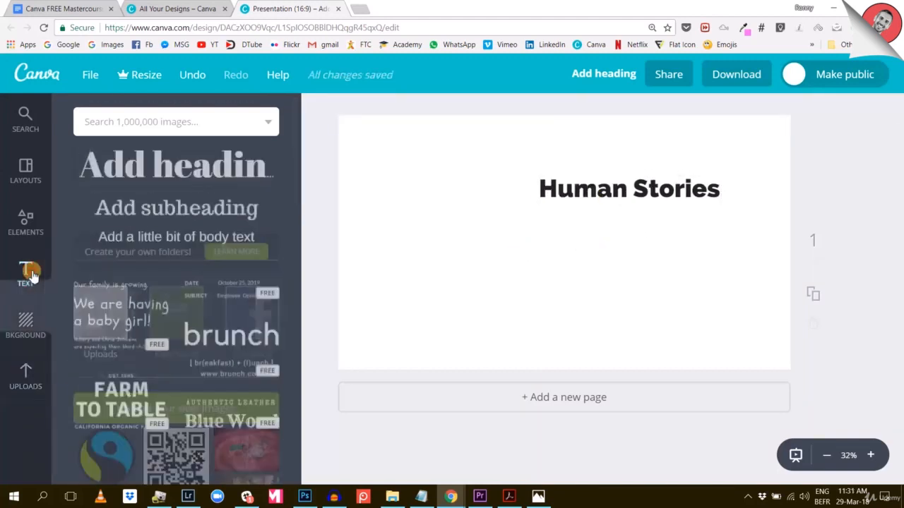
{"action": "left_click", "coordinate": [200, 272]}
{"action": "double_click", "coordinate": [571, 249]}
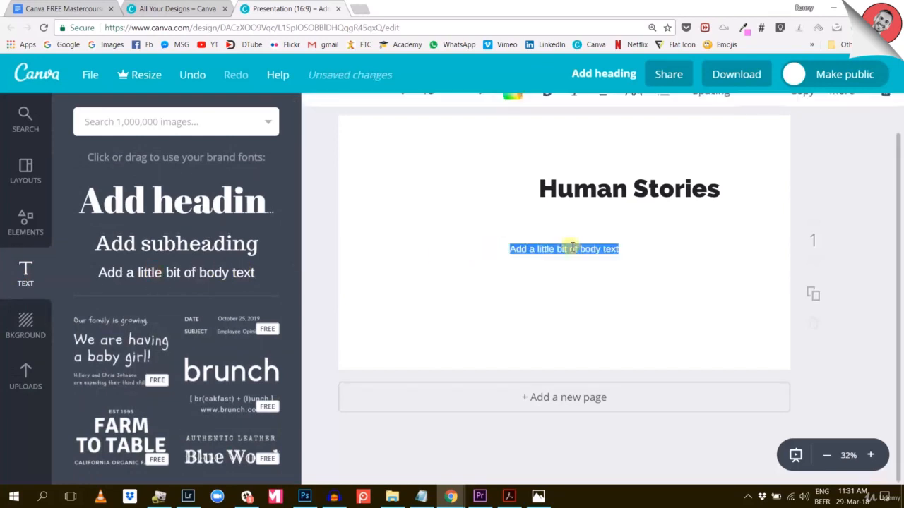
{"action": "left_click_drag", "start_coordinate": [565, 262], "coordinate": [594, 242]}
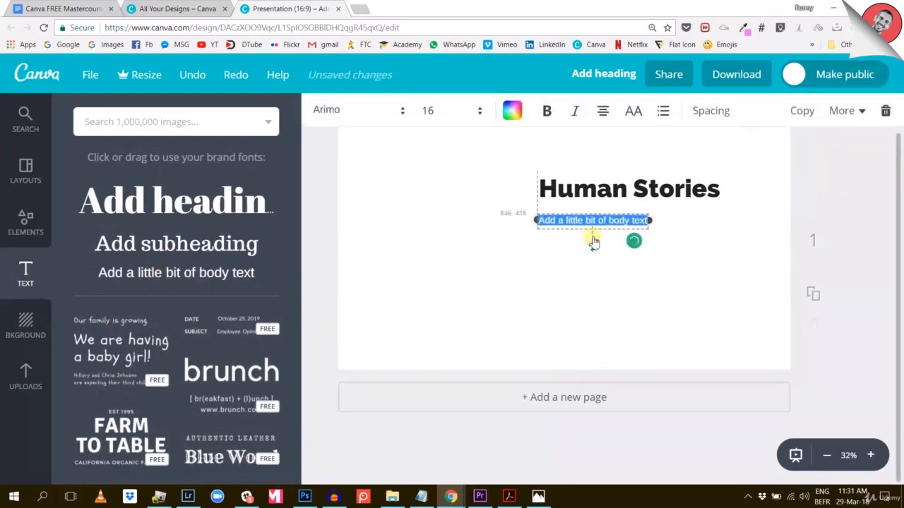
{"action": "left_click_drag", "start_coordinate": [648, 220], "coordinate": [722, 220]}
{"action": "left_click", "coordinate": [666, 220]}
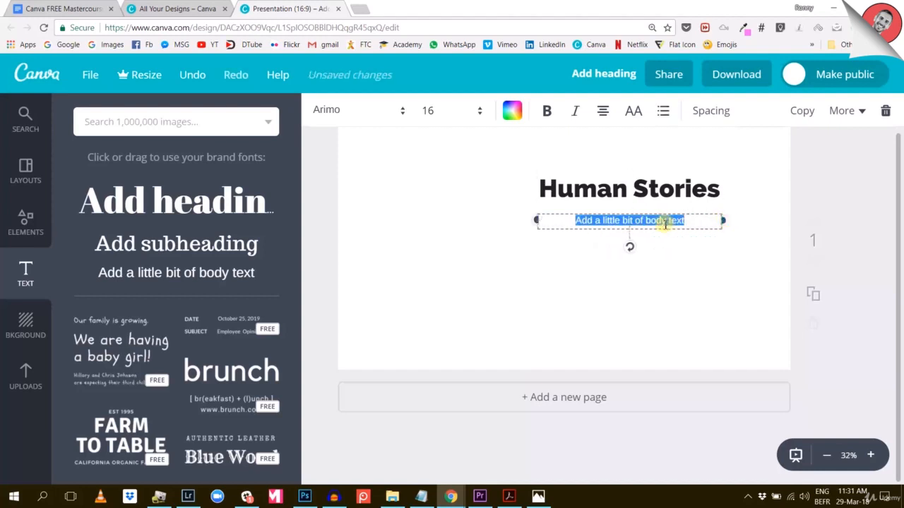
Left-align the body text and enter "We have the largest library of Fair Trade stories, come discover them and see how fair trade improves lives."
{"action": "left_click", "coordinate": [600, 114]}
{"action": "left_click", "coordinate": [606, 154]}
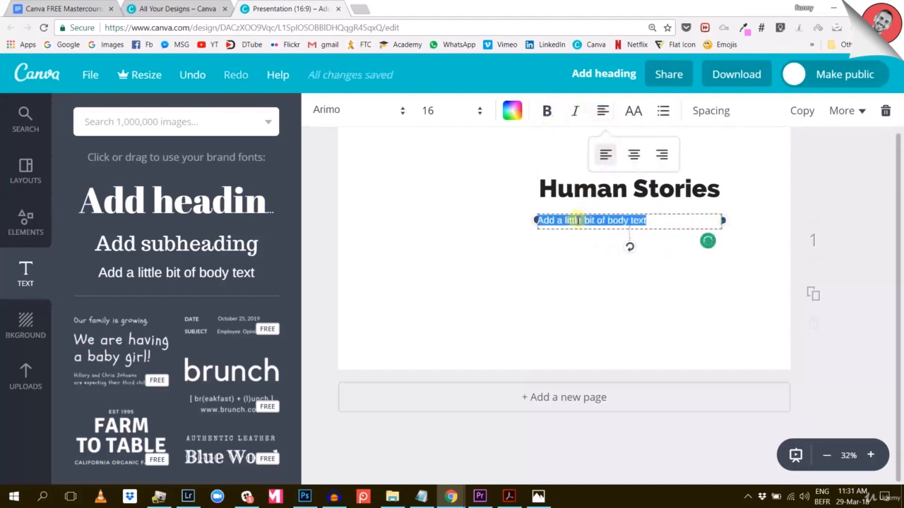
{"action": "type", "text": "We have the largest library of Fair Trade stories, come discover them and see how fair trade improves lives."}
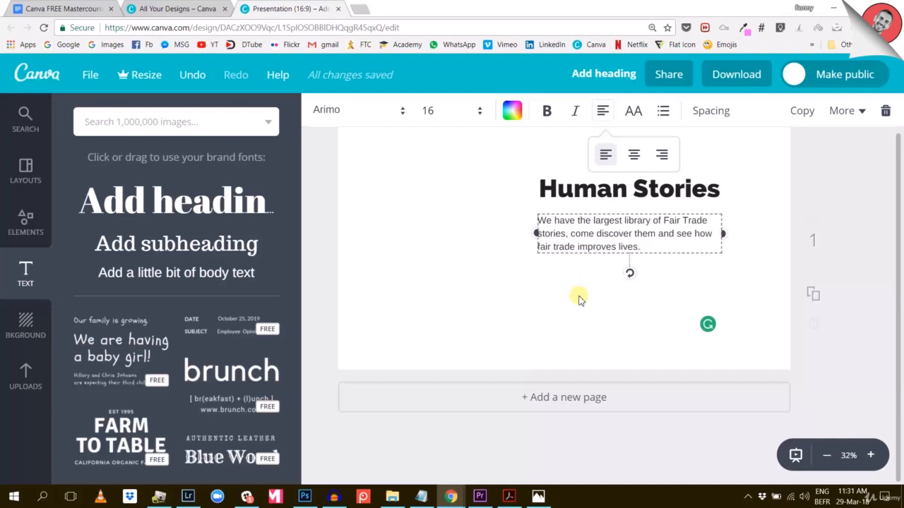
Lower the body text slightly below the heading and nudge the heading left to line up with the paragraph
{"action": "left_click", "coordinate": [578, 300]}
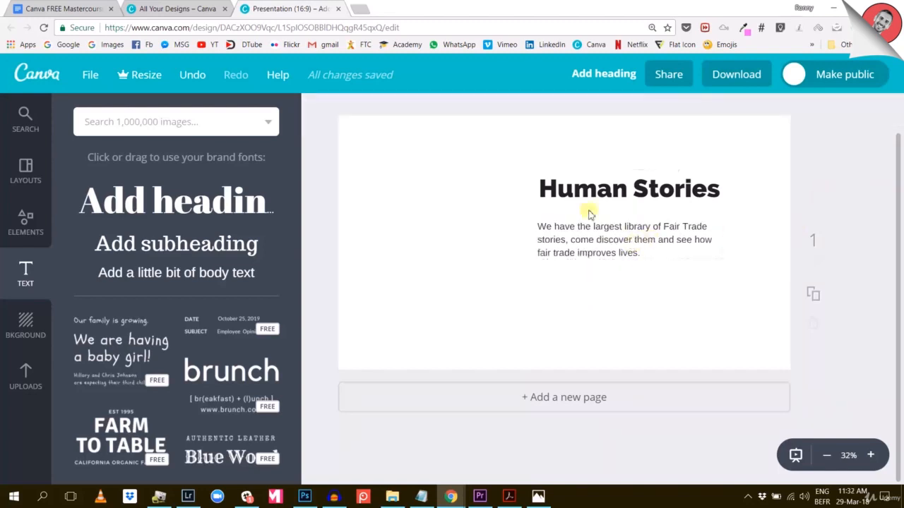
{"action": "left_click_drag", "start_coordinate": [582, 193], "coordinate": [579, 193]}
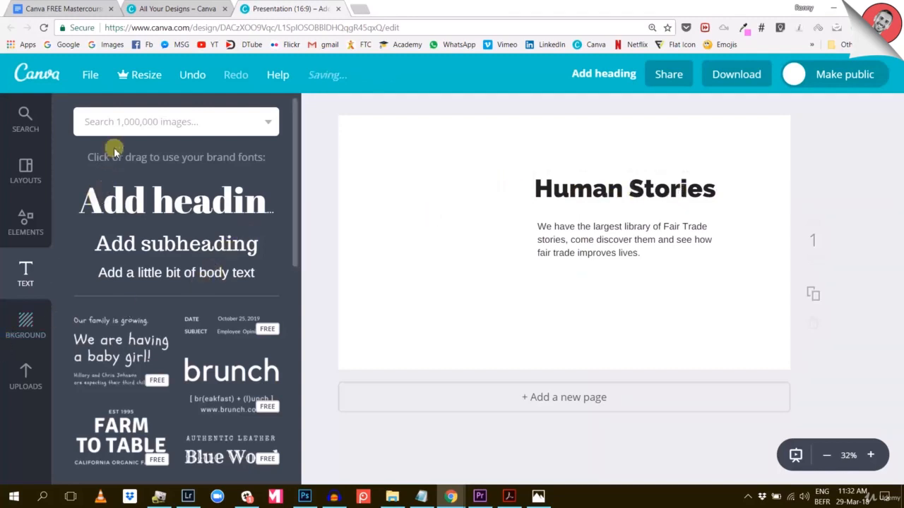
Search the image library for "button", insert the rectangular Button graphic, and place it below the paragraph, aligned with its left edge
{"action": "left_click", "coordinate": [165, 121]}
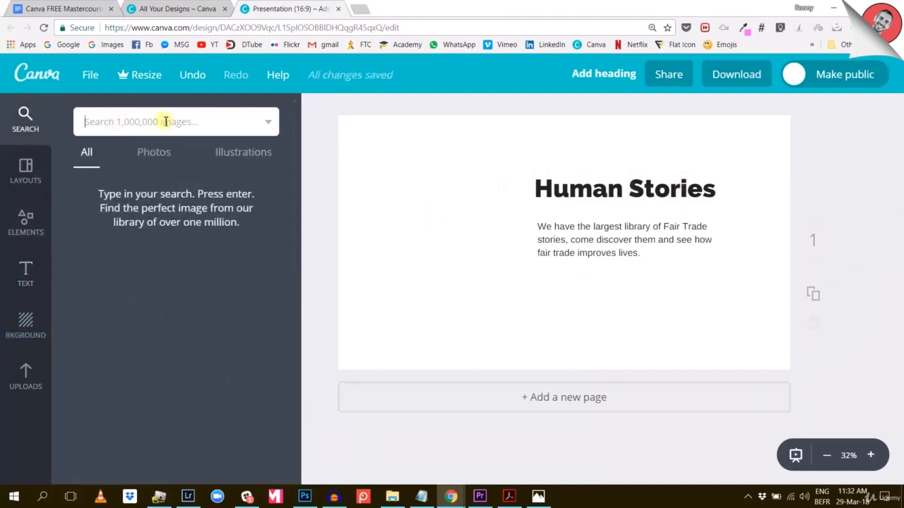
{"action": "type", "text": "button"}
{"action": "key", "text": "Return"}
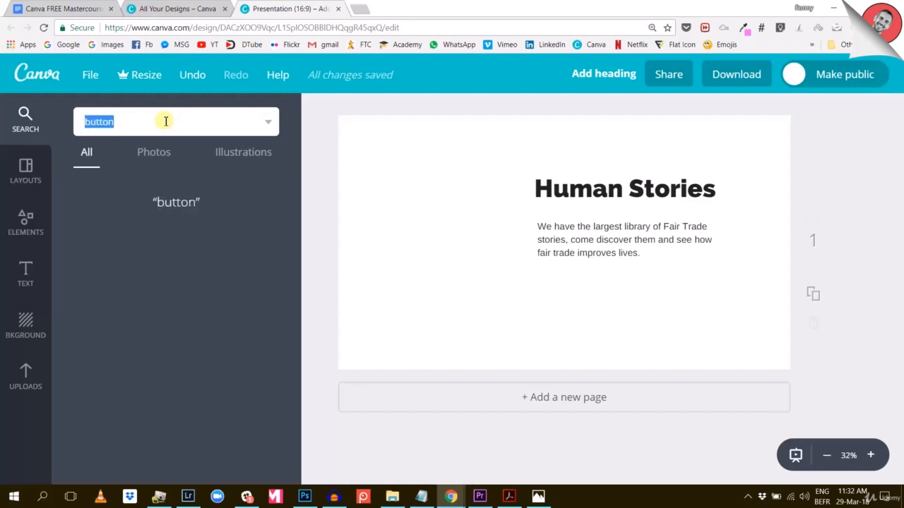
{"action": "scroll", "coordinate": [115, 309], "scroll_direction": "down", "scroll_amount": 2}
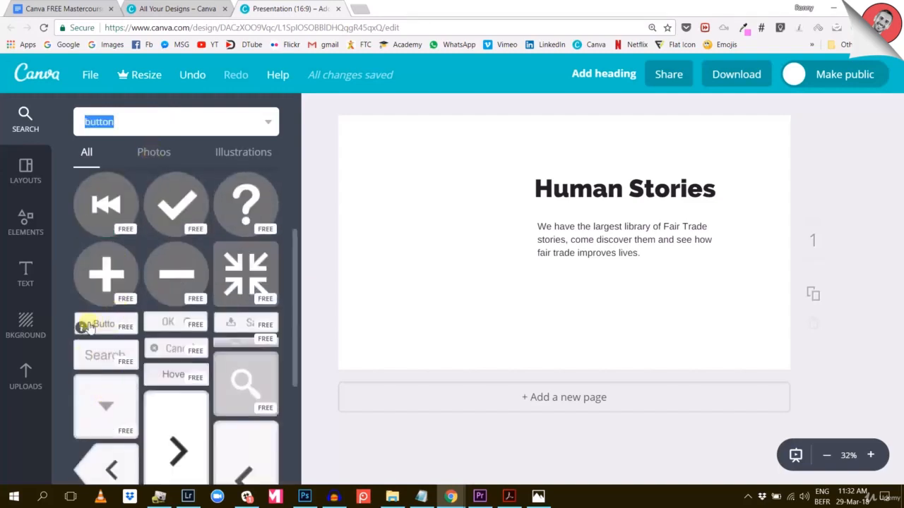
{"action": "left_click", "coordinate": [103, 329]}
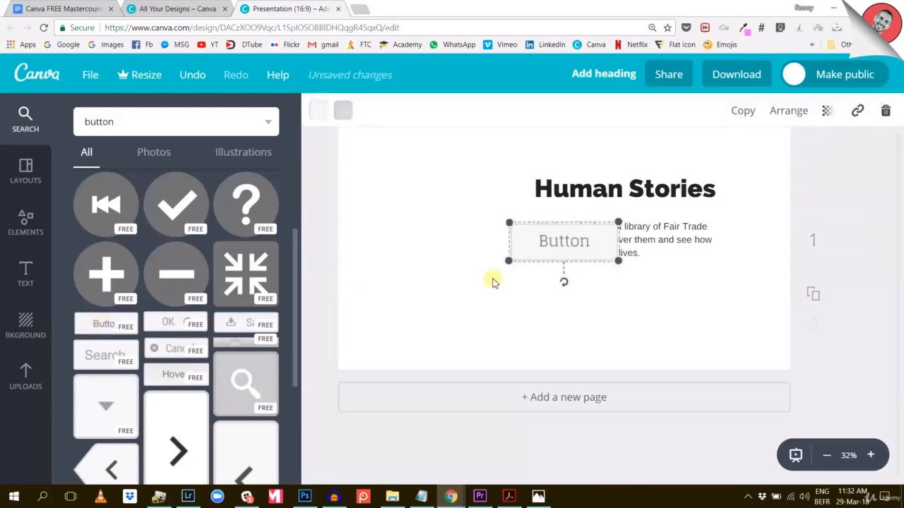
{"action": "left_click_drag", "start_coordinate": [604, 255], "coordinate": [632, 308]}
{"action": "left_click_drag", "start_coordinate": [633, 307], "coordinate": [631, 310]}
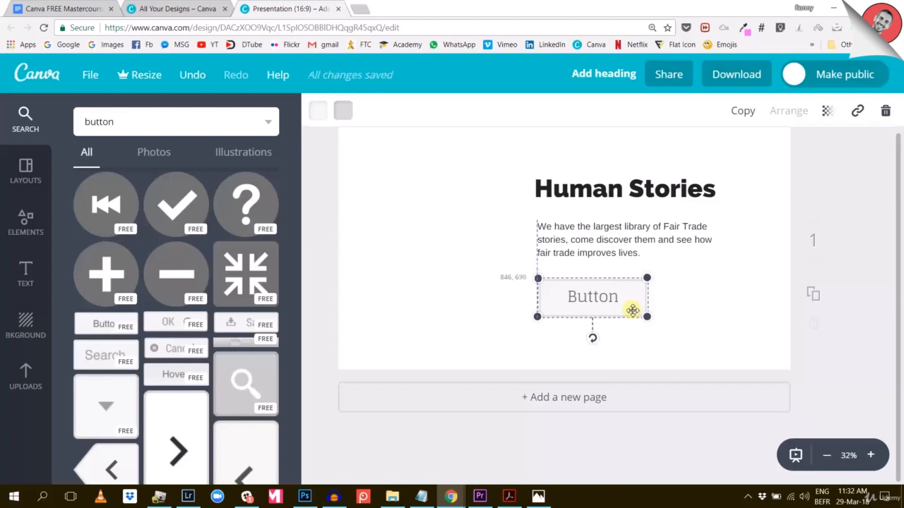
Format the button's label in Raleway Heavy at size 18 with uppercase letters
{"action": "double_click", "coordinate": [593, 296]}
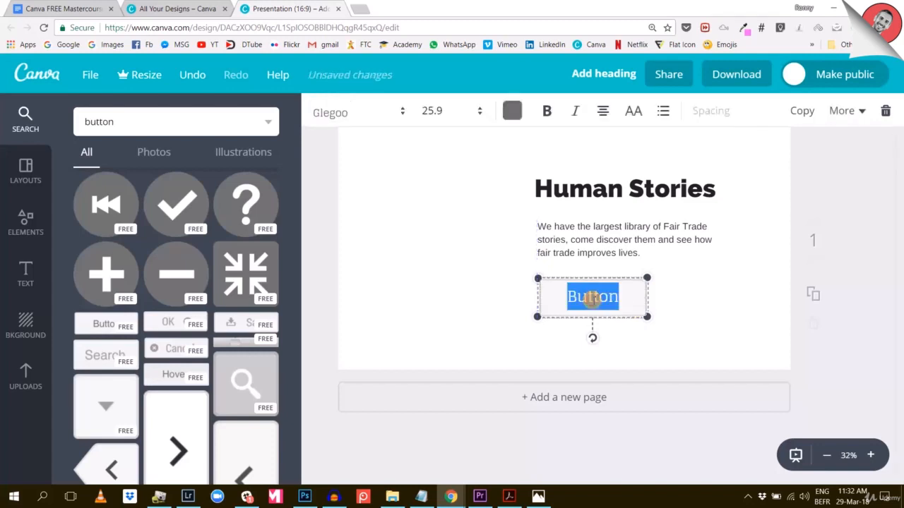
{"action": "left_click", "coordinate": [333, 113]}
{"action": "scroll", "coordinate": [452, 222], "scroll_direction": "up", "scroll_amount": 15}
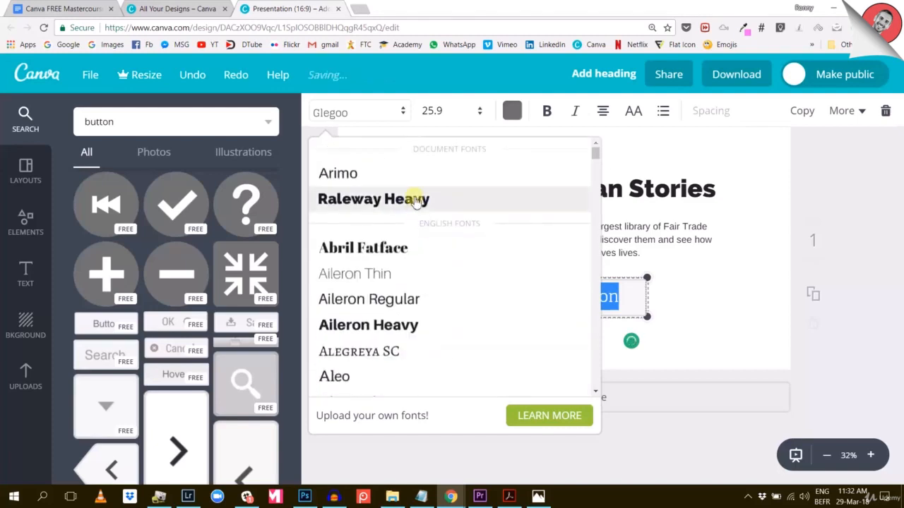
{"action": "left_click", "coordinate": [424, 199]}
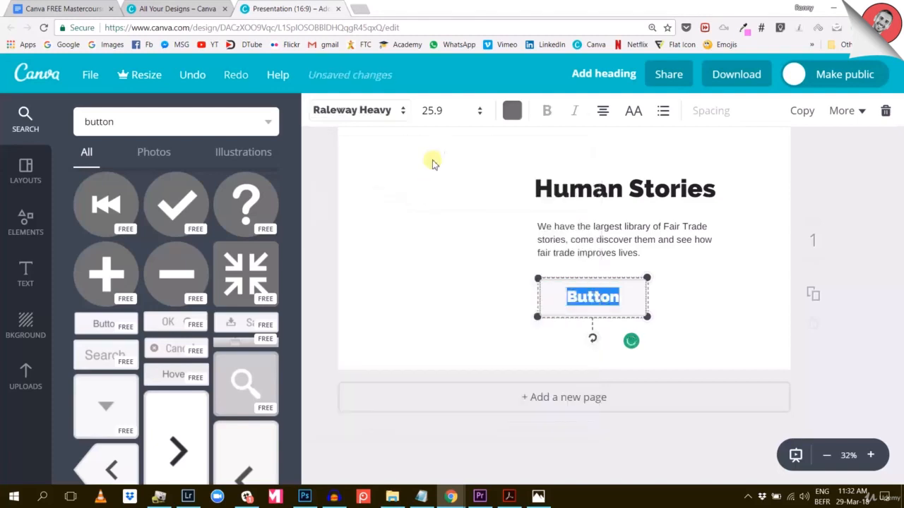
{"action": "left_click", "coordinate": [430, 111]}
{"action": "left_click", "coordinate": [434, 234]}
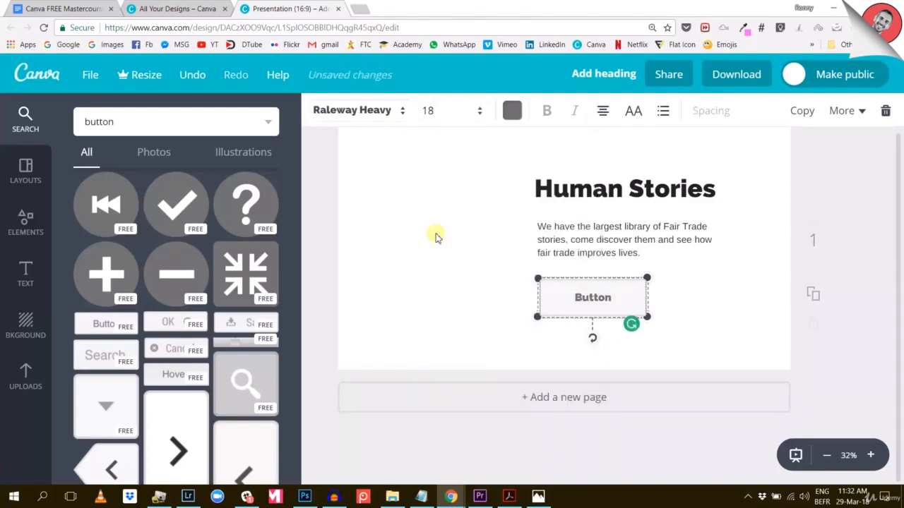
{"action": "left_click", "coordinate": [635, 114]}
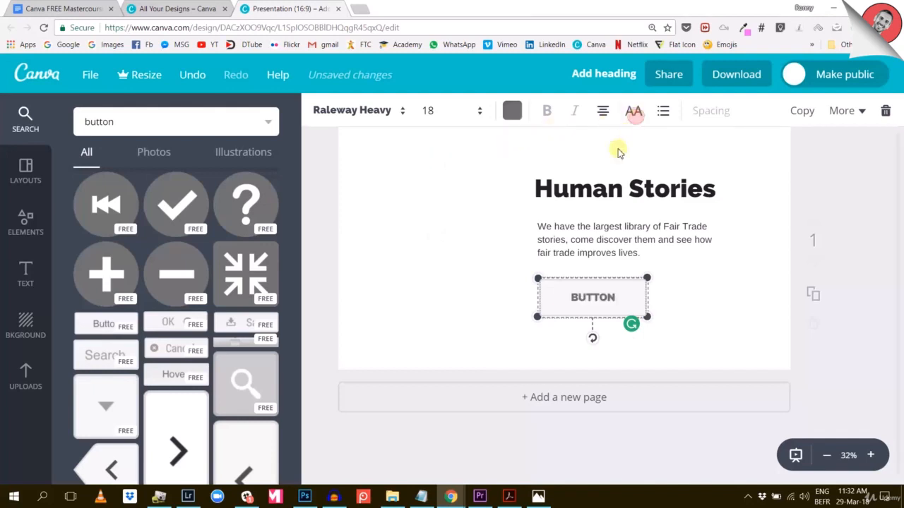
Replace the button's label with "START NOW"
{"action": "double_click", "coordinate": [594, 298]}
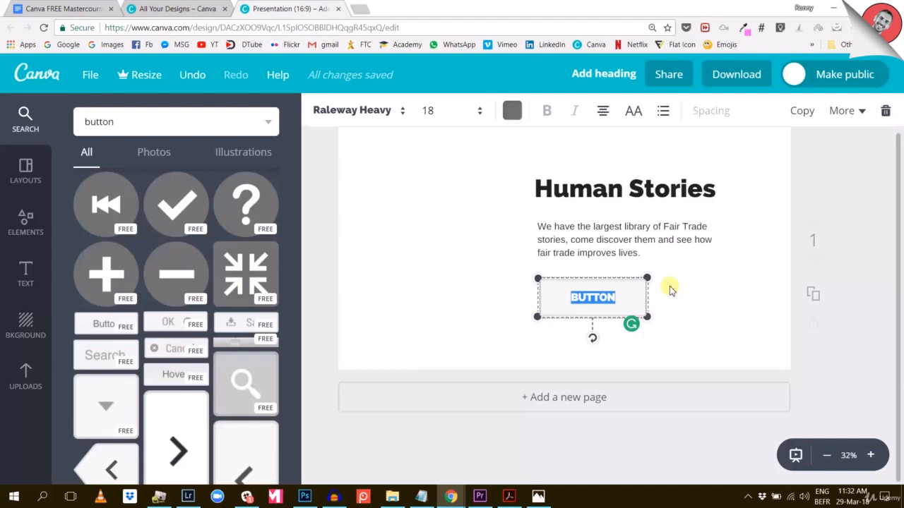
{"action": "type", "text": "START NOW"}
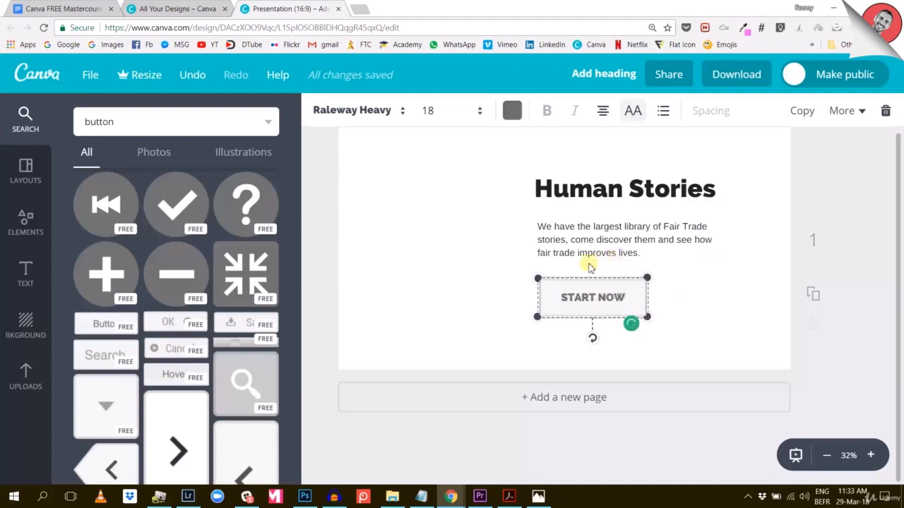
{"action": "left_click", "coordinate": [720, 263]}
{"action": "left_click", "coordinate": [550, 295]}
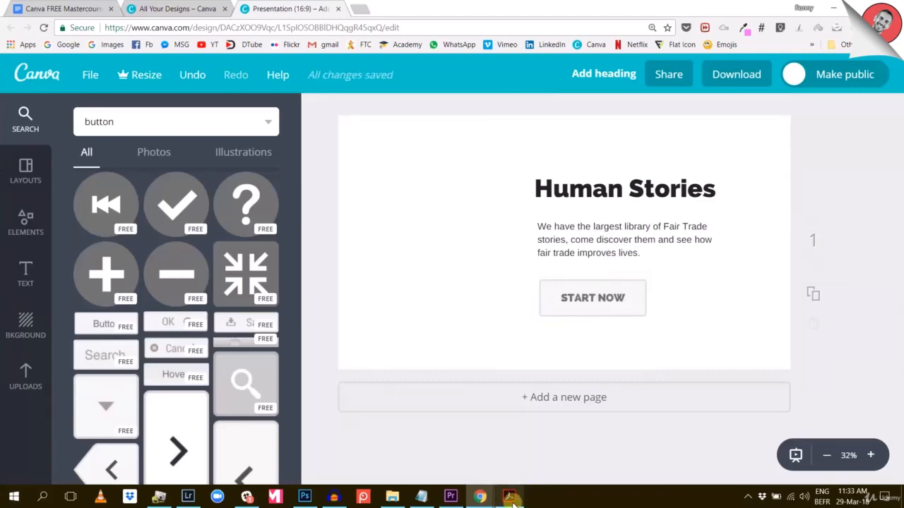
Copy the green colour code #21c59b from the Main Colours page of the brand style guide PDF, and return to Canva
{"action": "left_click", "coordinate": [510, 497]}
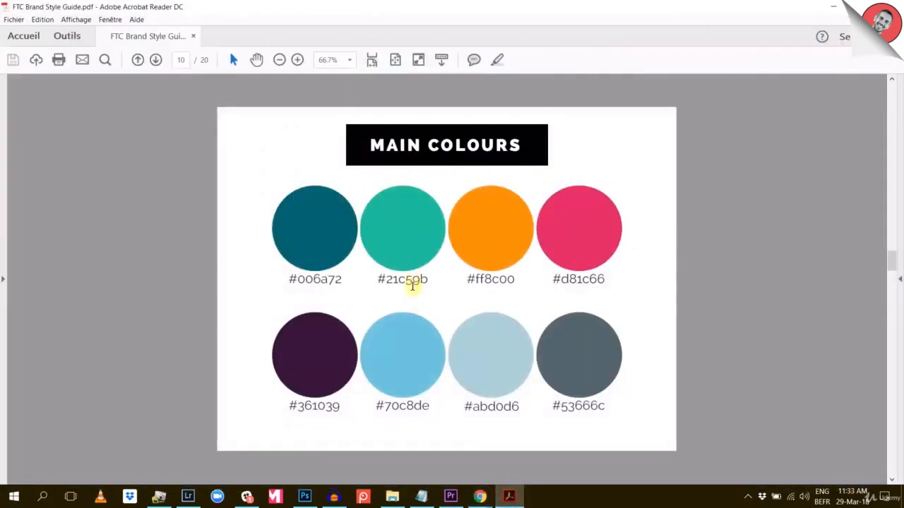
{"action": "double_click", "coordinate": [412, 286]}
{"action": "right_click", "coordinate": [412, 286]}
{"action": "left_click", "coordinate": [423, 296]}
{"action": "key", "text": "alt+Tab"}
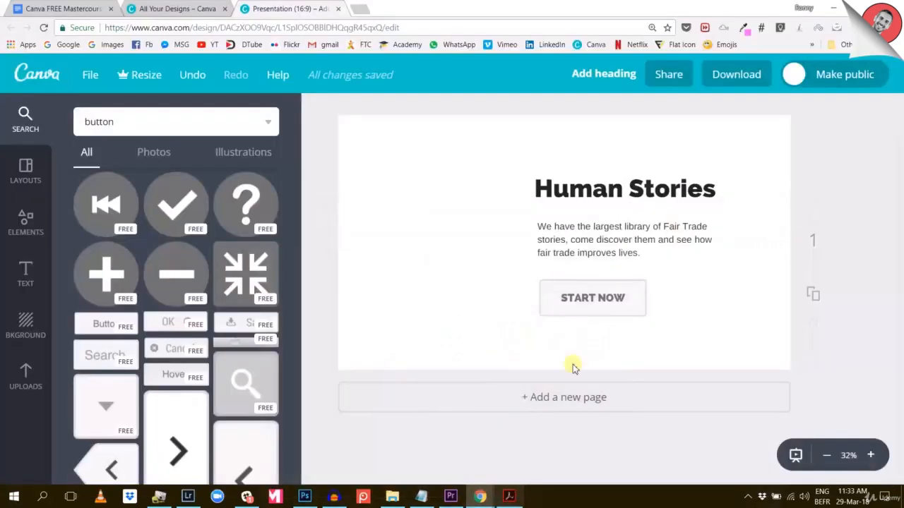
Change the START NOW button's fill to the custom colour #21c59b
{"action": "left_click", "coordinate": [546, 288]}
{"action": "left_click", "coordinate": [545, 288]}
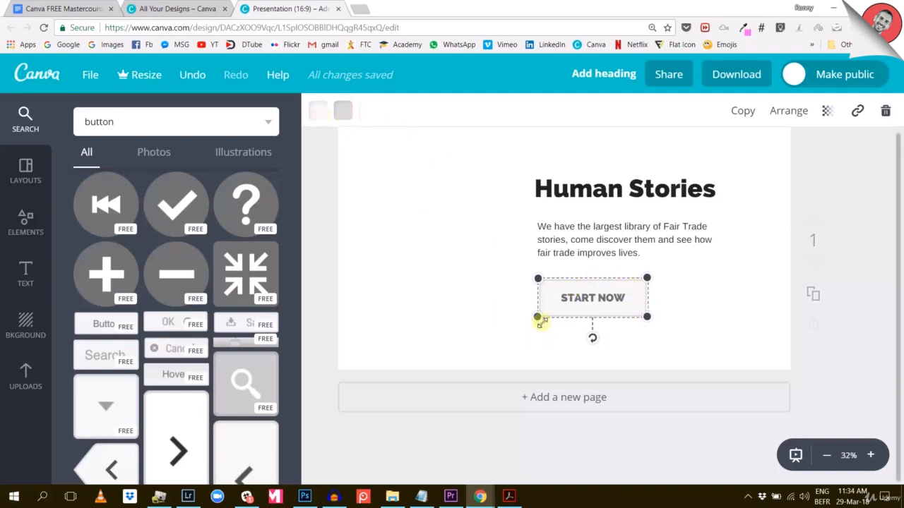
{"action": "left_click", "coordinate": [318, 111]}
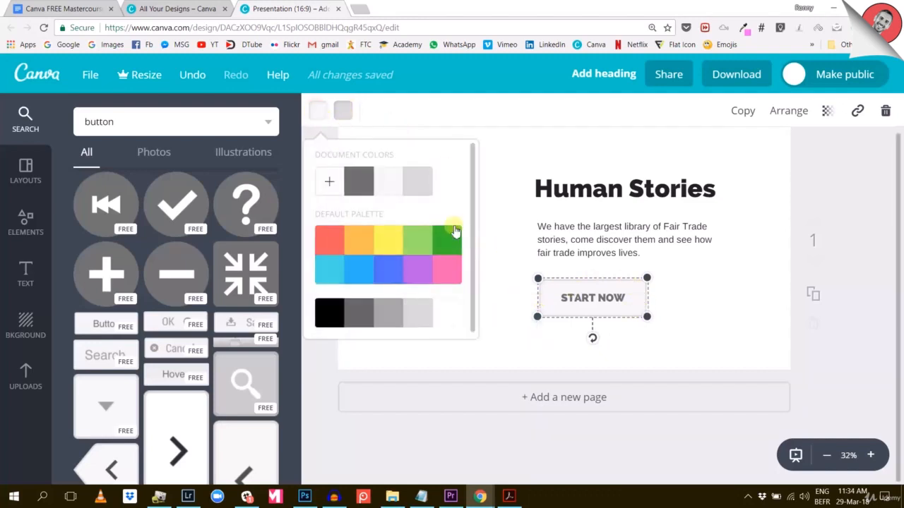
{"action": "left_click", "coordinate": [332, 182]}
{"action": "left_click", "coordinate": [438, 380]}
{"action": "double_click", "coordinate": [446, 380]}
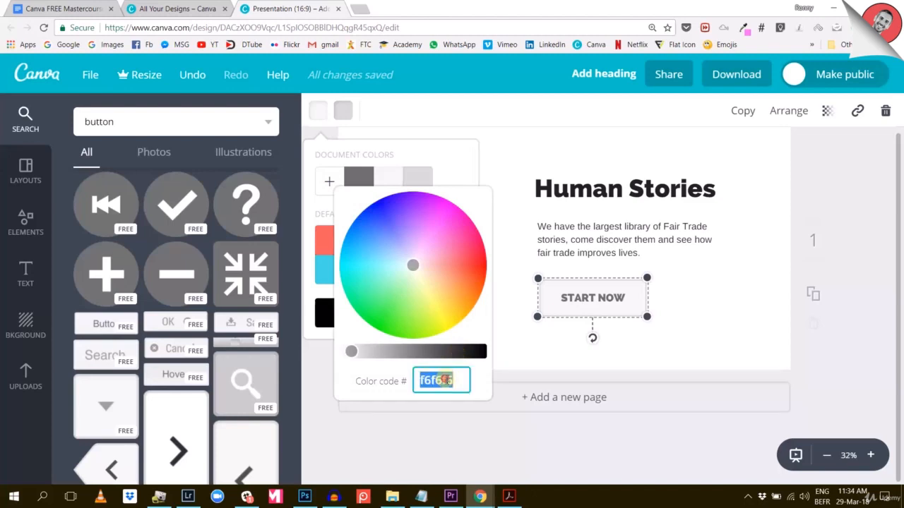
{"action": "key", "text": "ctrl+v"}
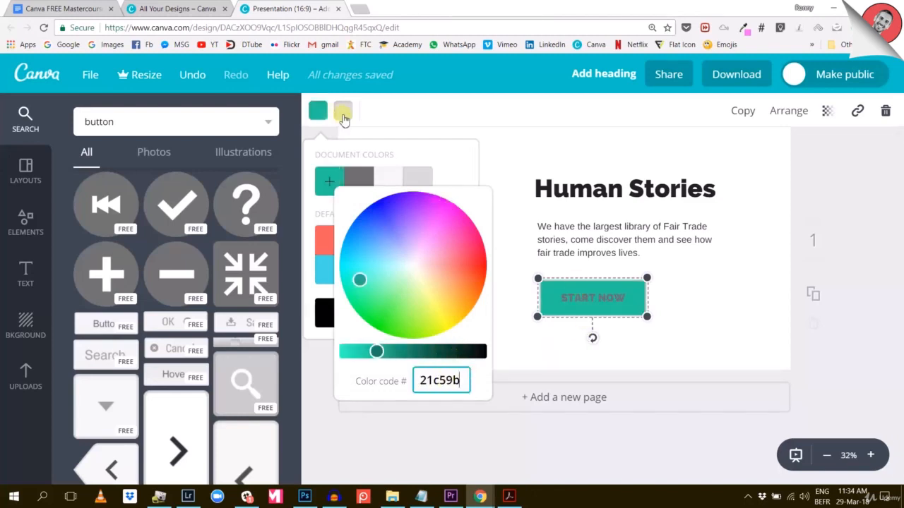
{"action": "left_click", "coordinate": [868, 204]}
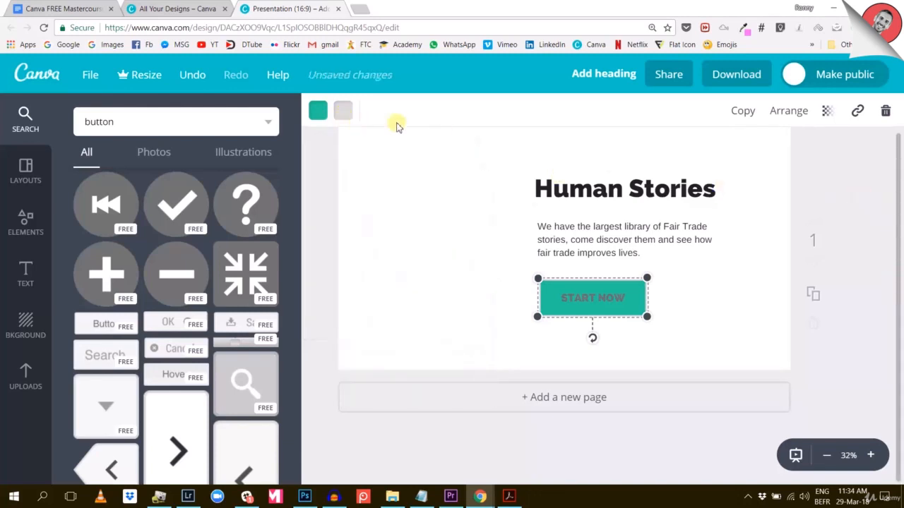
Set the START NOW button's outline colour to black
{"action": "left_click", "coordinate": [341, 115]}
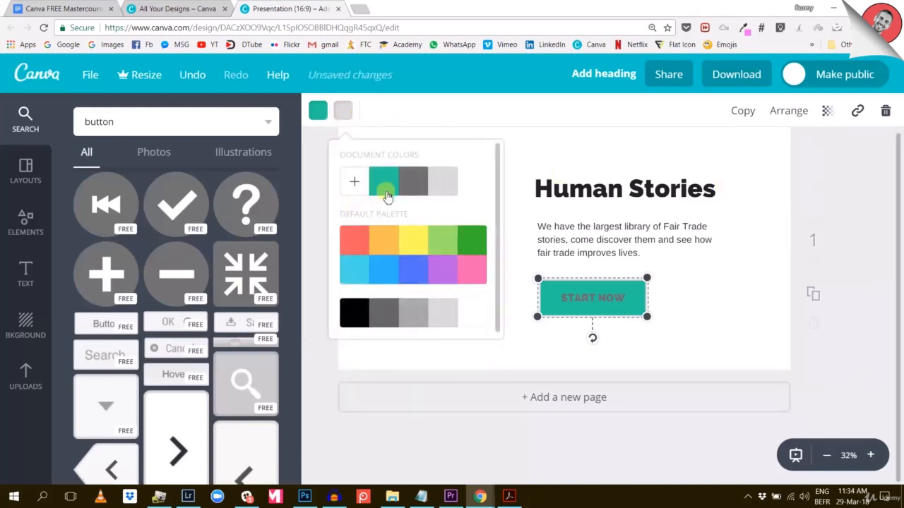
{"action": "left_click", "coordinate": [473, 242]}
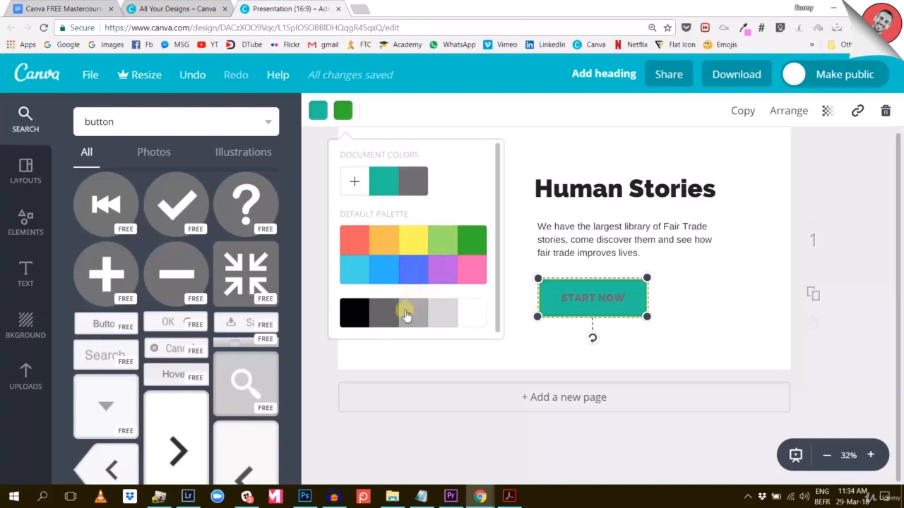
{"action": "left_click", "coordinate": [364, 313]}
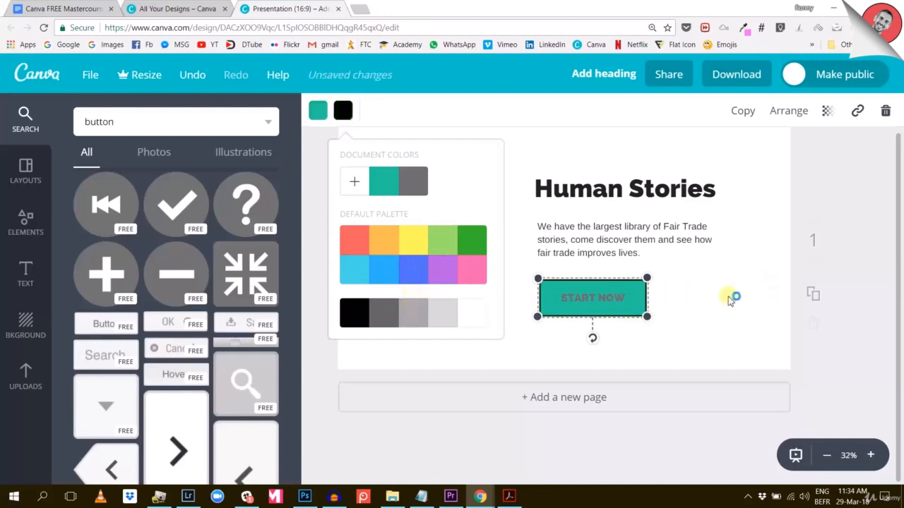
{"action": "left_click", "coordinate": [706, 307]}
Change the START NOW label's text colour to white
{"action": "left_click", "coordinate": [593, 297]}
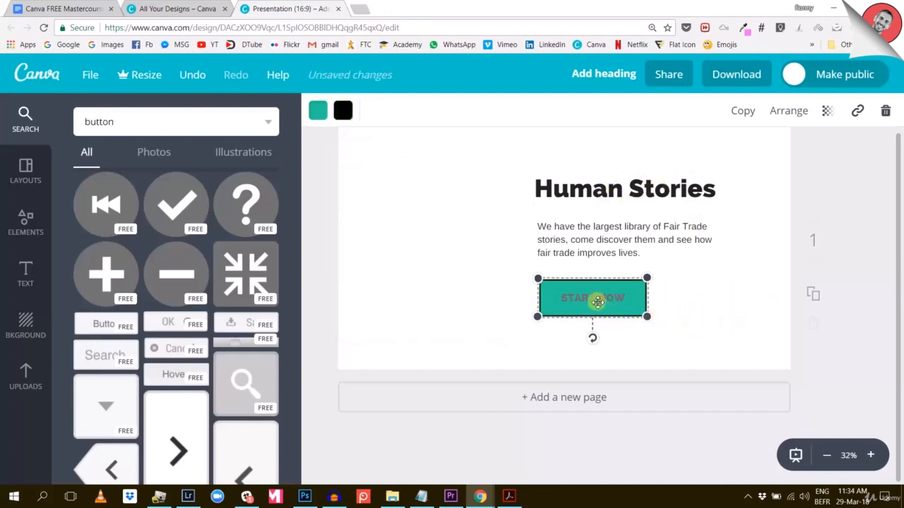
{"action": "left_click", "coordinate": [512, 110]}
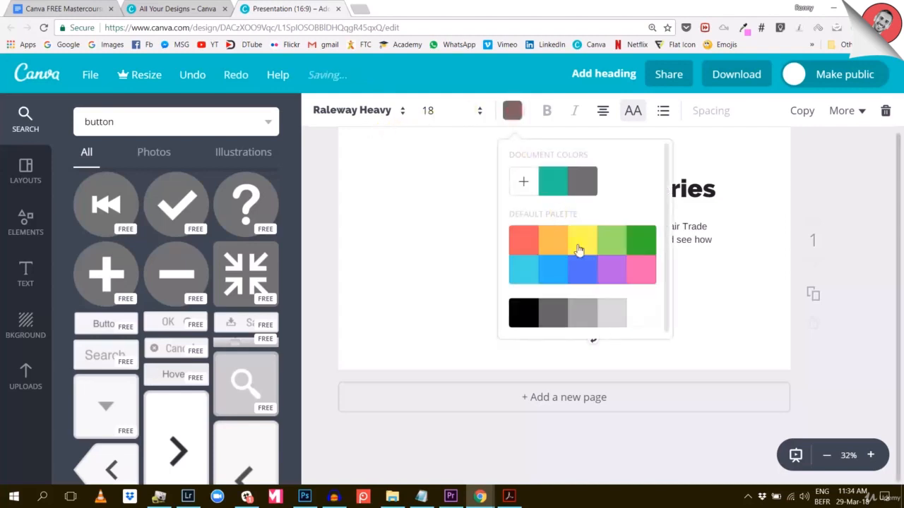
{"action": "left_click", "coordinate": [640, 312]}
{"action": "left_click", "coordinate": [716, 308]}
{"action": "left_click", "coordinate": [737, 308]}
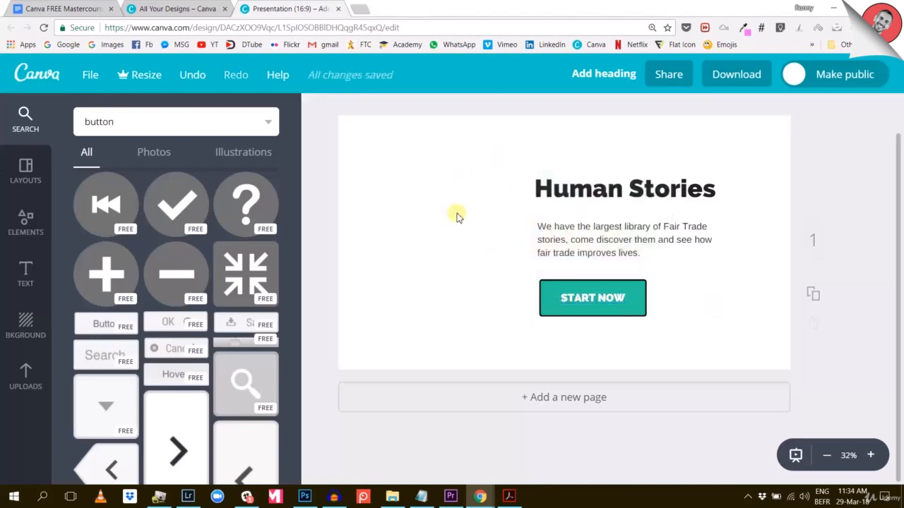
Move the heading, paragraph and button together slightly to the right
{"action": "left_click_drag", "start_coordinate": [428, 164], "coordinate": [642, 342]}
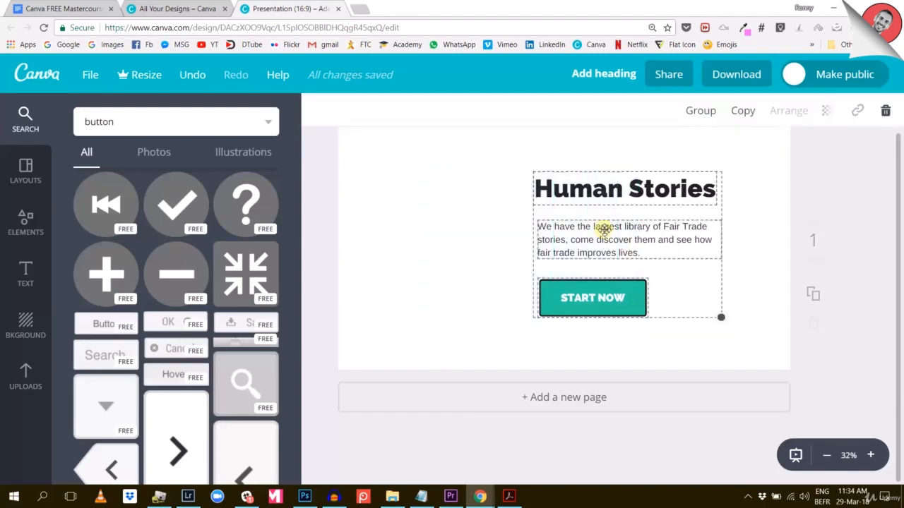
{"action": "left_click_drag", "start_coordinate": [600, 228], "coordinate": [620, 227]}
{"action": "left_click", "coordinate": [502, 269]}
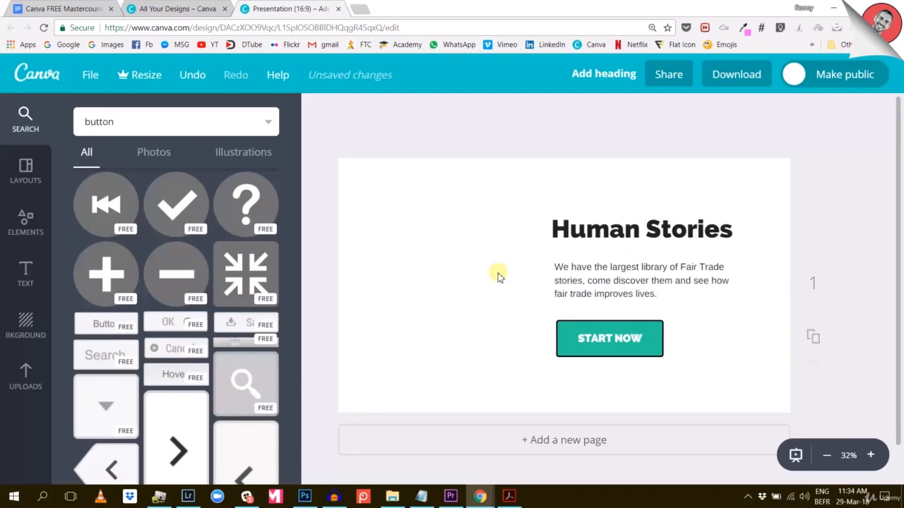
Insert the uploaded photo of the woman knitting, enlarge it to cover the whole page behind the text, and position her left of centre
{"action": "scroll", "coordinate": [111, 343], "scroll_direction": "down", "scroll_amount": 10}
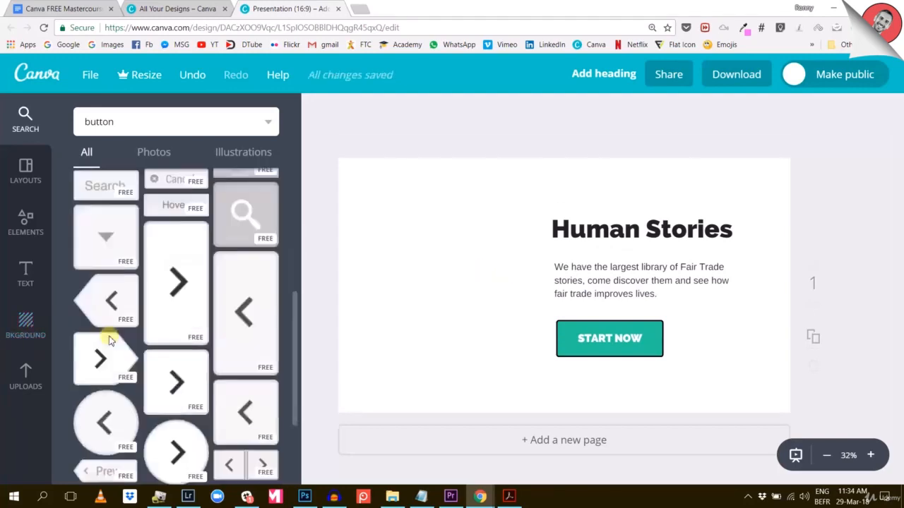
{"action": "left_click", "coordinate": [25, 375]}
{"action": "scroll", "coordinate": [152, 326], "scroll_direction": "down", "scroll_amount": 3}
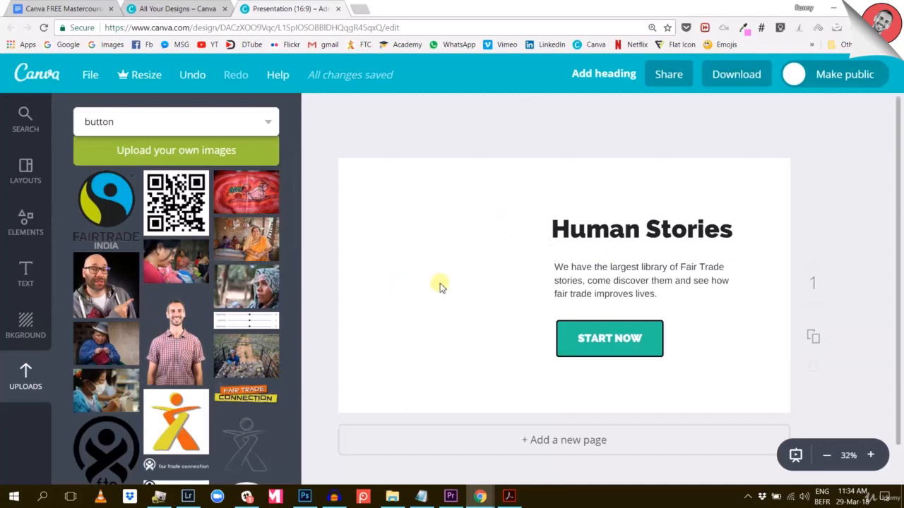
{"action": "left_click", "coordinate": [117, 350]}
{"action": "left_click_drag", "start_coordinate": [558, 263], "coordinate": [426, 199]}
{"action": "left_click_drag", "start_coordinate": [525, 283], "coordinate": [844, 426]}
{"action": "left_click_drag", "start_coordinate": [499, 277], "coordinate": [464, 276]}
{"action": "left_click_drag", "start_coordinate": [503, 272], "coordinate": [497, 274]}
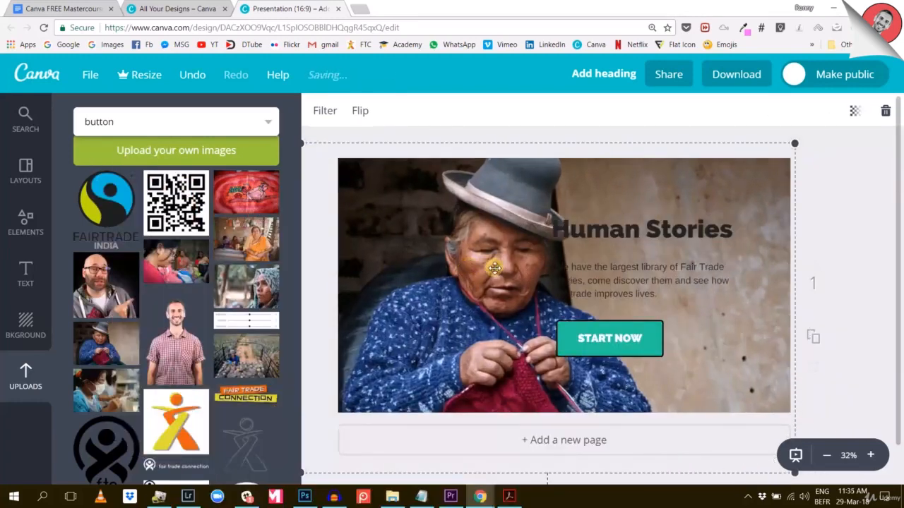
Group the heading, paragraph and button, and shift the group right onto the plain wall area of the photo
{"action": "left_click_drag", "start_coordinate": [864, 204], "coordinate": [547, 367]}
{"action": "left_click", "coordinate": [702, 112]}
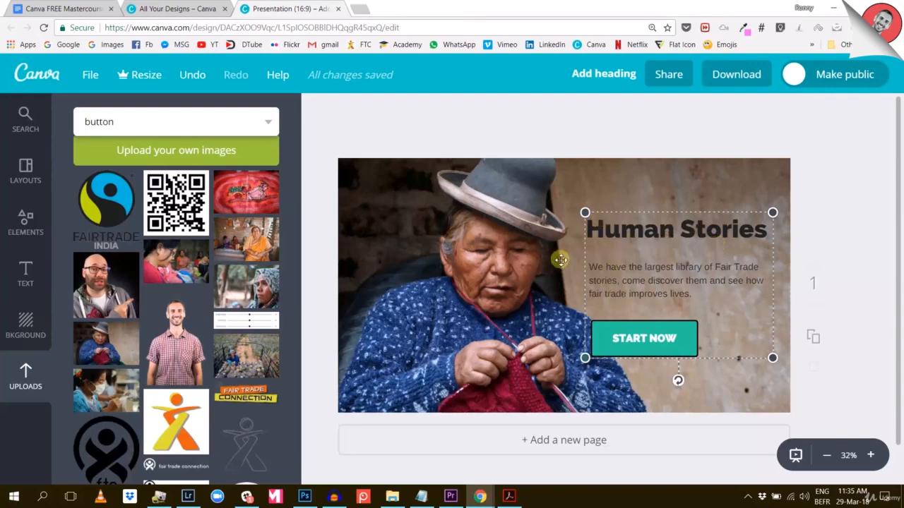
{"action": "left_click", "coordinate": [826, 182]}
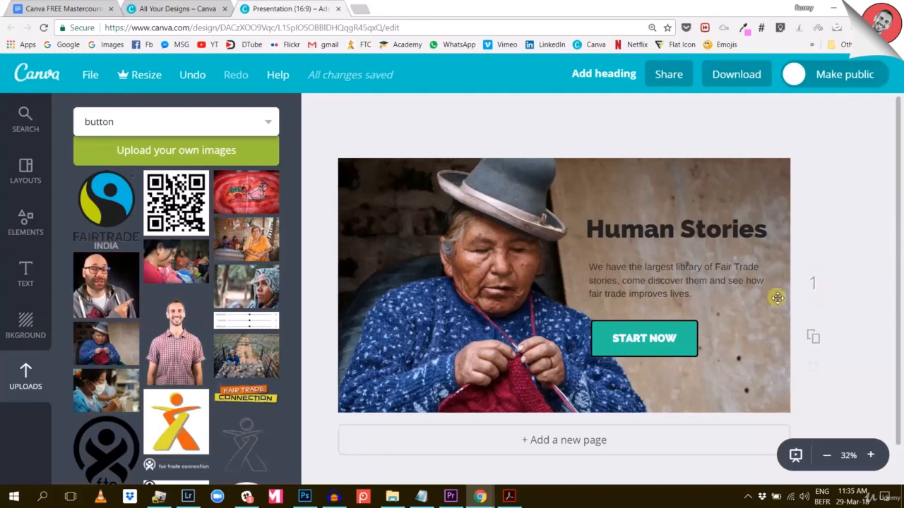
Ungroup the text block and centre the START NOW button beneath the paragraph
{"action": "left_click", "coordinate": [680, 281]}
{"action": "left_click", "coordinate": [793, 113]}
{"action": "left_click", "coordinate": [843, 202]}
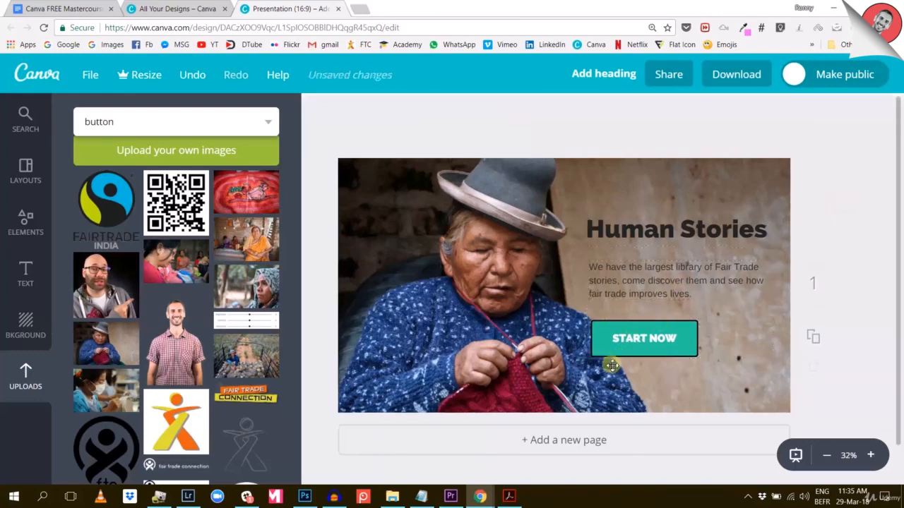
{"action": "left_click_drag", "start_coordinate": [624, 346], "coordinate": [659, 346]}
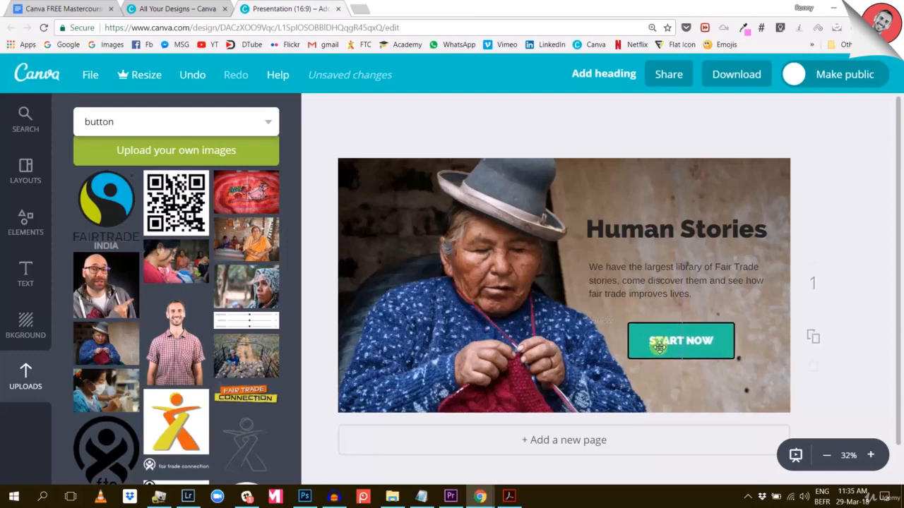
Centre-align the paragraph text below the Human Stories heading
{"action": "left_click", "coordinate": [647, 288]}
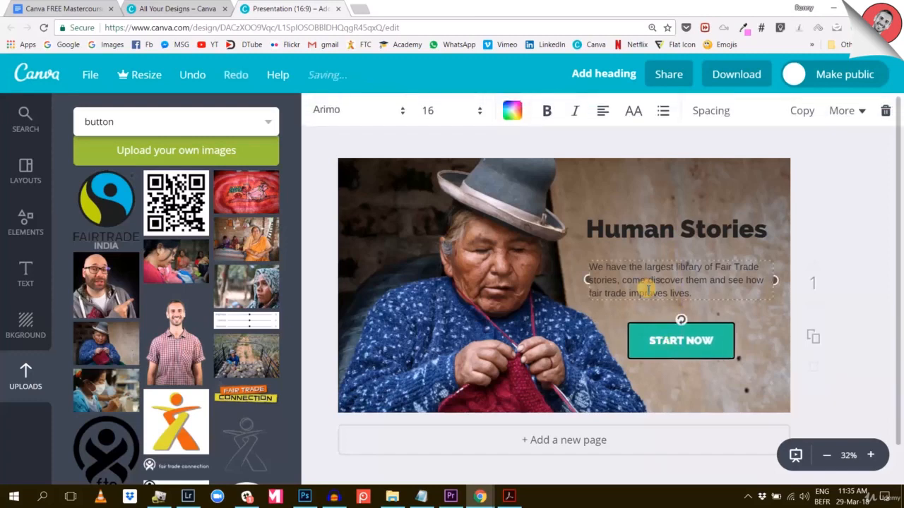
{"action": "left_click", "coordinate": [610, 119]}
{"action": "left_click", "coordinate": [639, 156]}
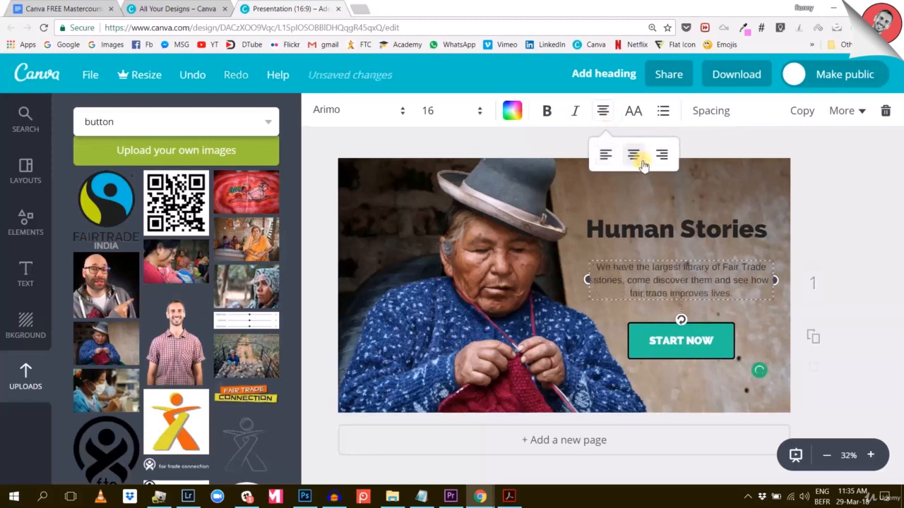
{"action": "left_click", "coordinate": [859, 209]}
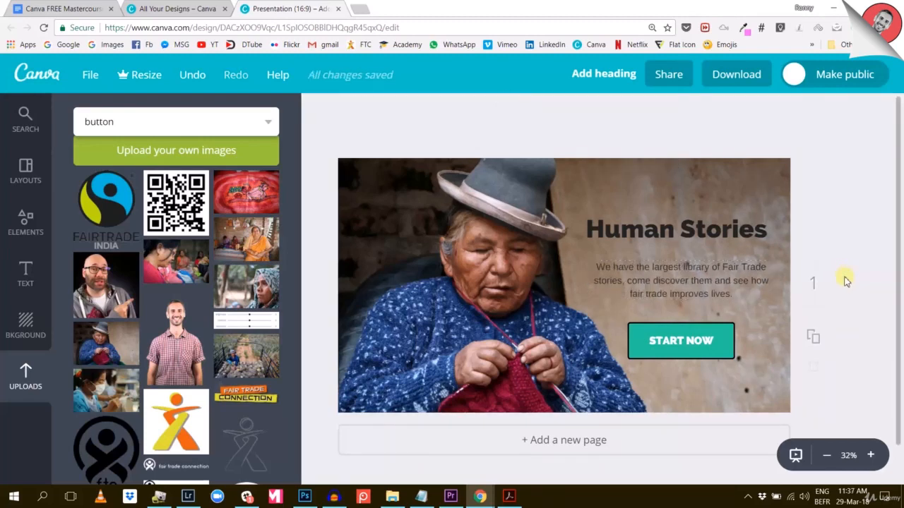
Add a blank second page and place a copy of the grouped heading, paragraph and button on its left half
{"action": "scroll", "coordinate": [851, 226], "scroll_direction": "down", "scroll_amount": 1}
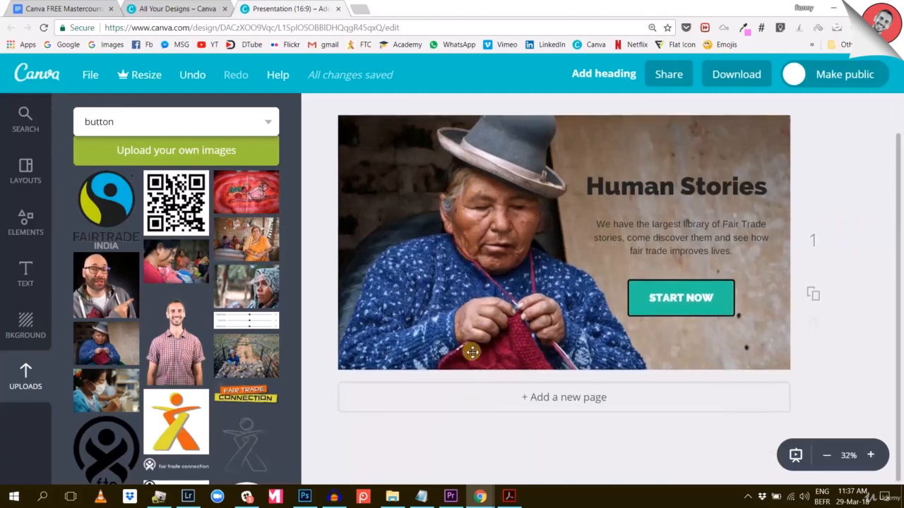
{"action": "key", "text": "ctrl+z"}
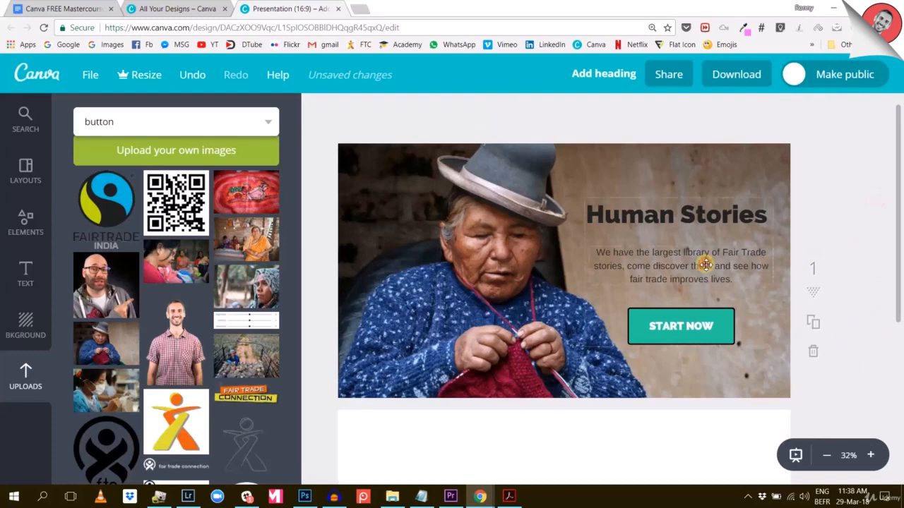
{"action": "left_click", "coordinate": [842, 113]}
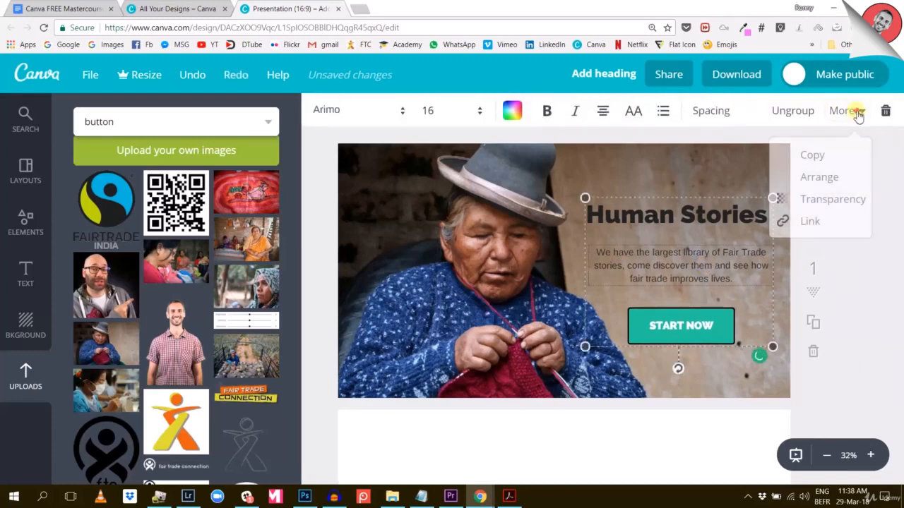
{"action": "left_click", "coordinate": [813, 155]}
{"action": "scroll", "coordinate": [738, 204], "scroll_direction": "down", "scroll_amount": 2}
{"action": "left_click_drag", "start_coordinate": [738, 204], "coordinate": [486, 423]}
{"action": "scroll", "coordinate": [478, 375], "scroll_direction": "down", "scroll_amount": 1}
{"action": "left_click_drag", "start_coordinate": [471, 347], "coordinate": [463, 352]}
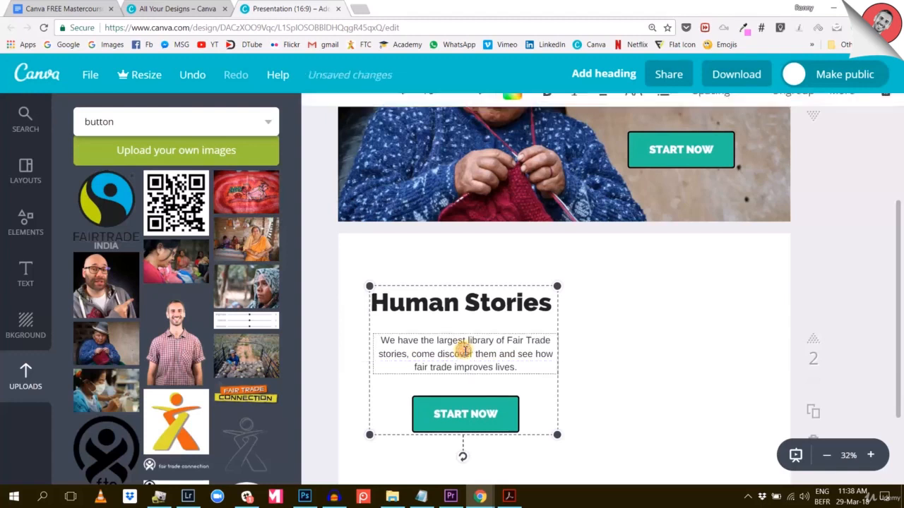
Ungroup the copied text block on page 2 and left-align its paragraph
{"action": "left_click", "coordinate": [784, 113]}
{"action": "left_click", "coordinate": [631, 313]}
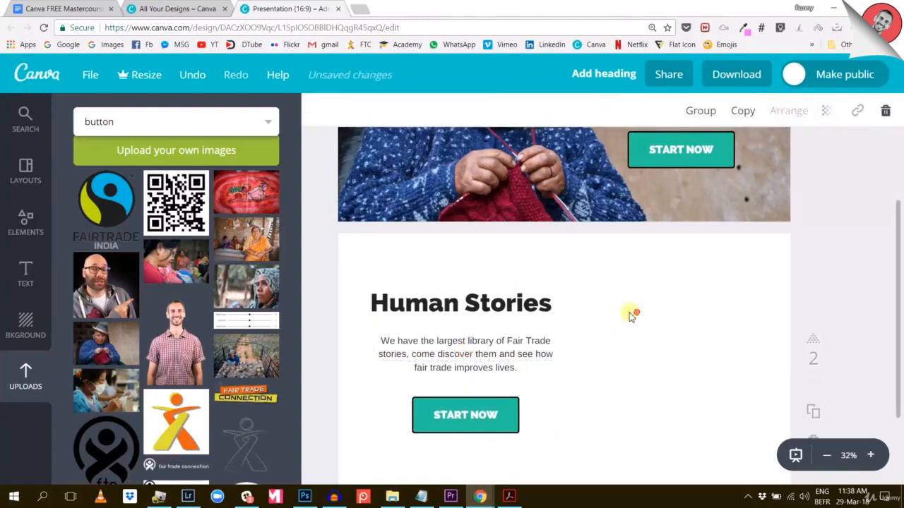
{"action": "left_click", "coordinate": [477, 364]}
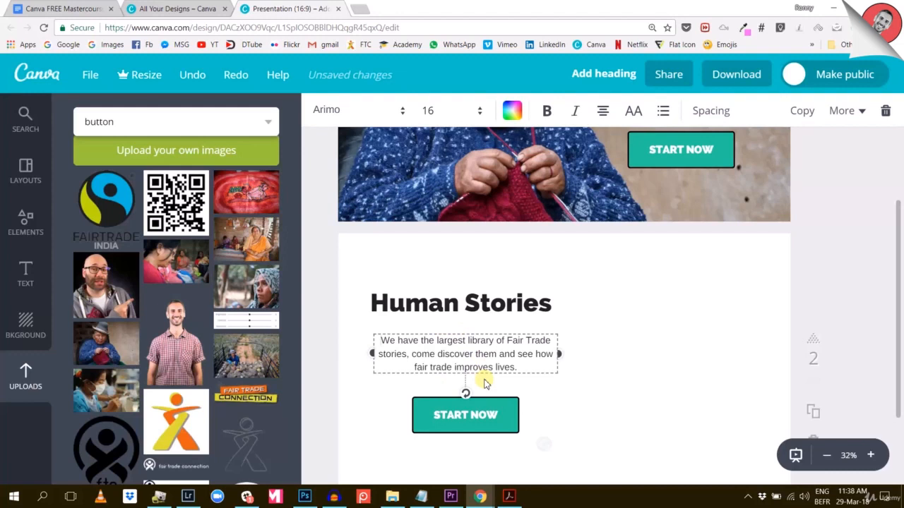
{"action": "left_click", "coordinate": [603, 111]}
{"action": "left_click", "coordinate": [606, 158]}
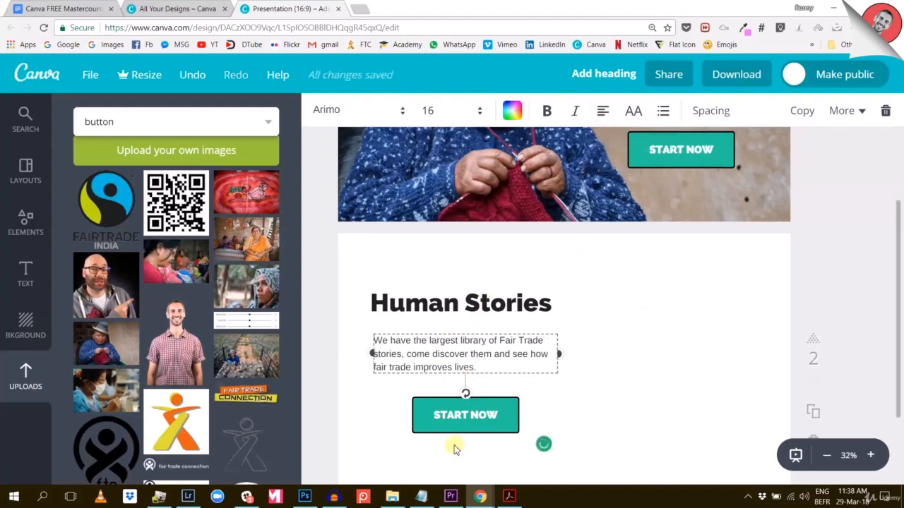
{"action": "left_click", "coordinate": [635, 382]}
Move the page 2 START NOW button left so that it lines up with the paragraph's left edge
{"action": "left_click_drag", "start_coordinate": [496, 427], "coordinate": [451, 429]}
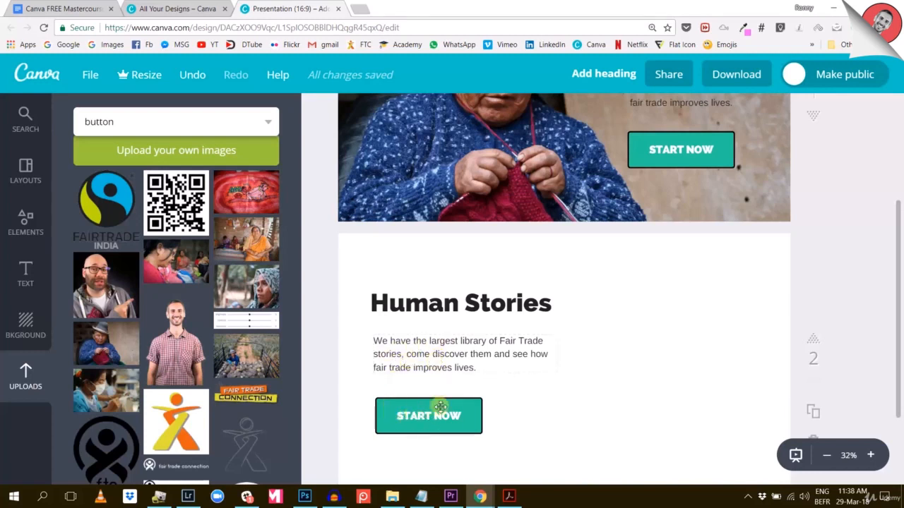
{"action": "scroll", "coordinate": [605, 323], "scroll_direction": "down", "scroll_amount": 1}
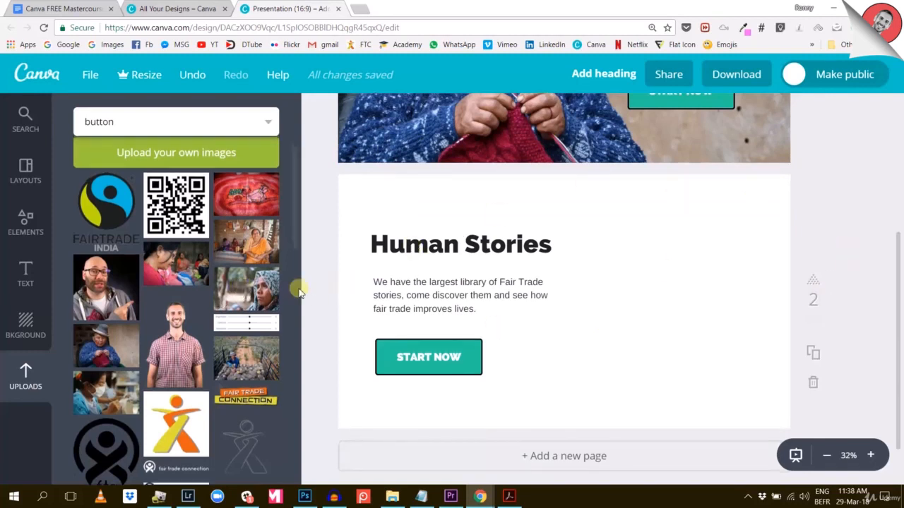
{"action": "scroll", "coordinate": [299, 289], "scroll_direction": "up", "scroll_amount": 1}
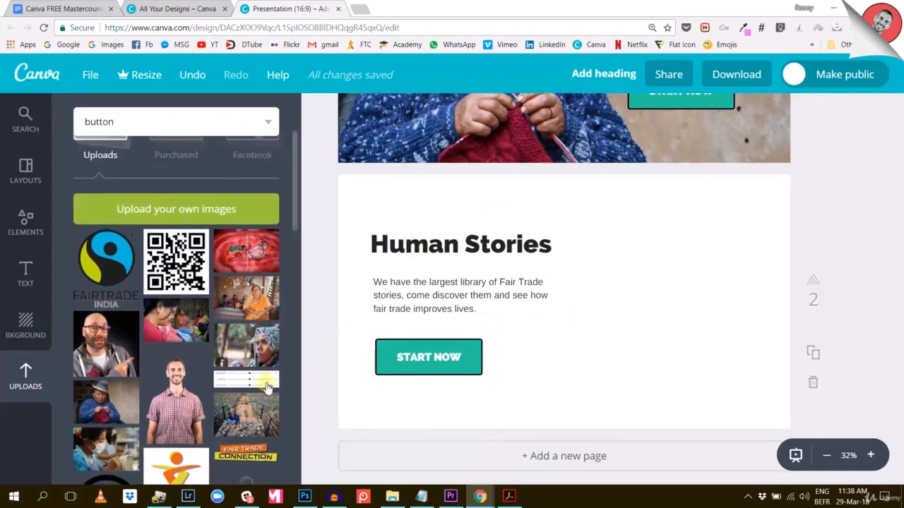
Add the uploaded photo of the woman in the patterned headscarf to page 2 and enlarge it to fill the page as background
{"action": "left_click", "coordinate": [269, 346]}
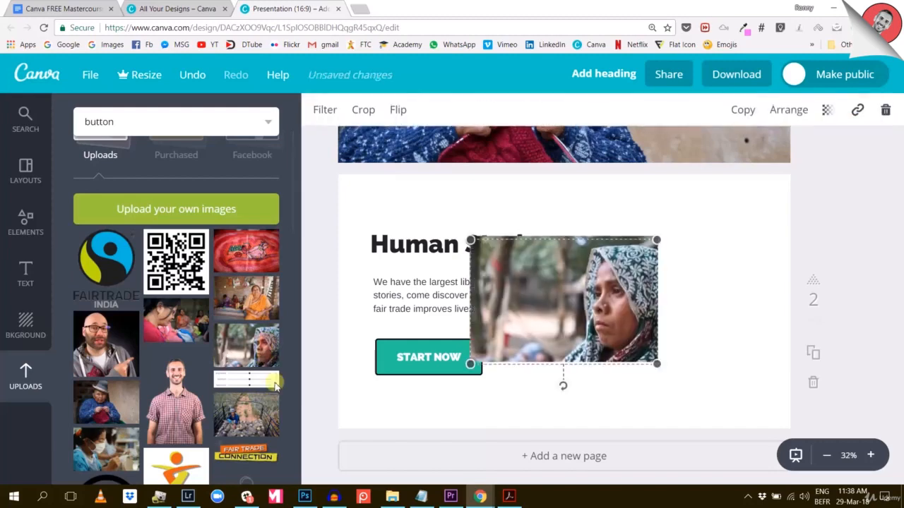
{"action": "left_click_drag", "start_coordinate": [589, 304], "coordinate": [454, 240]}
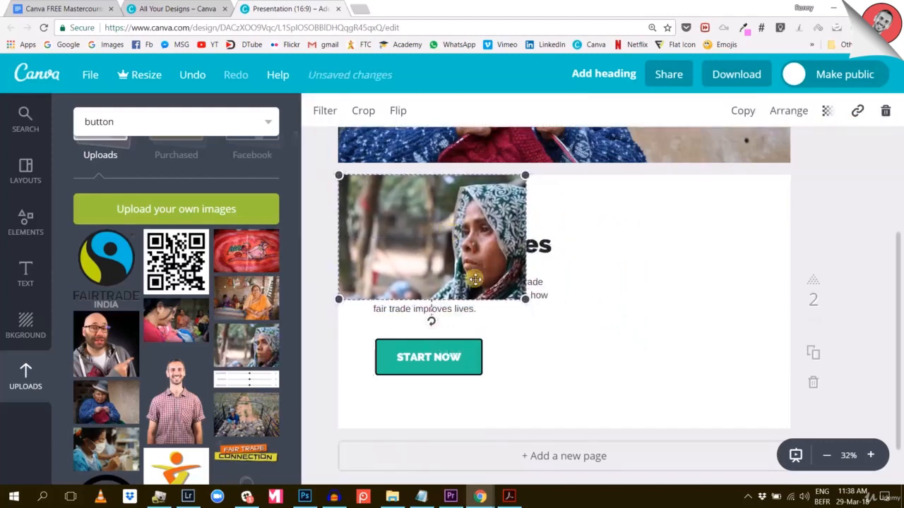
{"action": "left_click_drag", "start_coordinate": [524, 299], "coordinate": [812, 441]}
{"action": "left_click_drag", "start_coordinate": [720, 360], "coordinate": [719, 337]}
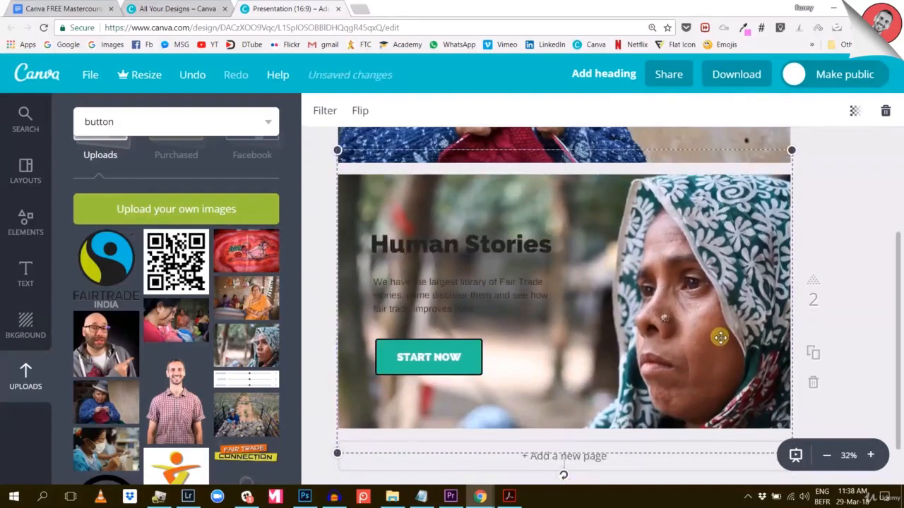
{"action": "left_click", "coordinate": [872, 188]}
Change the colour of the page 2 heading and paragraph to white
{"action": "left_click", "coordinate": [483, 244]}
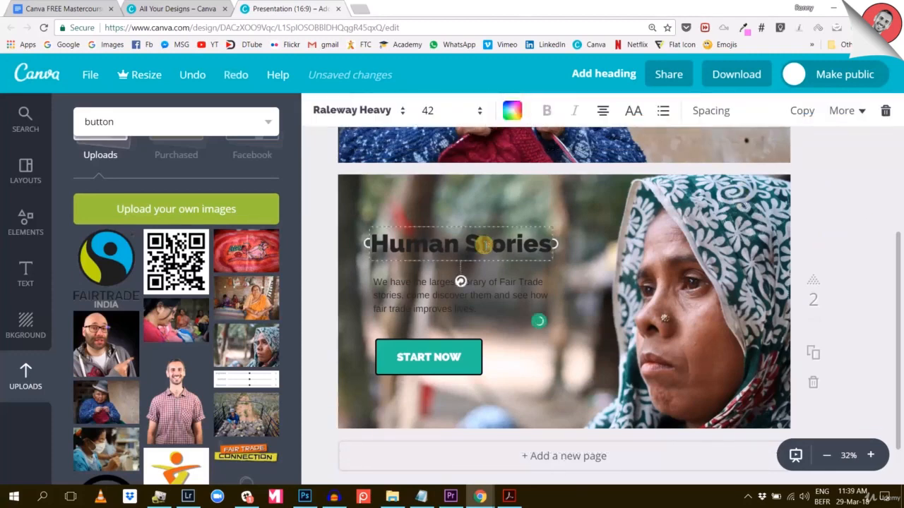
{"action": "left_click", "coordinate": [500, 245]}
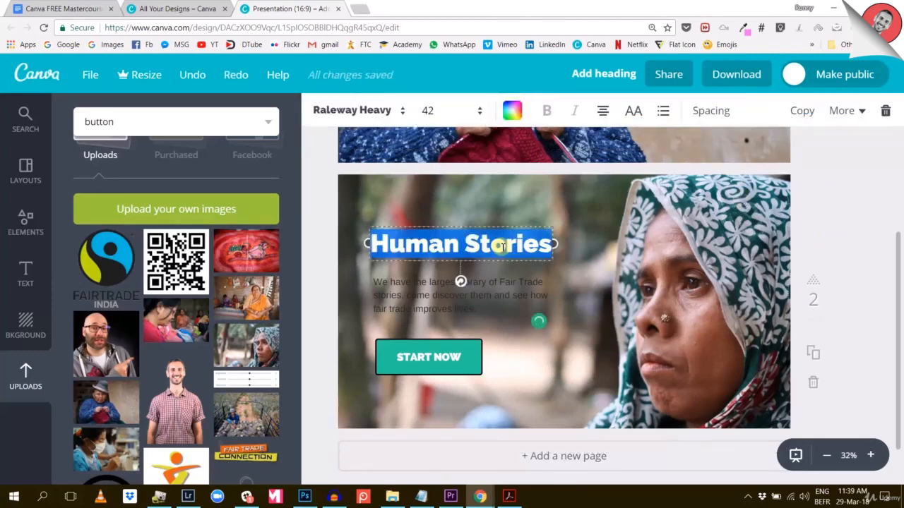
{"action": "left_click", "coordinate": [512, 111]}
{"action": "left_click", "coordinate": [641, 318]}
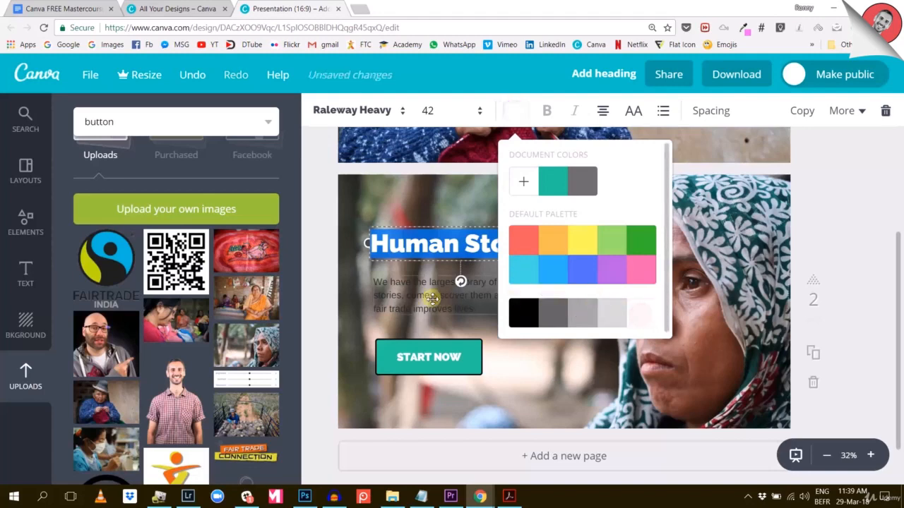
{"action": "left_click", "coordinate": [427, 296]}
{"action": "left_click", "coordinate": [516, 117]}
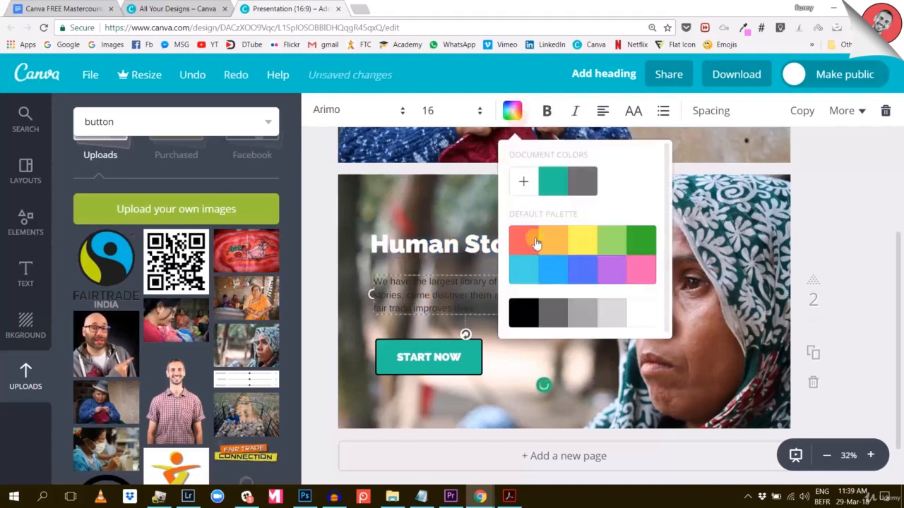
{"action": "left_click", "coordinate": [641, 317]}
{"action": "left_click", "coordinate": [857, 214]}
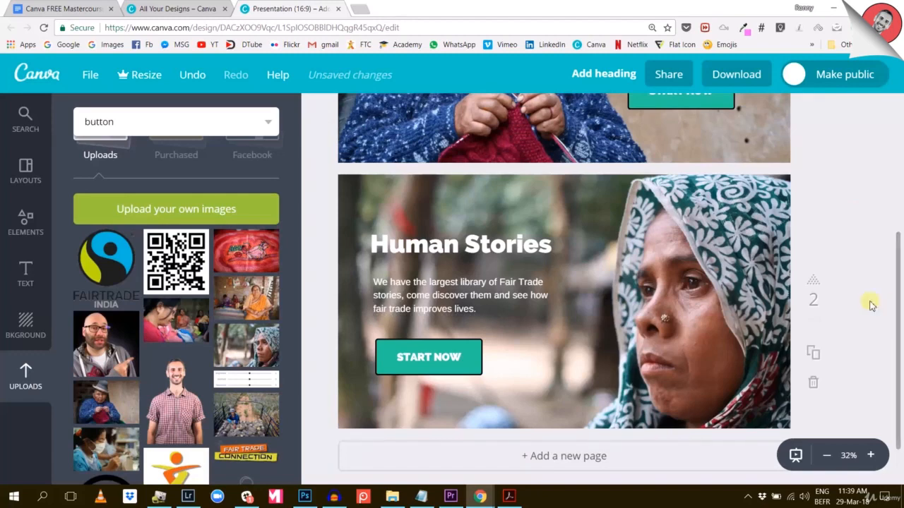
Add a third page and delete its background photo so the page is blank
{"action": "scroll", "coordinate": [872, 304], "scroll_direction": "up", "scroll_amount": 4}
{"action": "scroll", "coordinate": [848, 312], "scroll_direction": "down", "scroll_amount": 2}
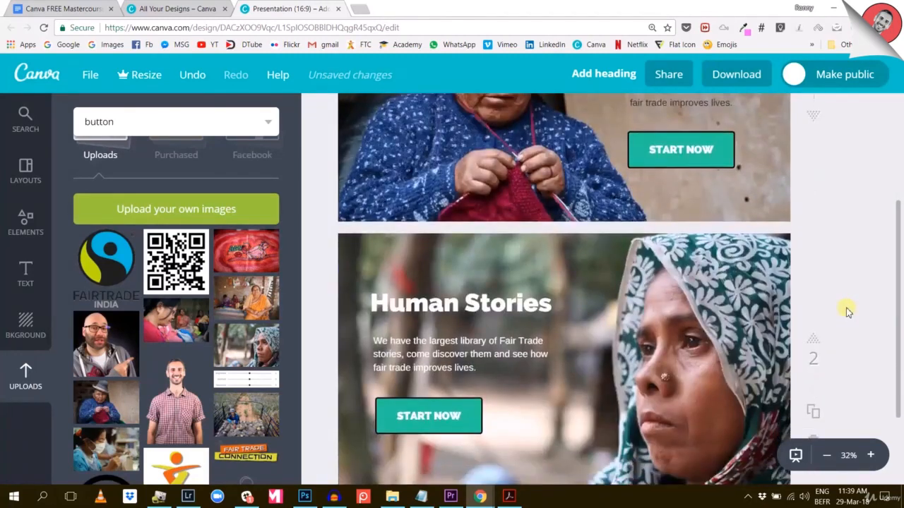
{"action": "scroll", "coordinate": [849, 308], "scroll_direction": "down", "scroll_amount": 2}
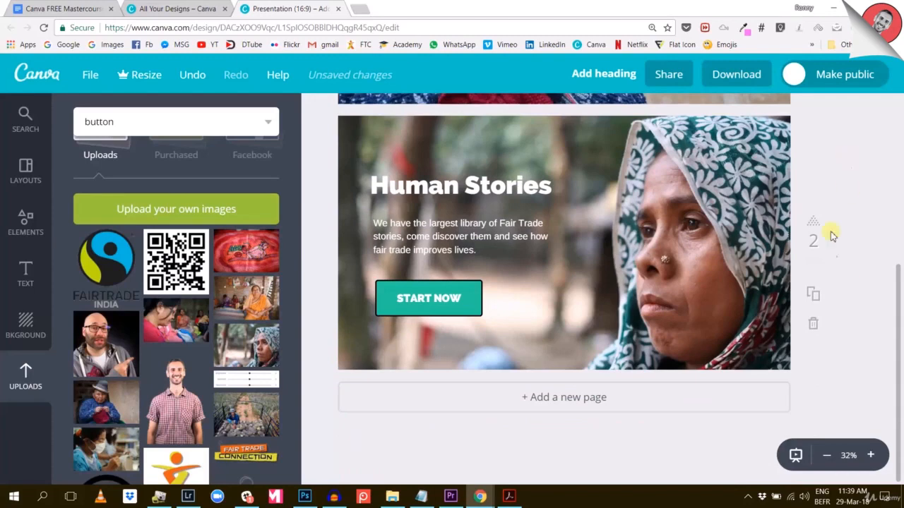
{"action": "left_click", "coordinate": [563, 400]}
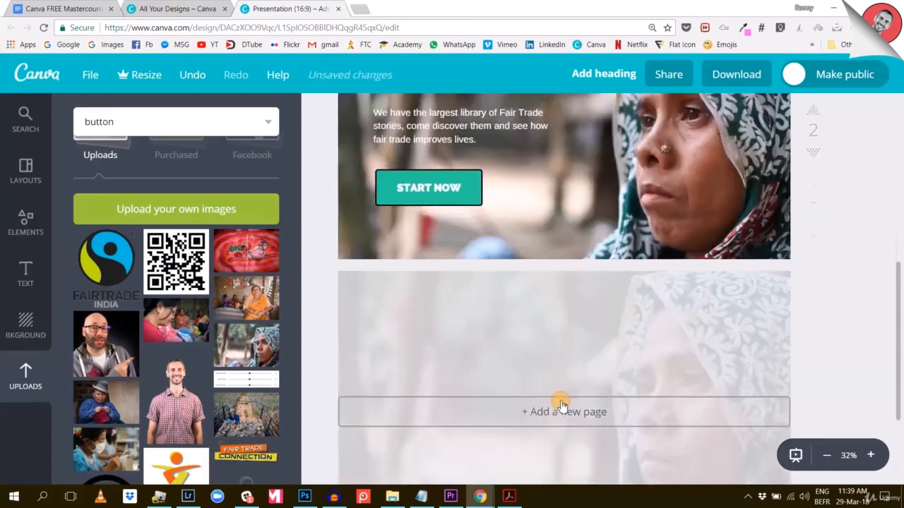
{"action": "left_click", "coordinate": [727, 229]}
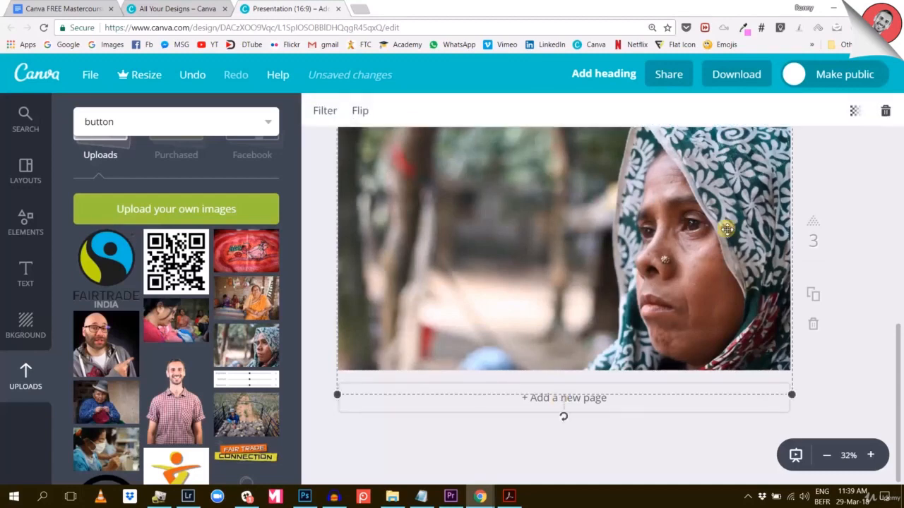
{"action": "key", "text": "Delete"}
{"action": "scroll", "coordinate": [696, 247], "scroll_direction": "up", "scroll_amount": 2}
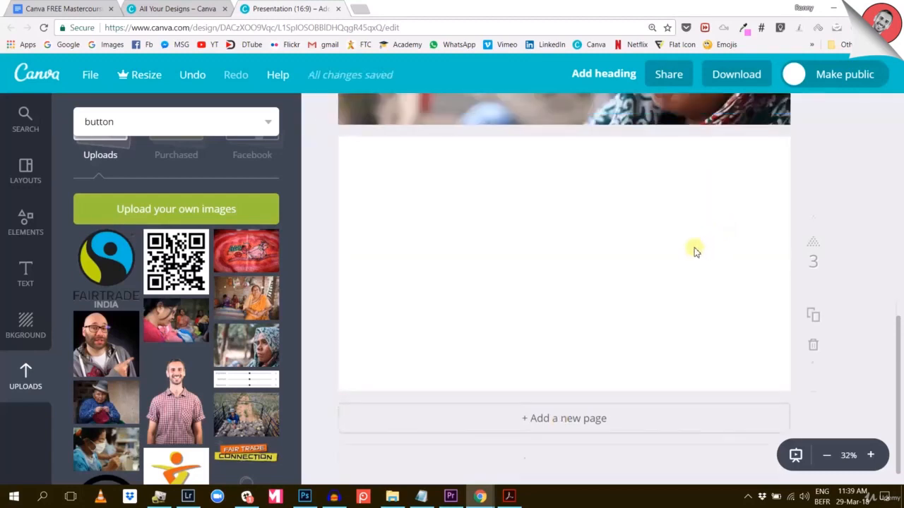
Group the page 2 heading, paragraph and START NOW button and duplicate the group
{"action": "scroll", "coordinate": [690, 253], "scroll_direction": "up", "scroll_amount": 2}
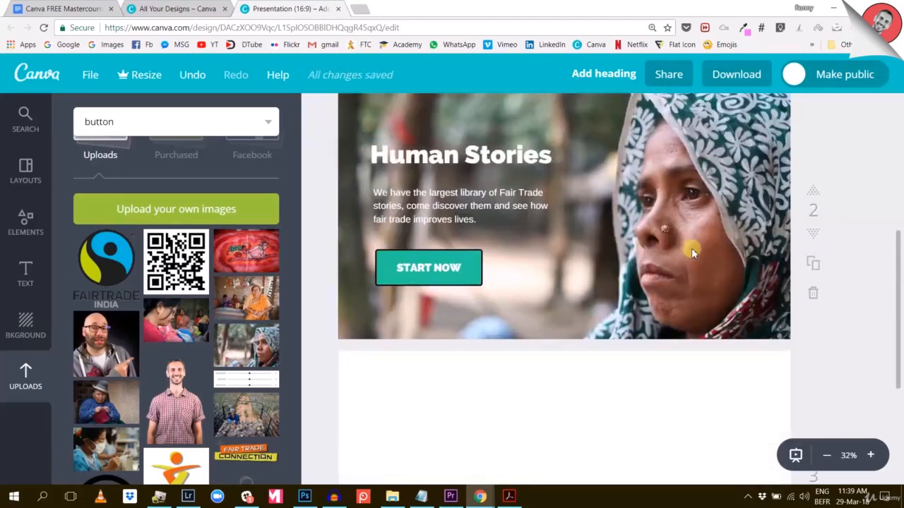
{"action": "scroll", "coordinate": [692, 251], "scroll_direction": "down", "scroll_amount": 1}
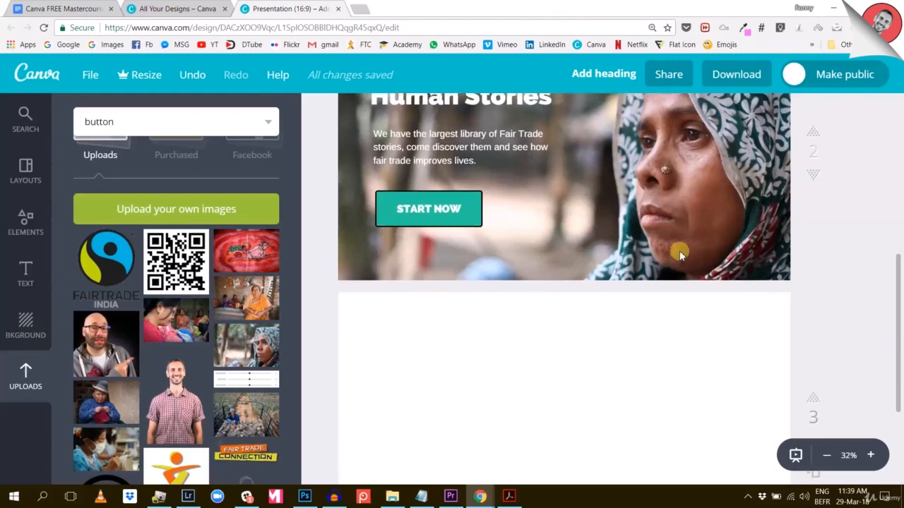
{"action": "scroll", "coordinate": [664, 255], "scroll_direction": "up", "scroll_amount": 2}
{"action": "scroll", "coordinate": [662, 255], "scroll_direction": "up", "scroll_amount": 1}
{"action": "key", "text": "ctrl+z"}
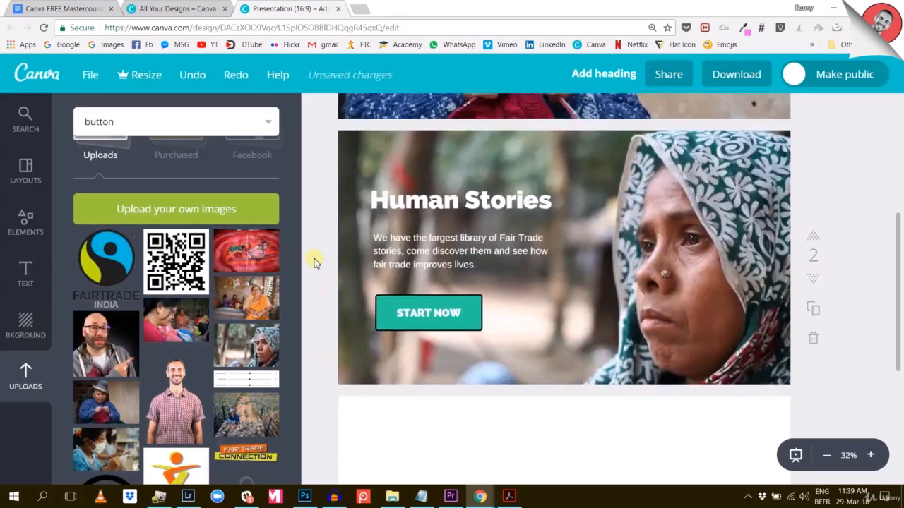
{"action": "left_click_drag", "start_coordinate": [326, 182], "coordinate": [454, 341]}
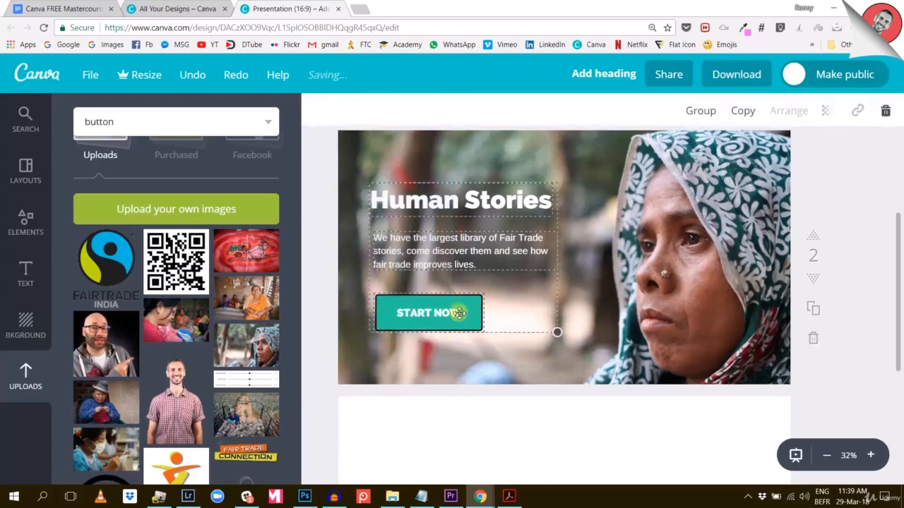
{"action": "left_click", "coordinate": [704, 112]}
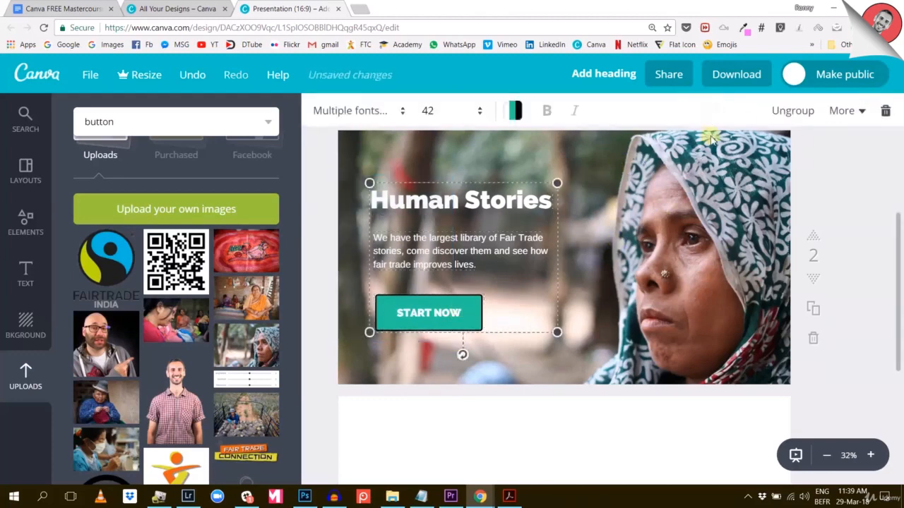
{"action": "left_click", "coordinate": [853, 111]}
{"action": "left_click", "coordinate": [817, 154]}
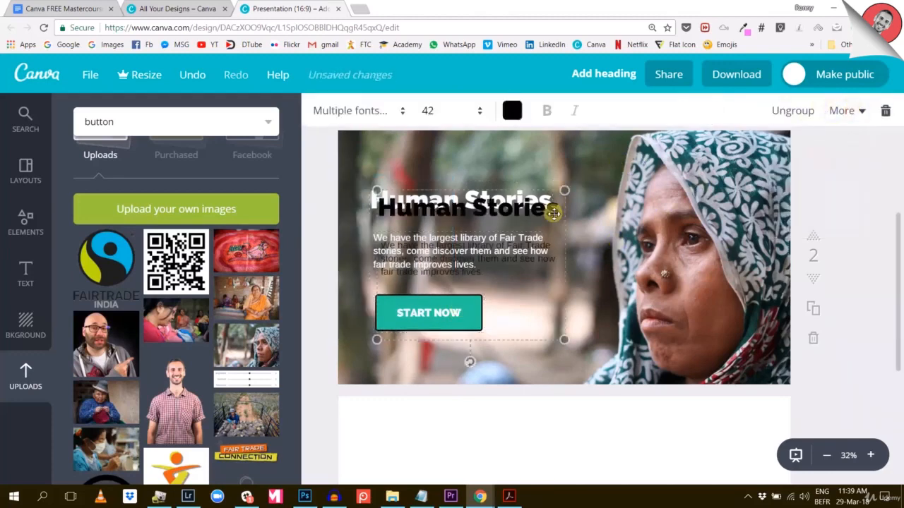
Move the duplicated text block onto blank page 3, centred horizontally
{"action": "scroll", "coordinate": [486, 175], "scroll_direction": "down", "scroll_amount": 2}
{"action": "left_click_drag", "start_coordinate": [487, 175], "coordinate": [571, 442]}
{"action": "mouse_move", "coordinate": [577, 326]}
{"action": "left_mouse_down"}
{"action": "mouse_move", "coordinate": [576, 356]}
{"action": "mouse_move", "coordinate": [575, 338]}
{"action": "left_mouse_up"}
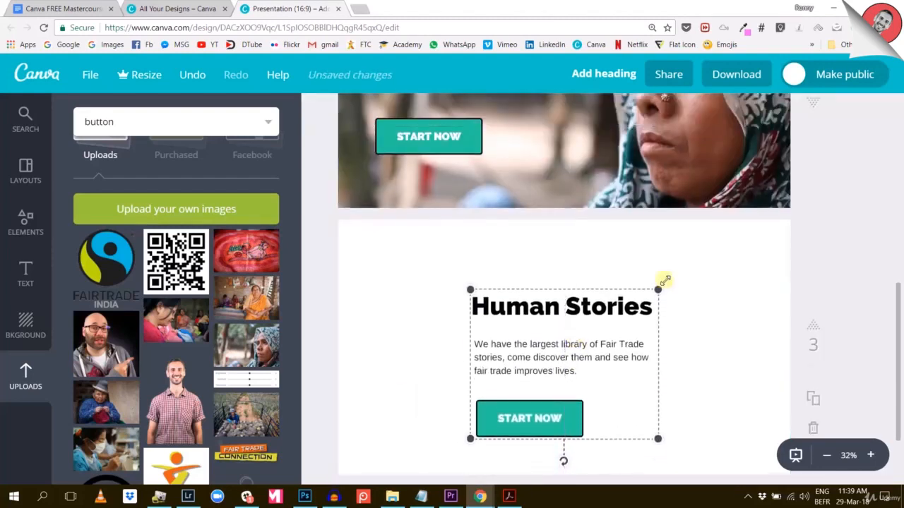
{"action": "left_click", "coordinate": [680, 275]}
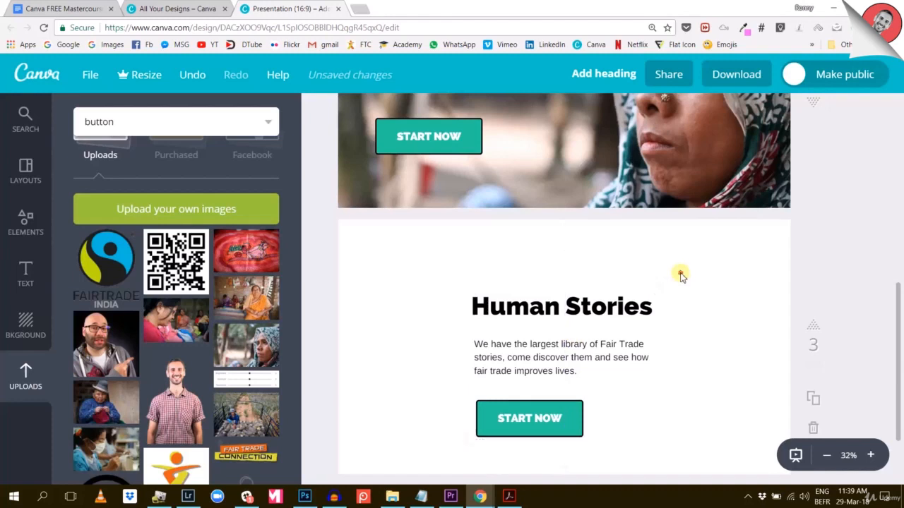
Ungroup the text block on page 3 and centre-align its paragraph
{"action": "left_click", "coordinate": [566, 360]}
{"action": "left_click", "coordinate": [805, 111]}
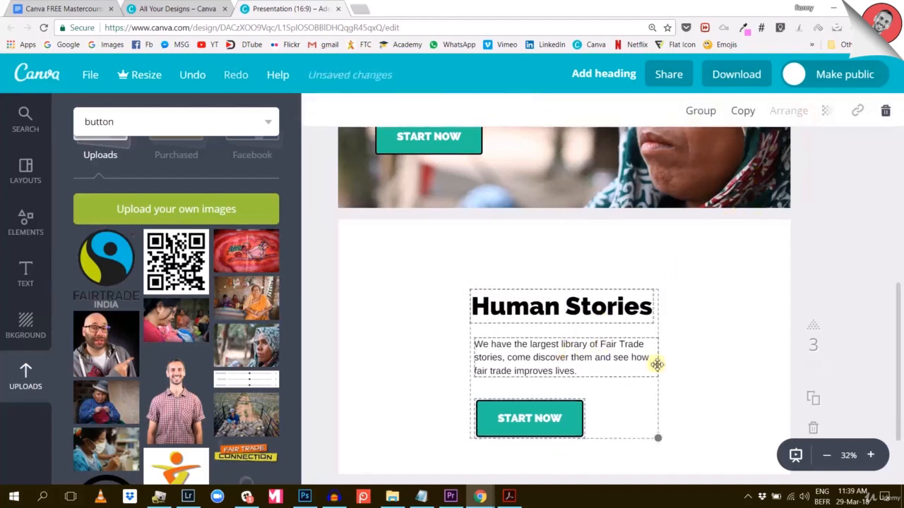
{"action": "left_click", "coordinate": [746, 302]}
{"action": "left_click", "coordinate": [602, 358]}
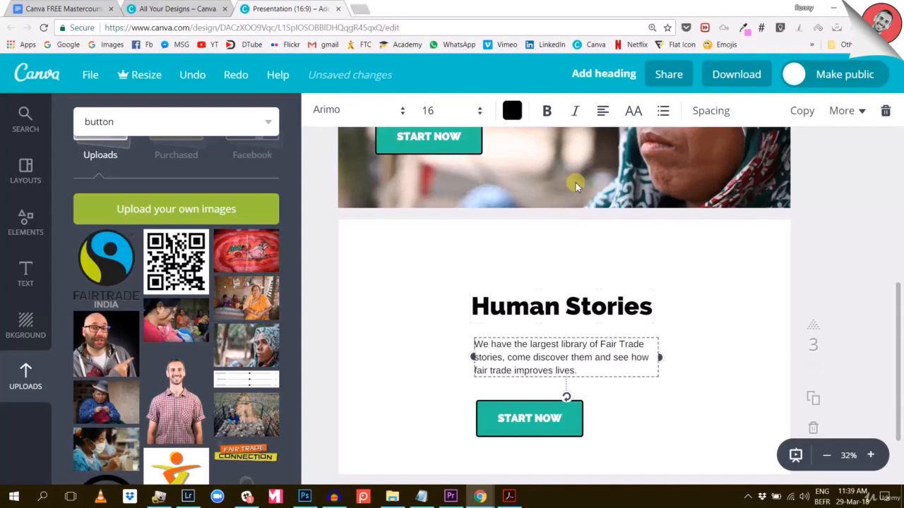
{"action": "left_click", "coordinate": [606, 113]}
{"action": "left_click", "coordinate": [631, 151]}
{"action": "left_click", "coordinate": [712, 271]}
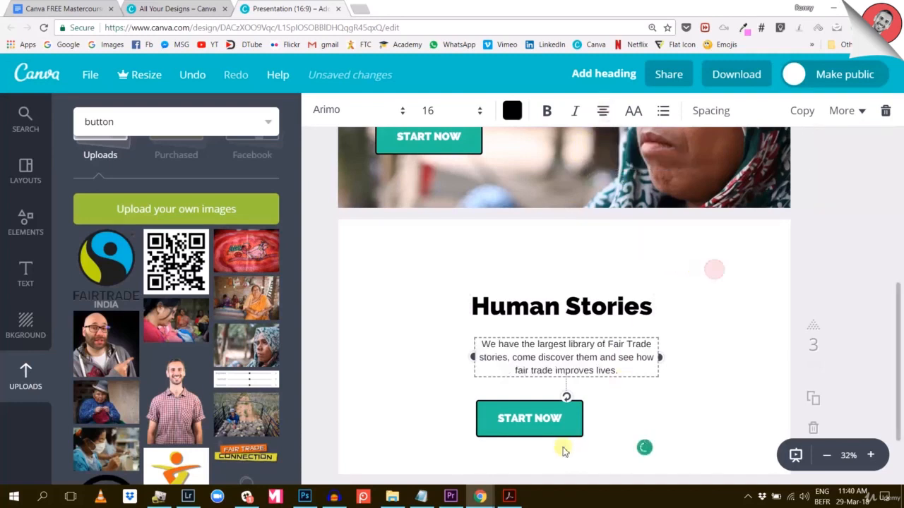
Centre the page 3 START NOW button beneath the paragraph and shift the whole text block up to the middle of the page
{"action": "left_click_drag", "start_coordinate": [539, 417], "coordinate": [571, 418]}
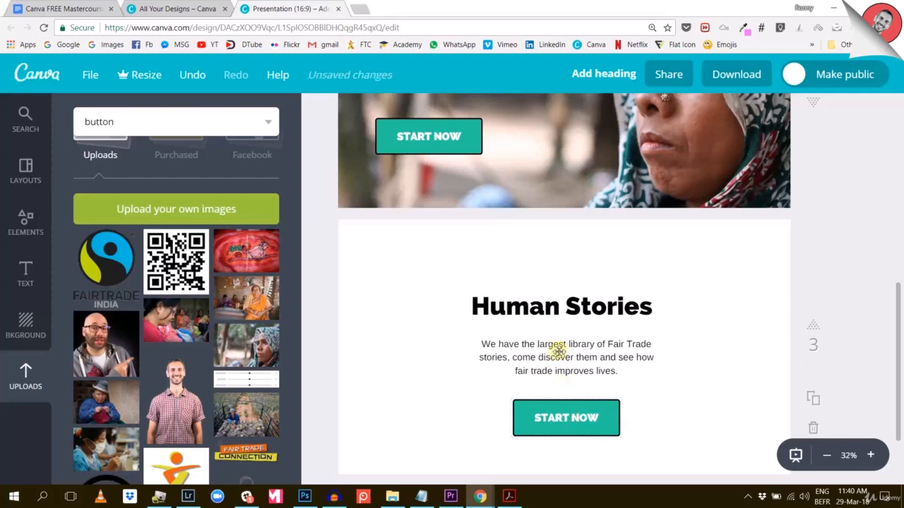
{"action": "left_click", "coordinate": [564, 422]}
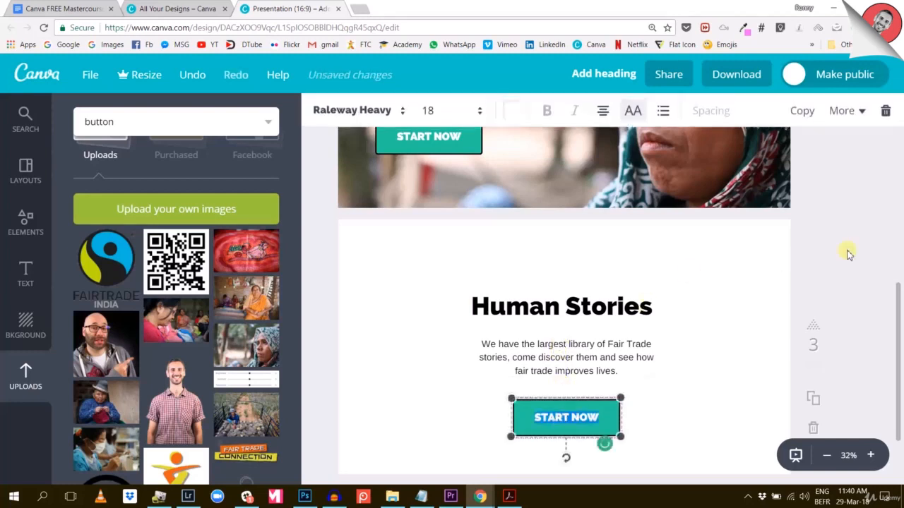
{"action": "left_click", "coordinate": [753, 262]}
{"action": "scroll", "coordinate": [739, 267], "scroll_direction": "down", "scroll_amount": 2}
{"action": "left_click_drag", "start_coordinate": [400, 168], "coordinate": [594, 244]}
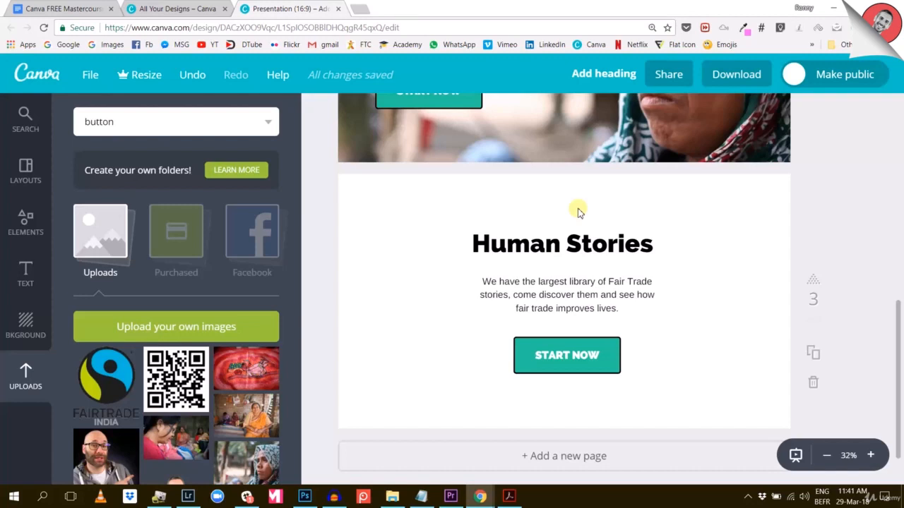
Duplicate page 3 as a fourth page and return to page 3
{"action": "scroll", "coordinate": [577, 212], "scroll_direction": "down", "scroll_amount": 1}
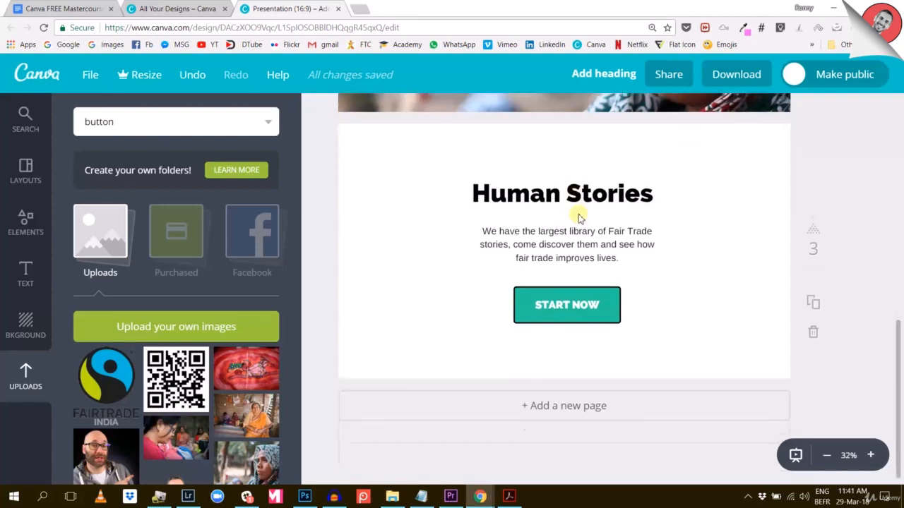
{"action": "left_click", "coordinate": [813, 295]}
{"action": "scroll", "coordinate": [595, 285], "scroll_direction": "up", "scroll_amount": 2}
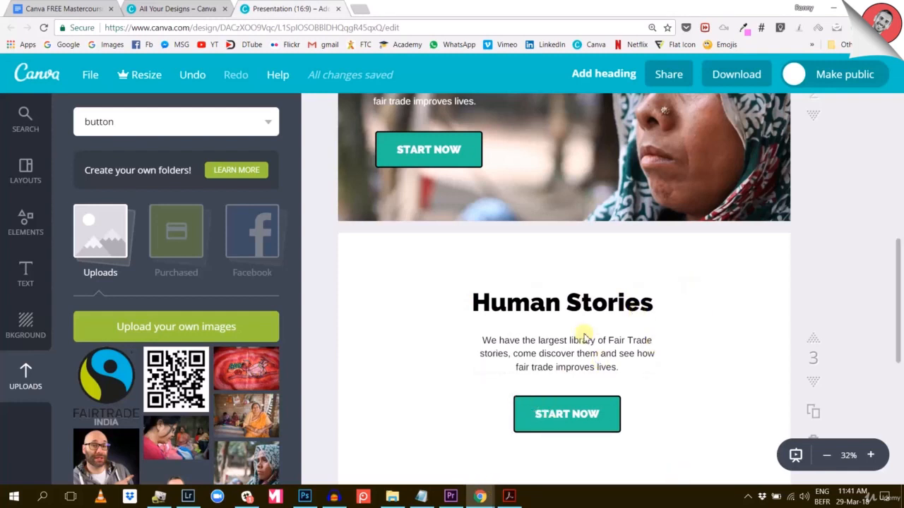
{"action": "scroll", "coordinate": [424, 313], "scroll_direction": "down", "scroll_amount": 3}
{"action": "scroll", "coordinate": [437, 323], "scroll_direction": "down", "scroll_amount": 2}
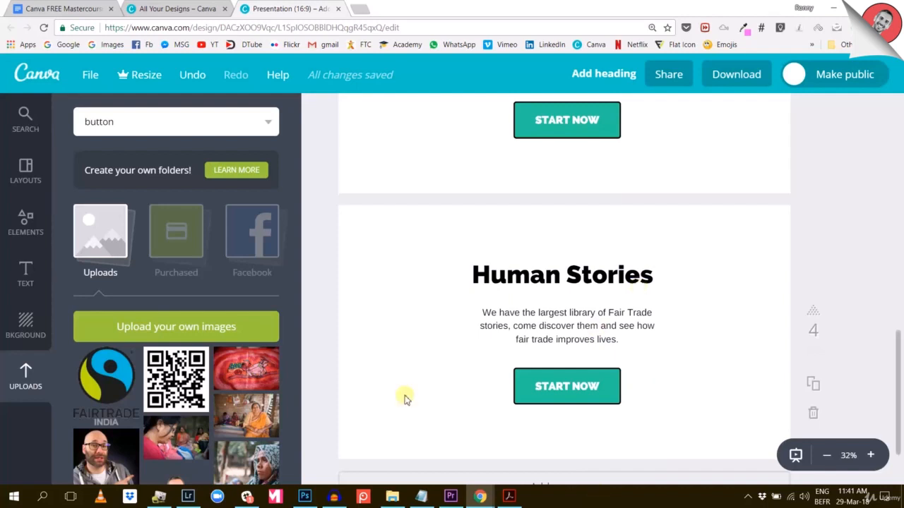
{"action": "scroll", "coordinate": [463, 400], "scroll_direction": "up", "scroll_amount": 4}
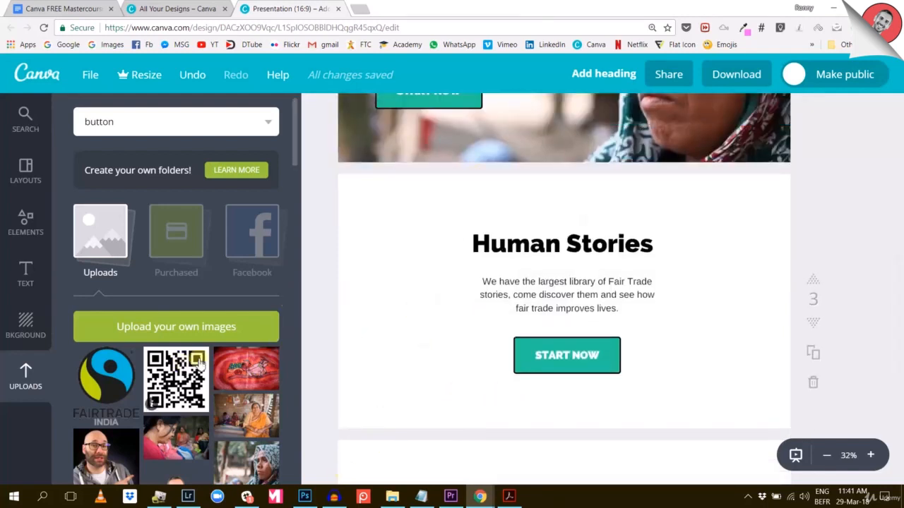
Try the light blue zigzag pattern from the free backgrounds as the background of page 3
{"action": "left_click", "coordinate": [25, 324]}
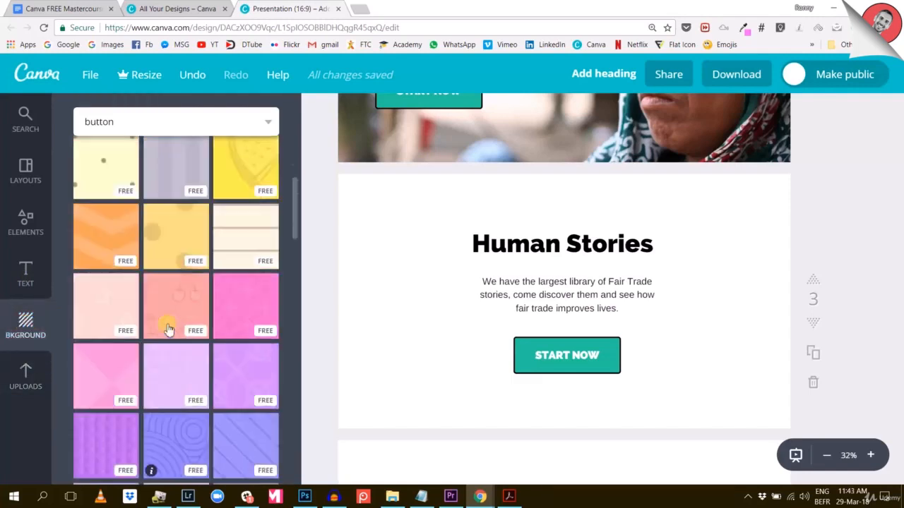
{"action": "scroll", "coordinate": [168, 329], "scroll_direction": "up", "scroll_amount": 3}
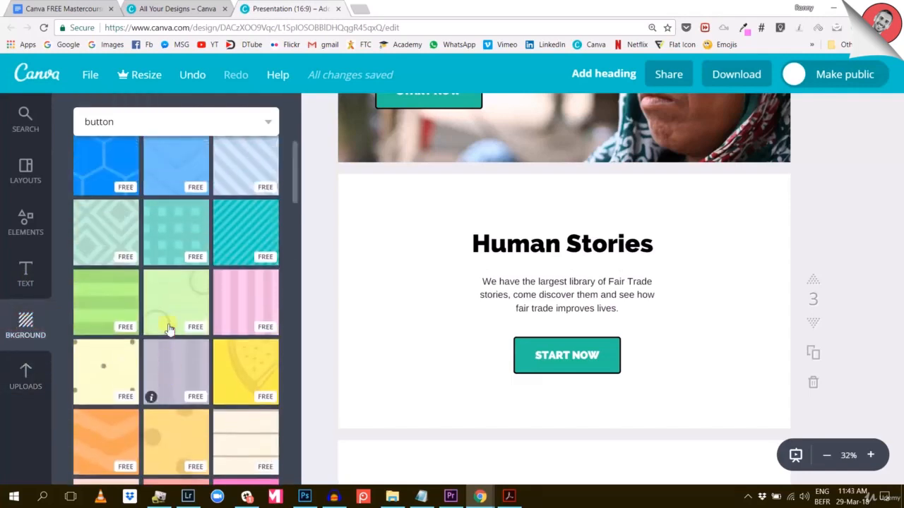
{"action": "scroll", "coordinate": [168, 330], "scroll_direction": "up", "scroll_amount": 5}
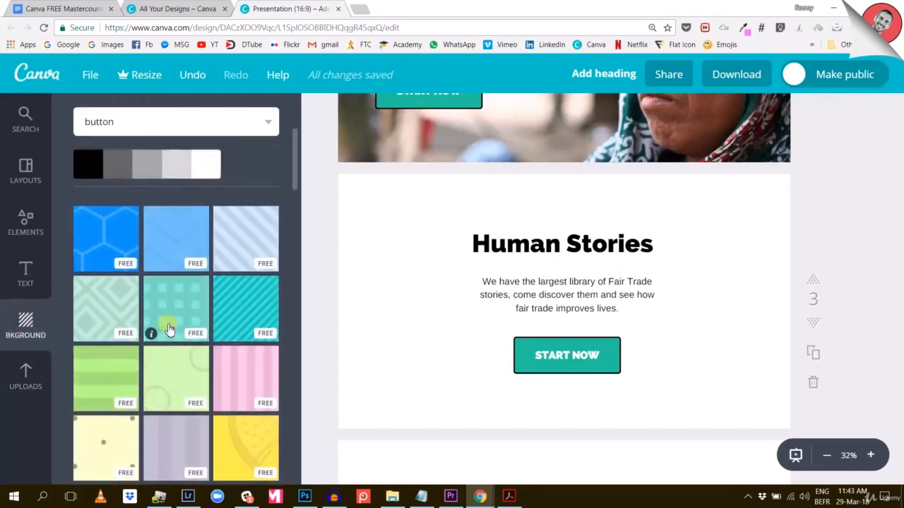
{"action": "scroll", "coordinate": [168, 329], "scroll_direction": "down", "scroll_amount": 2}
{"action": "scroll", "coordinate": [168, 329], "scroll_direction": "down", "scroll_amount": 1}
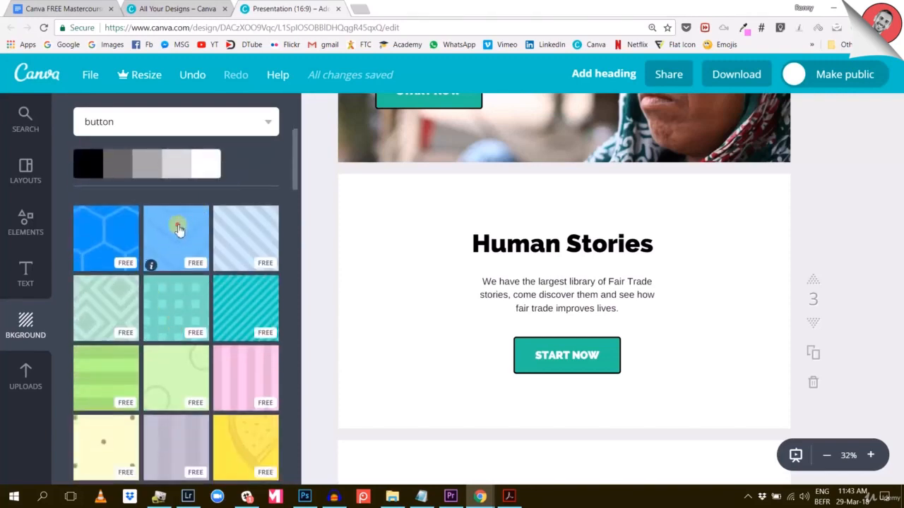
{"action": "left_click", "coordinate": [178, 228]}
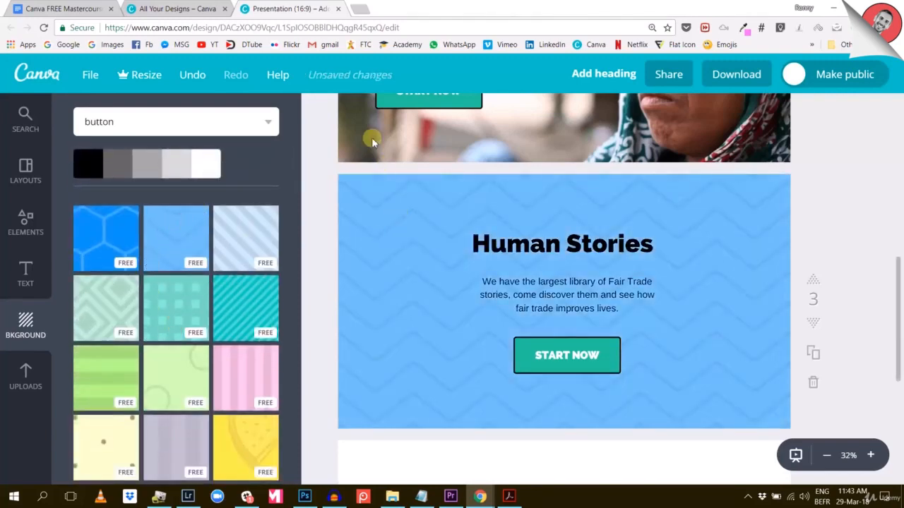
Adjust the transparency of the teal concentric-circle background on page 4
{"action": "left_click", "coordinate": [509, 497]}
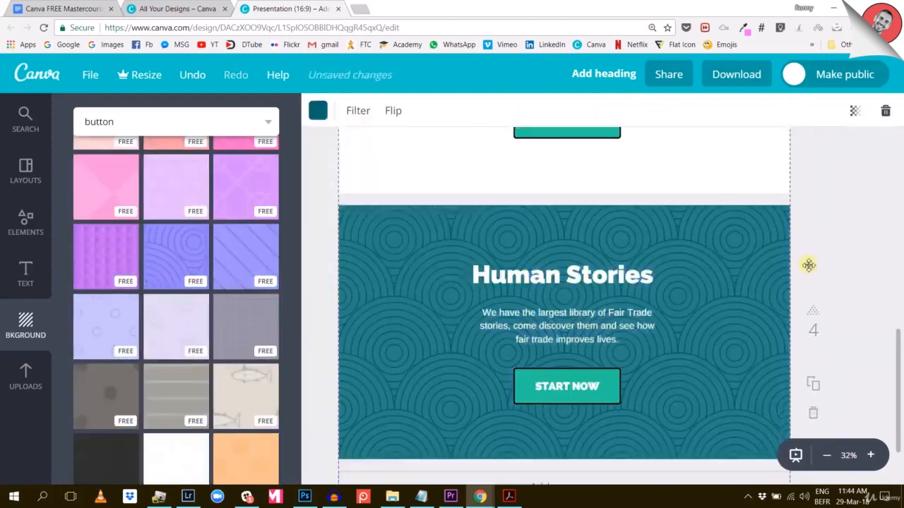
{"action": "left_click", "coordinate": [855, 110]}
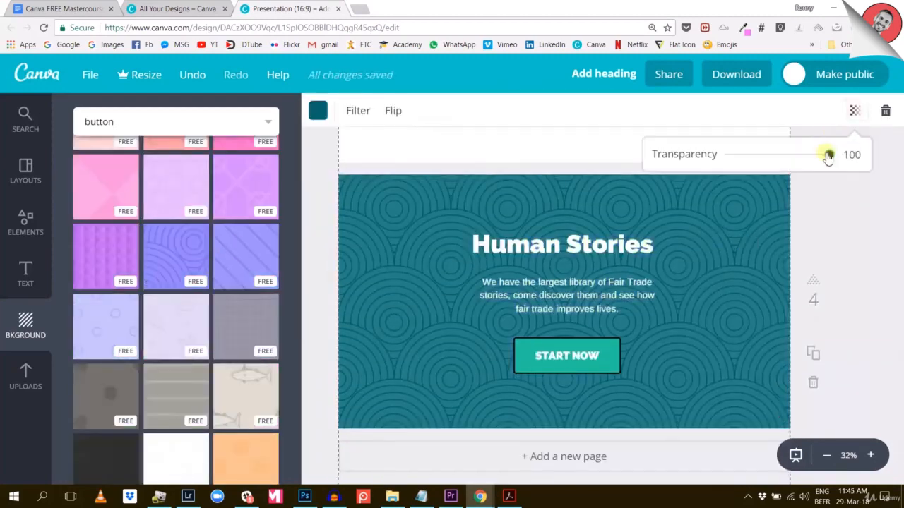
{"action": "left_click_drag", "start_coordinate": [827, 154], "coordinate": [828, 158]}
Compare page 4's teal patterned design with the plain white design on page 3
{"action": "scroll", "coordinate": [828, 236], "scroll_direction": "up", "scroll_amount": 2}
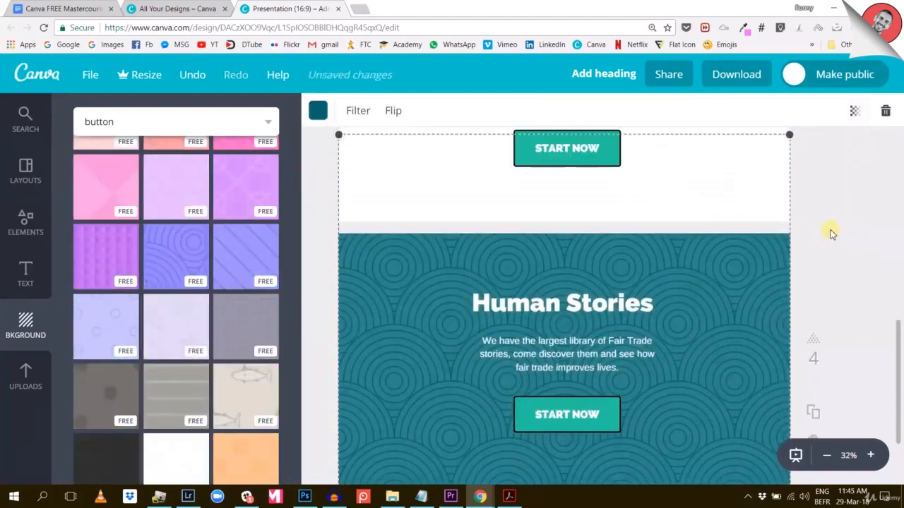
{"action": "scroll", "coordinate": [819, 239], "scroll_direction": "down", "scroll_amount": 2}
{"action": "scroll", "coordinate": [812, 227], "scroll_direction": "up", "scroll_amount": 2}
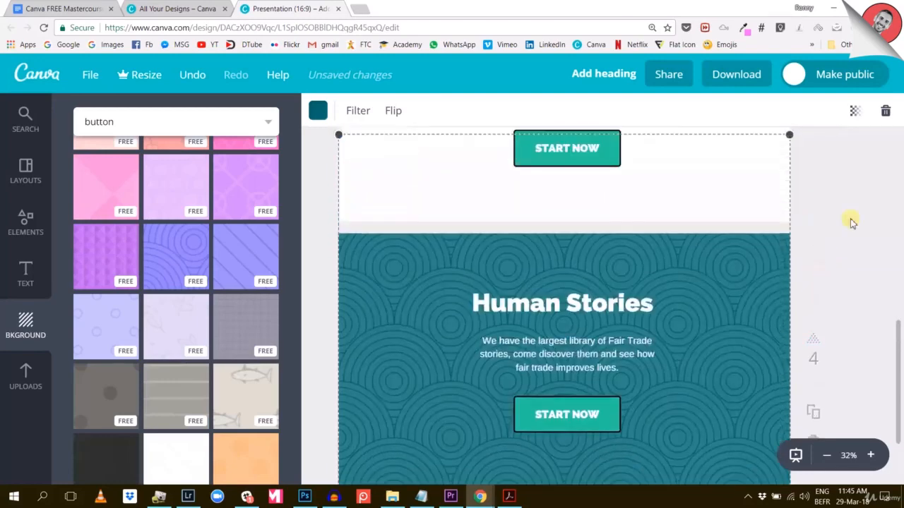
{"action": "scroll", "coordinate": [803, 253], "scroll_direction": "up", "scroll_amount": 3}
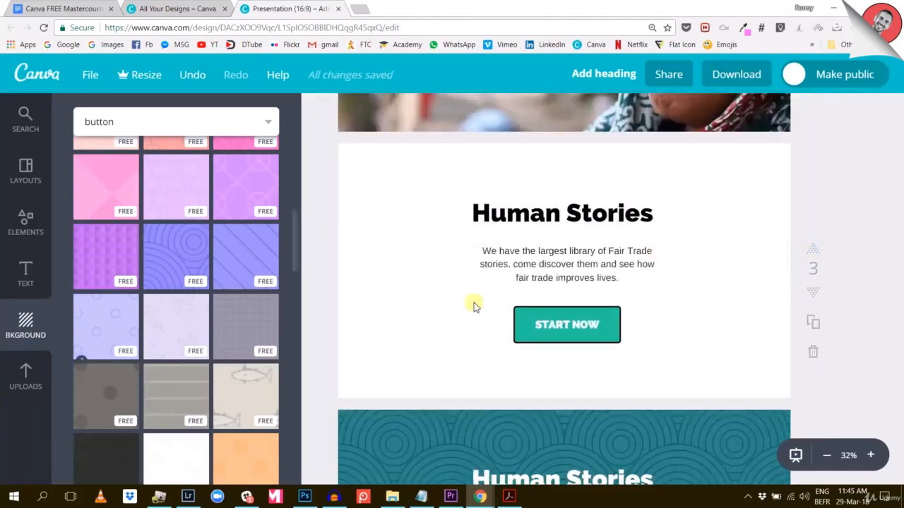
{"action": "scroll", "coordinate": [467, 308], "scroll_direction": "up", "scroll_amount": 2}
{"action": "scroll", "coordinate": [459, 318], "scroll_direction": "down", "scroll_amount": 2}
{"action": "scroll", "coordinate": [459, 318], "scroll_direction": "down", "scroll_amount": 4}
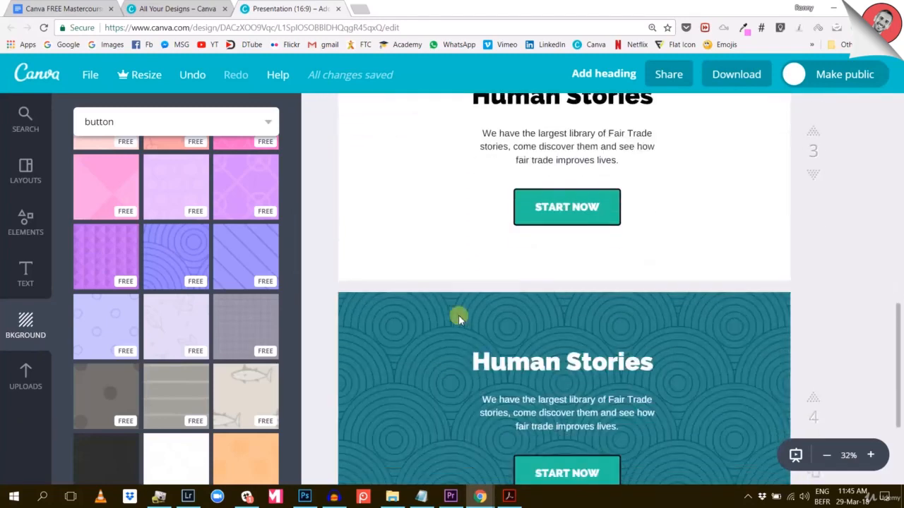
{"action": "scroll", "coordinate": [399, 359], "scroll_direction": "up", "scroll_amount": 4}
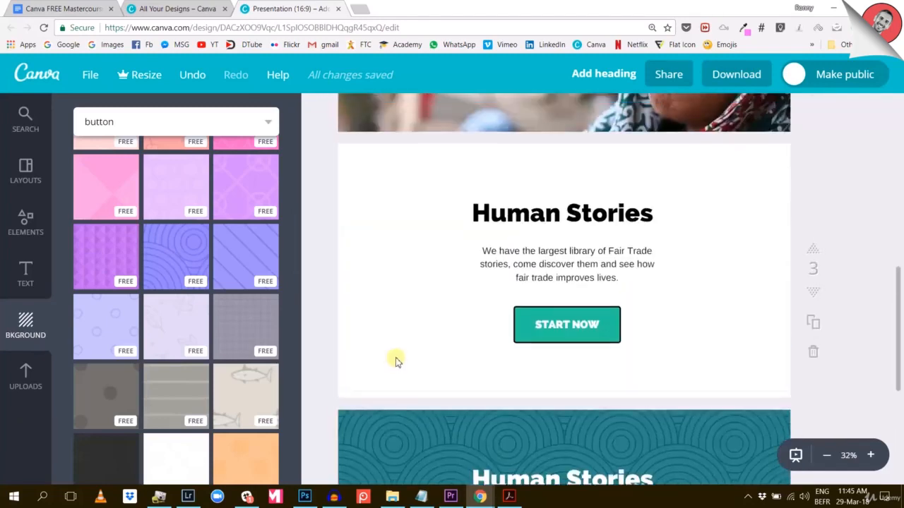
{"action": "scroll", "coordinate": [395, 361], "scroll_direction": "up", "scroll_amount": 1}
Add the uploaded photo of women in colourful headscarves weaving to page 3
{"action": "left_click", "coordinate": [23, 387]}
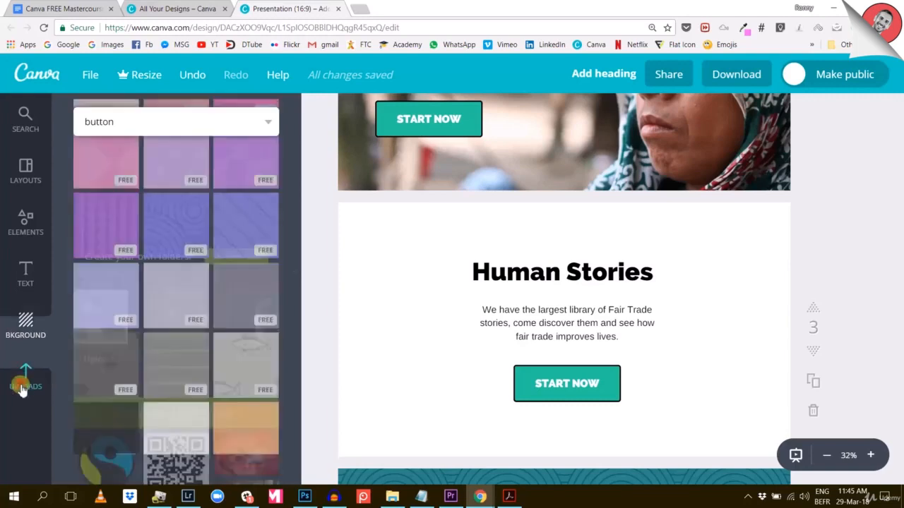
{"action": "scroll", "coordinate": [159, 302], "scroll_direction": "down", "scroll_amount": 3}
{"action": "scroll", "coordinate": [159, 303], "scroll_direction": "down", "scroll_amount": 2}
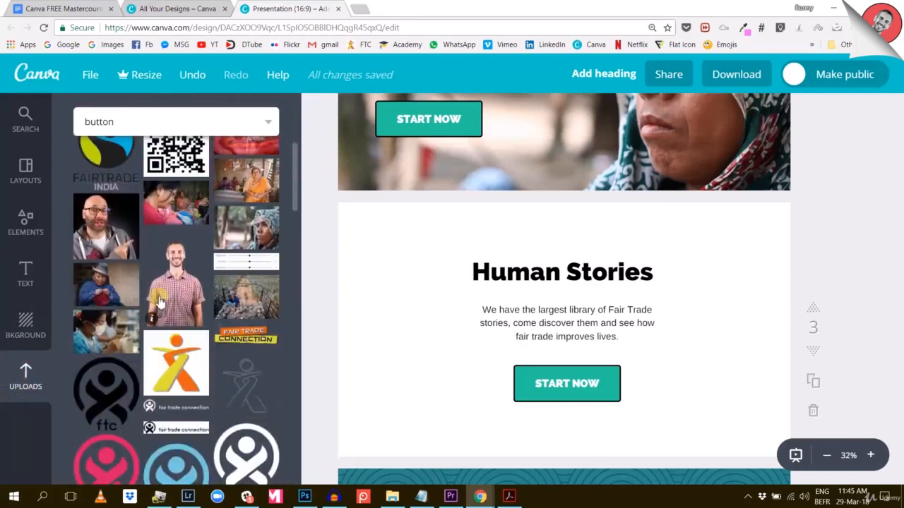
{"action": "scroll", "coordinate": [160, 302], "scroll_direction": "down", "scroll_amount": 6}
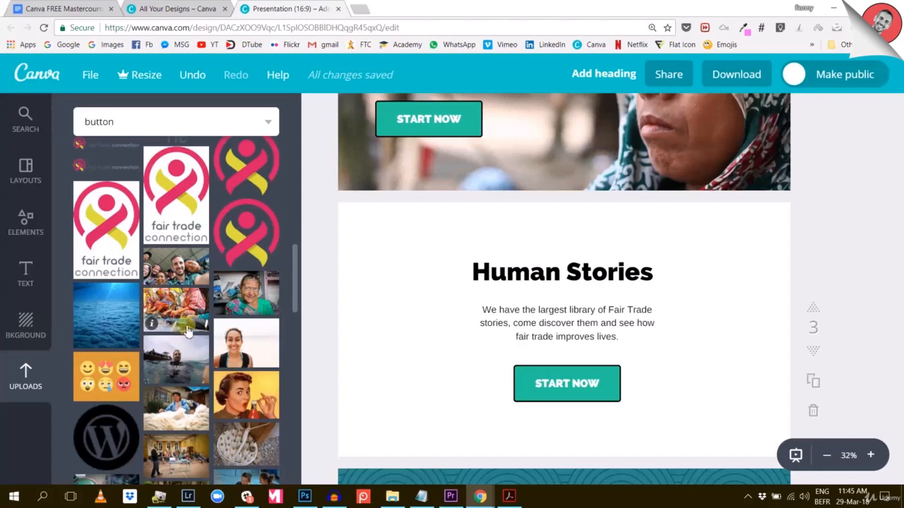
{"action": "scroll", "coordinate": [154, 408], "scroll_direction": "down", "scroll_amount": 2}
{"action": "scroll", "coordinate": [154, 408], "scroll_direction": "up", "scroll_amount": 1}
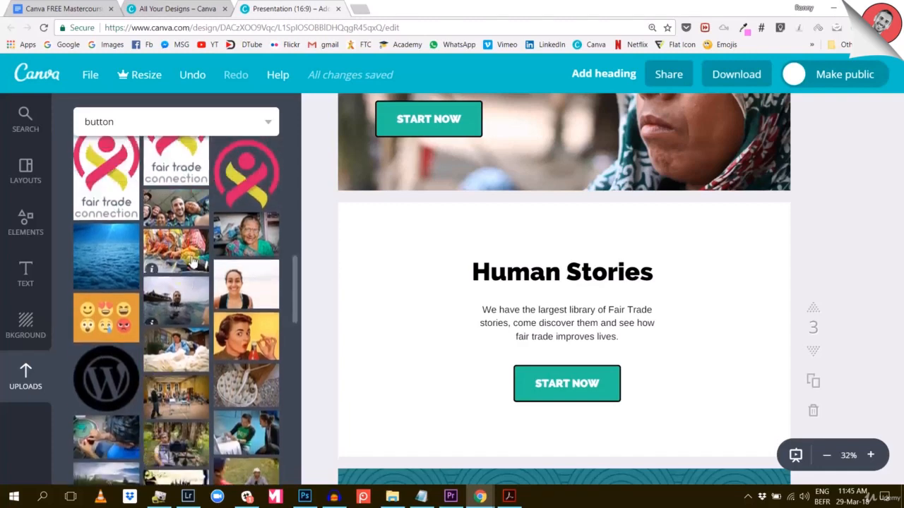
{"action": "left_click", "coordinate": [180, 255]}
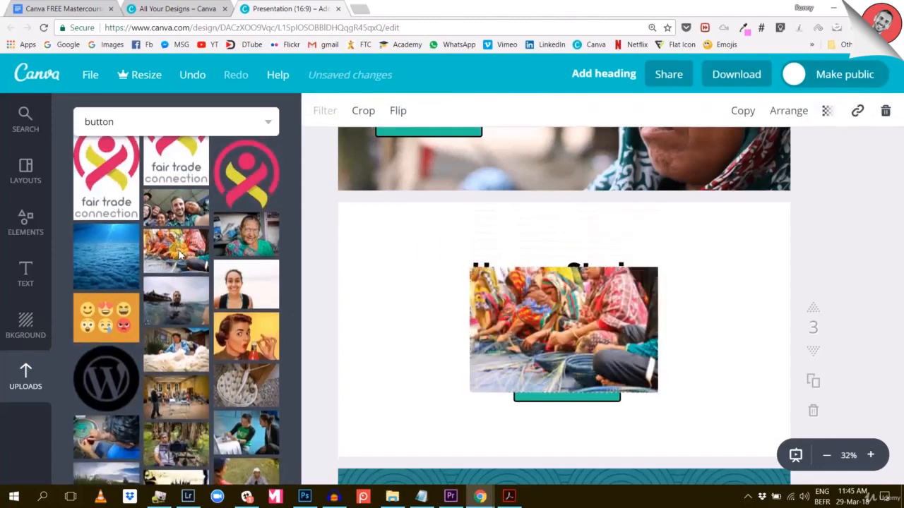
Align the weaving photo with page 3's top-left corner and enlarge it to fill the page as the background behind the text
{"action": "left_click_drag", "start_coordinate": [513, 306], "coordinate": [382, 246]}
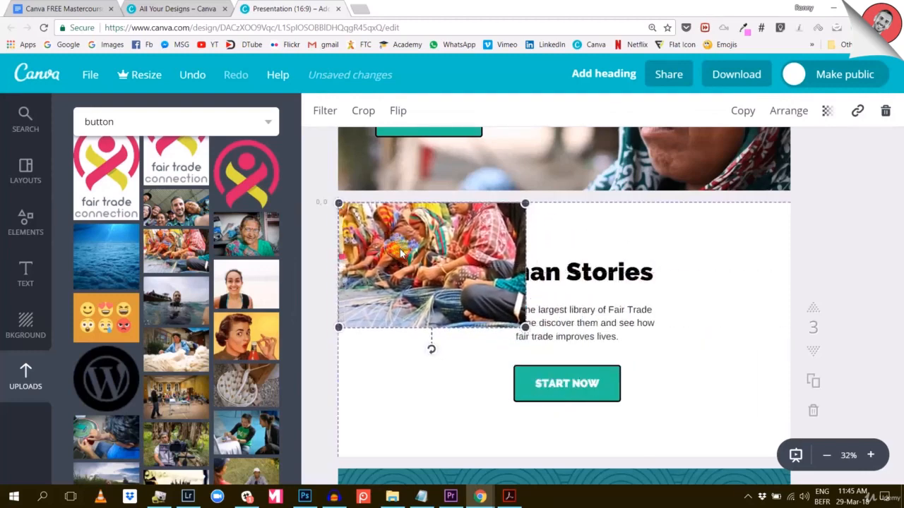
{"action": "left_click_drag", "start_coordinate": [525, 327], "coordinate": [843, 457]}
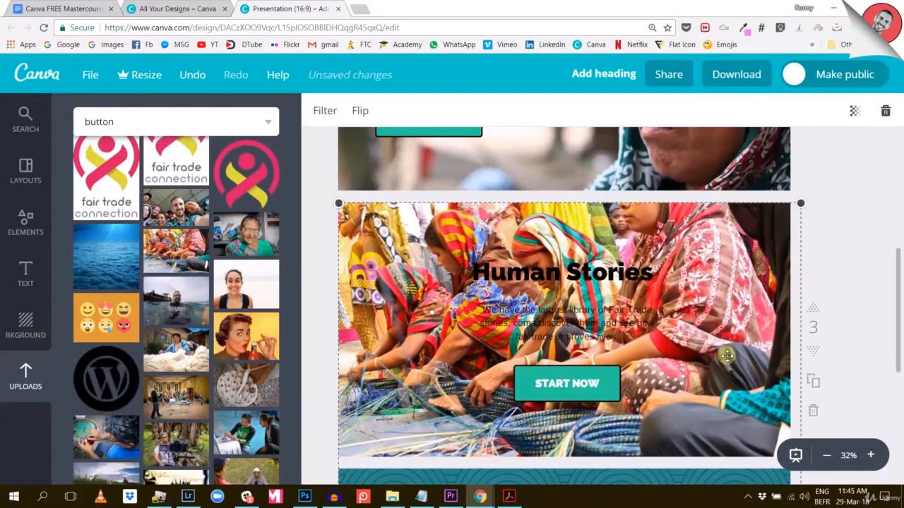
{"action": "scroll", "coordinate": [706, 329], "scroll_direction": "down", "scroll_amount": 2}
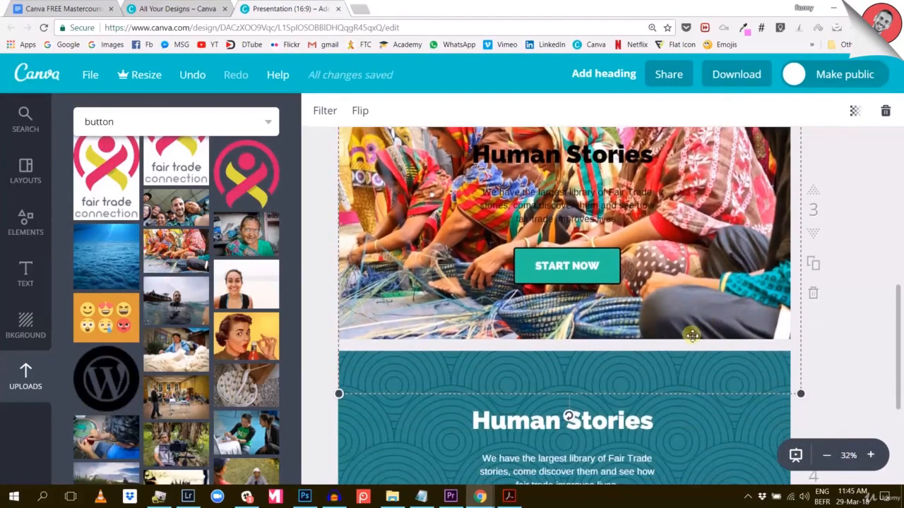
{"action": "scroll", "coordinate": [690, 334], "scroll_direction": "up", "scroll_amount": 2}
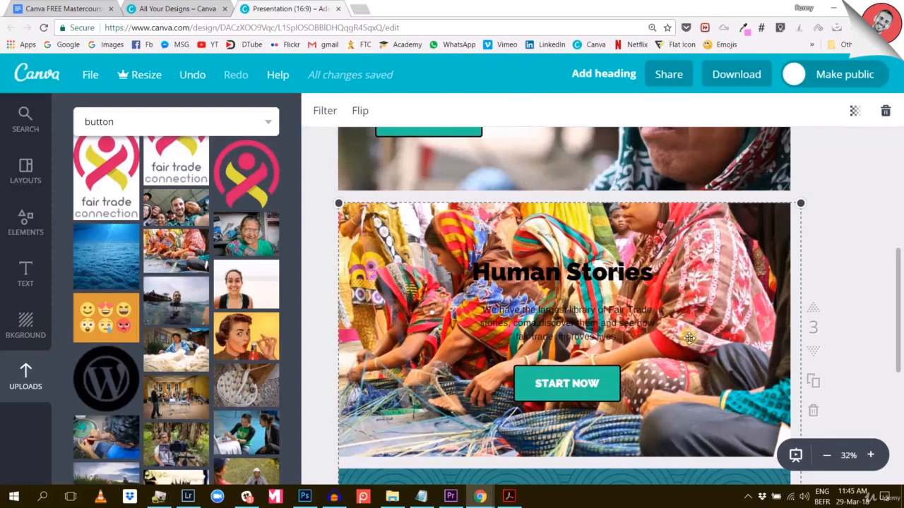
{"action": "left_click", "coordinate": [861, 212]}
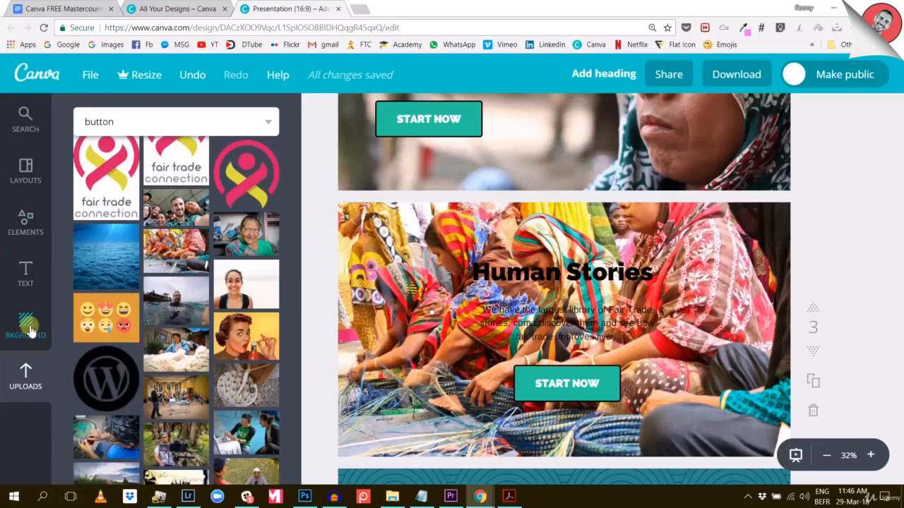
Add a plain filled square shape to page 3 and stretch it to cover the whole page
{"action": "left_click", "coordinate": [27, 221]}
{"action": "left_click", "coordinate": [108, 281]}
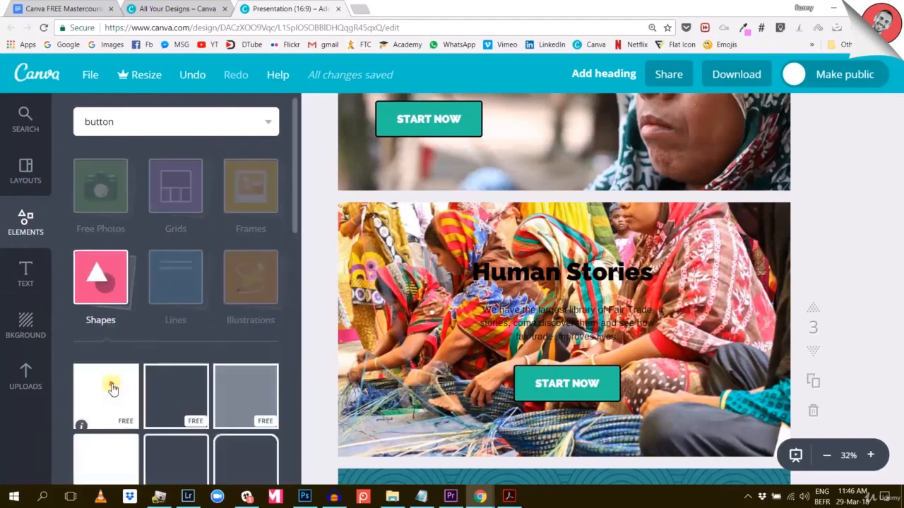
{"action": "left_click", "coordinate": [112, 387]}
{"action": "left_click_drag", "start_coordinate": [478, 273], "coordinate": [375, 267]}
{"action": "left_click_drag", "start_coordinate": [579, 323], "coordinate": [801, 323]}
{"action": "scroll", "coordinate": [706, 344], "scroll_direction": "down", "scroll_amount": 1}
{"action": "left_click_drag", "start_coordinate": [566, 384], "coordinate": [567, 401]}
Colour the covering shape dark teal and lower its opacity so the photo shows through
{"action": "left_click", "coordinate": [325, 120]}
{"action": "left_click", "coordinate": [359, 181]}
{"action": "left_click", "coordinate": [827, 111]}
{"action": "left_click_drag", "start_coordinate": [806, 154], "coordinate": [773, 161]}
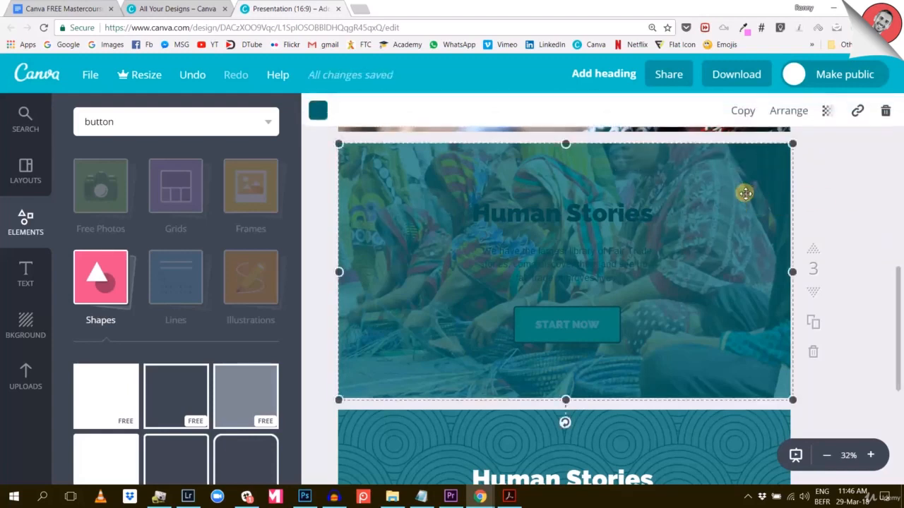
Send the teal overlay backward so it sits behind the page 3 heading, paragraph and button
{"action": "left_click", "coordinate": [787, 113]}
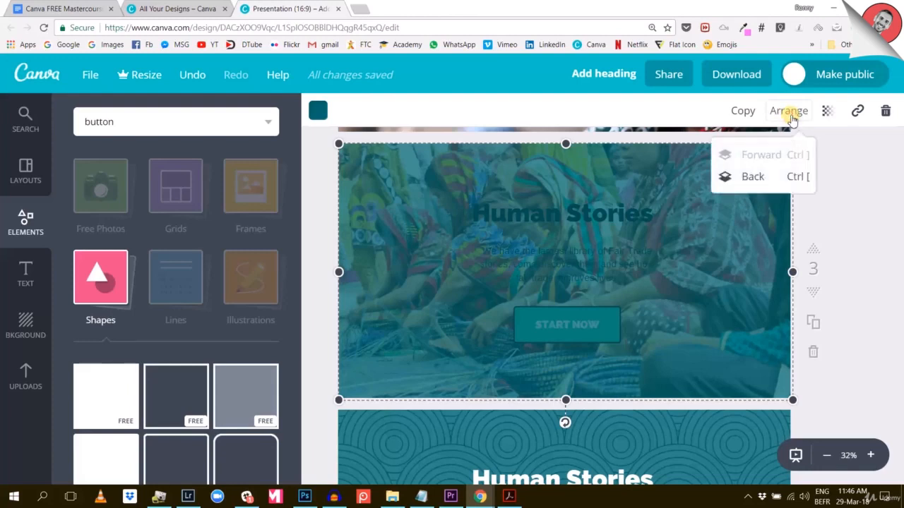
{"action": "left_click", "coordinate": [753, 185]}
{"action": "left_click", "coordinate": [752, 178]}
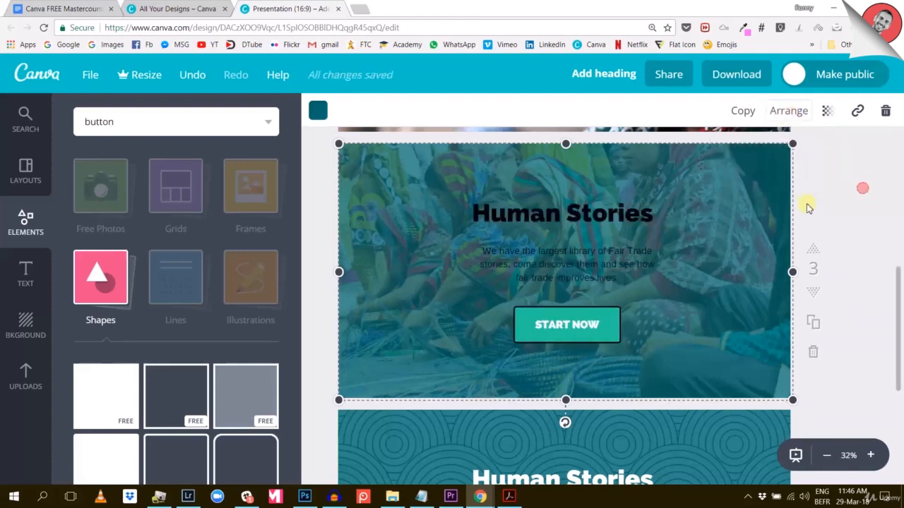
{"action": "left_click", "coordinate": [863, 189]}
Change the "Human Stories" heading on page 3 to white
{"action": "left_click", "coordinate": [627, 214]}
{"action": "left_click", "coordinate": [623, 211]}
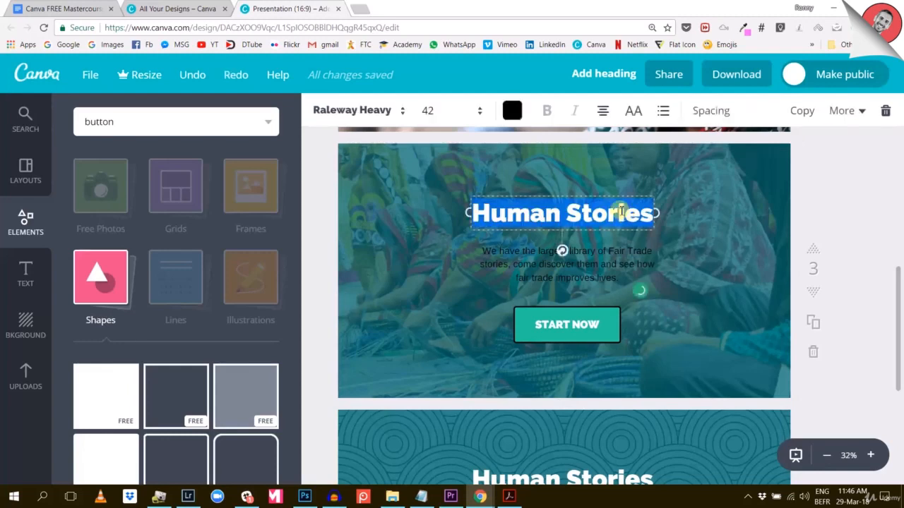
{"action": "left_click", "coordinate": [508, 113]}
{"action": "left_click", "coordinate": [639, 313]}
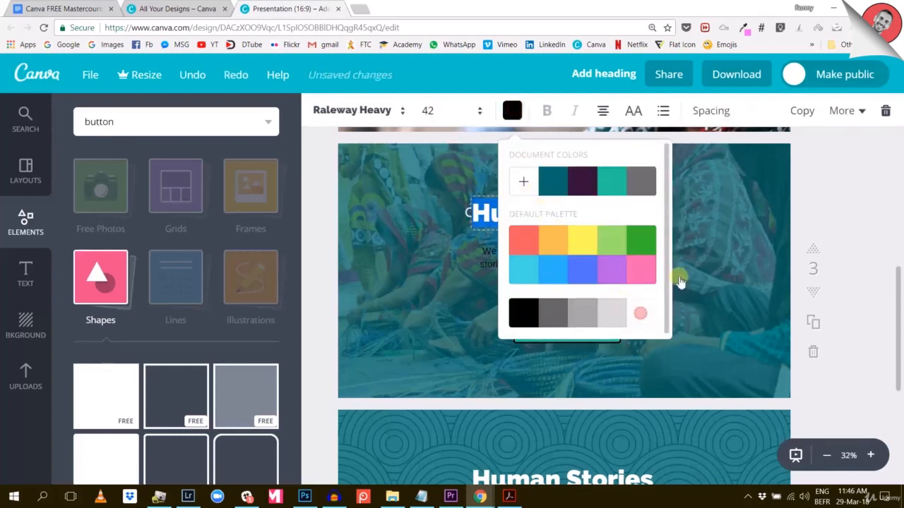
{"action": "left_click", "coordinate": [836, 196]}
Change the supporting paragraph on page 3 to white
{"action": "left_click", "coordinate": [633, 253]}
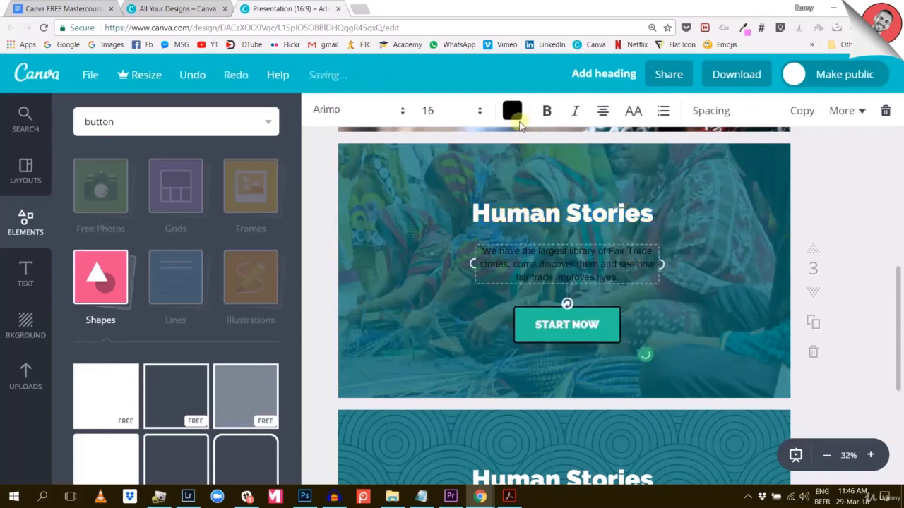
{"action": "left_click", "coordinate": [513, 113]}
{"action": "left_click", "coordinate": [639, 313]}
{"action": "left_click", "coordinate": [868, 201]}
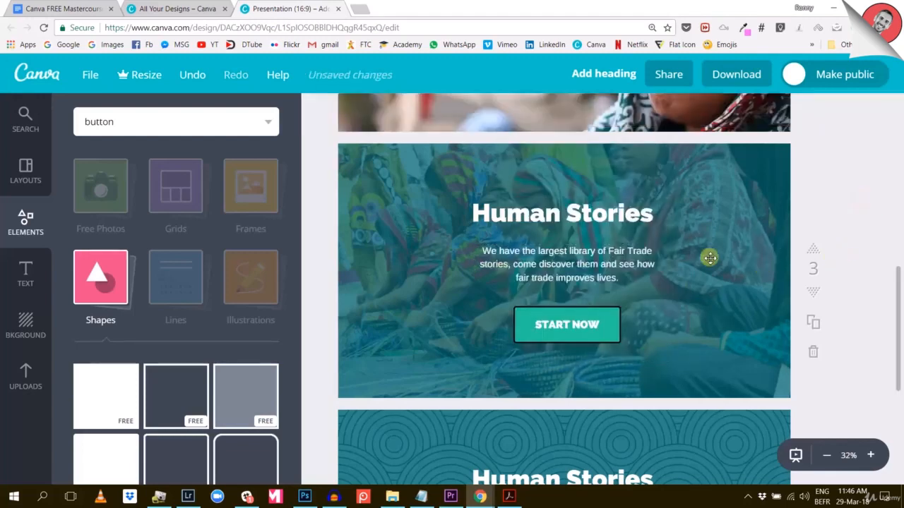
Shift the teal overlay on page 3 slightly down and select the exposed background photo
{"action": "left_click", "coordinate": [735, 194]}
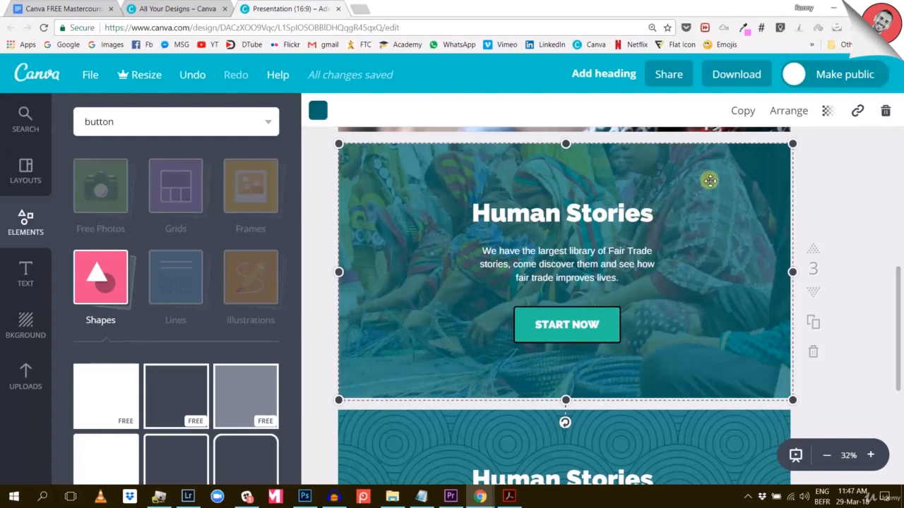
{"action": "left_click_drag", "start_coordinate": [710, 181], "coordinate": [711, 196]}
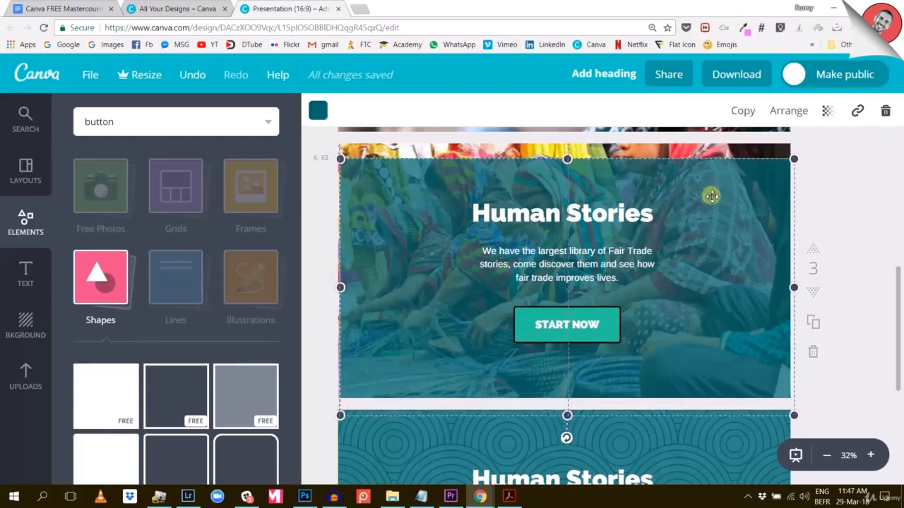
{"action": "left_click", "coordinate": [679, 153]}
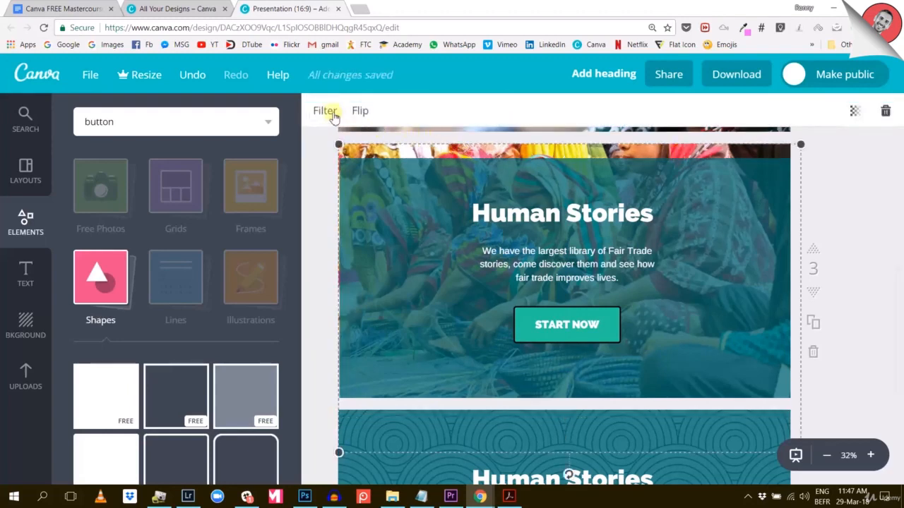
Apply the Street filter to the page 3 background photo and move the teal overlay back over the whole page
{"action": "left_click", "coordinate": [324, 111]}
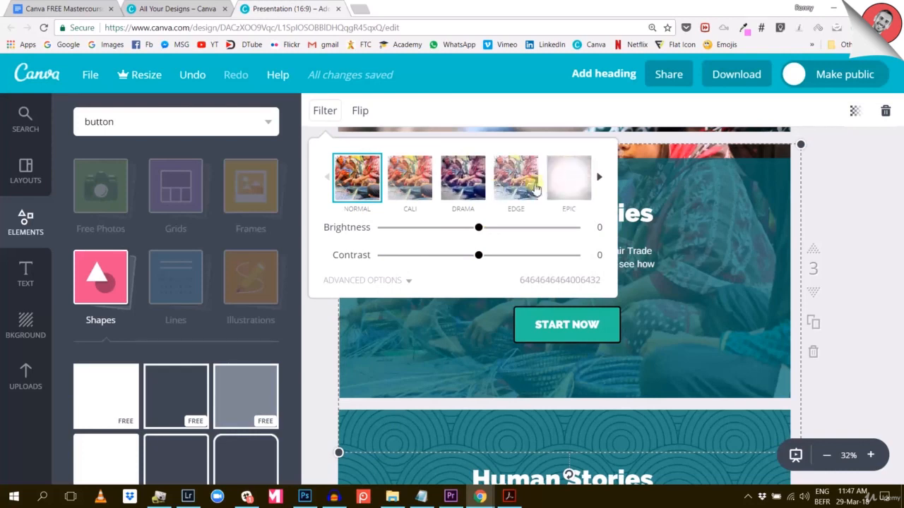
{"action": "left_click", "coordinate": [598, 177]}
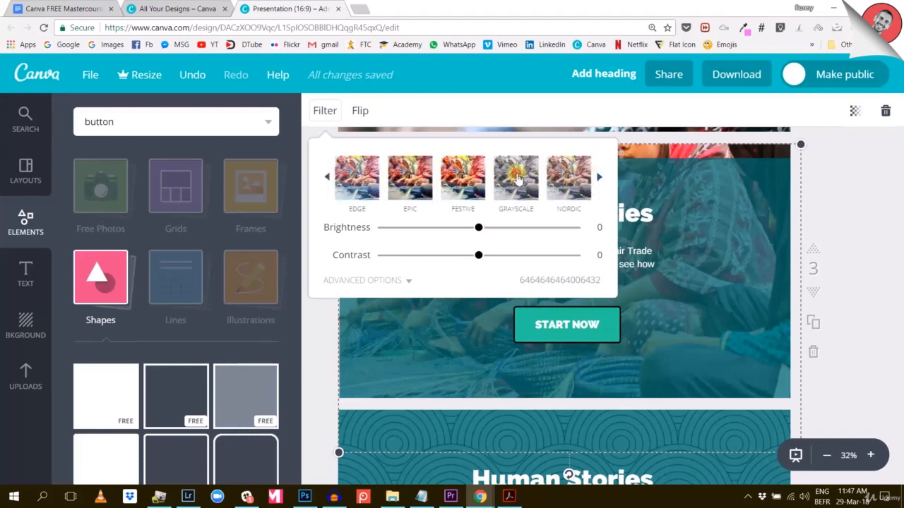
{"action": "left_click", "coordinate": [518, 180]}
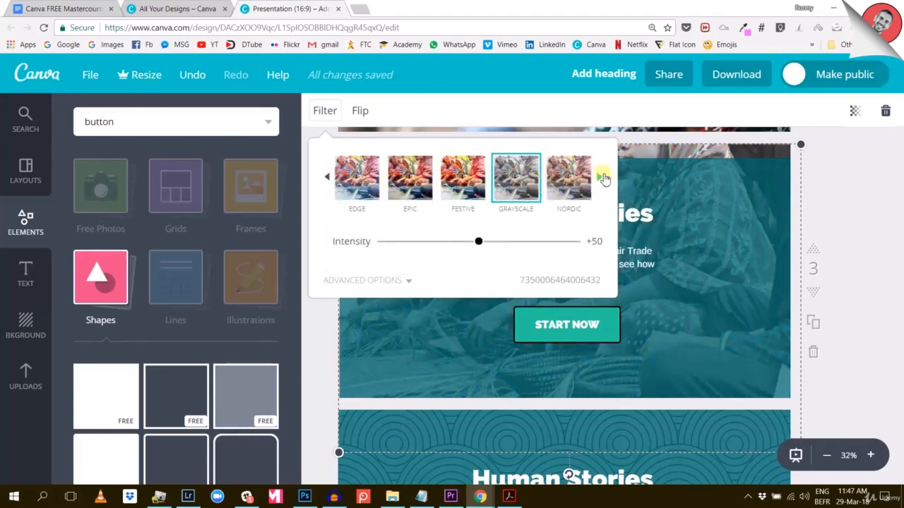
{"action": "left_click", "coordinate": [599, 178]}
{"action": "left_click", "coordinate": [598, 177]}
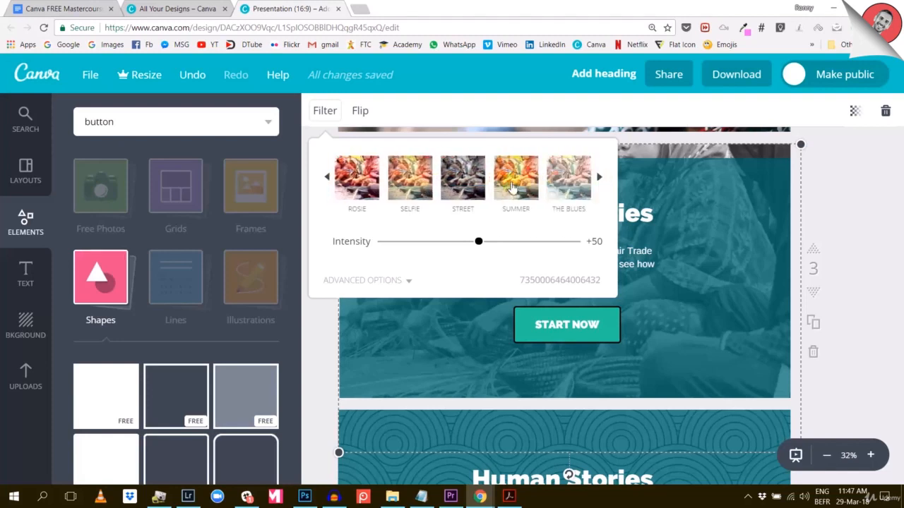
{"action": "left_click", "coordinate": [462, 187]}
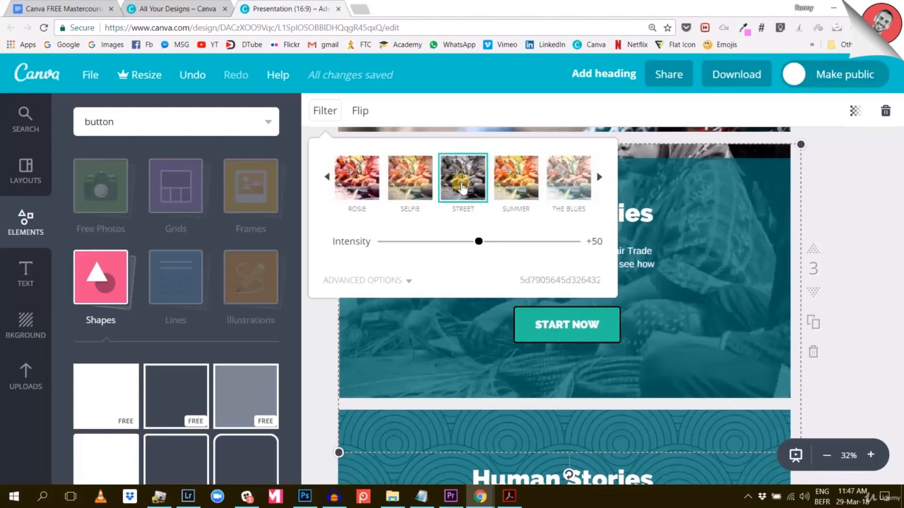
{"action": "left_click", "coordinate": [875, 181]}
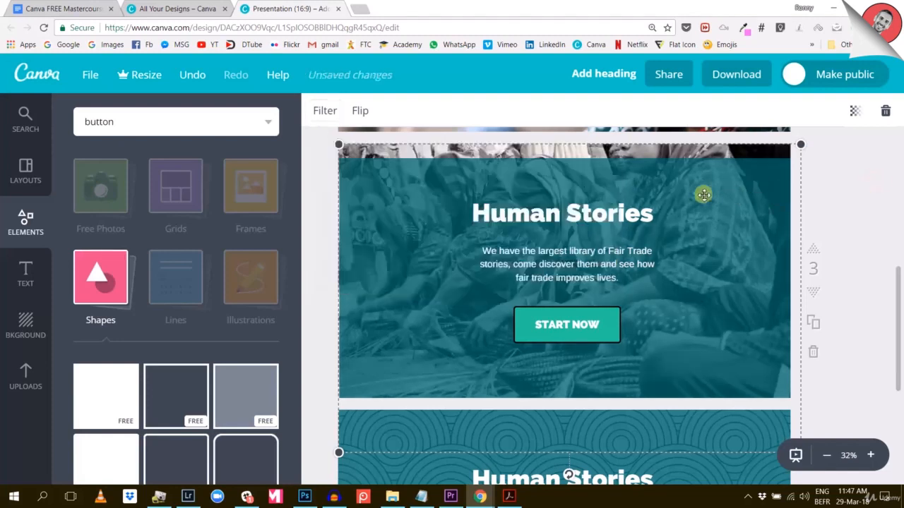
{"action": "left_click_drag", "start_coordinate": [704, 195], "coordinate": [707, 177]}
{"action": "left_click", "coordinate": [841, 187]}
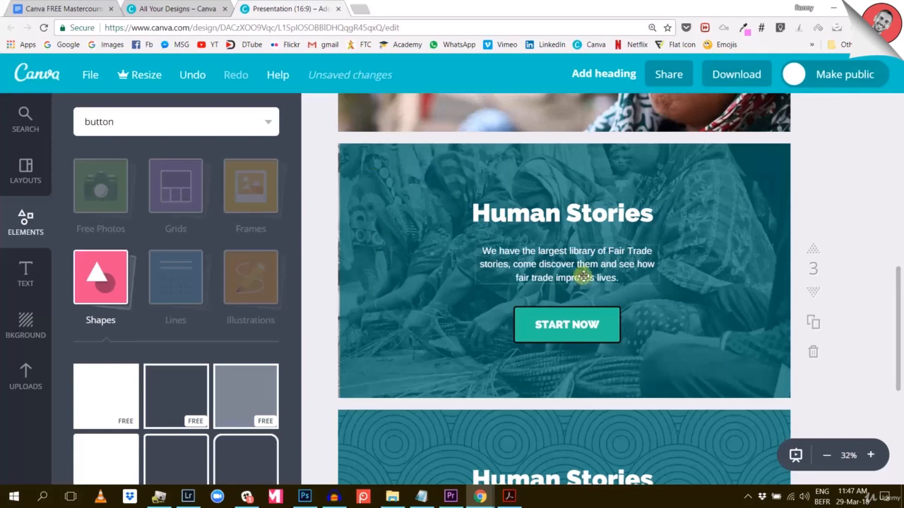
Select the page 3 START NOW button's fill colour and copy the pink hex code d81c66 from the FTC Brand Style Guide PDF in Acrobat Reader
{"action": "scroll", "coordinate": [429, 277], "scroll_direction": "up", "scroll_amount": 1}
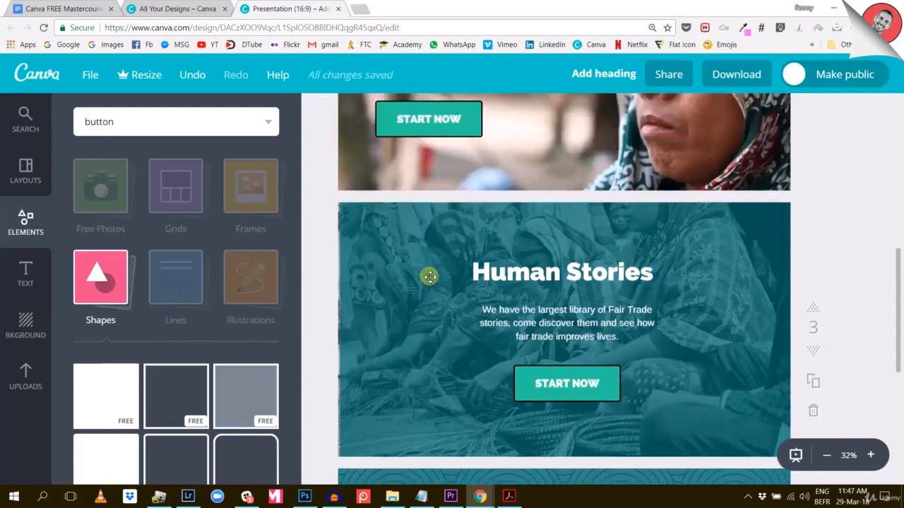
{"action": "left_click", "coordinate": [530, 384]}
{"action": "left_click", "coordinate": [523, 394]}
{"action": "left_click", "coordinate": [318, 111]}
{"action": "left_click", "coordinate": [481, 499]}
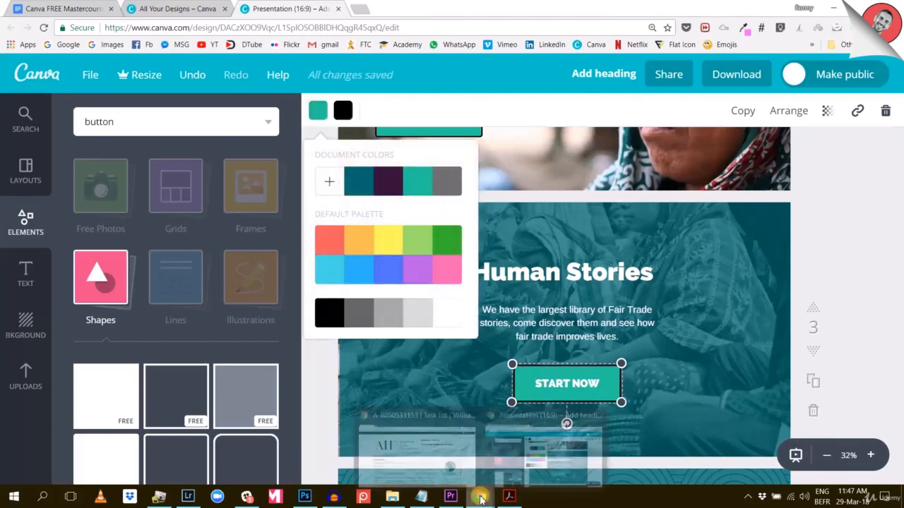
{"action": "left_click", "coordinate": [510, 498]}
{"action": "double_click", "coordinate": [578, 282]}
{"action": "right_click", "coordinate": [579, 283]}
{"action": "left_click", "coordinate": [603, 298]}
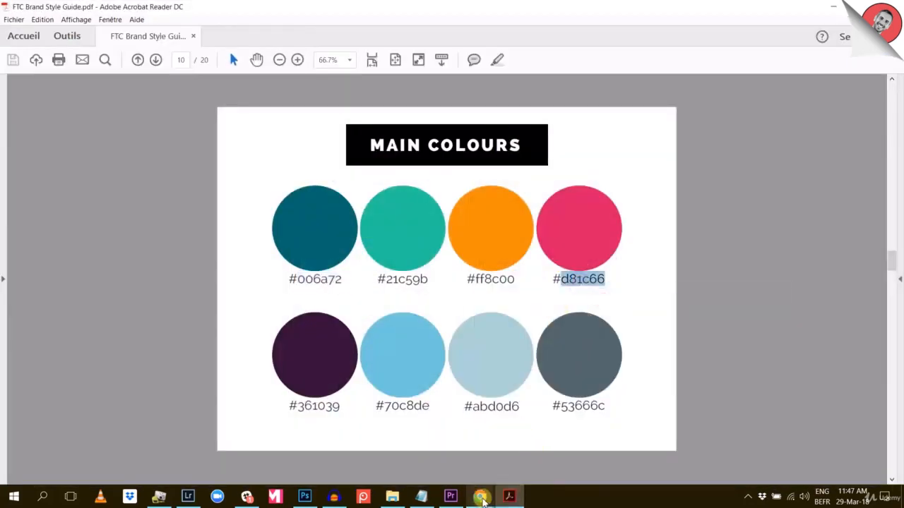
Return to Canva in Chrome and set the page 3 START NOW button's fill to the copied pink d81c66
{"action": "left_click", "coordinate": [483, 501]}
{"action": "left_click", "coordinate": [441, 449]}
{"action": "left_click", "coordinate": [322, 118]}
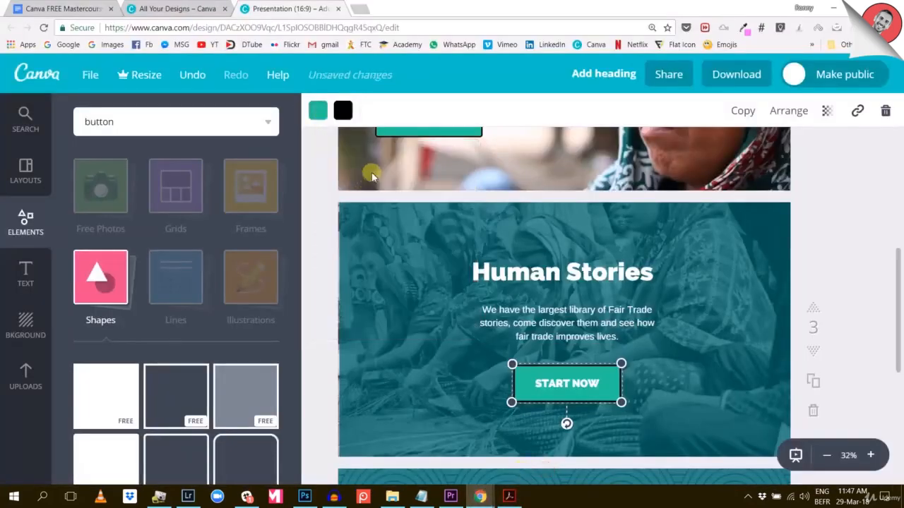
{"action": "left_click", "coordinate": [318, 113]}
{"action": "left_click", "coordinate": [331, 183]}
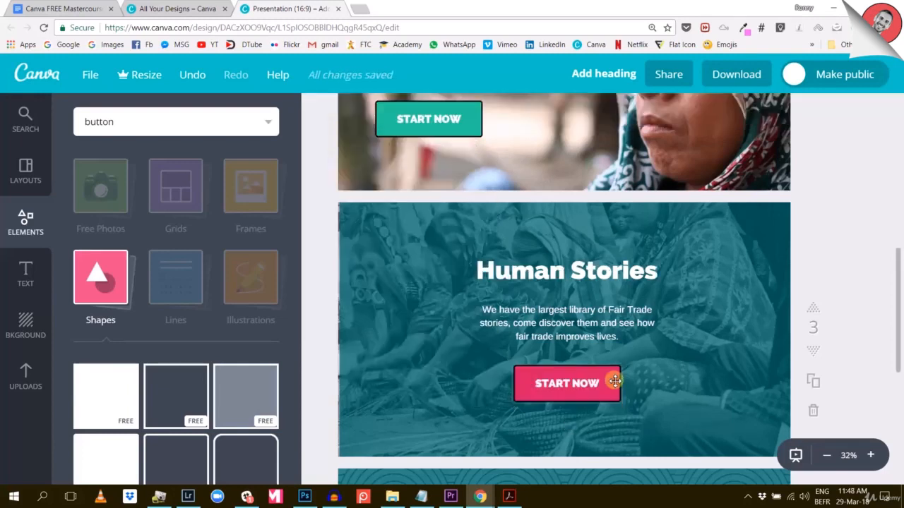
{"action": "left_click", "coordinate": [614, 381]}
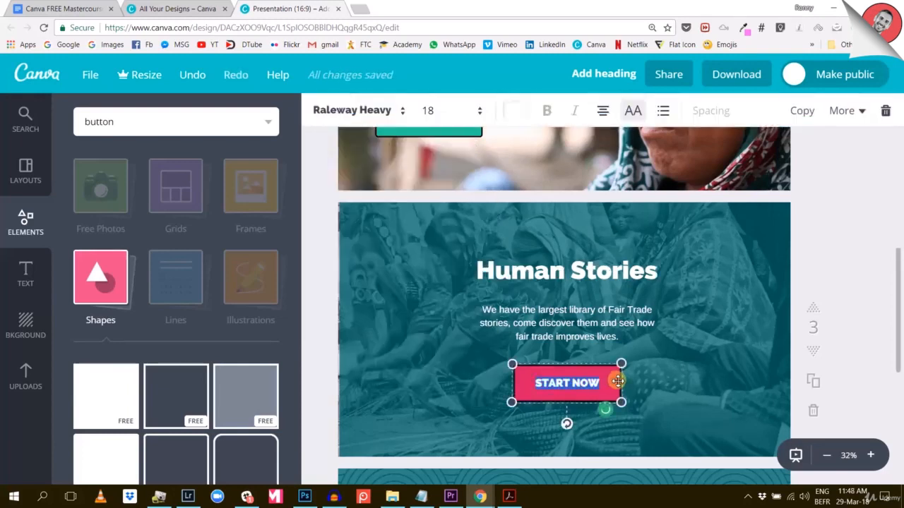
{"action": "left_click", "coordinate": [835, 278]}
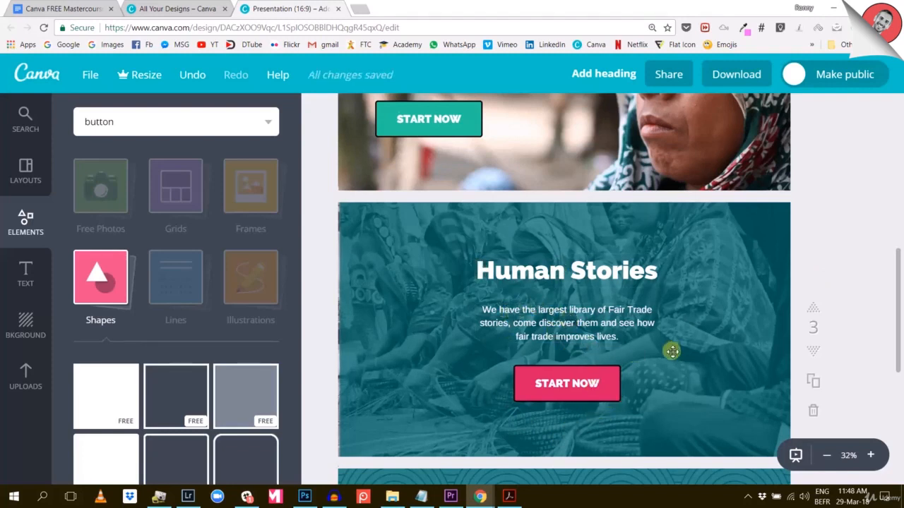
Review all four hero image pages, comparing their backgrounds, text alignment and button colours
{"action": "scroll", "coordinate": [670, 351], "scroll_direction": "down", "scroll_amount": 1}
{"action": "scroll", "coordinate": [657, 311], "scroll_direction": "up", "scroll_amount": 2}
{"action": "scroll", "coordinate": [466, 379], "scroll_direction": "down", "scroll_amount": 1}
{"action": "scroll", "coordinate": [478, 379], "scroll_direction": "down", "scroll_amount": 2}
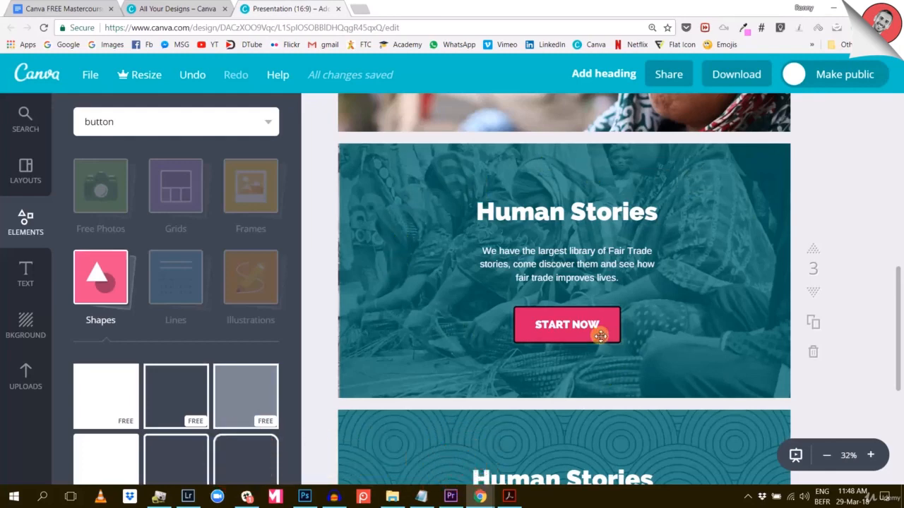
{"action": "scroll", "coordinate": [600, 337], "scroll_direction": "down", "scroll_amount": 4}
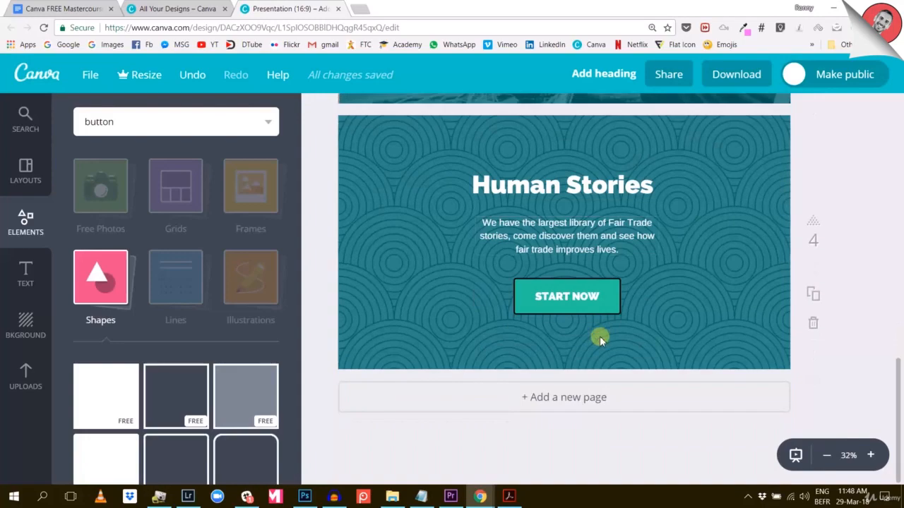
{"action": "scroll", "coordinate": [601, 338], "scroll_direction": "up", "scroll_amount": 4}
{"action": "scroll", "coordinate": [600, 338], "scroll_direction": "up", "scroll_amount": 5}
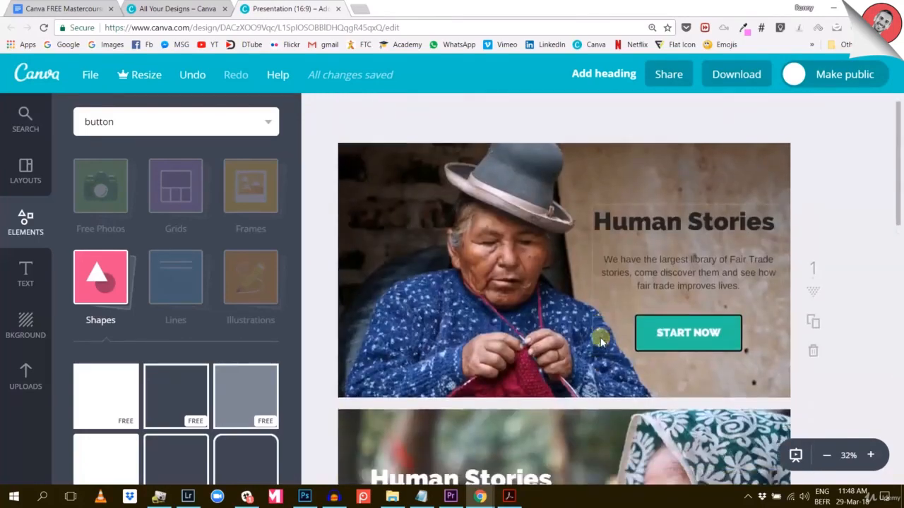
{"action": "scroll", "coordinate": [601, 341], "scroll_direction": "up", "scroll_amount": 2}
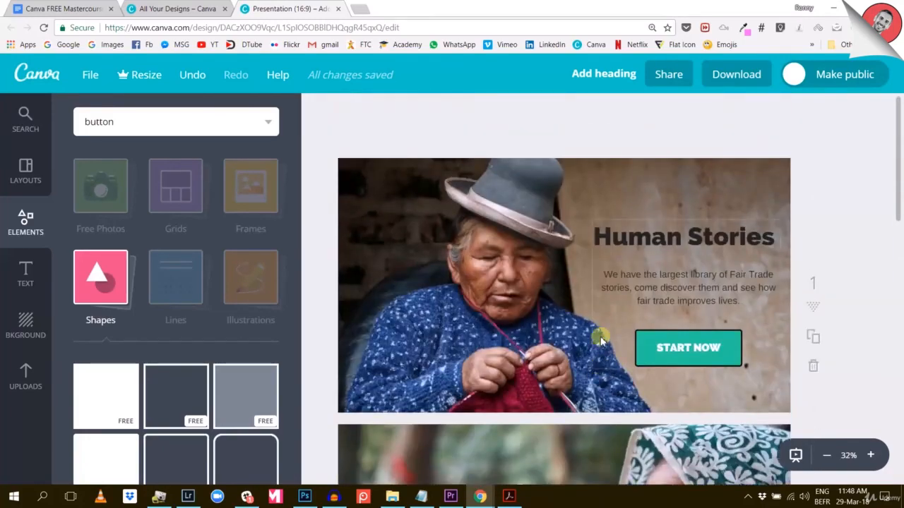
{"action": "scroll", "coordinate": [600, 340], "scroll_direction": "down", "scroll_amount": 4}
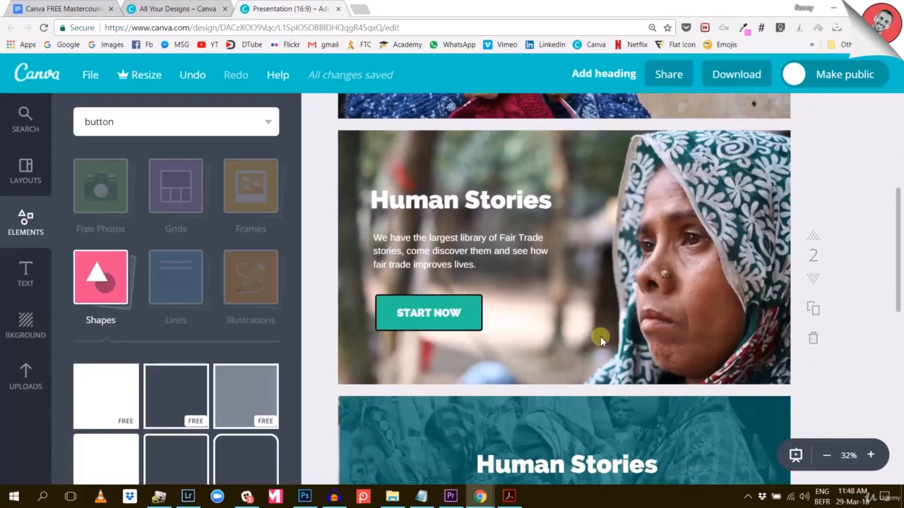
{"action": "scroll", "coordinate": [601, 339], "scroll_direction": "down", "scroll_amount": 7}
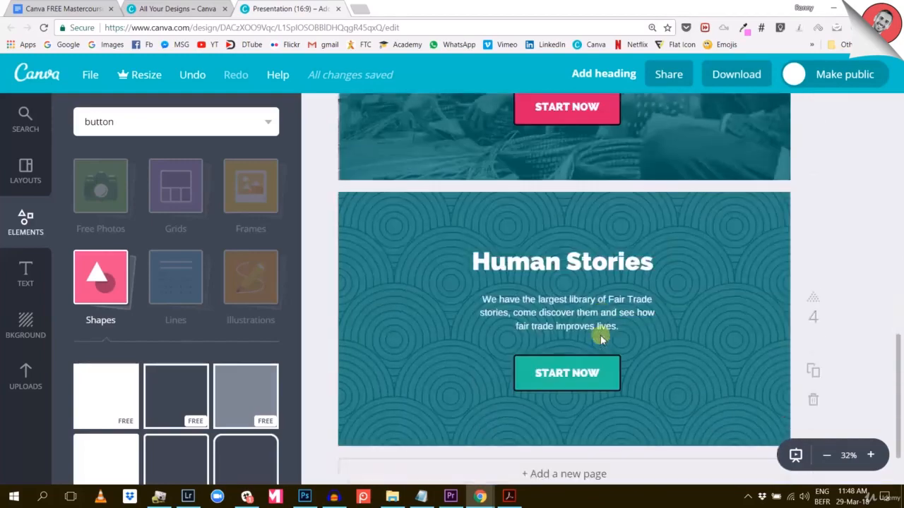
{"action": "scroll", "coordinate": [601, 340], "scroll_direction": "down", "scroll_amount": 1}
{"action": "scroll", "coordinate": [601, 340], "scroll_direction": "up", "scroll_amount": 4}
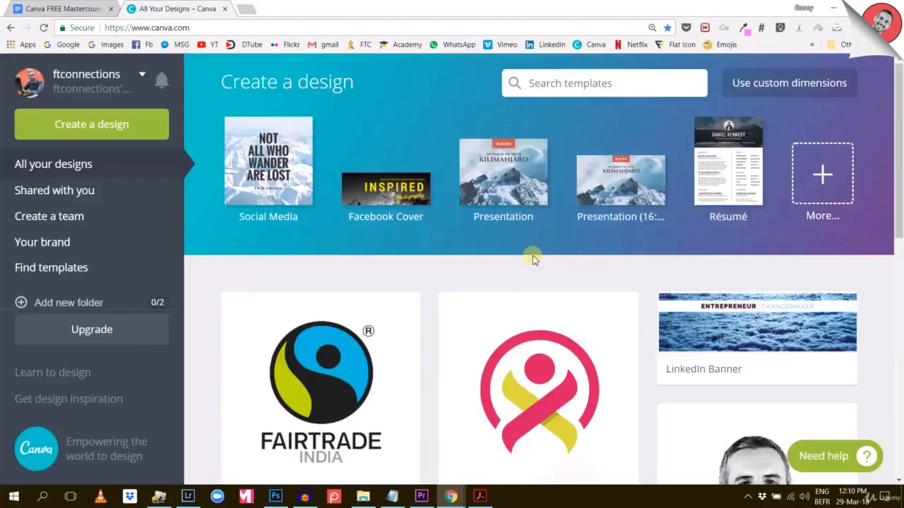
Open the Fair Trade Connection website in a new browser tab and check the list of services in Notepad
{"action": "scroll", "coordinate": [533, 259], "scroll_direction": "down", "scroll_amount": 2}
{"action": "scroll", "coordinate": [532, 256], "scroll_direction": "down", "scroll_amount": 2}
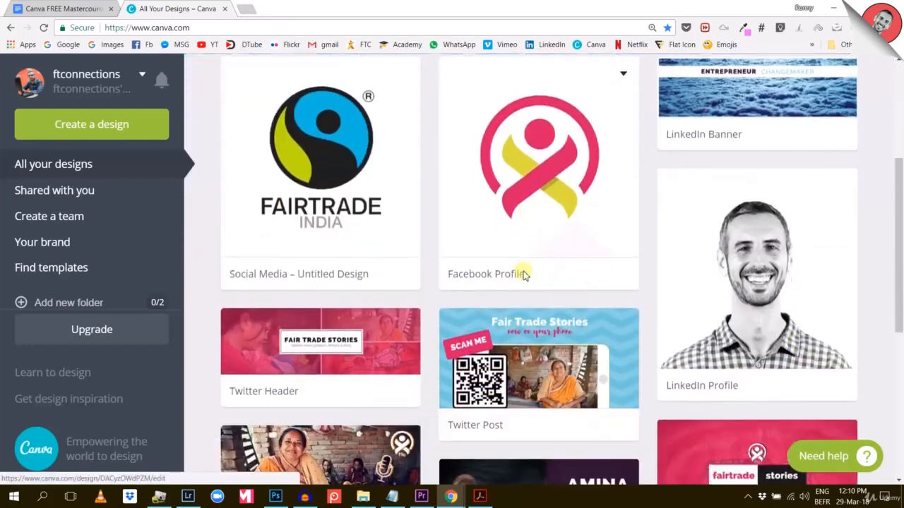
{"action": "left_click", "coordinate": [257, 11]}
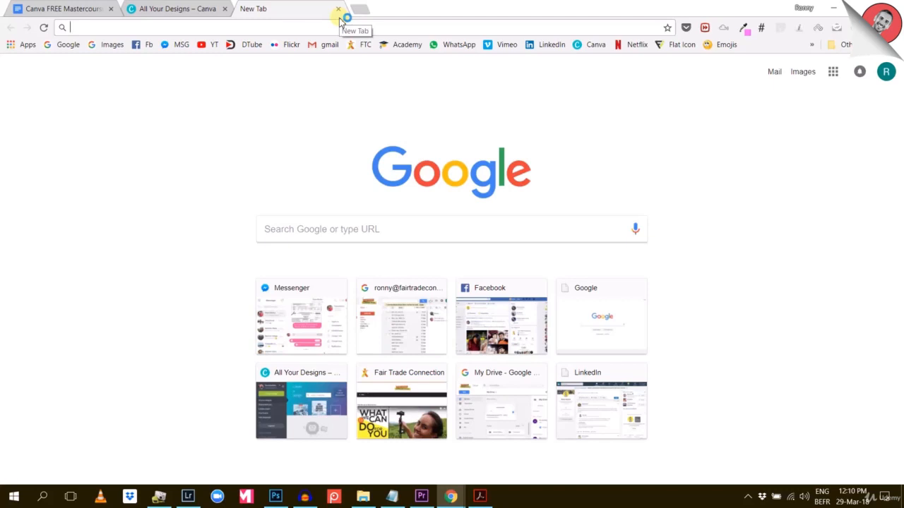
{"action": "left_click", "coordinate": [355, 48]}
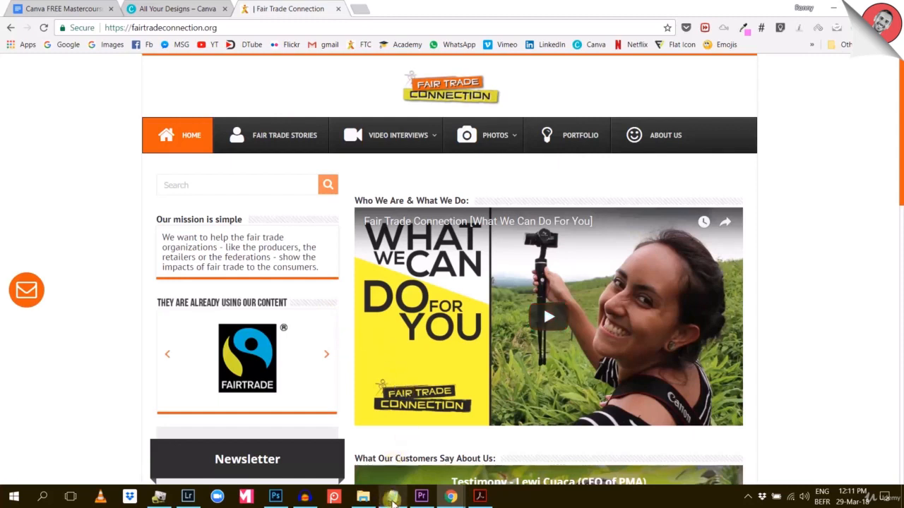
{"action": "left_click", "coordinate": [392, 498]}
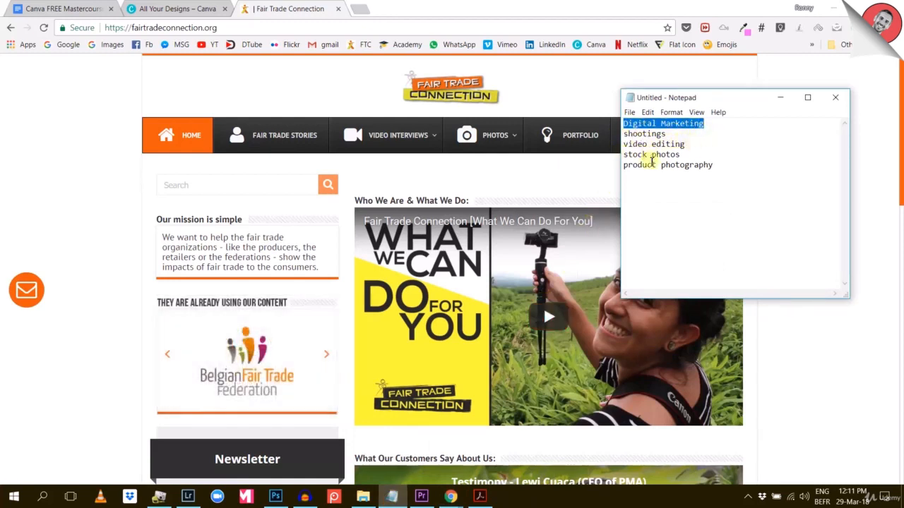
{"action": "left_click", "coordinate": [783, 185]}
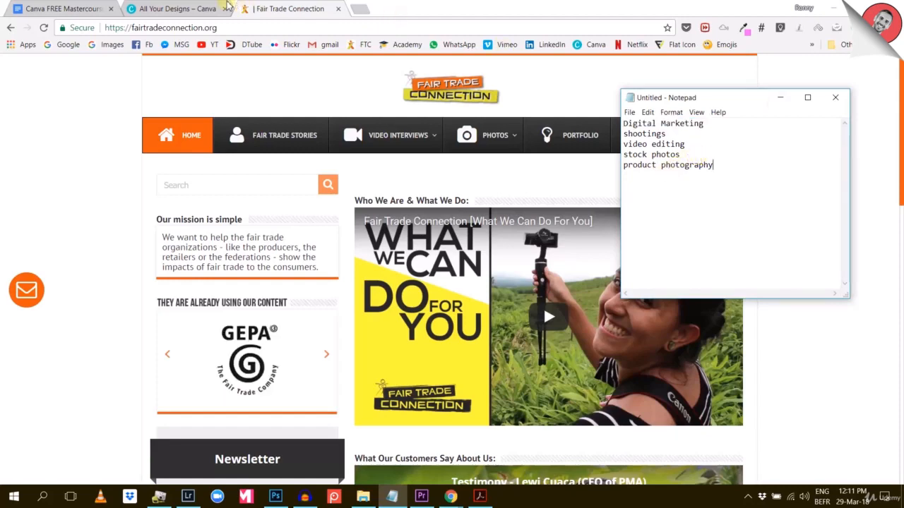
Return to the Canva designs overview and create a blank 800 × 800 px Social Media design
{"action": "left_click", "coordinate": [267, 12]}
{"action": "left_click", "coordinate": [177, 8]}
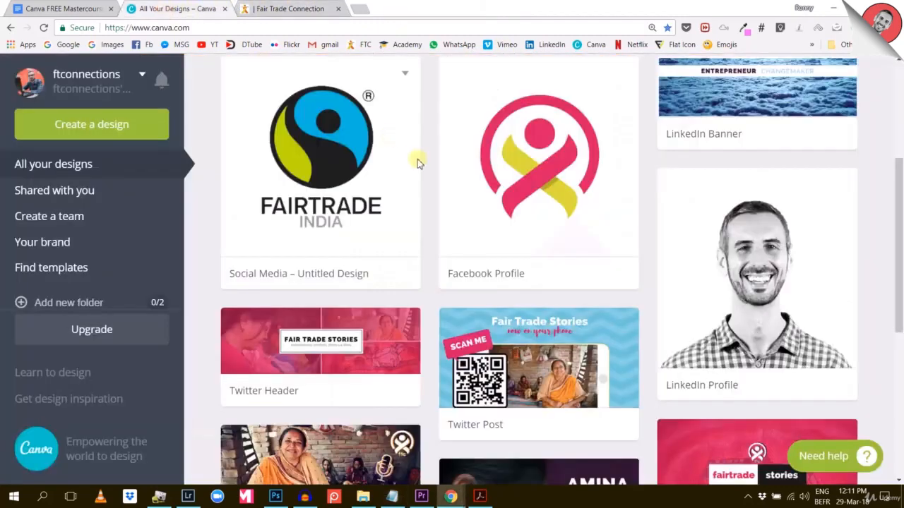
{"action": "scroll", "coordinate": [293, 226], "scroll_direction": "up", "scroll_amount": 3}
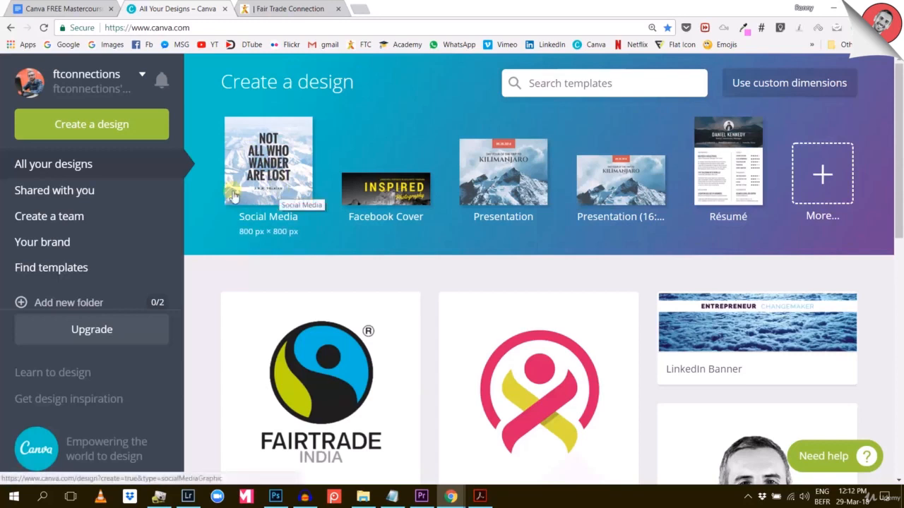
{"action": "left_click", "coordinate": [262, 192]}
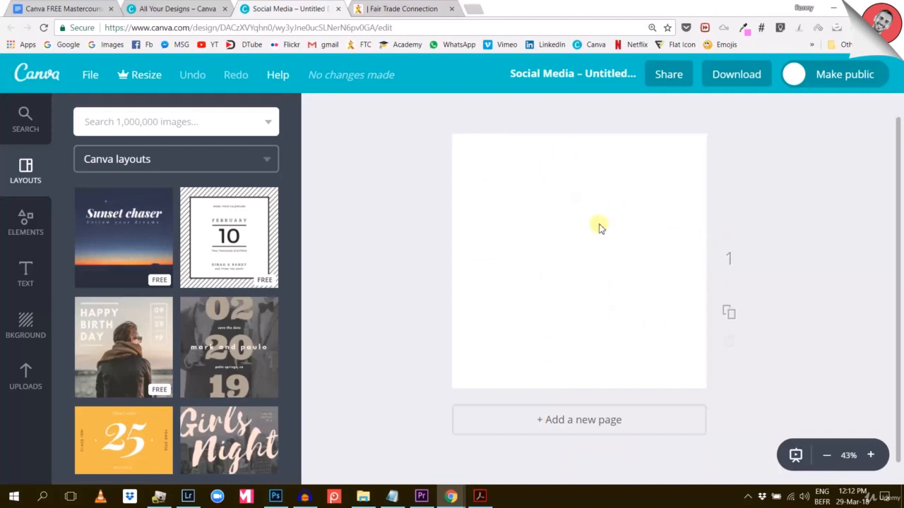
Look through Canva's Icons elements for graphics suited to the services and return to the image search
{"action": "left_click", "coordinate": [163, 128]}
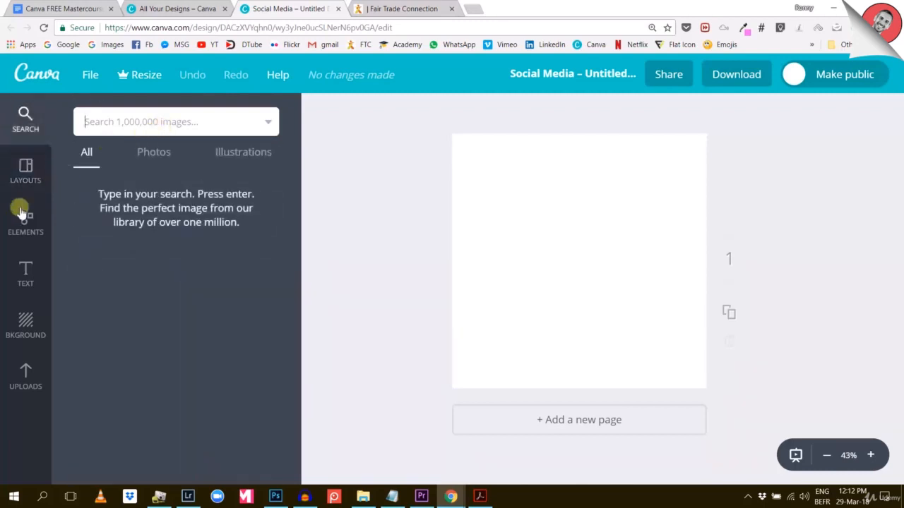
{"action": "left_click", "coordinate": [17, 230]}
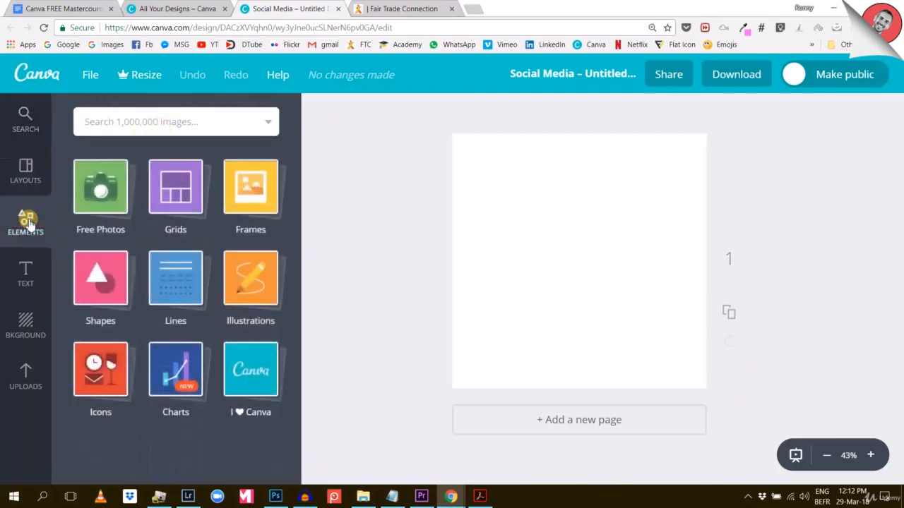
{"action": "left_click", "coordinate": [108, 366]}
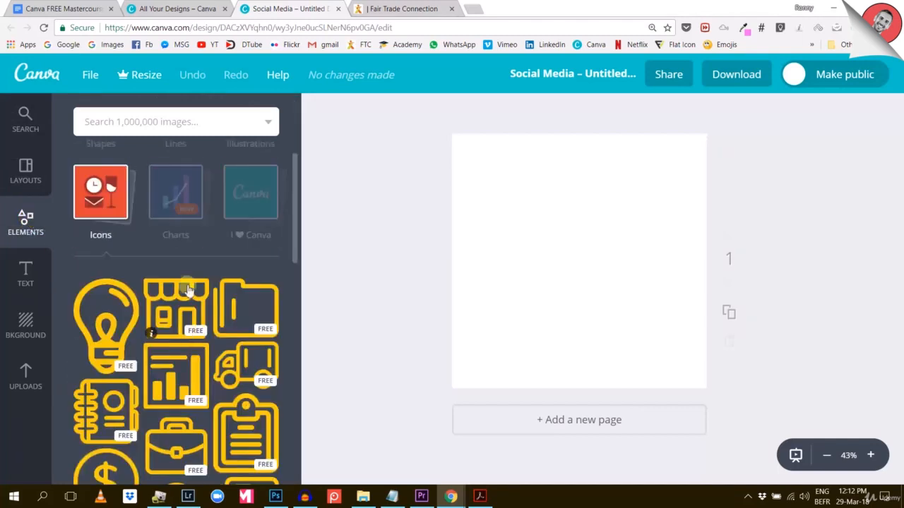
{"action": "scroll", "coordinate": [180, 278], "scroll_direction": "down", "scroll_amount": 5}
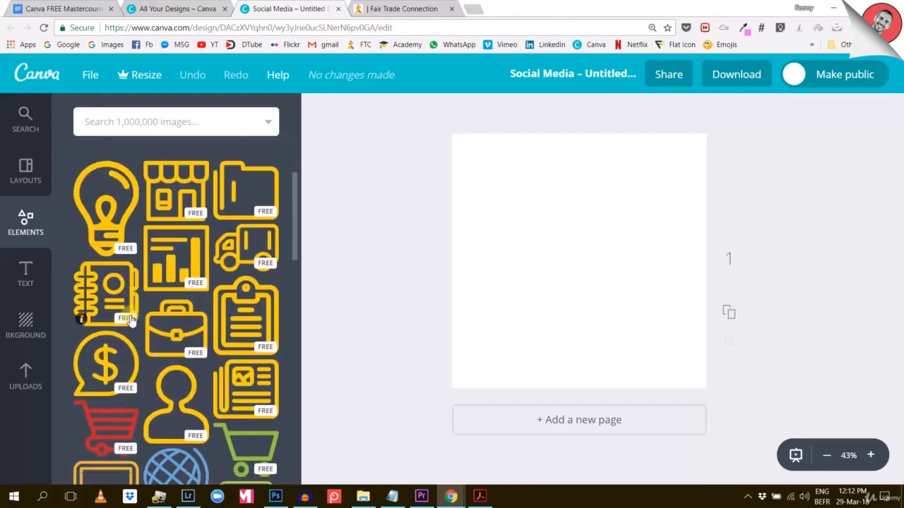
{"action": "scroll", "coordinate": [130, 323], "scroll_direction": "down", "scroll_amount": 3}
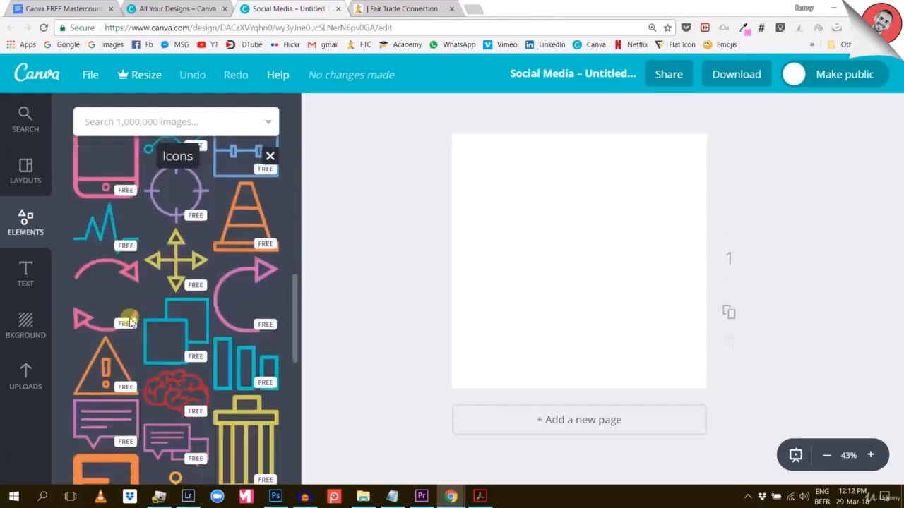
{"action": "scroll", "coordinate": [129, 318], "scroll_direction": "down", "scroll_amount": 2}
{"action": "scroll", "coordinate": [127, 315], "scroll_direction": "up", "scroll_amount": 8}
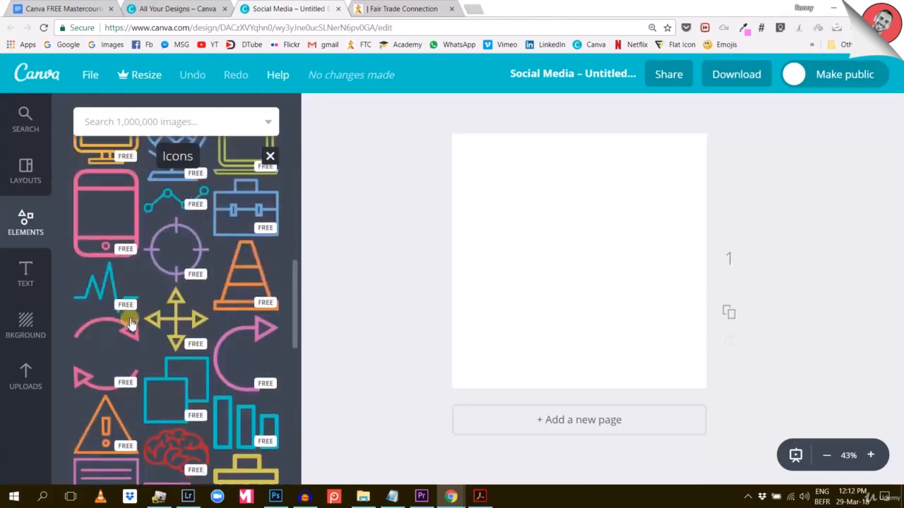
{"action": "left_click", "coordinate": [151, 127]}
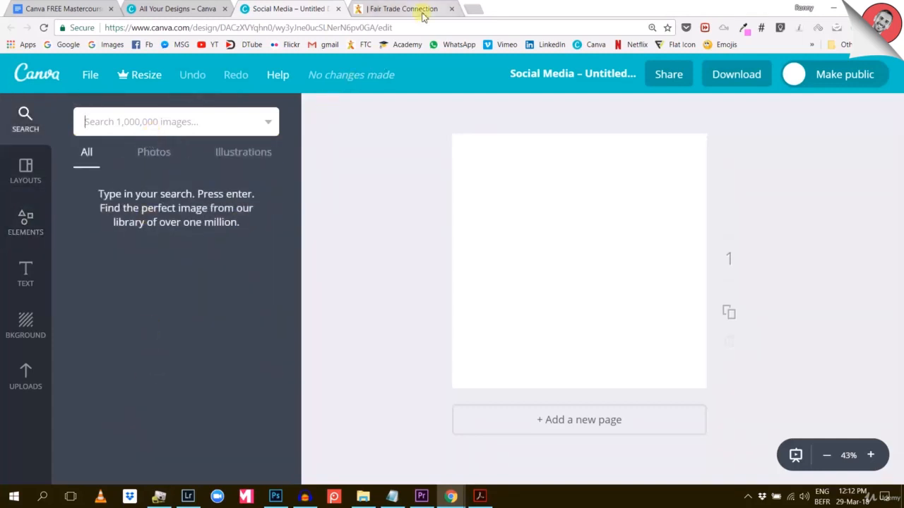
Search Google for "flaticon" and open the Flaticon website
{"action": "type", "text": "ticon"}
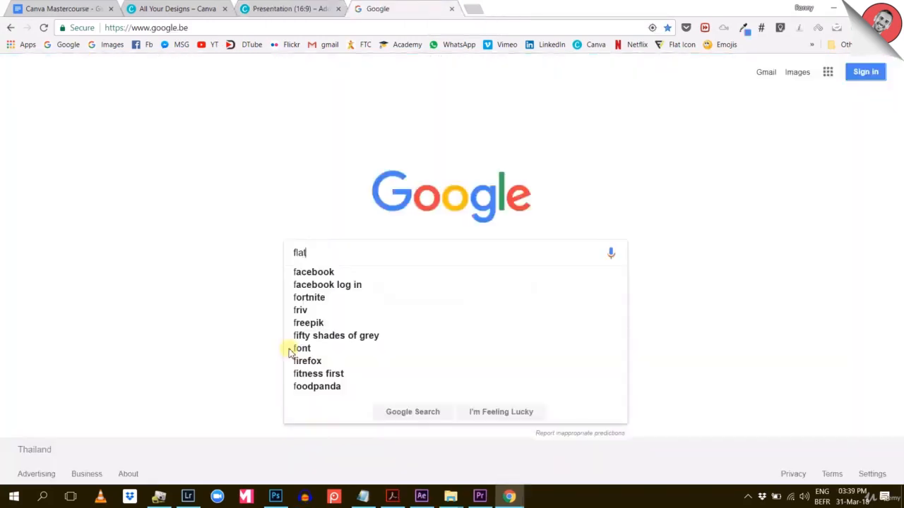
{"action": "key", "text": "Return"}
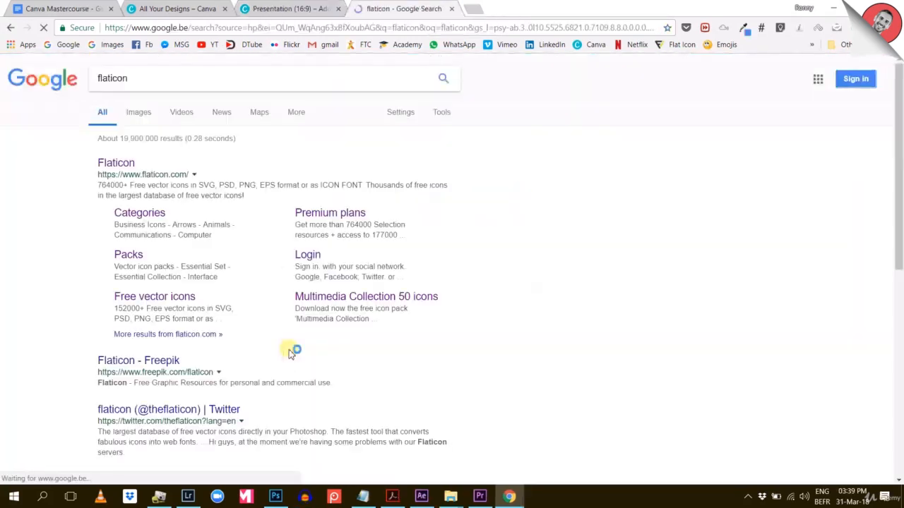
{"action": "left_click", "coordinate": [121, 163]}
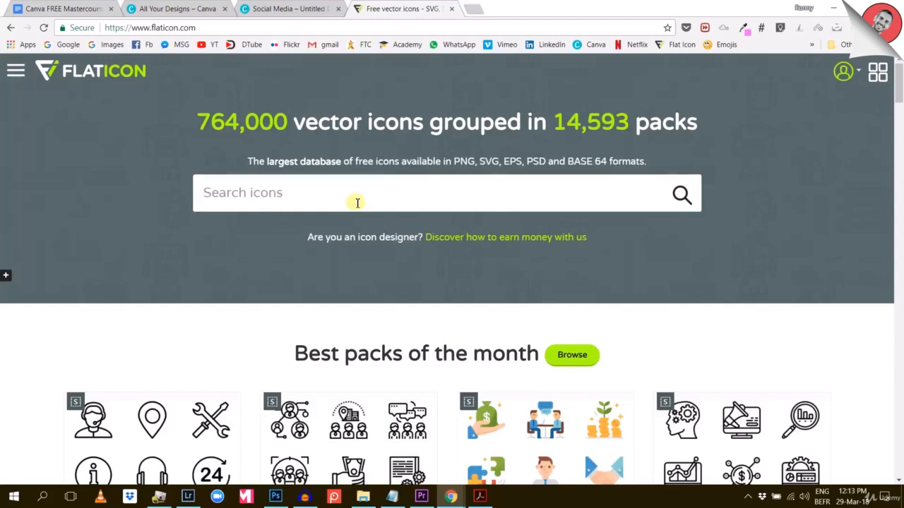
Browse the best free and premium icon packs of the month on Flaticon's home page
{"action": "scroll", "coordinate": [185, 313], "scroll_direction": "down", "scroll_amount": 6}
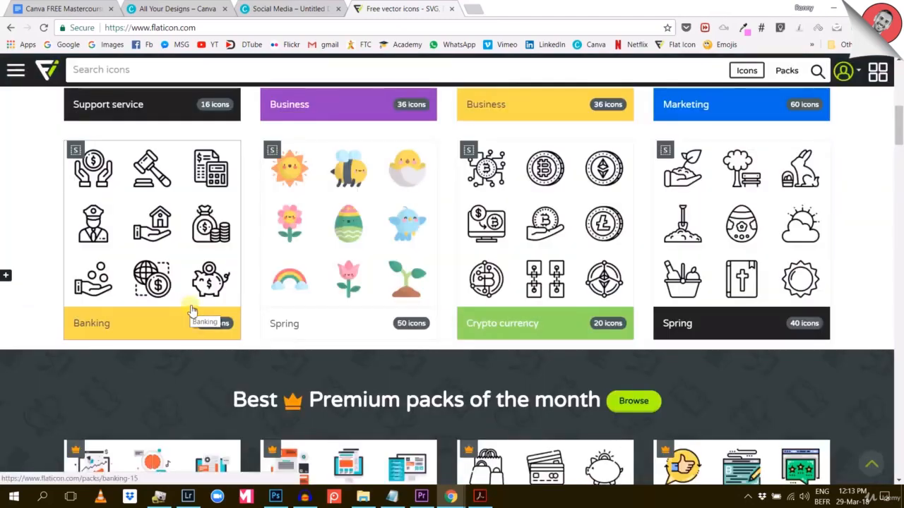
{"action": "scroll", "coordinate": [131, 396], "scroll_direction": "down", "scroll_amount": 5}
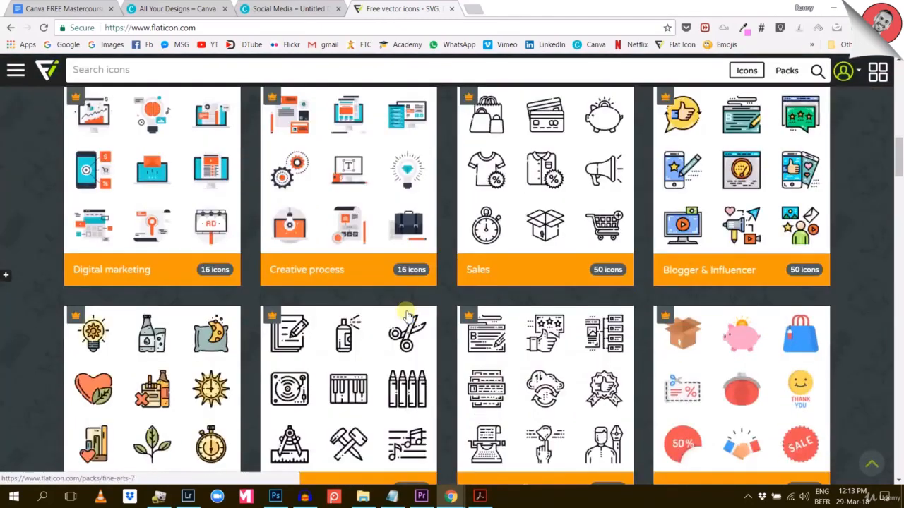
{"action": "scroll", "coordinate": [407, 316], "scroll_direction": "down", "scroll_amount": 1}
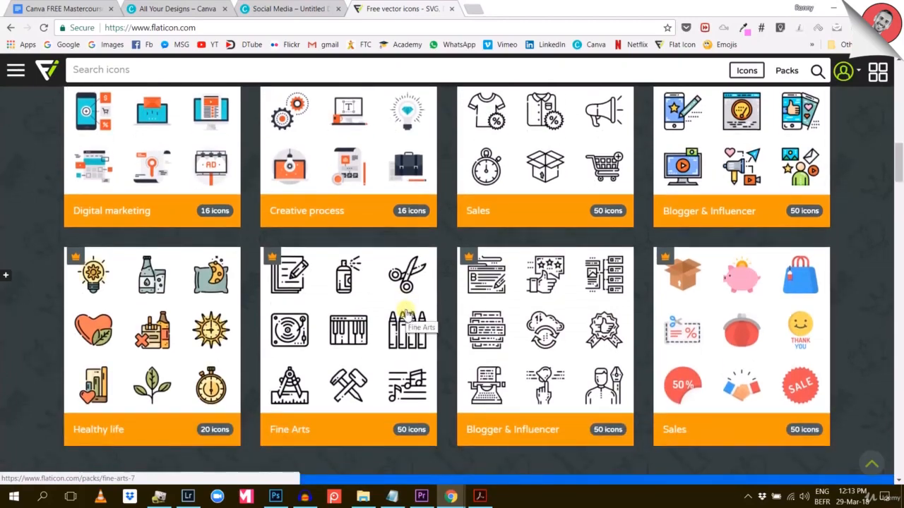
{"action": "scroll", "coordinate": [407, 316], "scroll_direction": "down", "scroll_amount": 5}
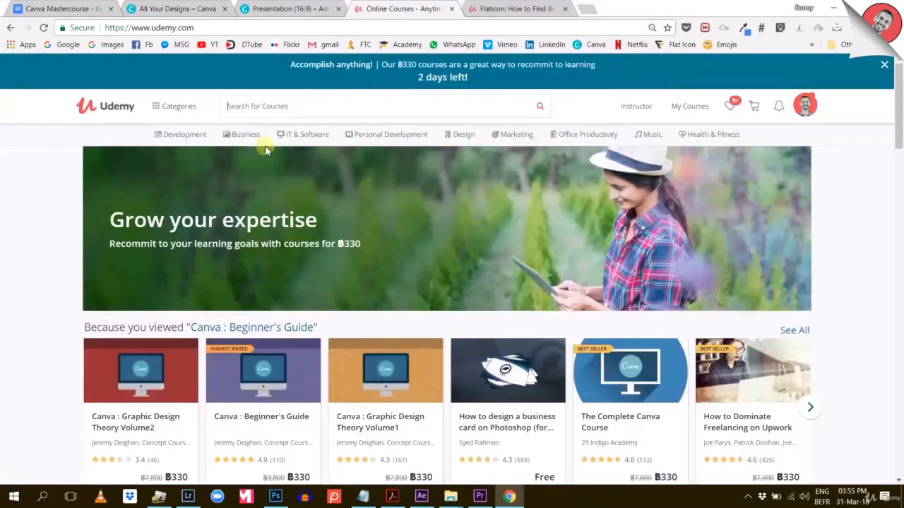
Search Udemy for the instructor's name and open the course "Flaticon: How to Find & Customize Icons for Free"
{"action": "type", "text": "Ronny Herm"}
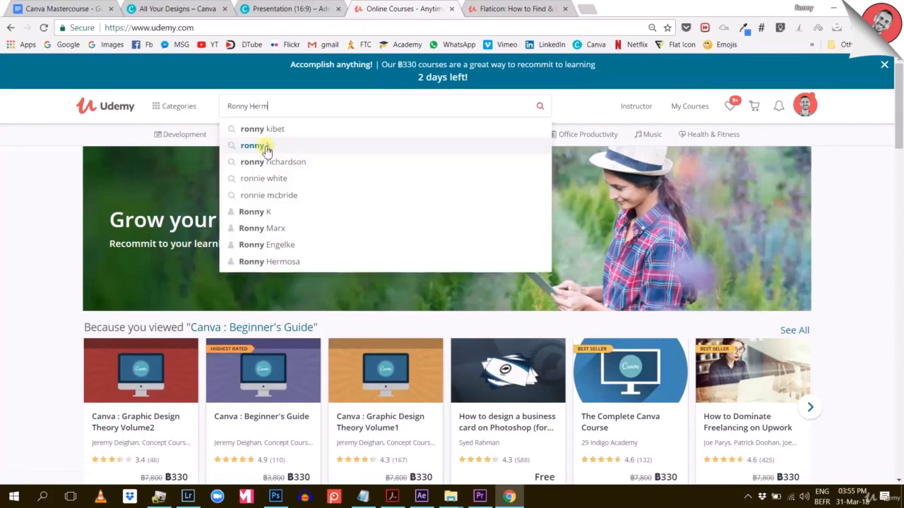
{"action": "type", "text": "osa"}
{"action": "key", "text": "Return"}
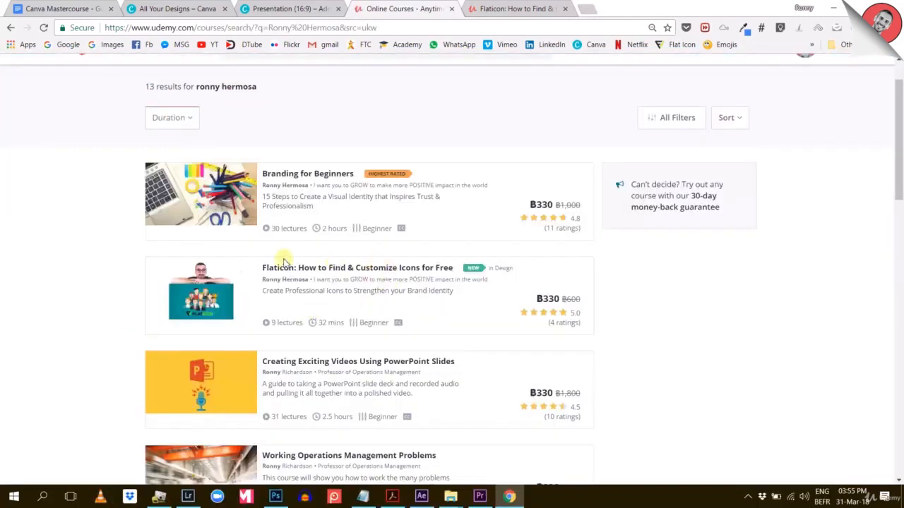
{"action": "left_click", "coordinate": [351, 272]}
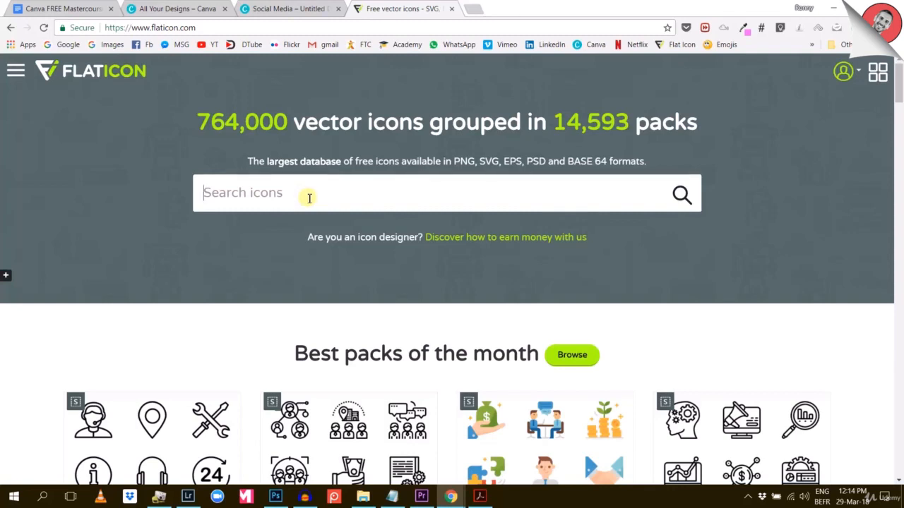
Copy "Digital Marketing" from the Notepad services list and search Flaticon's icons for it
{"action": "left_click", "coordinate": [392, 496]}
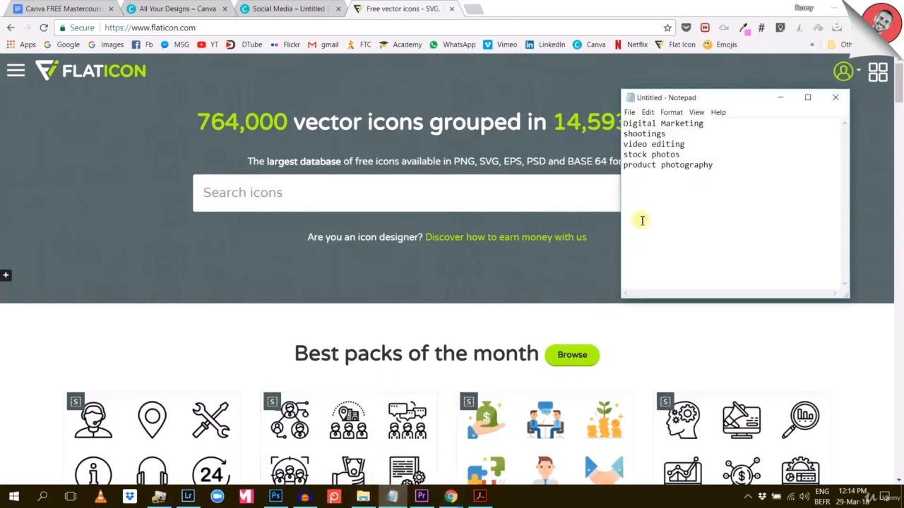
{"action": "left_click_drag", "start_coordinate": [723, 125], "coordinate": [614, 124]}
{"action": "key", "text": "ctrl+c"}
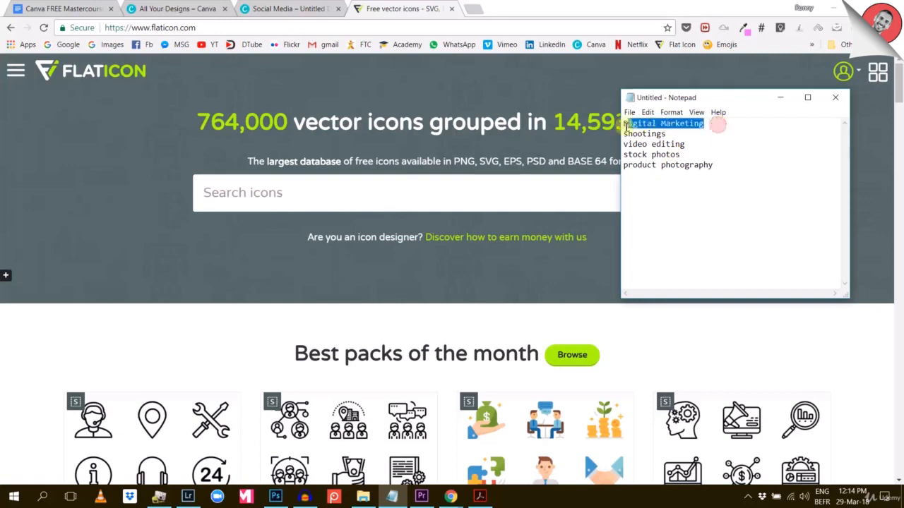
{"action": "left_click", "coordinate": [400, 192]}
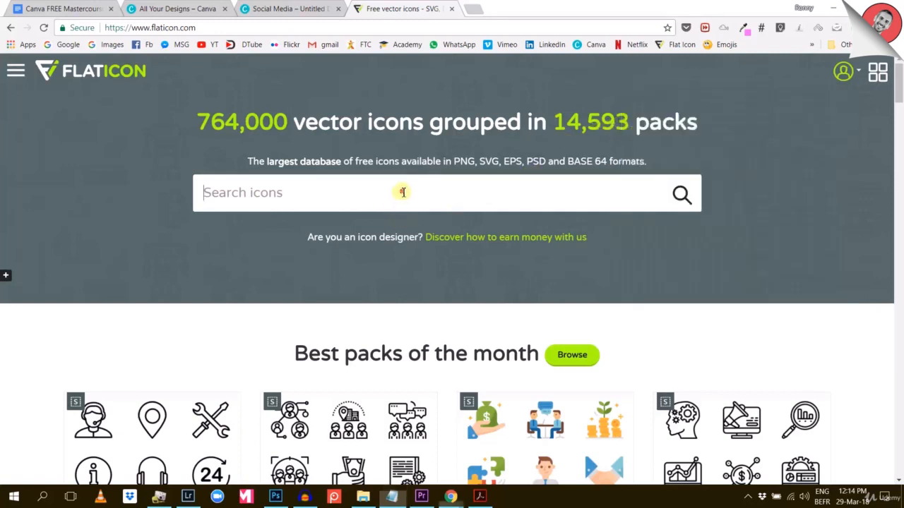
{"action": "key", "text": "ctrl+v"}
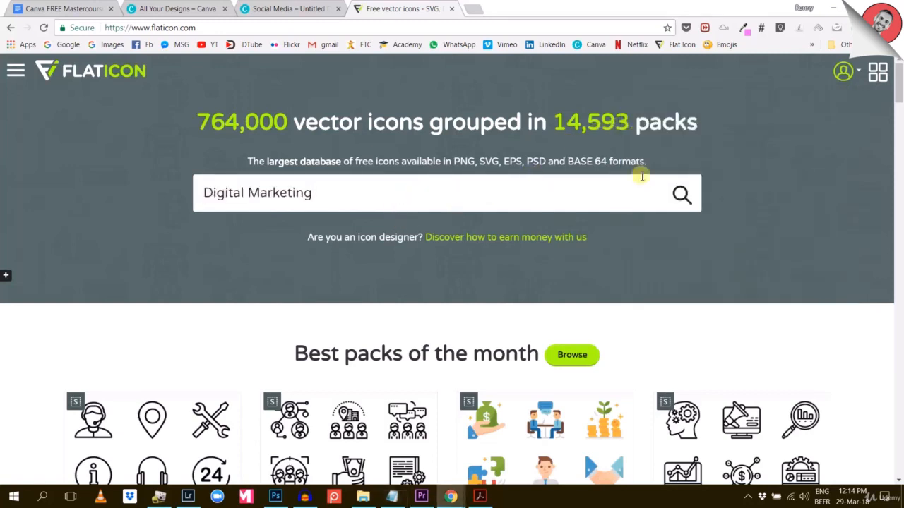
{"action": "left_click", "coordinate": [682, 198]}
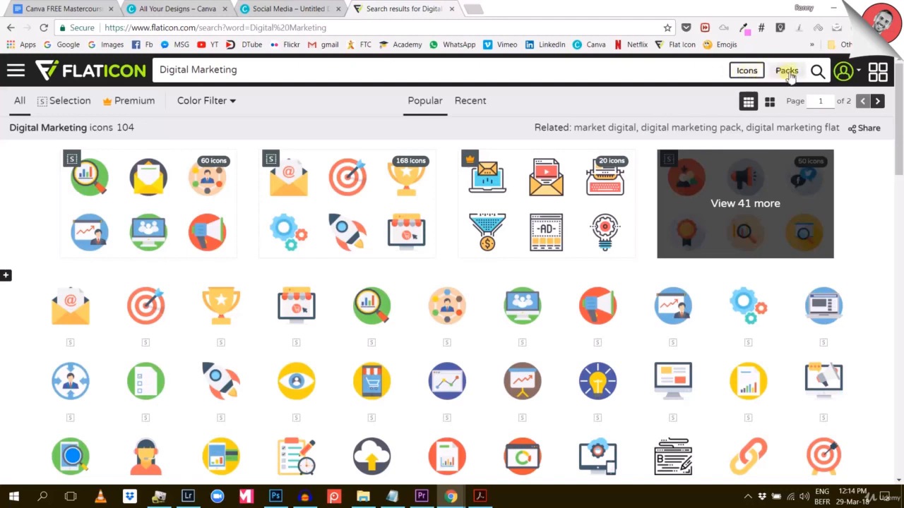
Switch the Digital Marketing search to icon packs, dismiss the pop-up window and open the 168-icon Digital Marketing pack
{"action": "left_click", "coordinate": [788, 74]}
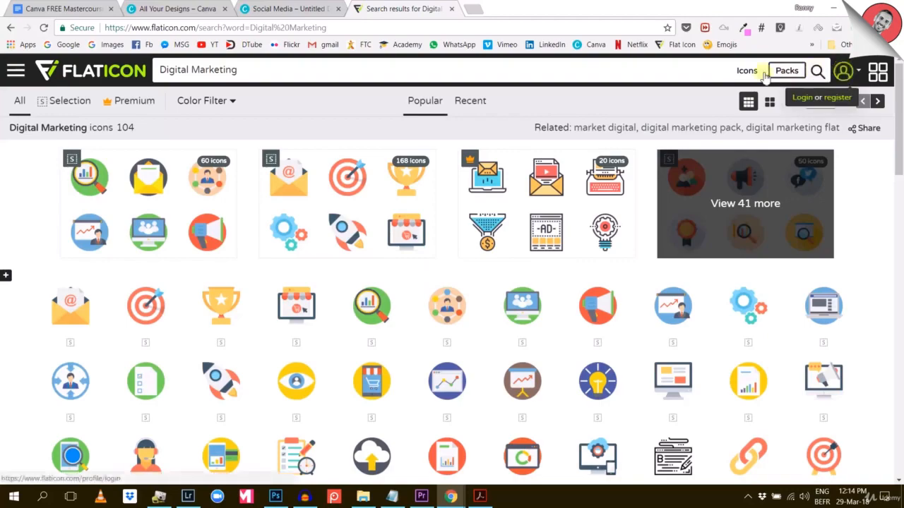
{"action": "left_click", "coordinate": [816, 73]}
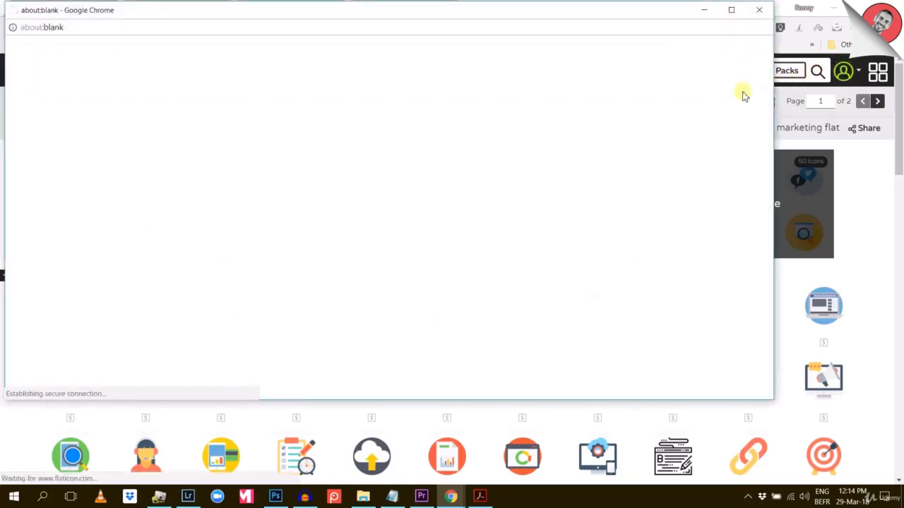
{"action": "left_click", "coordinate": [760, 9]}
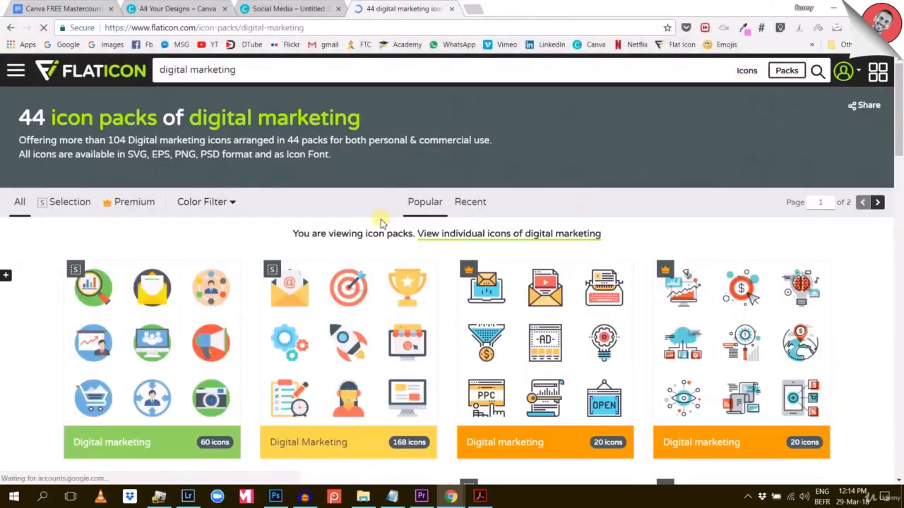
{"action": "scroll", "coordinate": [380, 223], "scroll_direction": "down", "scroll_amount": 3}
{"action": "scroll", "coordinate": [384, 227], "scroll_direction": "up", "scroll_amount": 3}
{"action": "left_click", "coordinate": [356, 310]}
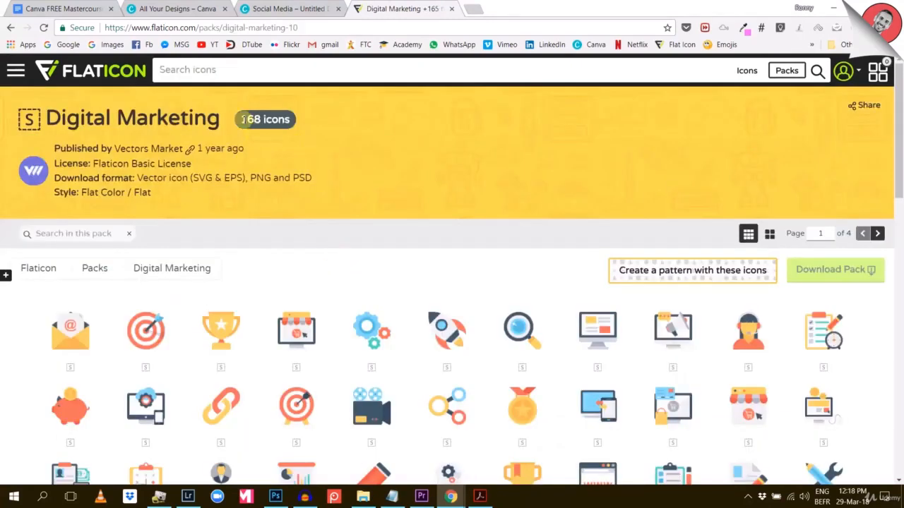
Check the pack's size and compare its icons with the services listed in Notepad
{"action": "left_click_drag", "start_coordinate": [242, 119], "coordinate": [276, 120]}
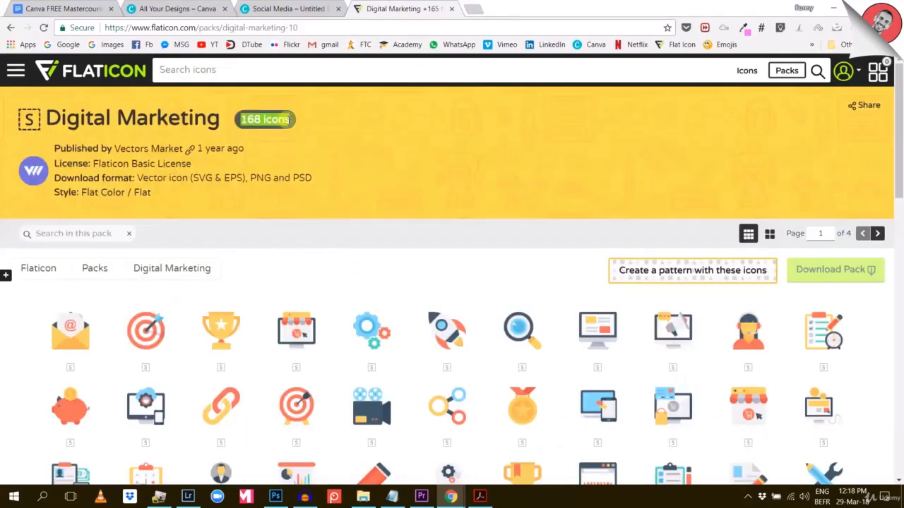
{"action": "left_click", "coordinate": [344, 239]}
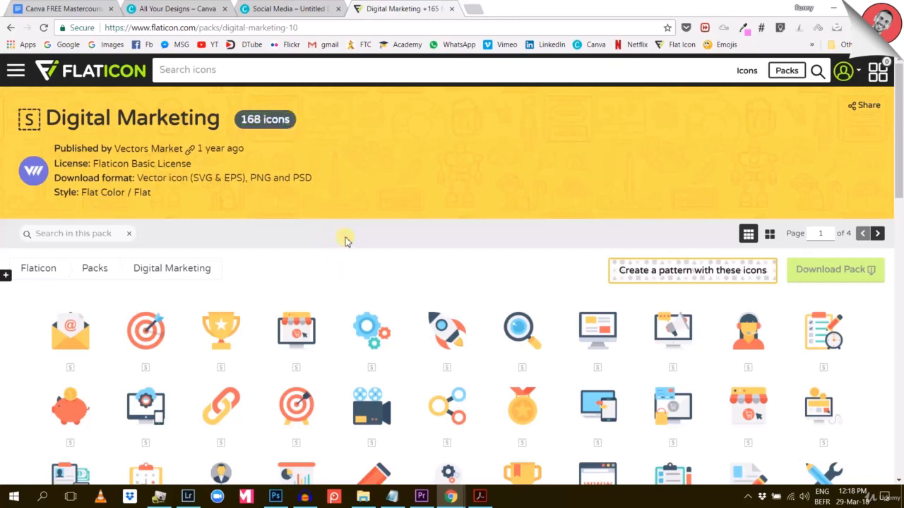
{"action": "left_click", "coordinate": [392, 497]}
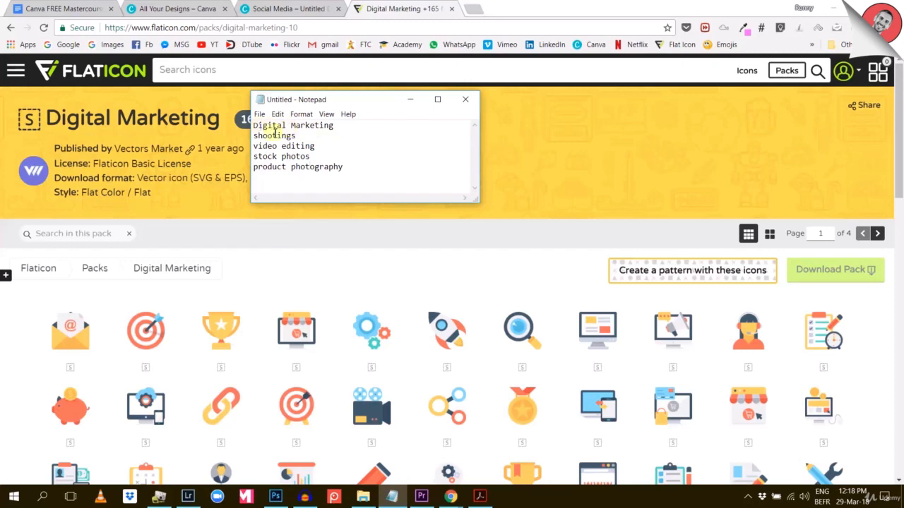
{"action": "left_click_drag", "start_coordinate": [351, 166], "coordinate": [250, 118]}
{"action": "left_click", "coordinate": [361, 157]}
{"action": "scroll", "coordinate": [399, 330], "scroll_direction": "down", "scroll_amount": 1}
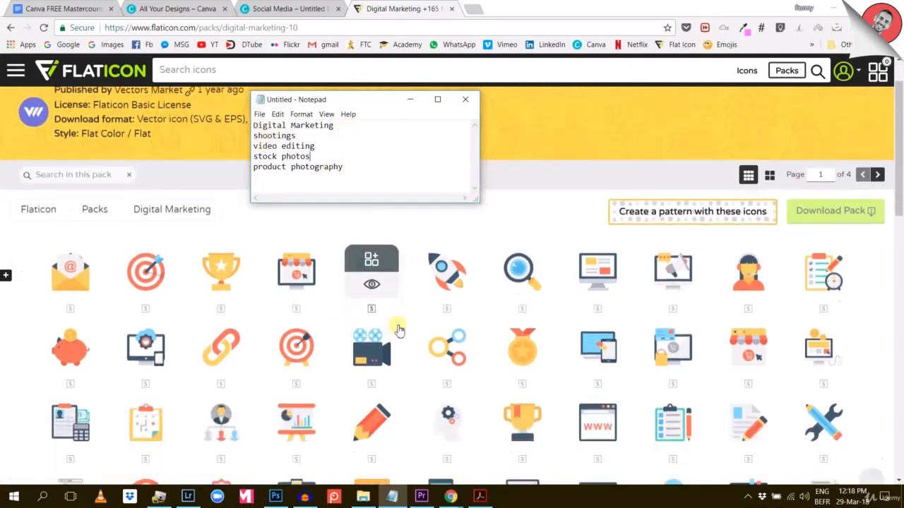
{"action": "scroll", "coordinate": [551, 319], "scroll_direction": "down", "scroll_amount": 1}
{"action": "mouse_move", "coordinate": [675, 206]}
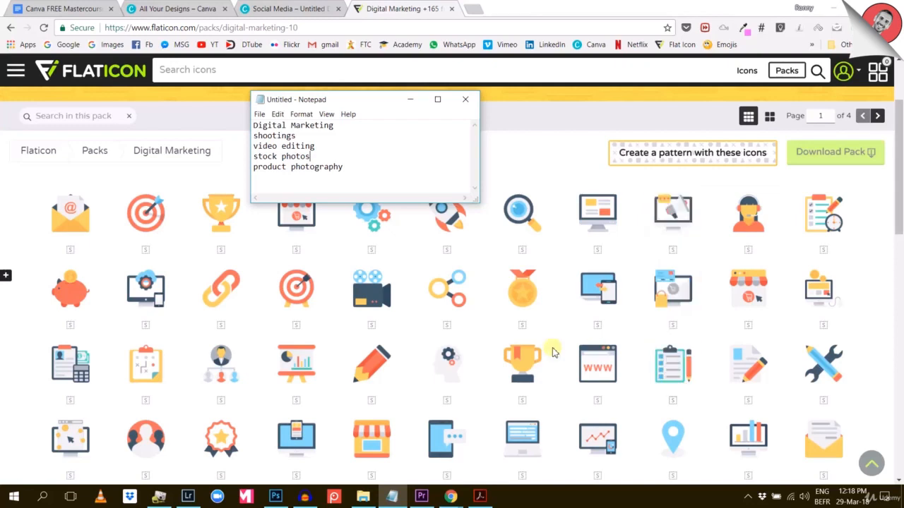
Add the monitor-with-megaphone icon from the Digital Marketing pack to the collection and show the collection's contents
{"action": "left_click", "coordinate": [680, 204]}
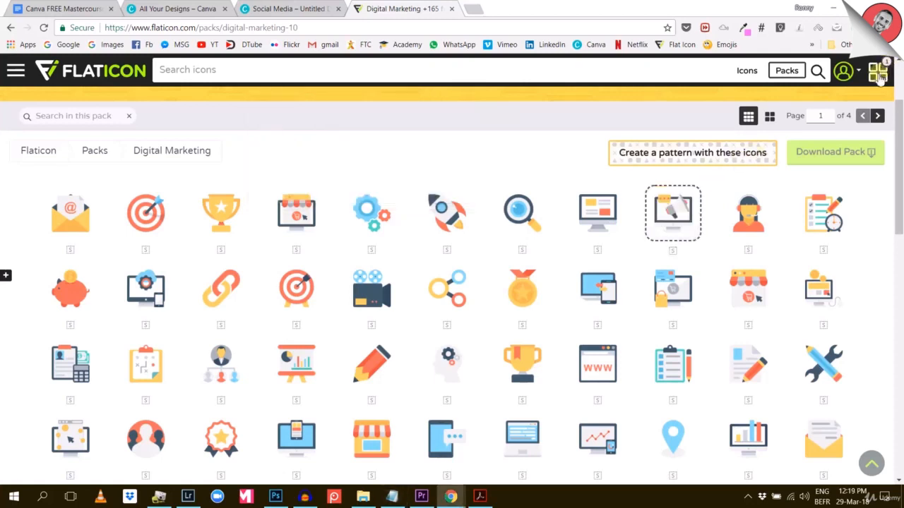
{"action": "left_click", "coordinate": [878, 73]}
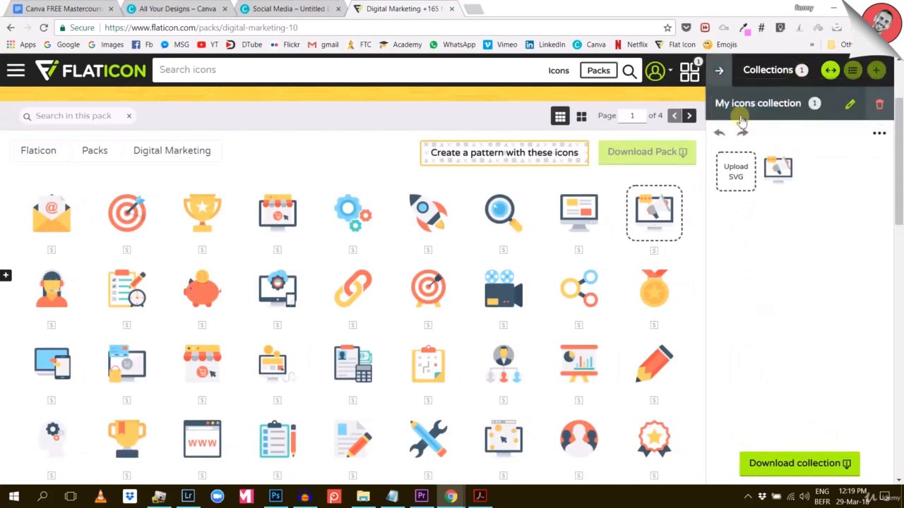
{"action": "mouse_move", "coordinate": [774, 181]}
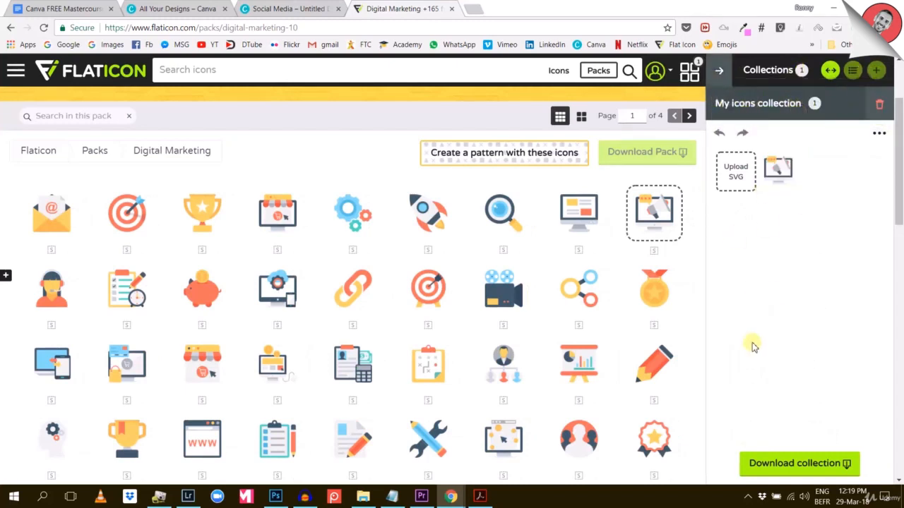
{"action": "mouse_move", "coordinate": [273, 387]}
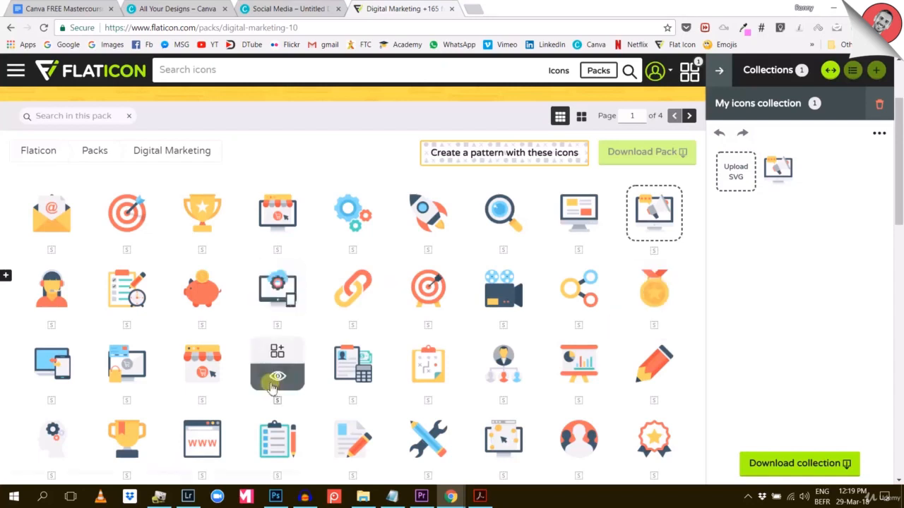
Check the services list in the Notepad notes and add the film camera icon to the collection for shootings
{"action": "left_click", "coordinate": [392, 497]}
{"action": "mouse_move", "coordinate": [370, 459]}
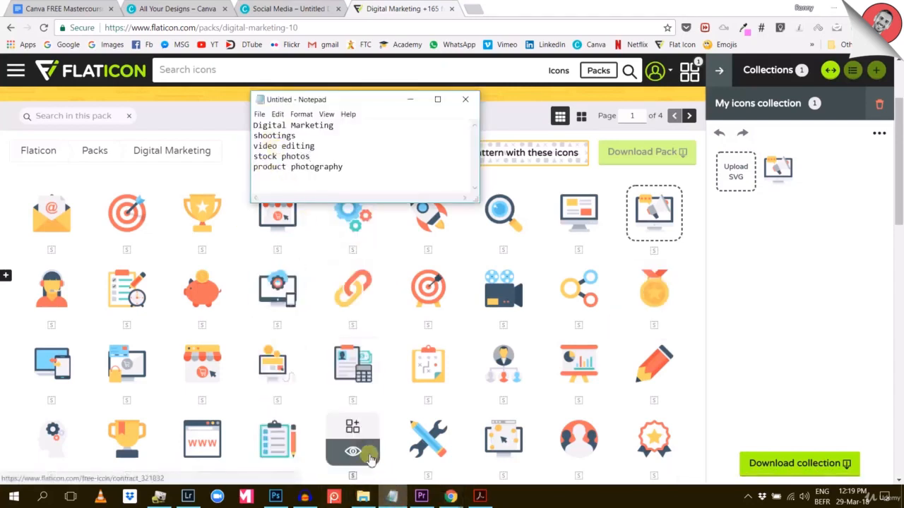
{"action": "mouse_move", "coordinate": [510, 293]}
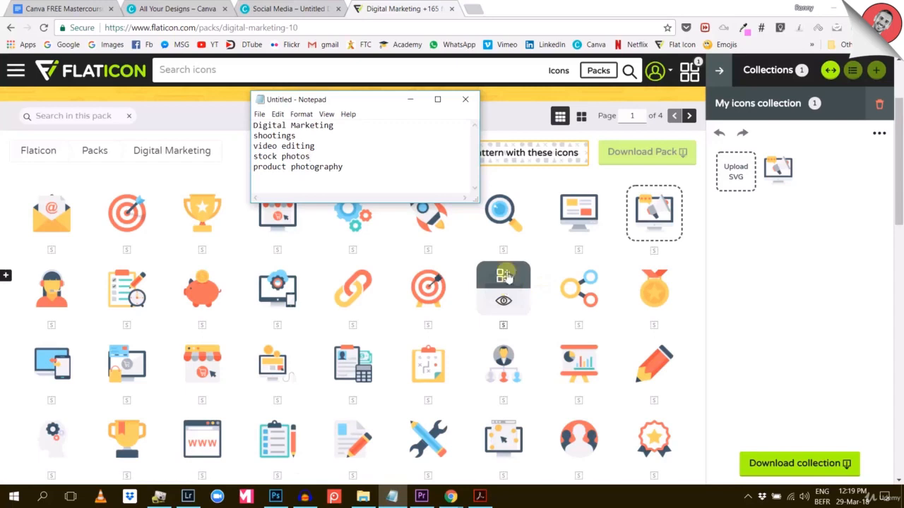
{"action": "left_click", "coordinate": [506, 277]}
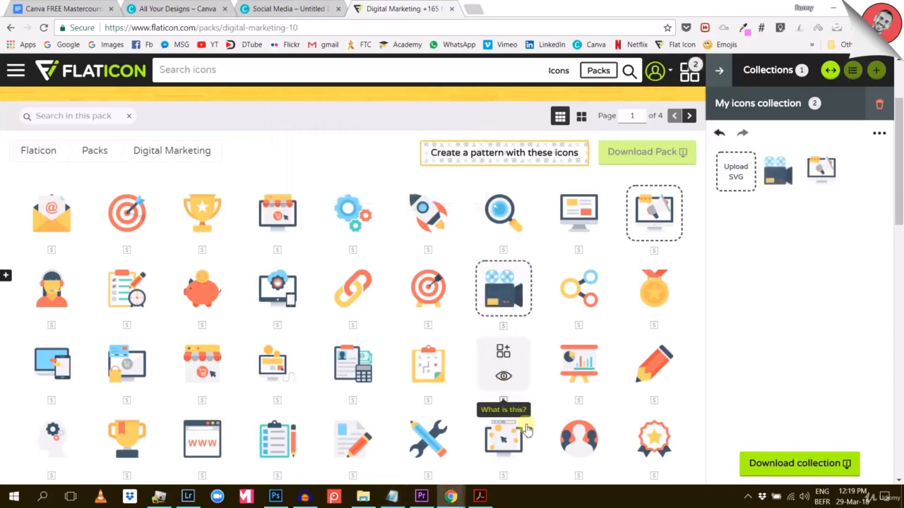
Add the monitor with a play symbol from page 2 of the icon pack to the collection for video editing
{"action": "left_click", "coordinate": [394, 498]}
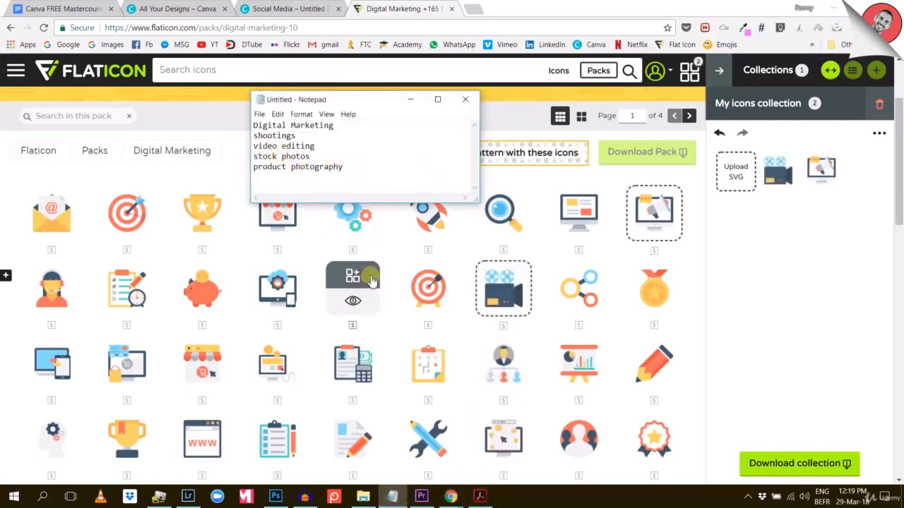
{"action": "scroll", "coordinate": [366, 285], "scroll_direction": "down", "scroll_amount": 2}
{"action": "scroll", "coordinate": [367, 285], "scroll_direction": "down", "scroll_amount": 2}
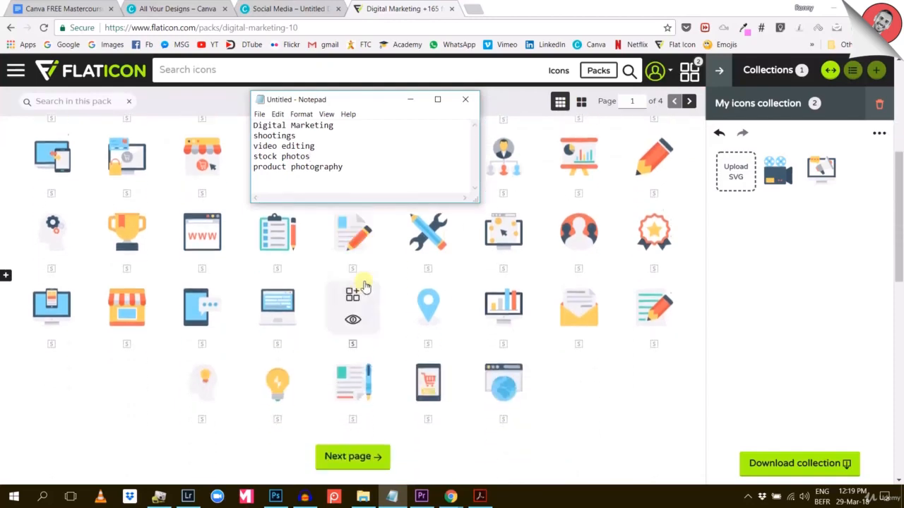
{"action": "left_click", "coordinate": [368, 400]}
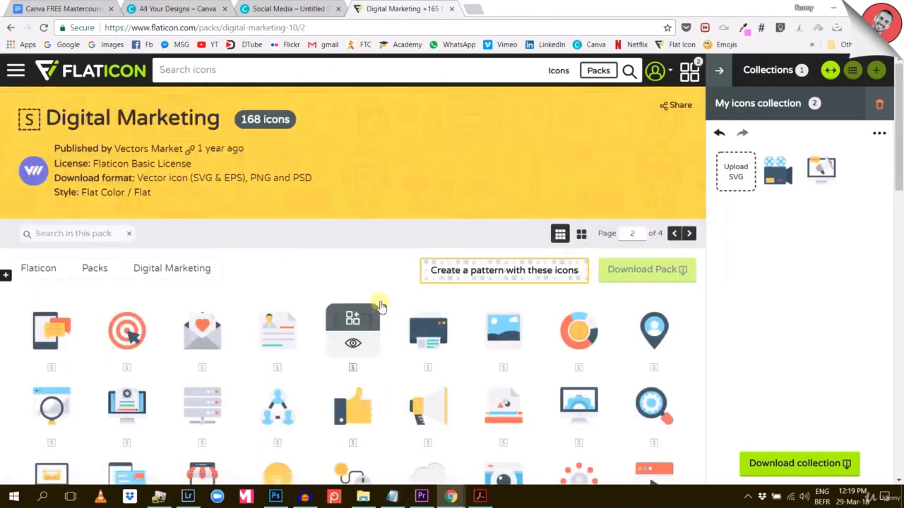
{"action": "scroll", "coordinate": [378, 302], "scroll_direction": "down", "scroll_amount": 2}
{"action": "scroll", "coordinate": [378, 302], "scroll_direction": "down", "scroll_amount": 3}
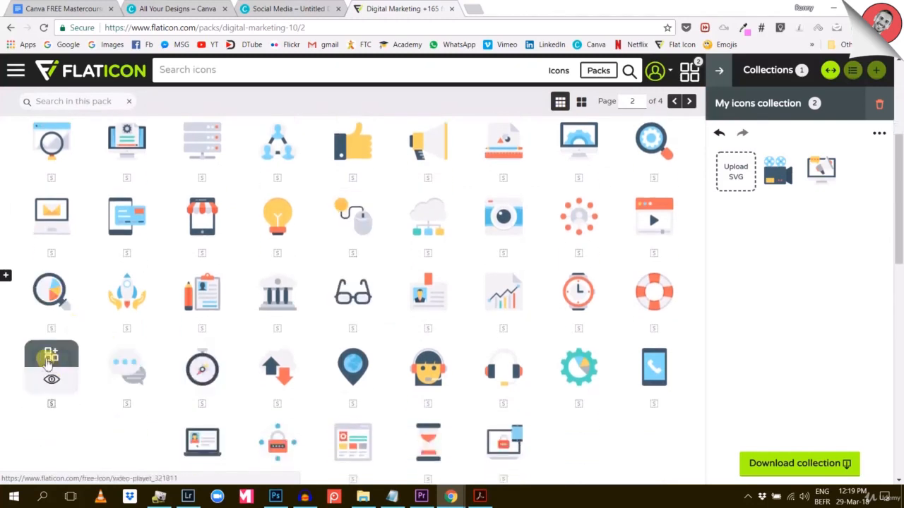
{"action": "left_click", "coordinate": [51, 356]}
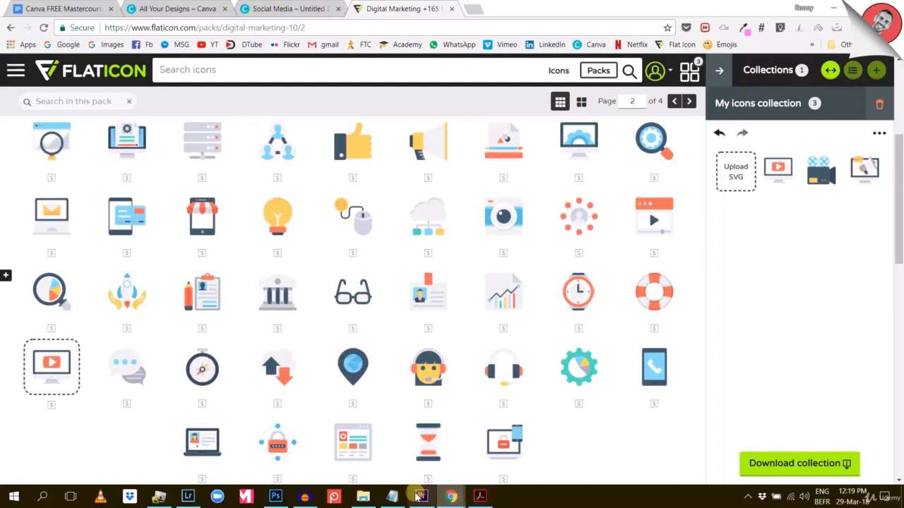
Add the landscape photo icon and the photo camera icon to the collection for stock photos and product photography
{"action": "left_click", "coordinate": [392, 497]}
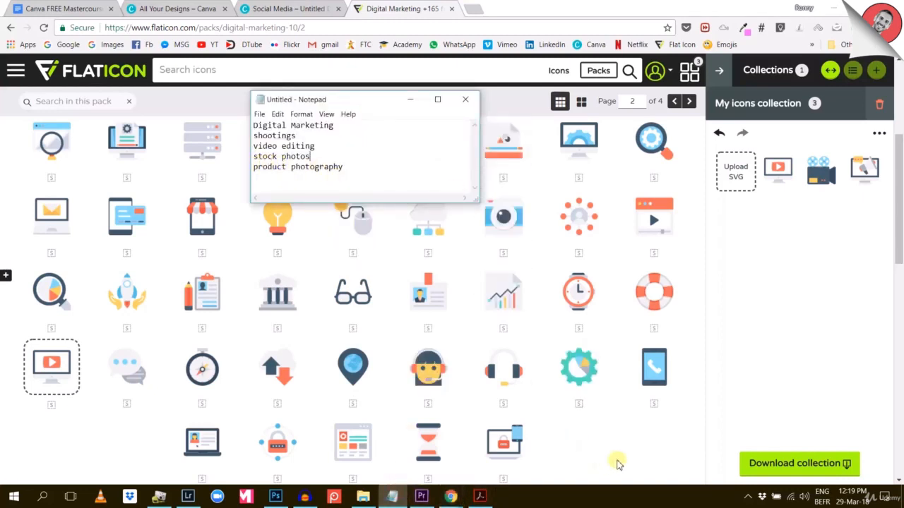
{"action": "left_click", "coordinate": [616, 462]}
{"action": "scroll", "coordinate": [509, 357], "scroll_direction": "up", "scroll_amount": 3}
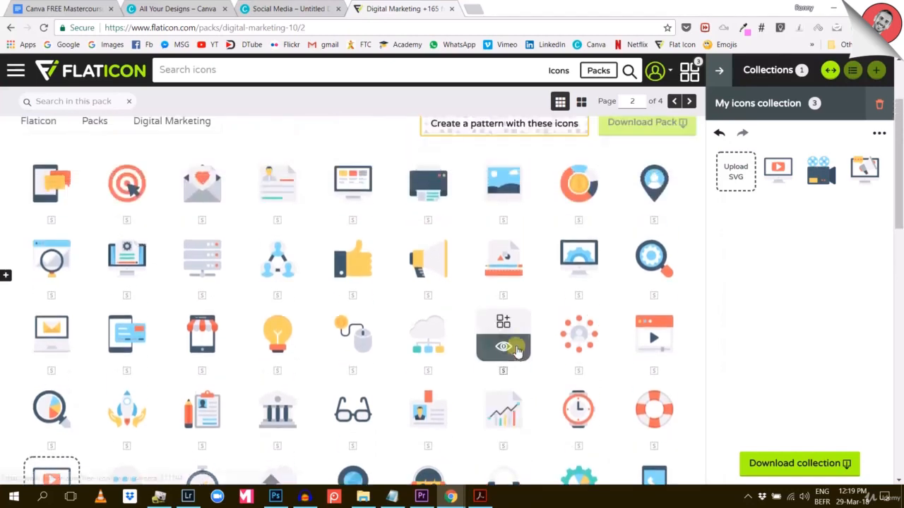
{"action": "left_click", "coordinate": [504, 176]}
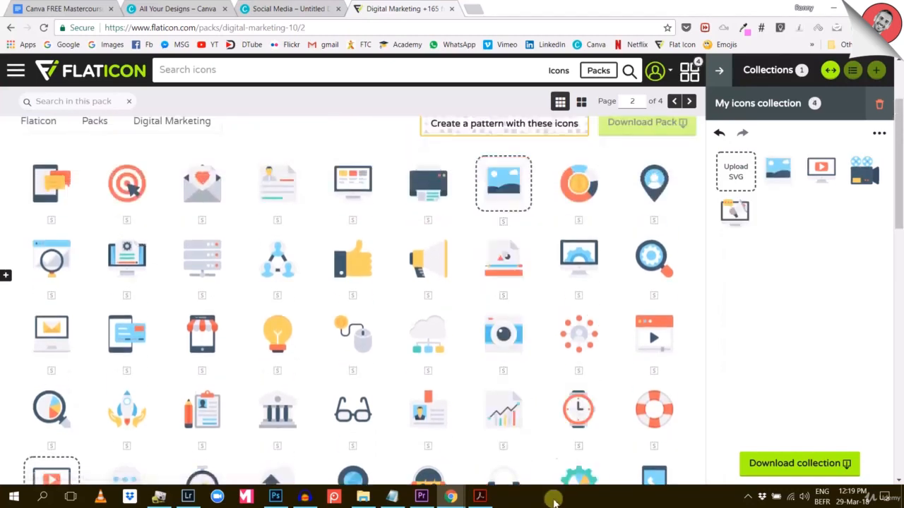
{"action": "left_click", "coordinate": [397, 500]}
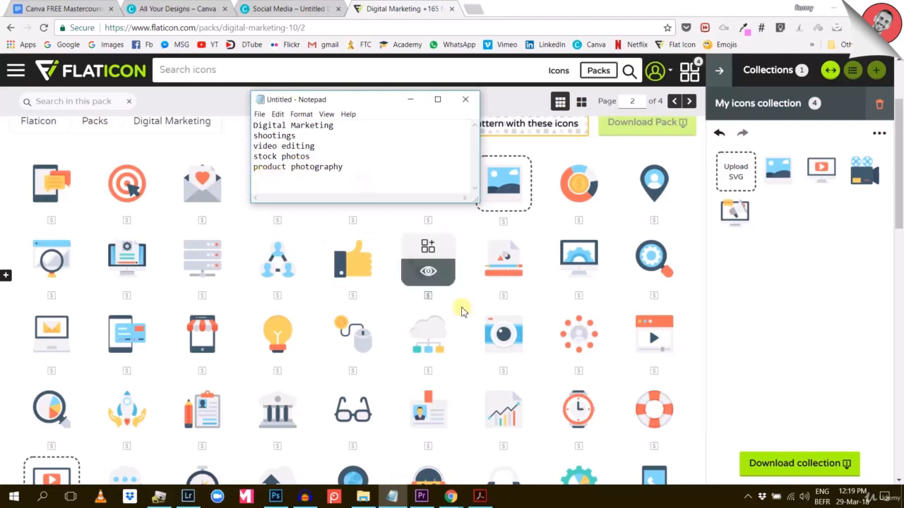
{"action": "left_click", "coordinate": [504, 323]}
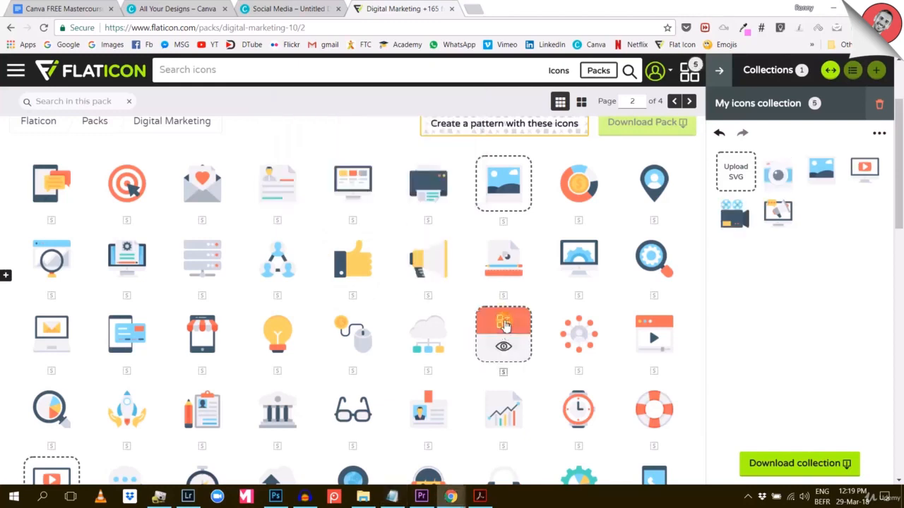
Place the narrowed Notepad services list beneath the collected icons and compare the two, then return to the icon page
{"action": "left_click", "coordinate": [403, 499]}
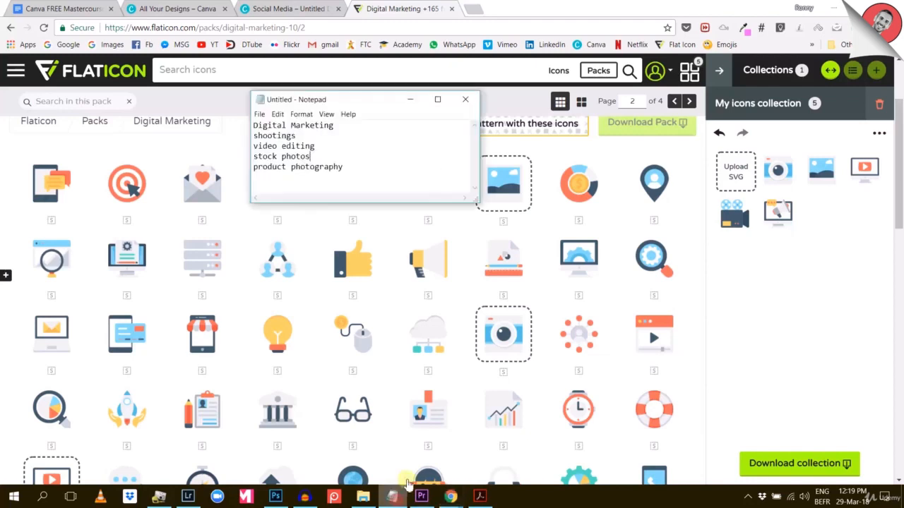
{"action": "left_click_drag", "start_coordinate": [371, 103], "coordinate": [774, 263]}
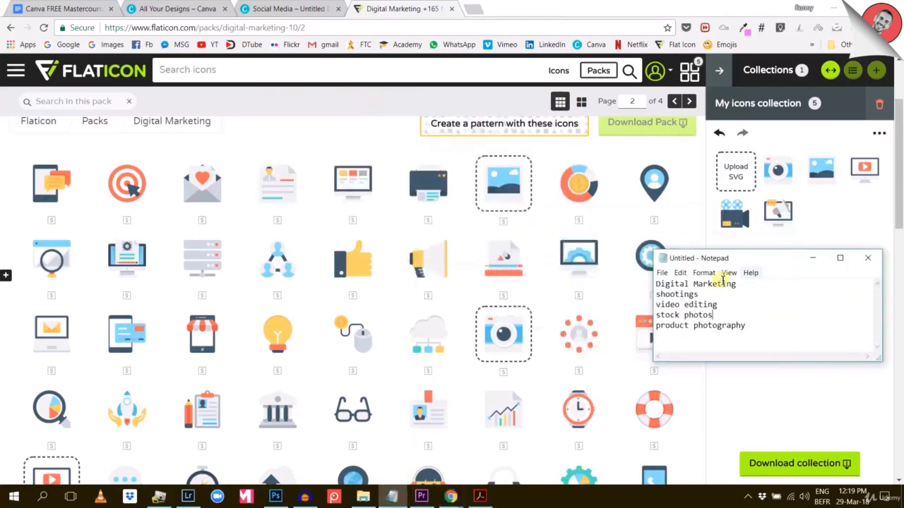
{"action": "left_click_drag", "start_coordinate": [650, 291], "coordinate": [739, 291]}
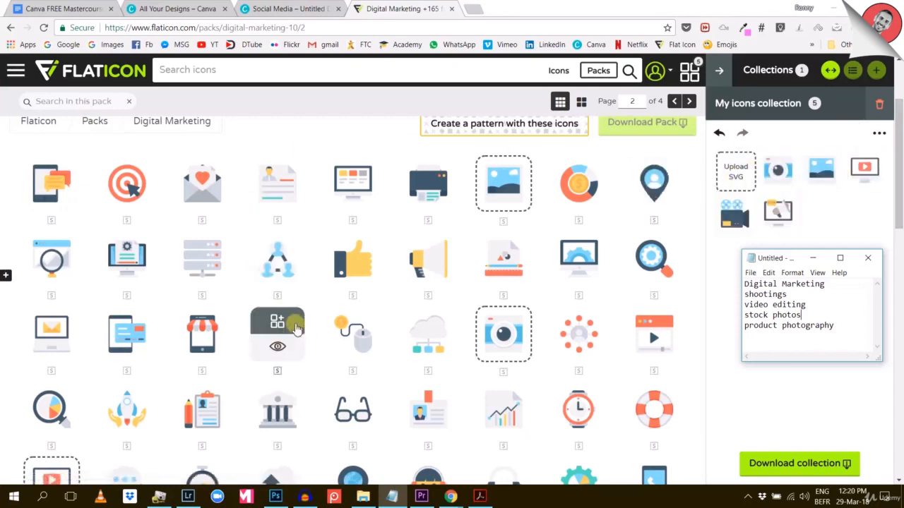
{"action": "left_click", "coordinate": [798, 406]}
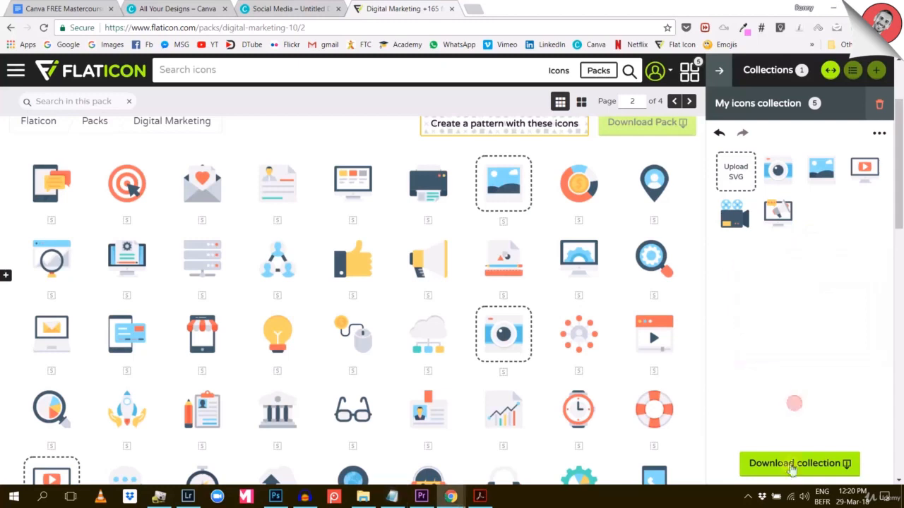
Download the icon collection as PNG in the largest pixel size, using the free download with author credit
{"action": "left_click", "coordinate": [793, 465]}
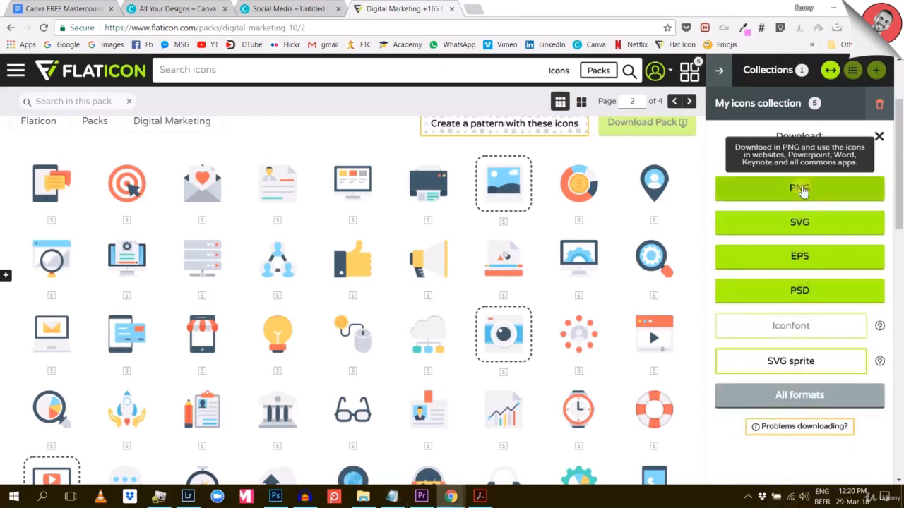
{"action": "left_click", "coordinate": [778, 189]}
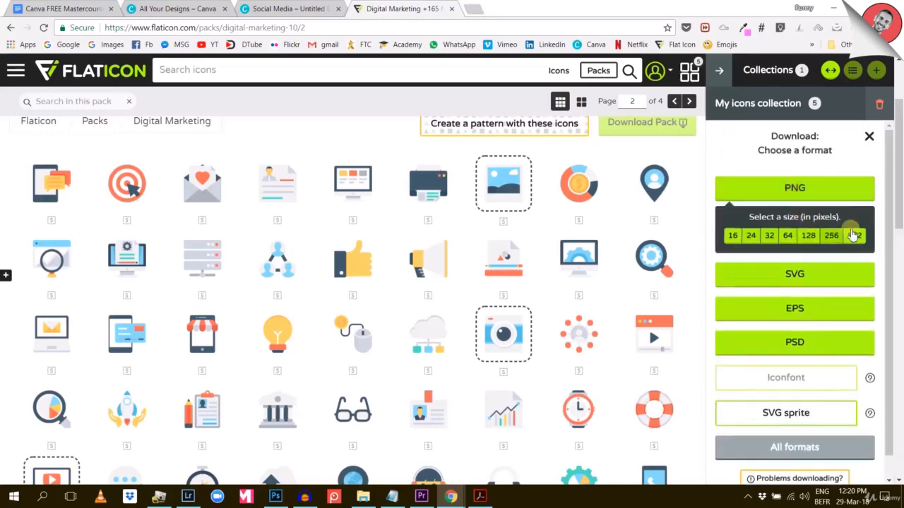
{"action": "left_click", "coordinate": [854, 236]}
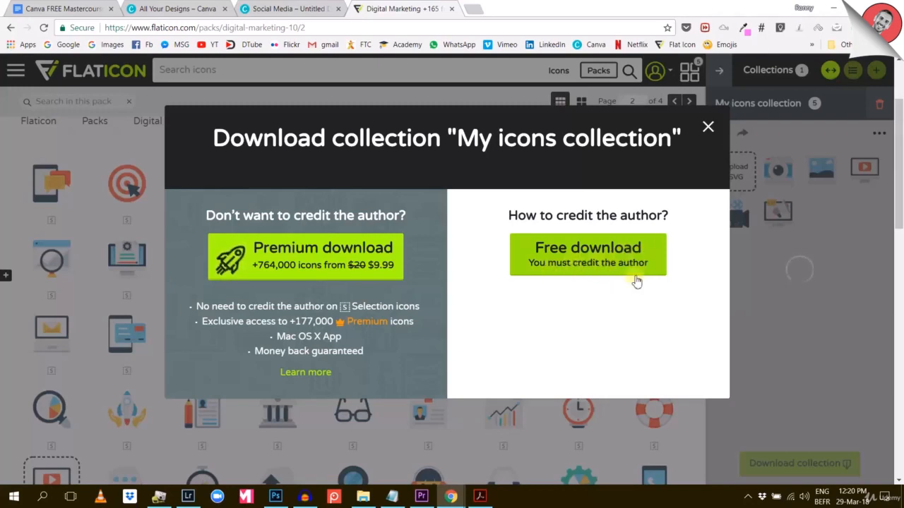
{"action": "left_click", "coordinate": [595, 263]}
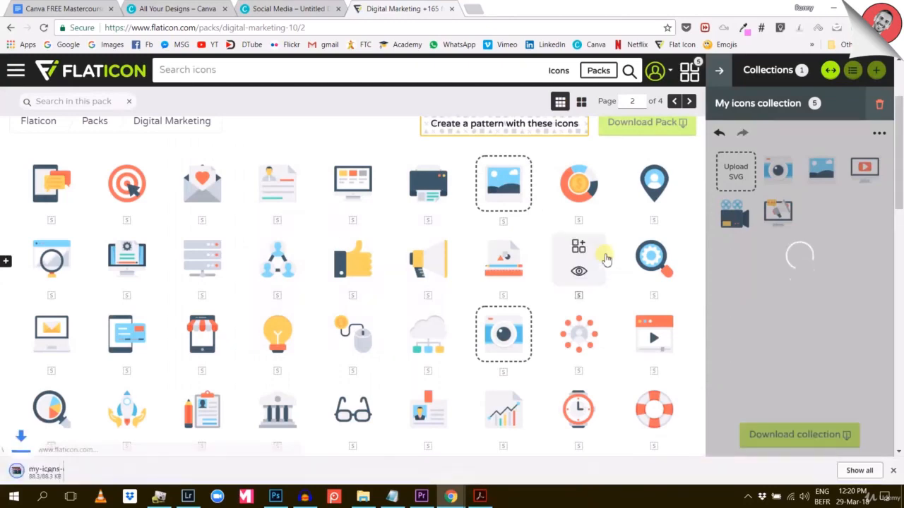
Open the downloaded zip archive, extract its png folder to the Desktop and close the archive
{"action": "left_click", "coordinate": [44, 469]}
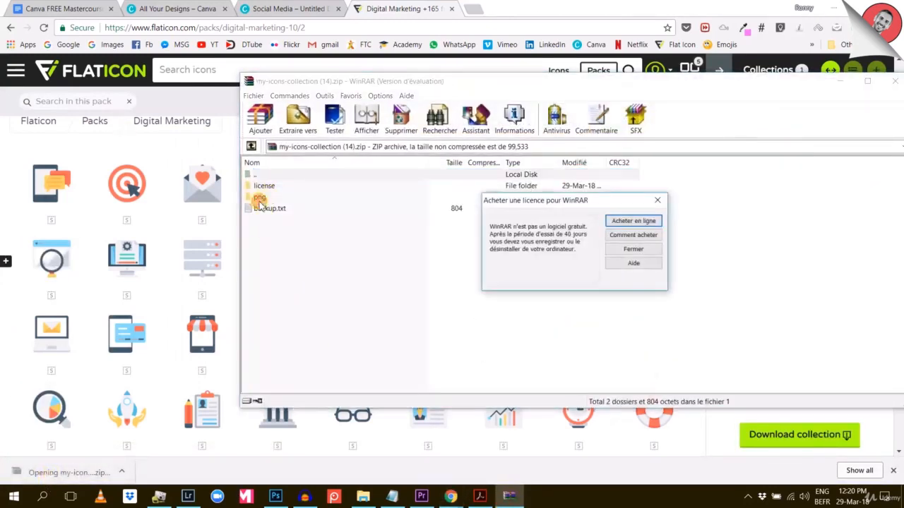
{"action": "left_click", "coordinate": [666, 196]}
{"action": "left_click", "coordinate": [269, 200]}
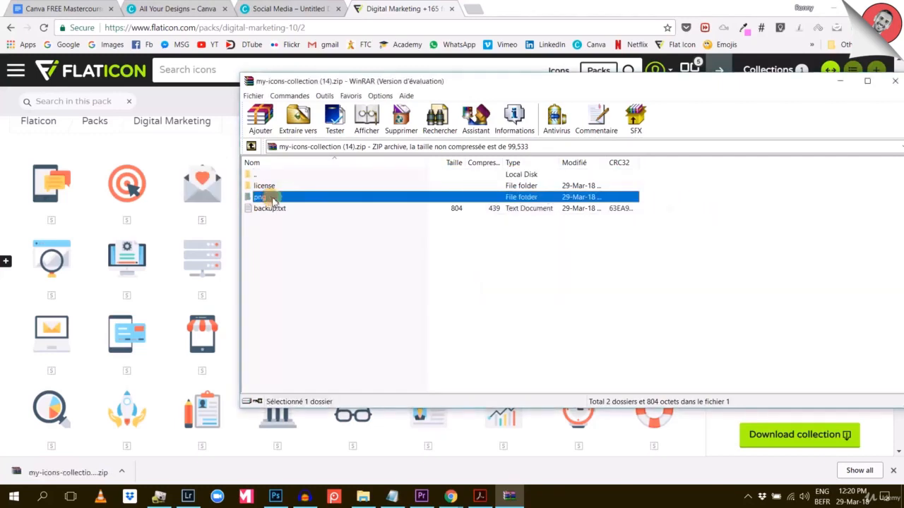
{"action": "left_click", "coordinate": [299, 117]}
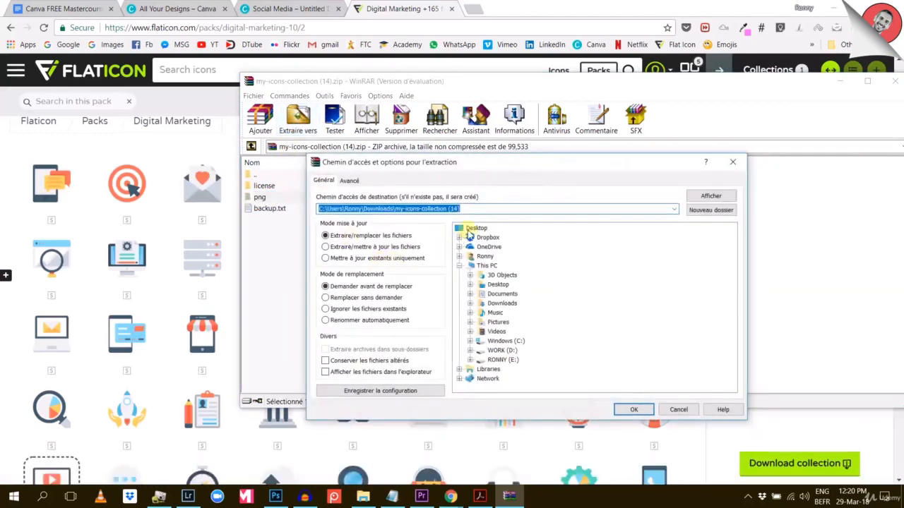
{"action": "left_click", "coordinate": [474, 228]}
{"action": "left_click", "coordinate": [634, 411]}
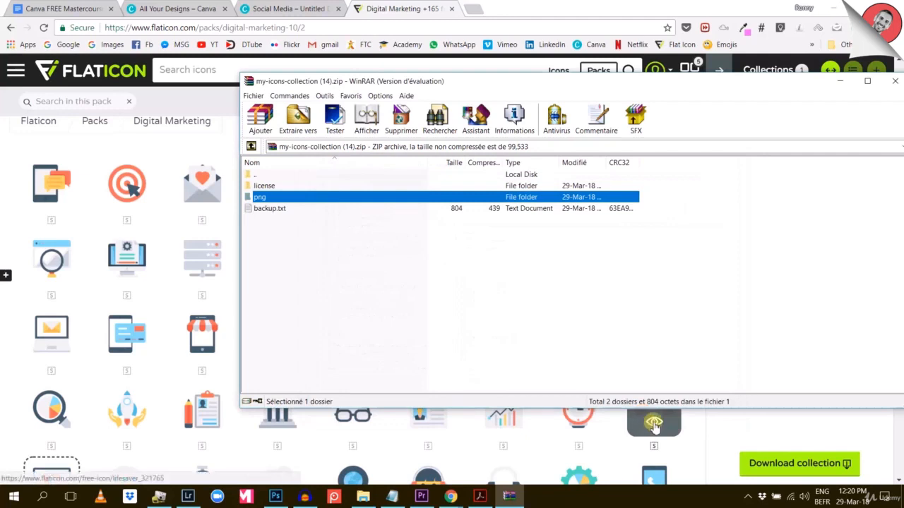
{"action": "left_click", "coordinate": [894, 80]}
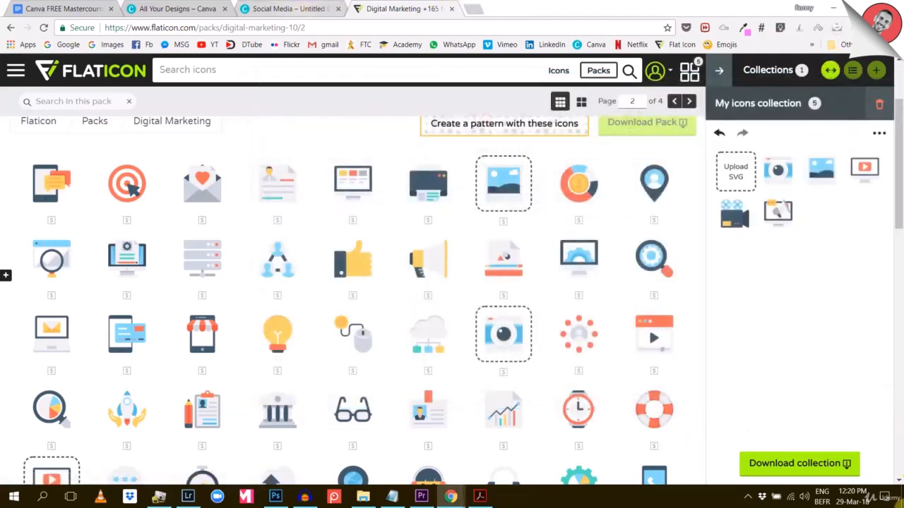
Open the extracted png folder on the desktop and upload all five icons to the Canva design's uploads
{"action": "left_click", "coordinate": [901, 498]}
{"action": "left_click_drag", "start_coordinate": [21, 305], "coordinate": [480, 199]}
{"action": "double_click", "coordinate": [476, 201]}
{"action": "left_click_drag", "start_coordinate": [338, 276], "coordinate": [625, 182]}
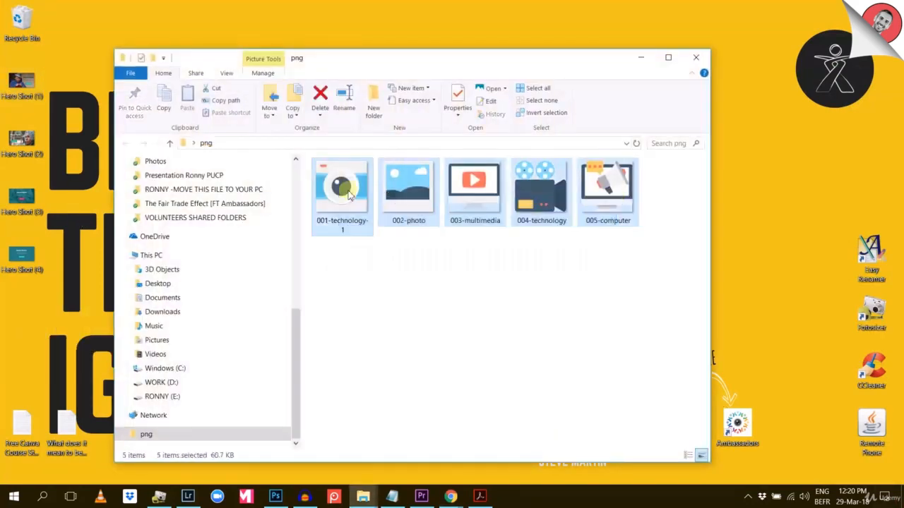
{"action": "left_click_drag", "start_coordinate": [342, 186], "coordinate": [178, 377]}
{"action": "scroll", "coordinate": [118, 369], "scroll_direction": "down", "scroll_amount": 3}
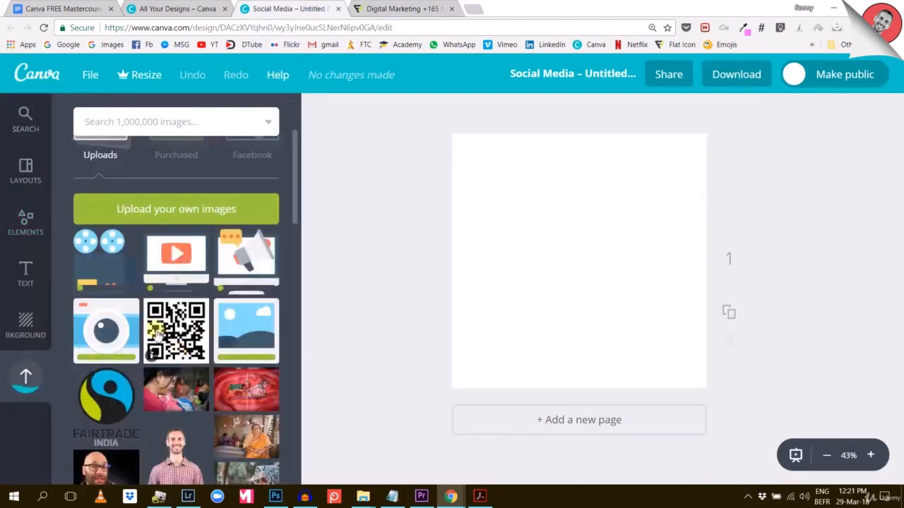
Duplicate the blank first page of the social media design four times
{"action": "left_click", "coordinate": [732, 314]}
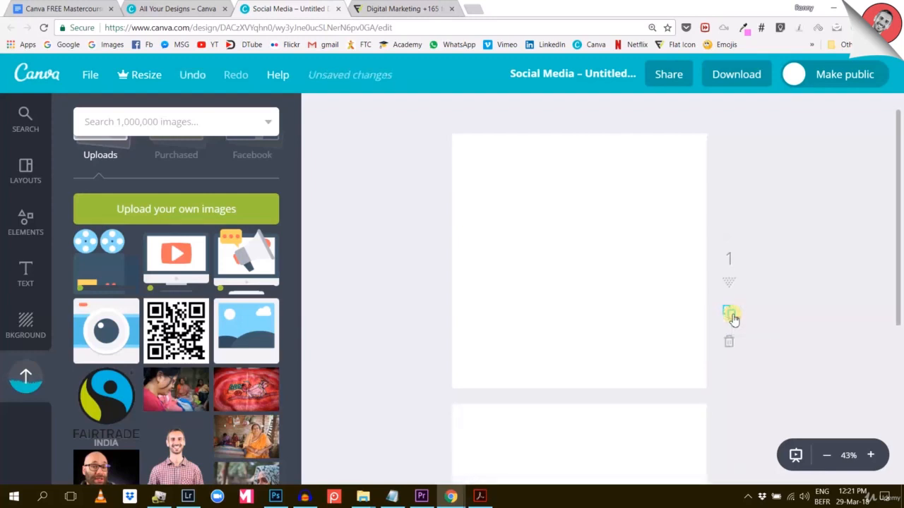
{"action": "left_click", "coordinate": [731, 315]}
{"action": "left_click", "coordinate": [732, 315]}
{"action": "left_click", "coordinate": [732, 315]}
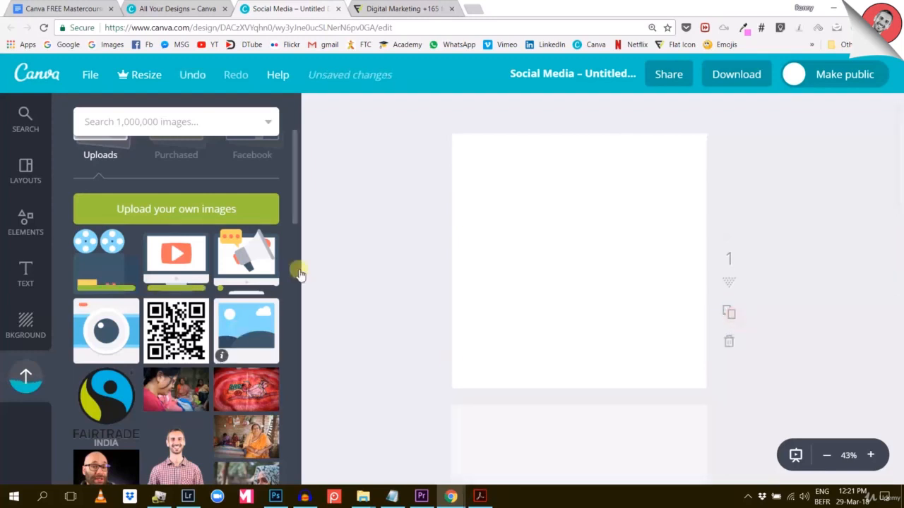
{"action": "left_click", "coordinate": [376, 221]}
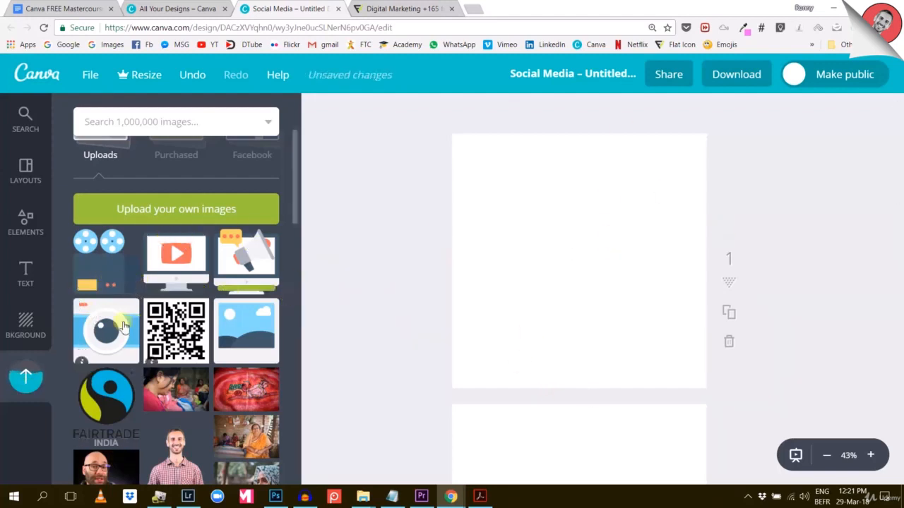
Place the film camera icon on page 1, the video player monitor on page 2 and the megaphone monitor on page 3
{"action": "left_click", "coordinate": [111, 270]}
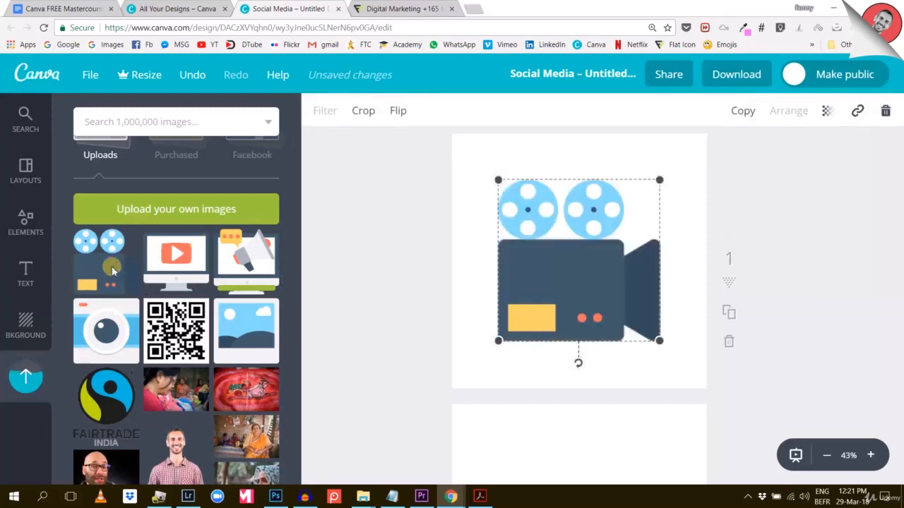
{"action": "scroll", "coordinate": [494, 276], "scroll_direction": "down", "scroll_amount": 5}
{"action": "left_click", "coordinate": [563, 326]}
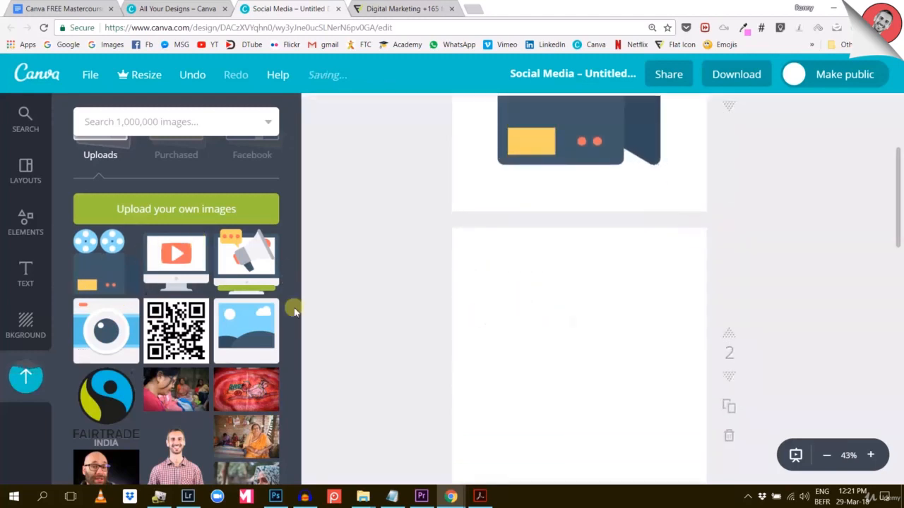
{"action": "left_click", "coordinate": [176, 261]}
{"action": "scroll", "coordinate": [424, 246], "scroll_direction": "down", "scroll_amount": 5}
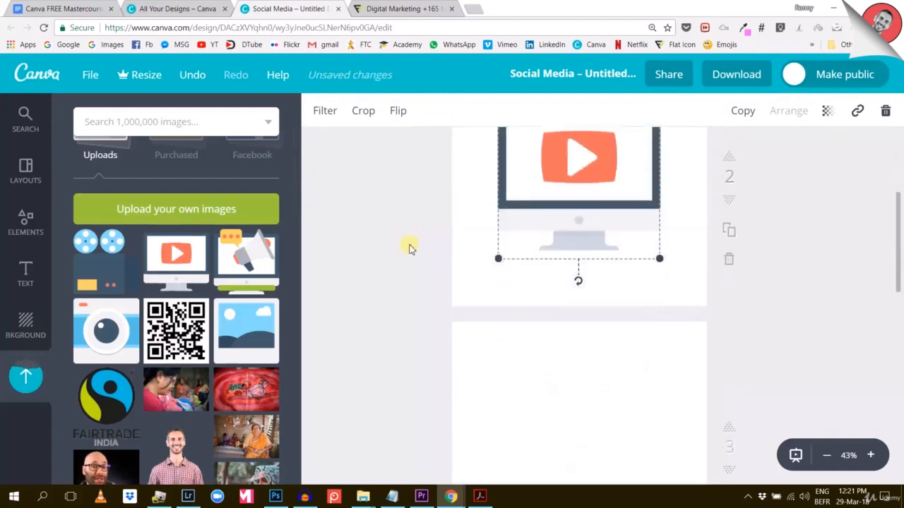
{"action": "left_click", "coordinate": [589, 294]}
{"action": "left_click", "coordinate": [241, 262]}
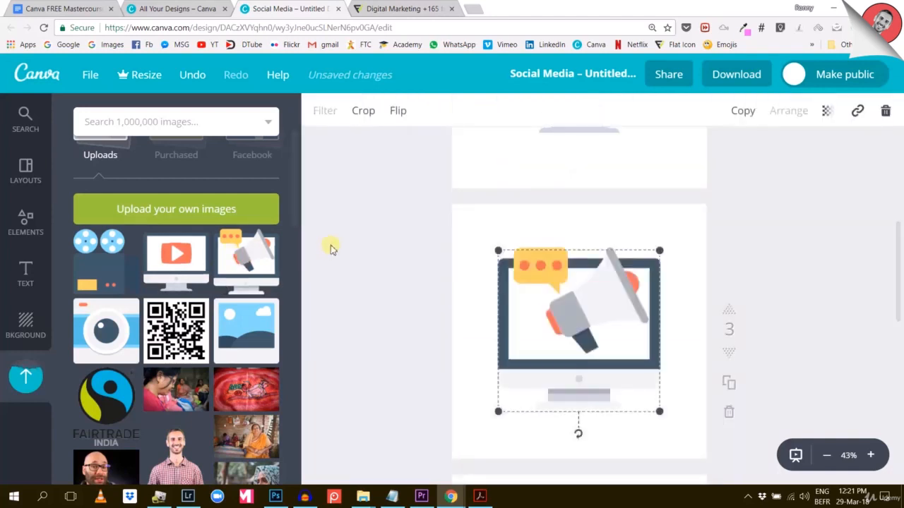
Place the photo camera icon on page 4 and the landscape picture icon on page 5
{"action": "scroll", "coordinate": [329, 245], "scroll_direction": "down", "scroll_amount": 5}
{"action": "left_click", "coordinate": [508, 317]}
{"action": "left_click", "coordinate": [123, 318]}
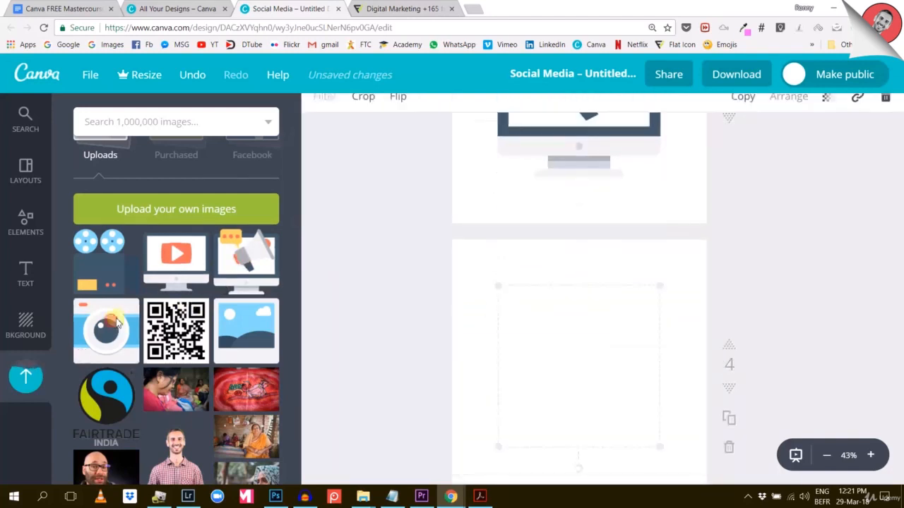
{"action": "scroll", "coordinate": [393, 299], "scroll_direction": "down", "scroll_amount": 5}
{"action": "left_click", "coordinate": [548, 342]}
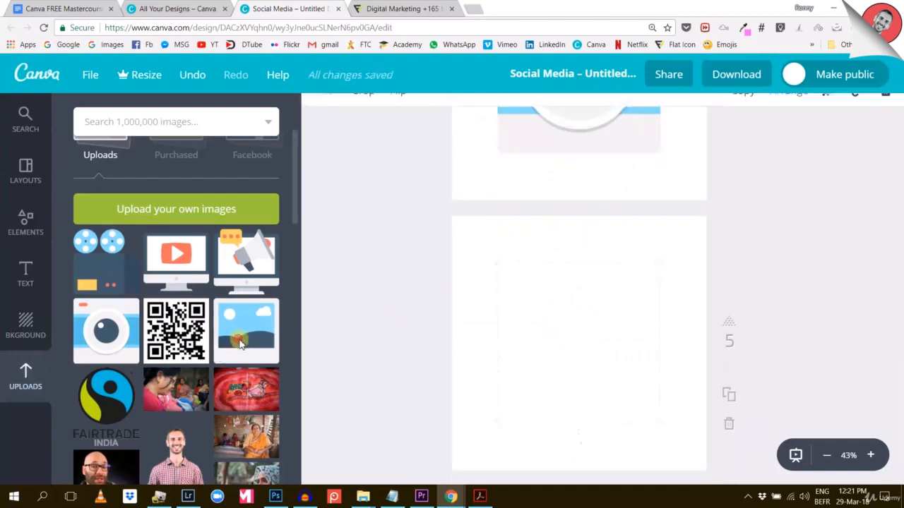
{"action": "left_click", "coordinate": [246, 331]}
Deselect the icon and review all five pages of the design for a consistent icon style
{"action": "scroll", "coordinate": [805, 282], "scroll_direction": "up", "scroll_amount": 5}
{"action": "scroll", "coordinate": [807, 292], "scroll_direction": "up", "scroll_amount": 10}
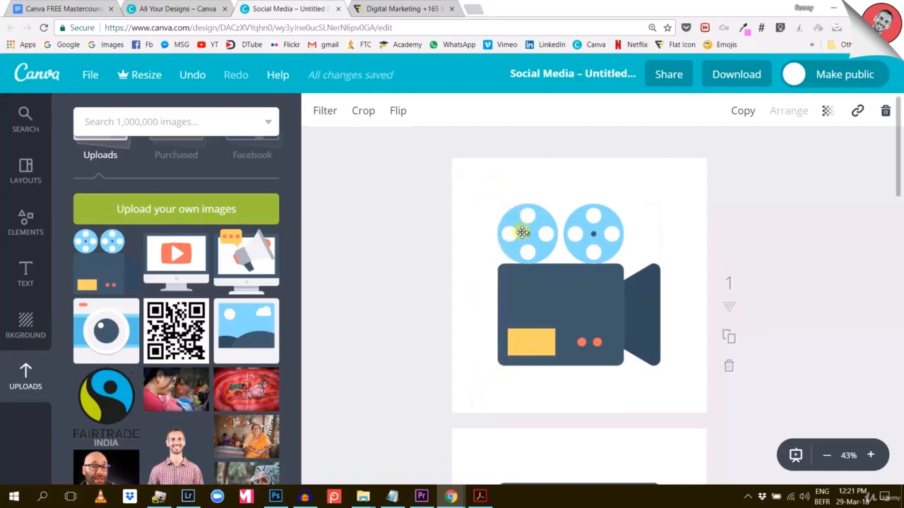
{"action": "left_click", "coordinate": [778, 209]}
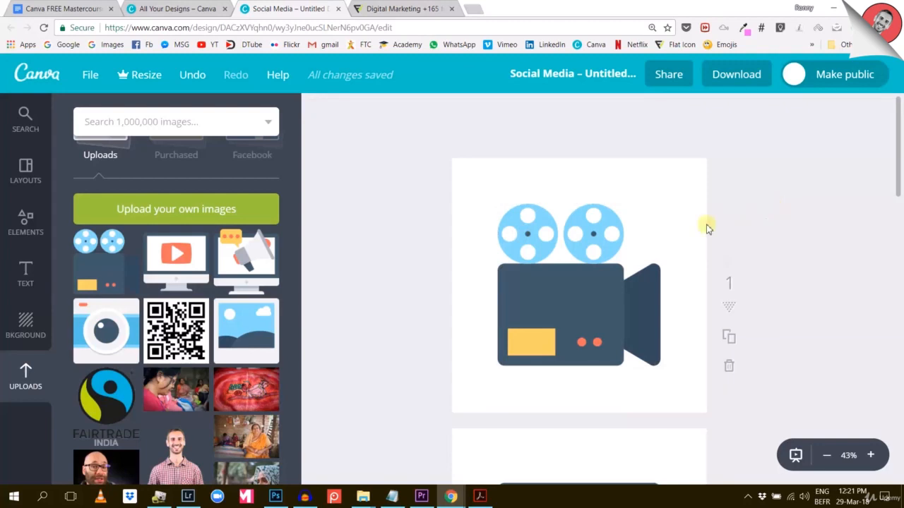
{"action": "scroll", "coordinate": [708, 228], "scroll_direction": "down", "scroll_amount": 9}
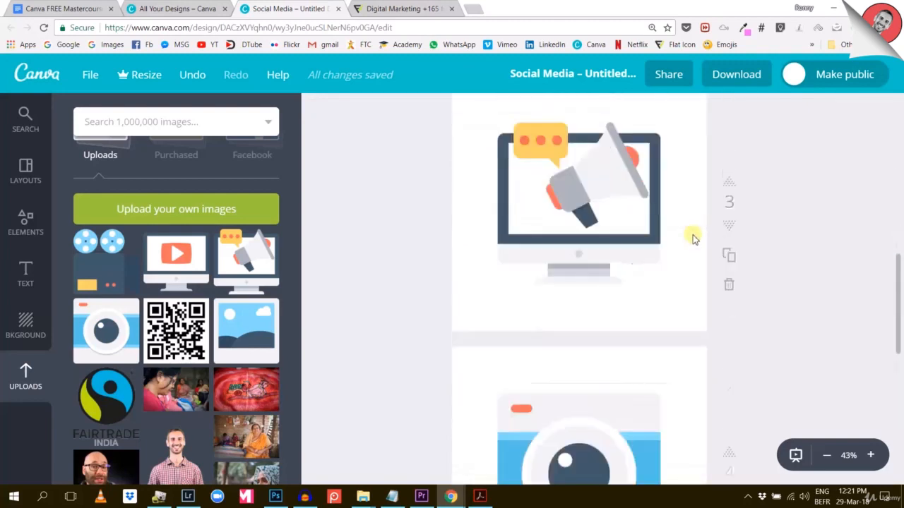
{"action": "scroll", "coordinate": [693, 239], "scroll_direction": "down", "scroll_amount": 8}
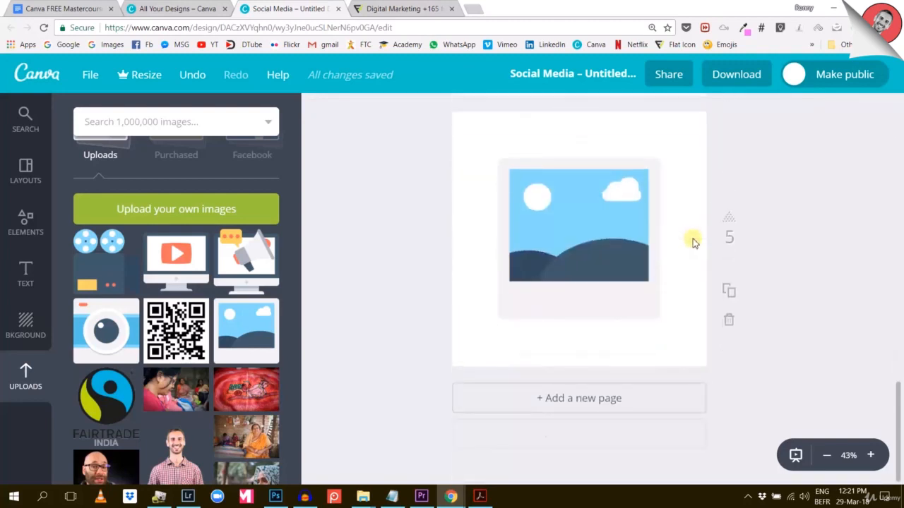
{"action": "scroll", "coordinate": [693, 239], "scroll_direction": "up", "scroll_amount": 15}
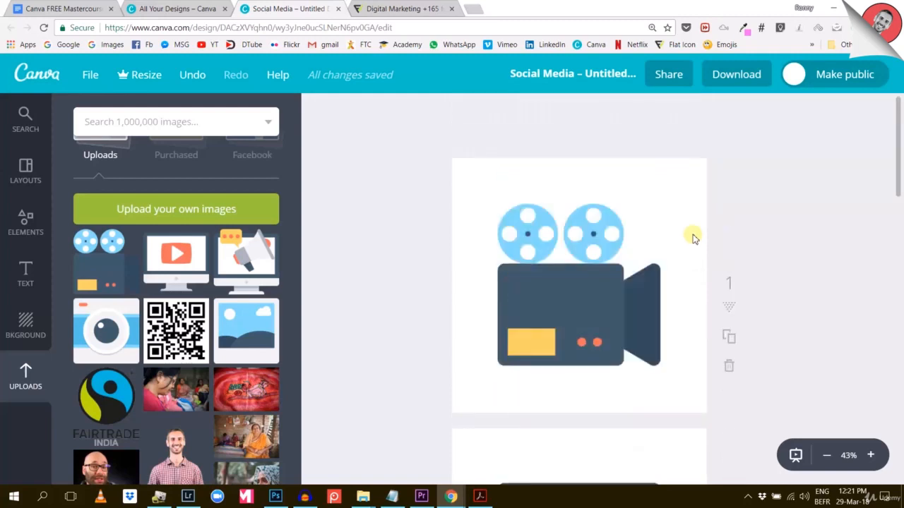
{"action": "scroll", "coordinate": [692, 238], "scroll_direction": "down", "scroll_amount": 12}
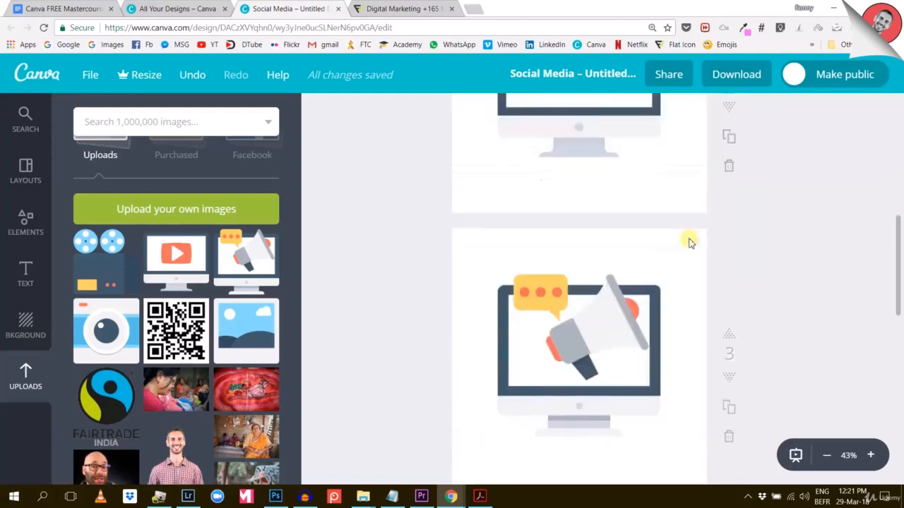
{"action": "scroll", "coordinate": [691, 243], "scroll_direction": "down", "scroll_amount": 3}
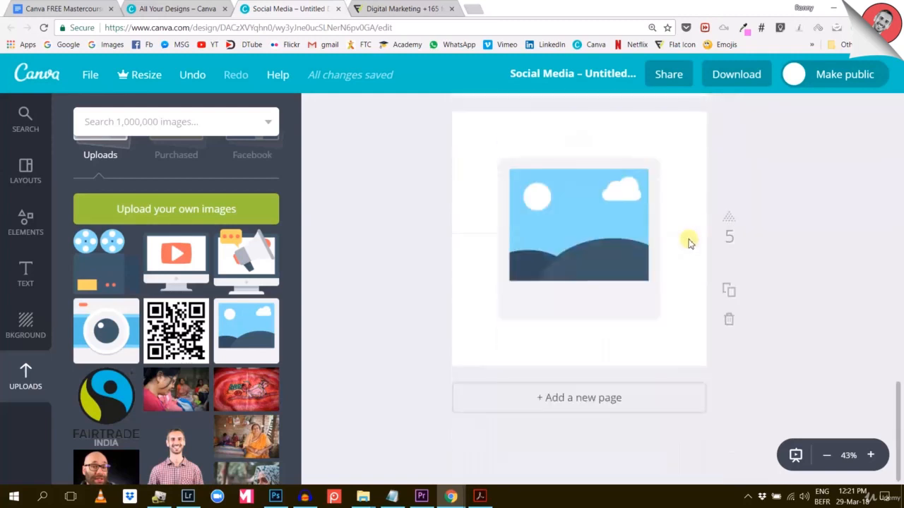
{"action": "scroll", "coordinate": [691, 246], "scroll_direction": "up", "scroll_amount": 15}
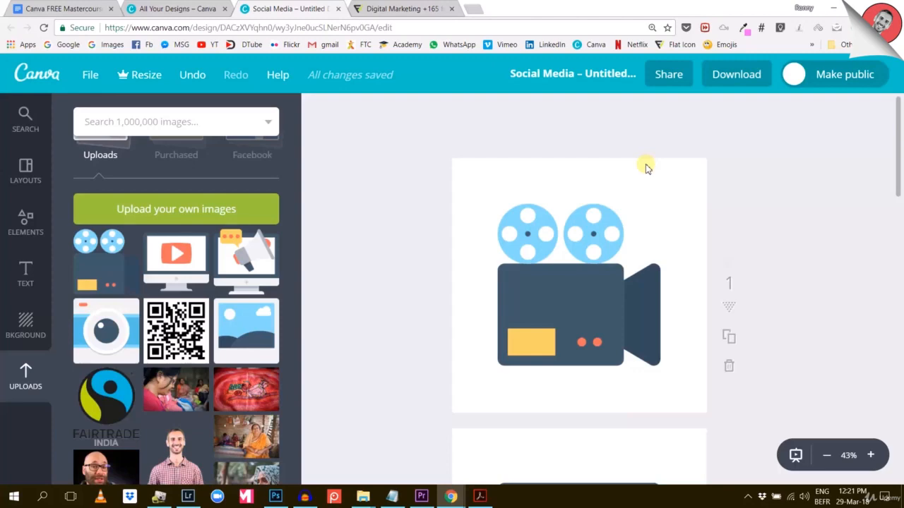
{"action": "scroll", "coordinate": [644, 170], "scroll_direction": "down", "scroll_amount": 3}
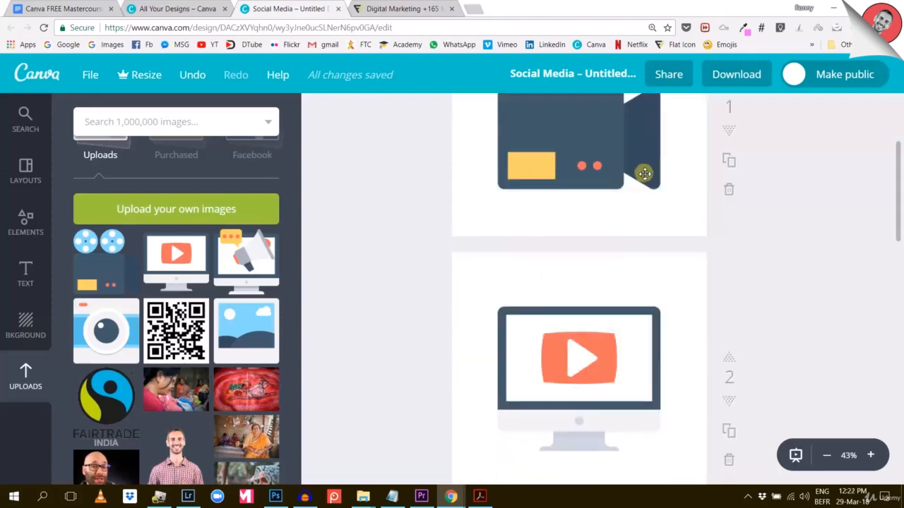
Choose a file type for the five-page icon design and download it as images
{"action": "left_click", "coordinate": [736, 74]}
{"action": "left_click", "coordinate": [706, 151]}
{"action": "left_click", "coordinate": [685, 188]}
{"action": "left_click", "coordinate": [714, 416]}
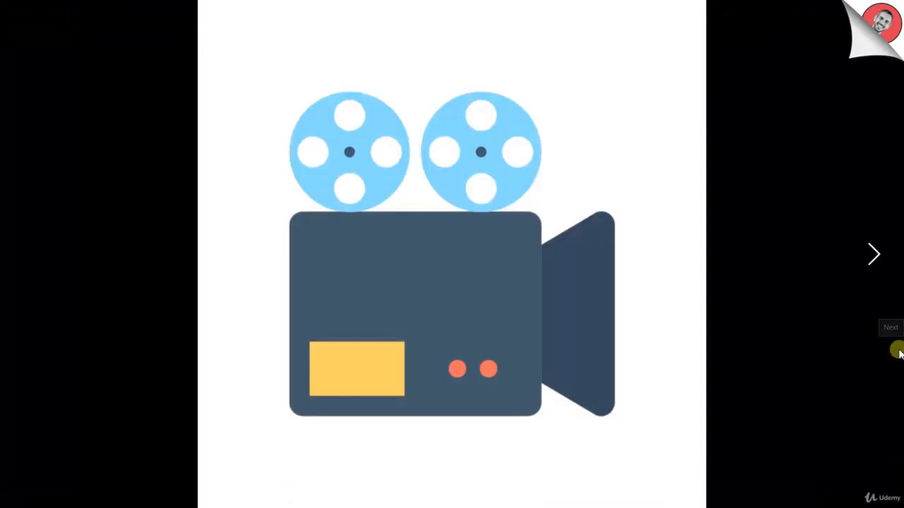
View the downloaded icon images one after another in the photo viewer
{"action": "left_click", "coordinate": [898, 352]}
{"action": "left_click", "coordinate": [899, 352]}
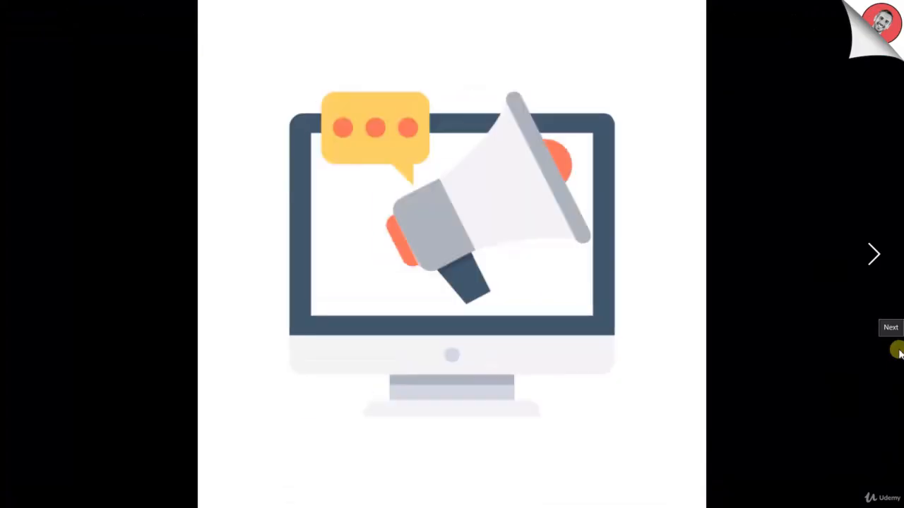
{"action": "left_click", "coordinate": [899, 352]}
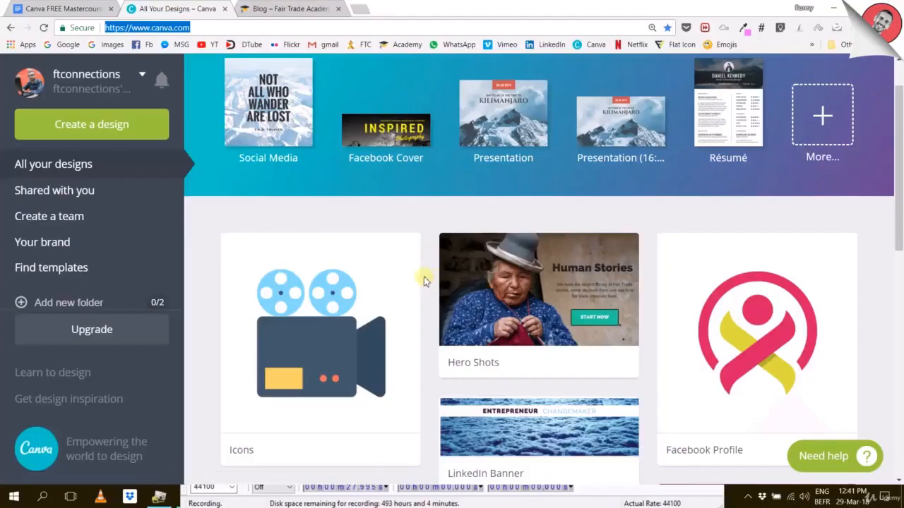
Examine the header images and titles of the posts on the Fair Trade Academy blog page
{"action": "scroll", "coordinate": [424, 275], "scroll_direction": "down", "scroll_amount": 1}
{"action": "scroll", "coordinate": [422, 279], "scroll_direction": "up", "scroll_amount": 2}
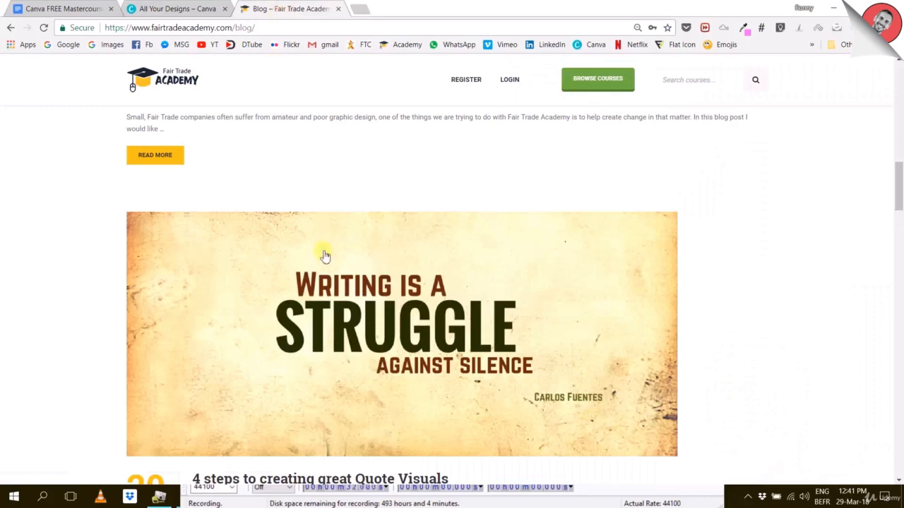
{"action": "scroll", "coordinate": [324, 248], "scroll_direction": "up", "scroll_amount": 15}
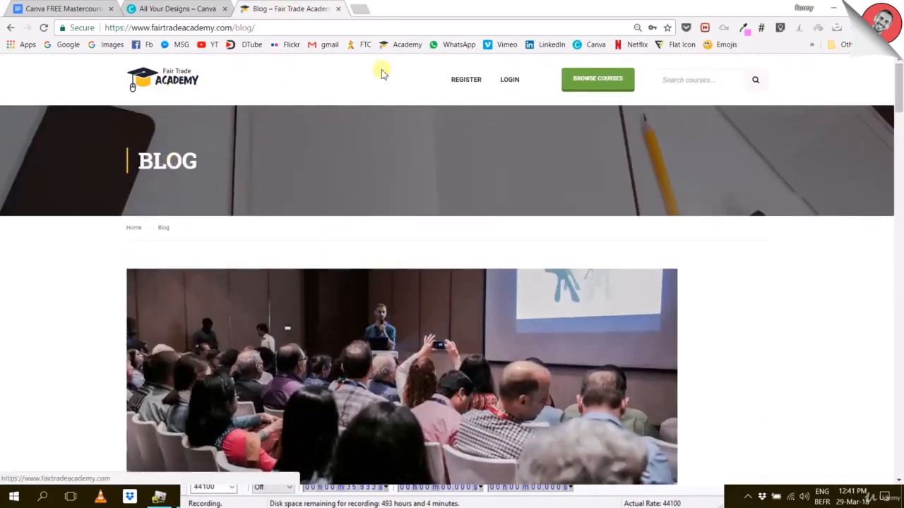
{"action": "scroll", "coordinate": [488, 274], "scroll_direction": "down", "scroll_amount": 3}
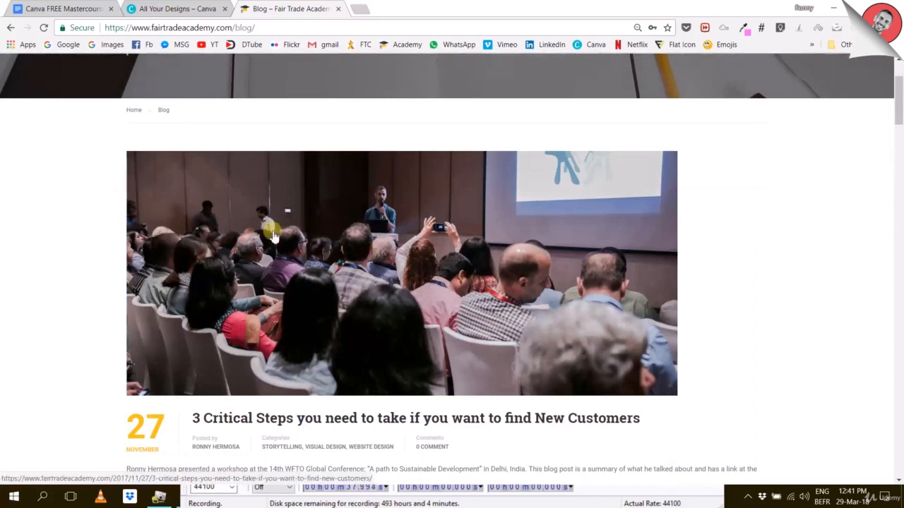
{"action": "scroll", "coordinate": [248, 242], "scroll_direction": "down", "scroll_amount": 1}
{"action": "scroll", "coordinate": [251, 241], "scroll_direction": "down", "scroll_amount": 7}
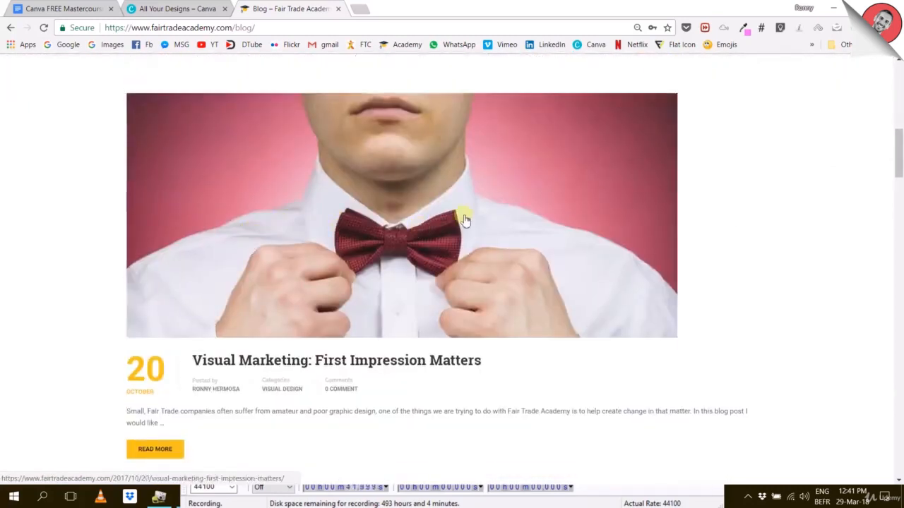
{"action": "scroll", "coordinate": [404, 305], "scroll_direction": "down", "scroll_amount": 8}
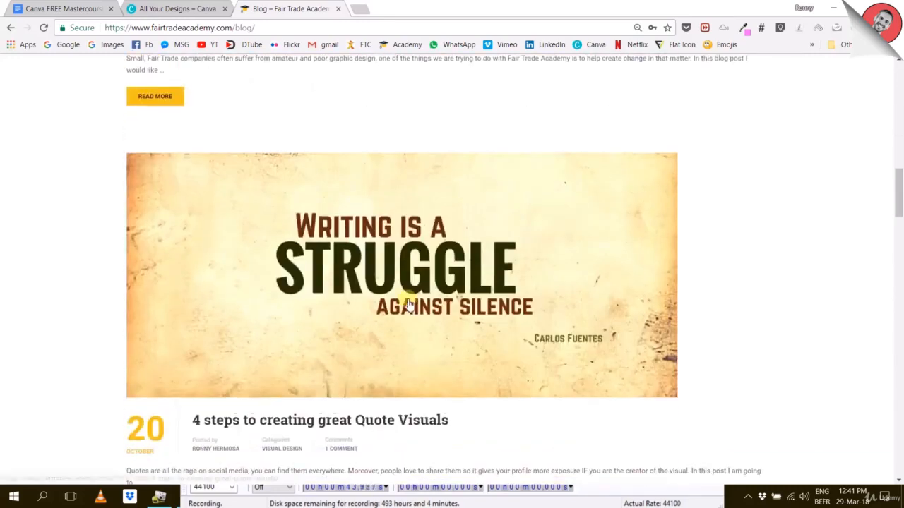
{"action": "scroll", "coordinate": [412, 297], "scroll_direction": "down", "scroll_amount": 11}
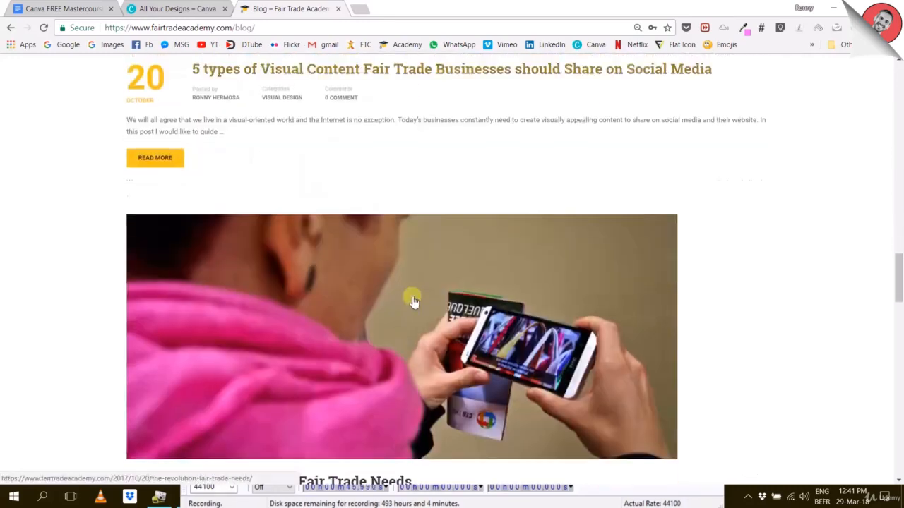
{"action": "scroll", "coordinate": [413, 300], "scroll_direction": "down", "scroll_amount": 7}
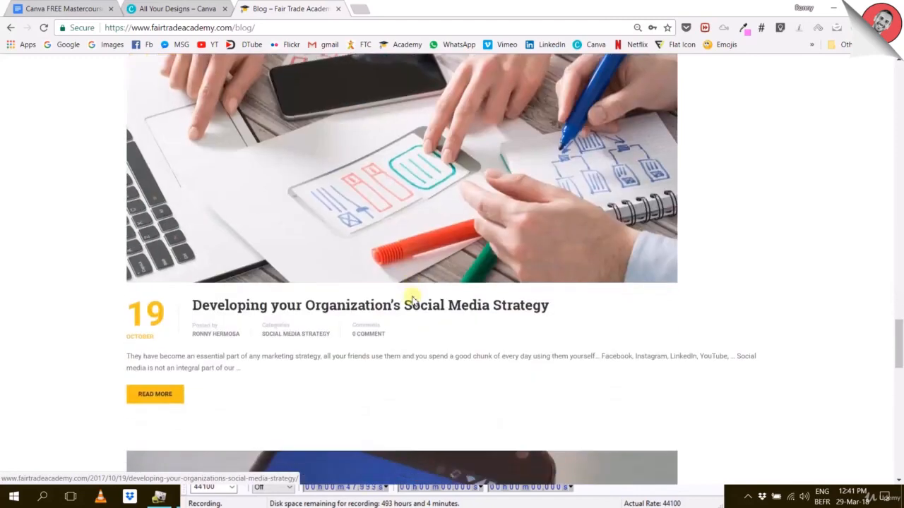
{"action": "scroll", "coordinate": [414, 297], "scroll_direction": "down", "scroll_amount": 4}
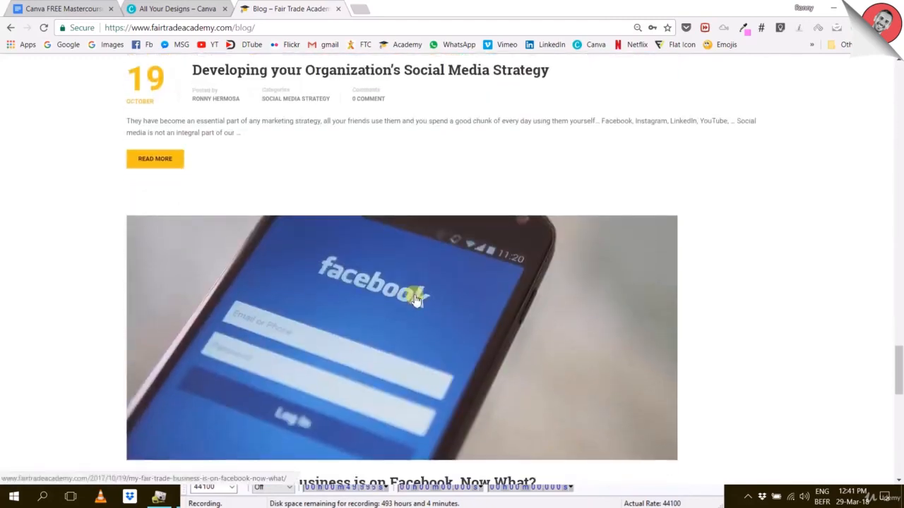
{"action": "scroll", "coordinate": [414, 297], "scroll_direction": "up", "scroll_amount": 10}
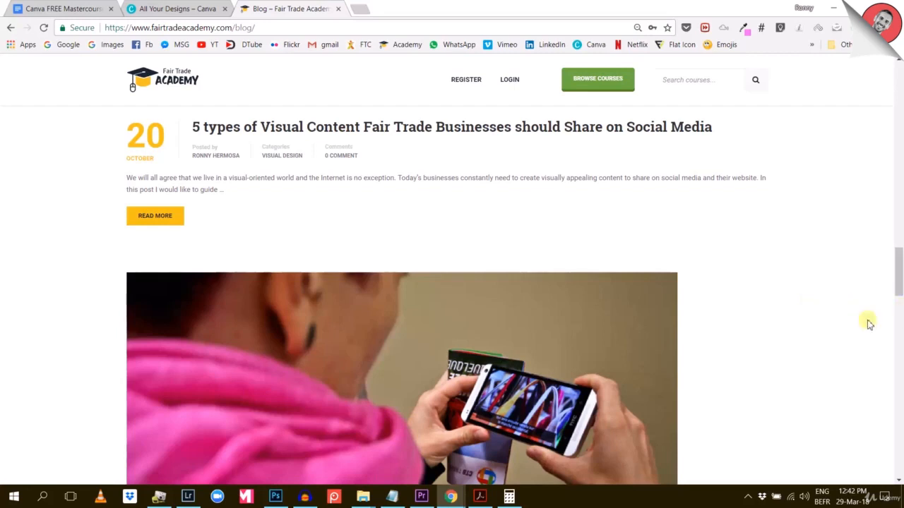
{"action": "scroll", "coordinate": [815, 284], "scroll_direction": "down", "scroll_amount": 2}
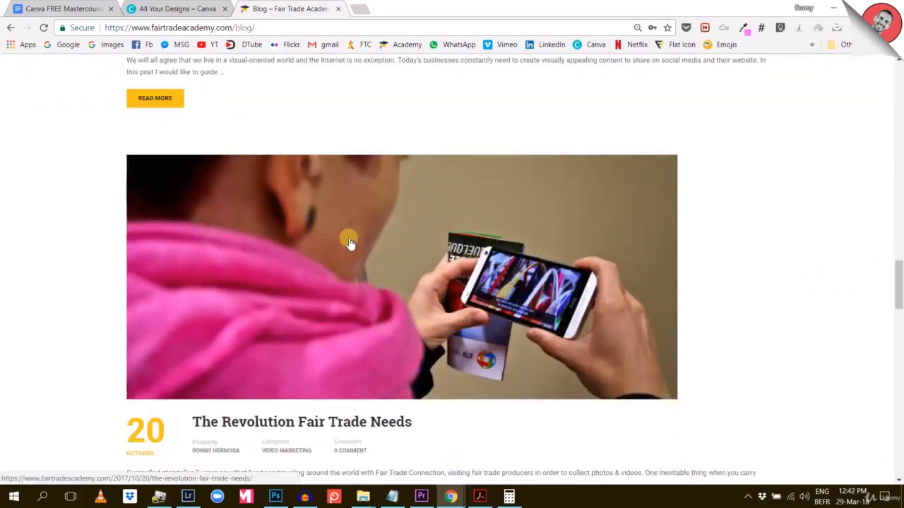
{"action": "scroll", "coordinate": [869, 253], "scroll_direction": "down", "scroll_amount": 5}
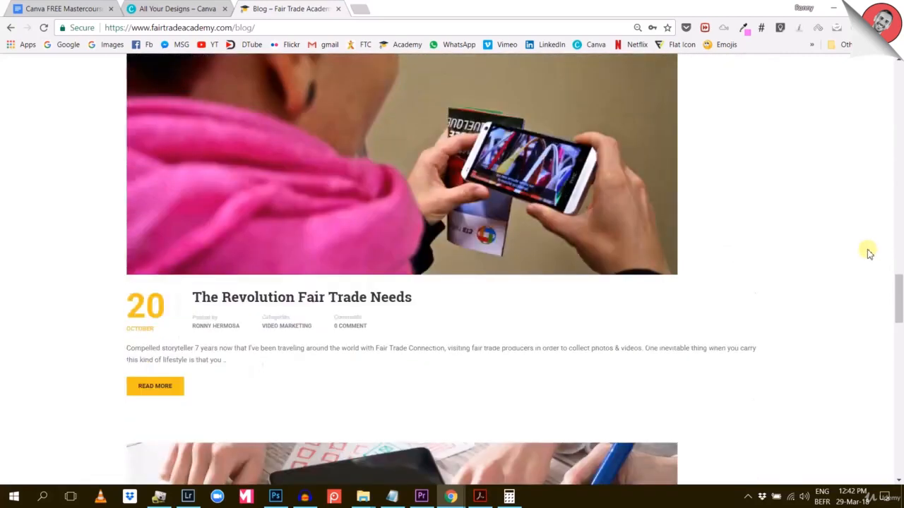
{"action": "scroll", "coordinate": [870, 252], "scroll_direction": "down", "scroll_amount": 7}
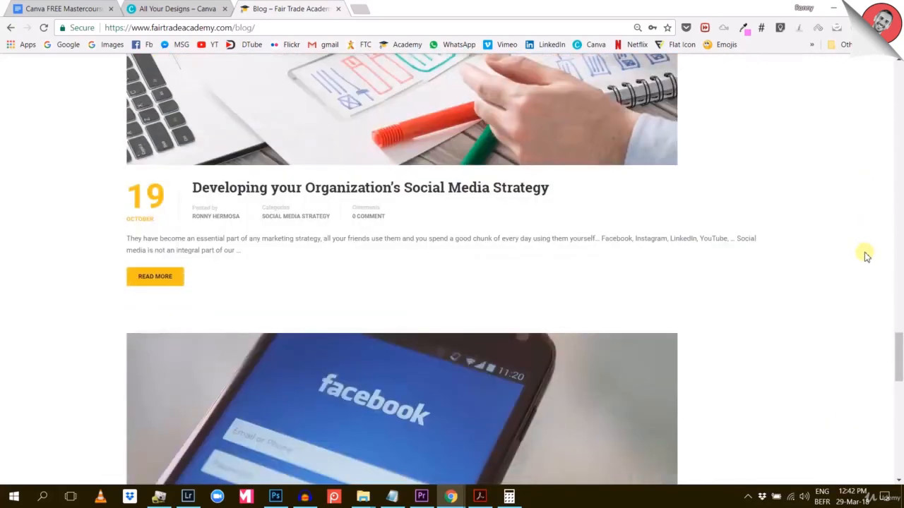
{"action": "scroll", "coordinate": [714, 190], "scroll_direction": "down", "scroll_amount": 7}
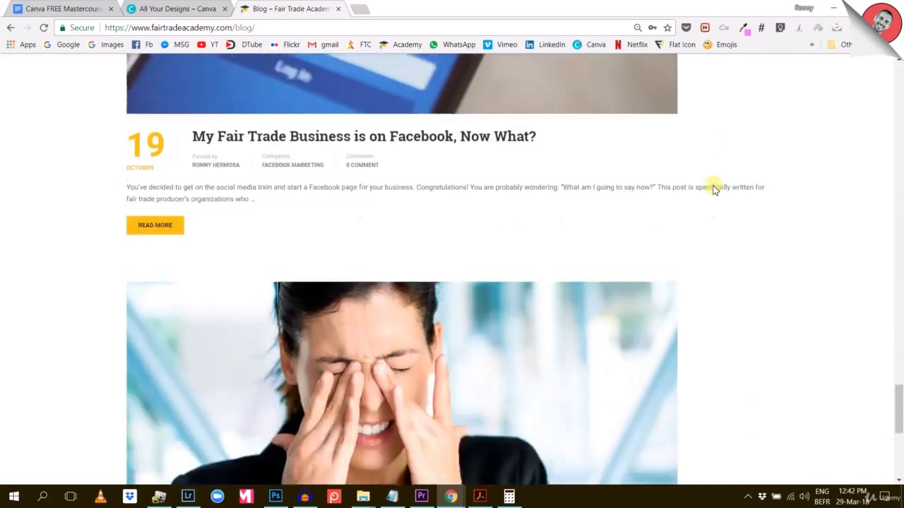
{"action": "scroll", "coordinate": [713, 189], "scroll_direction": "down", "scroll_amount": 1}
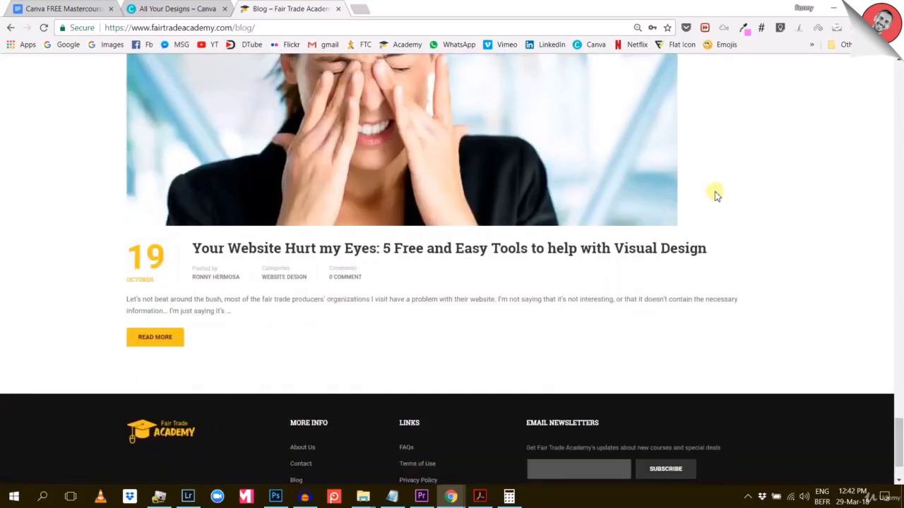
{"action": "scroll", "coordinate": [715, 195], "scroll_direction": "up", "scroll_amount": 14}
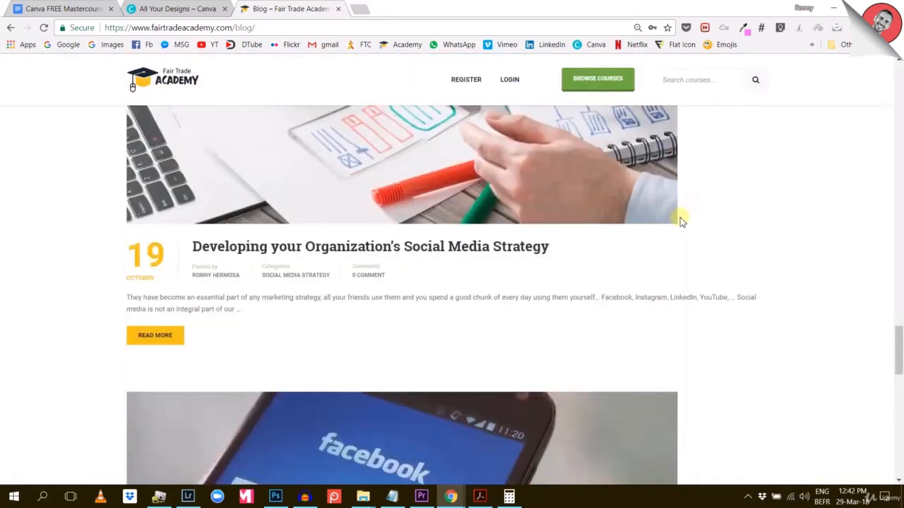
{"action": "scroll", "coordinate": [682, 222], "scroll_direction": "up", "scroll_amount": 8}
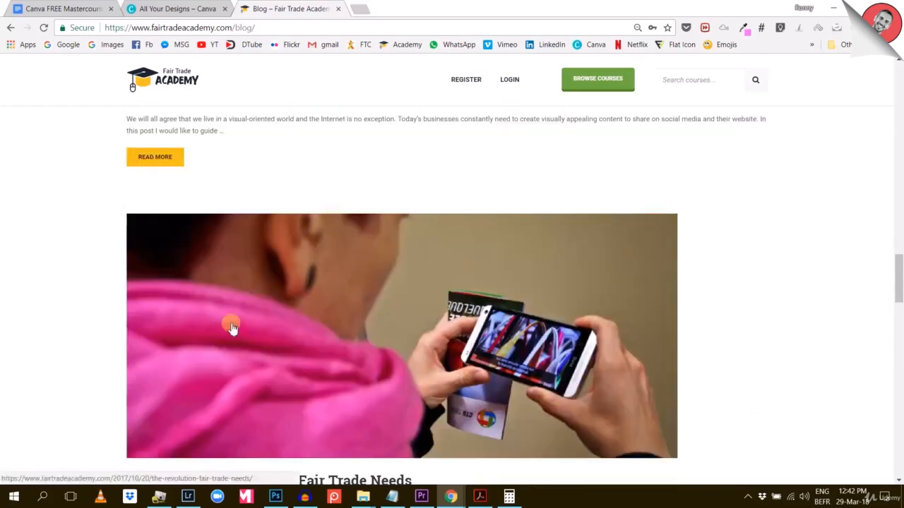
{"action": "scroll", "coordinate": [396, 263], "scroll_direction": "down", "scroll_amount": 2}
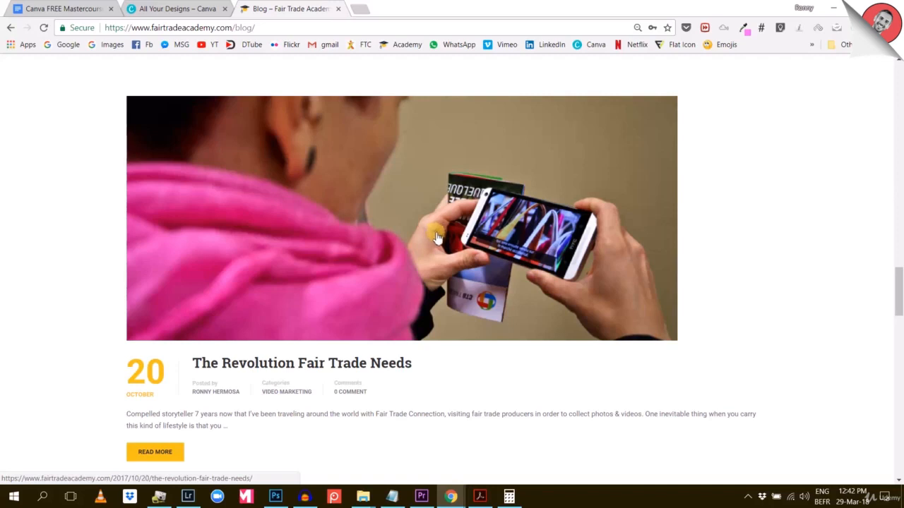
Save the header image of "The Revolution Fair Trade Needs" post as a PNG on the desktop and place it mid-desktop
{"action": "right_click", "coordinate": [424, 190]}
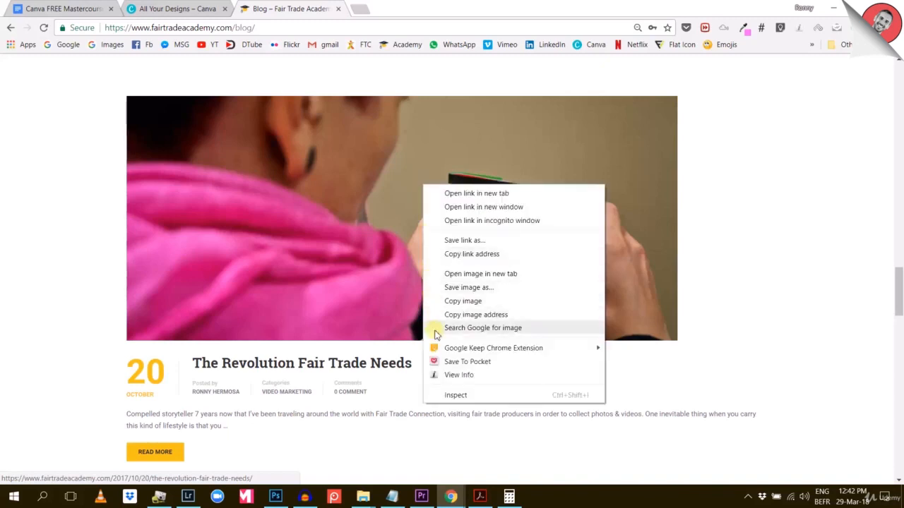
{"action": "left_click", "coordinate": [460, 288]}
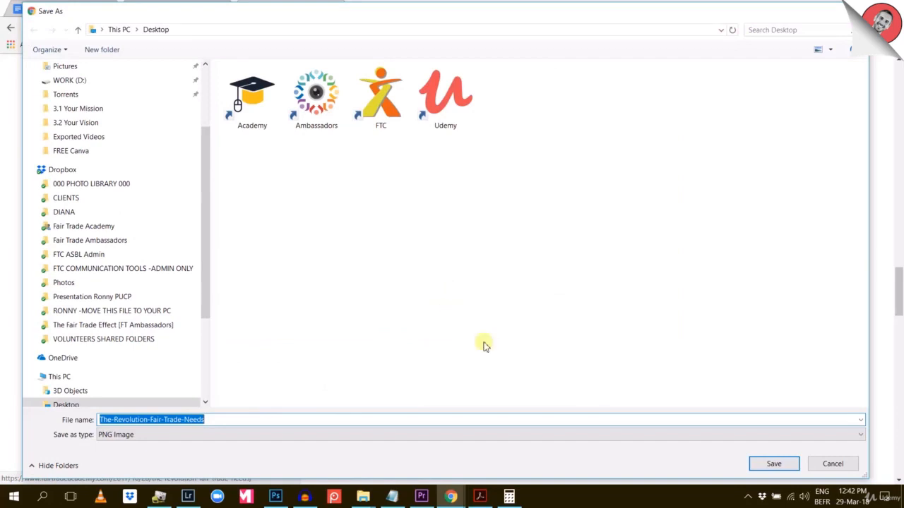
{"action": "left_click", "coordinate": [772, 463]}
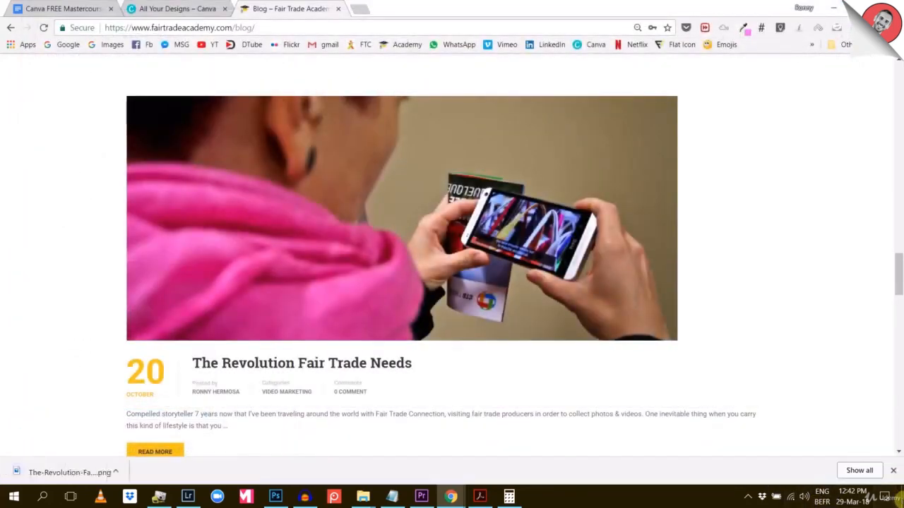
{"action": "key", "text": "super+d"}
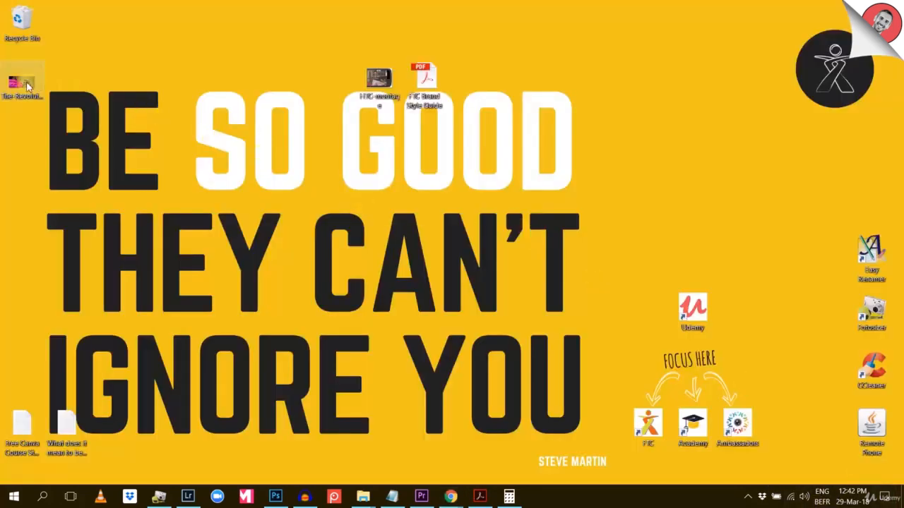
{"action": "left_click_drag", "start_coordinate": [21, 83], "coordinate": [421, 259]}
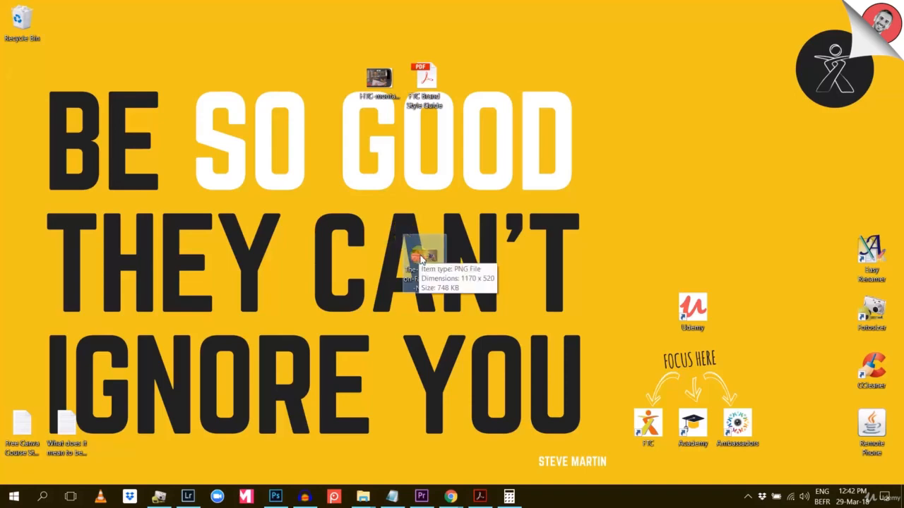
Check the pixel dimensions of the saved header image in its file properties
{"action": "right_click", "coordinate": [421, 258]}
{"action": "left_click", "coordinate": [474, 476]}
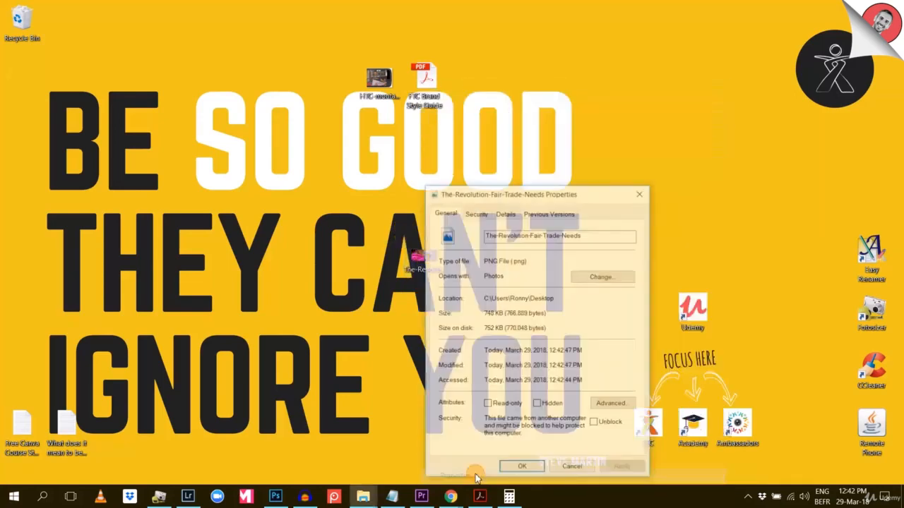
{"action": "left_click", "coordinate": [506, 214]}
{"action": "left_click", "coordinate": [481, 279]}
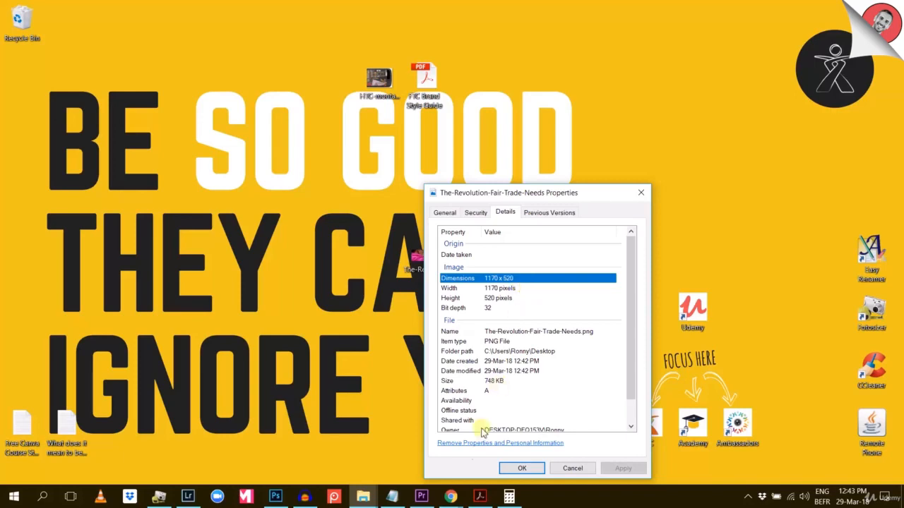
Look at the post's header image on the blog page again and return to the desktop
{"action": "left_click", "coordinate": [450, 497]}
{"action": "left_click", "coordinate": [494, 467]}
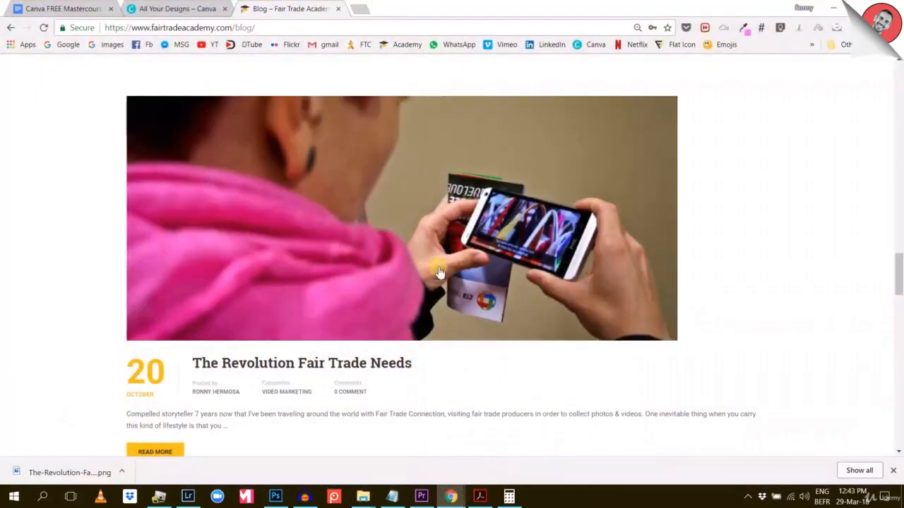
{"action": "scroll", "coordinate": [440, 306], "scroll_direction": "up", "scroll_amount": 5}
{"action": "scroll", "coordinate": [439, 307], "scroll_direction": "down", "scroll_amount": 5}
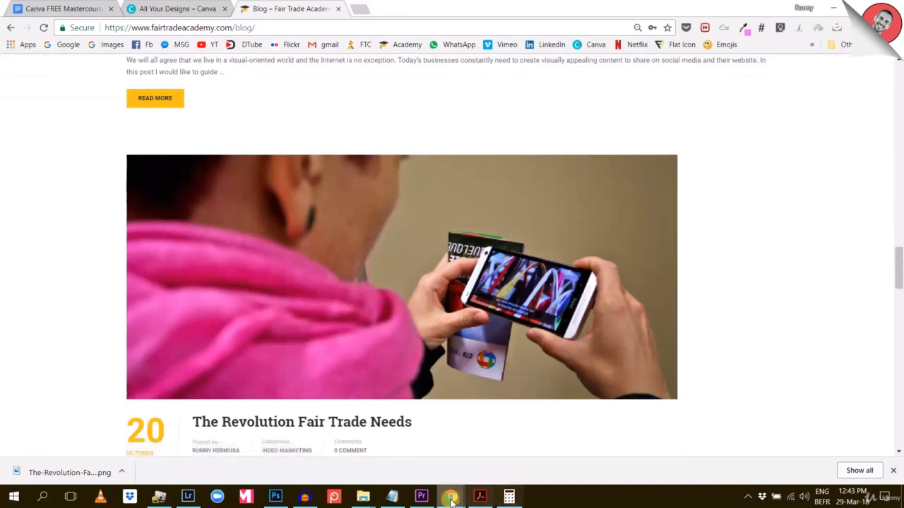
{"action": "left_click", "coordinate": [901, 497]}
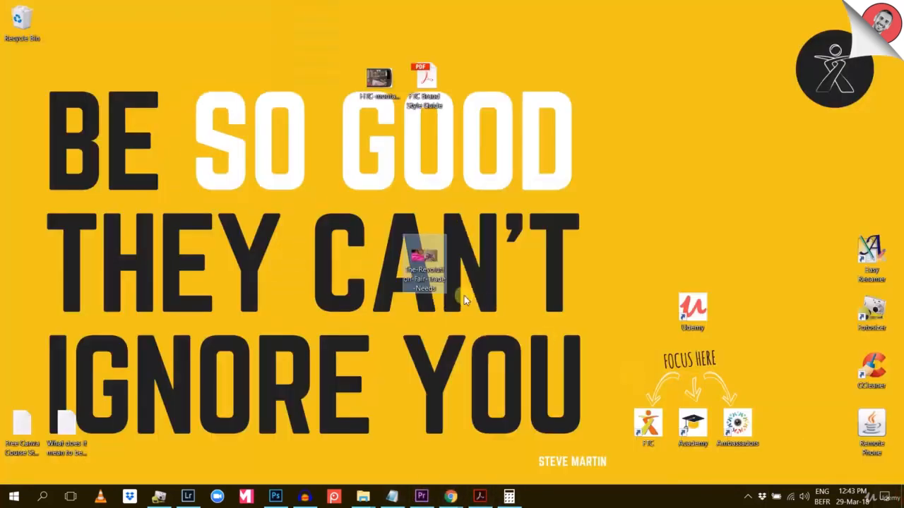
{"action": "left_click", "coordinate": [436, 270]}
{"action": "key", "text": "F2"}
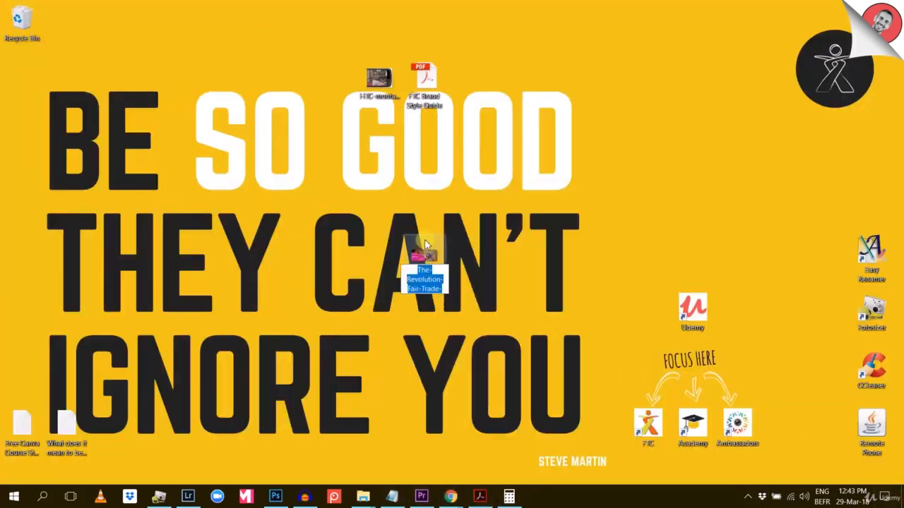
{"action": "left_click", "coordinate": [519, 241]}
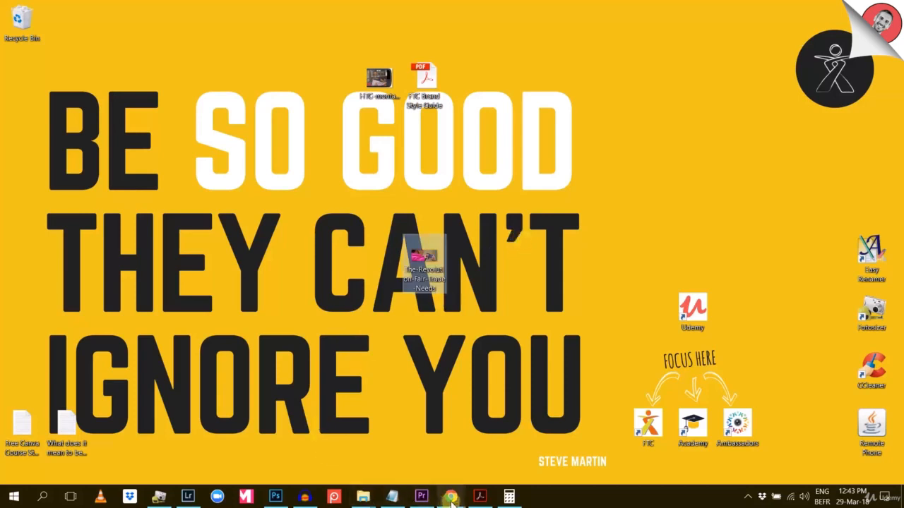
Reopen the detailed properties of The-Revolution-Fair-Trade-Needs to read its width and height
{"action": "right_click", "coordinate": [424, 263]}
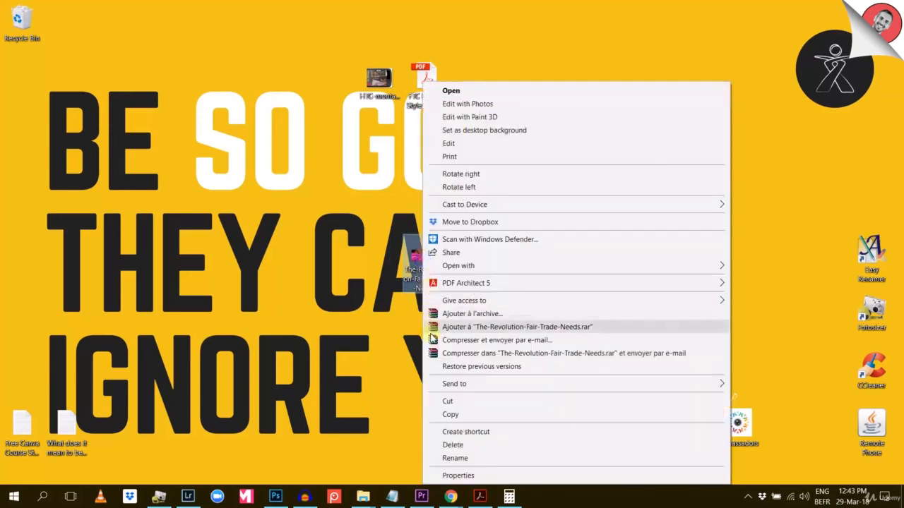
{"action": "left_click", "coordinate": [463, 475]}
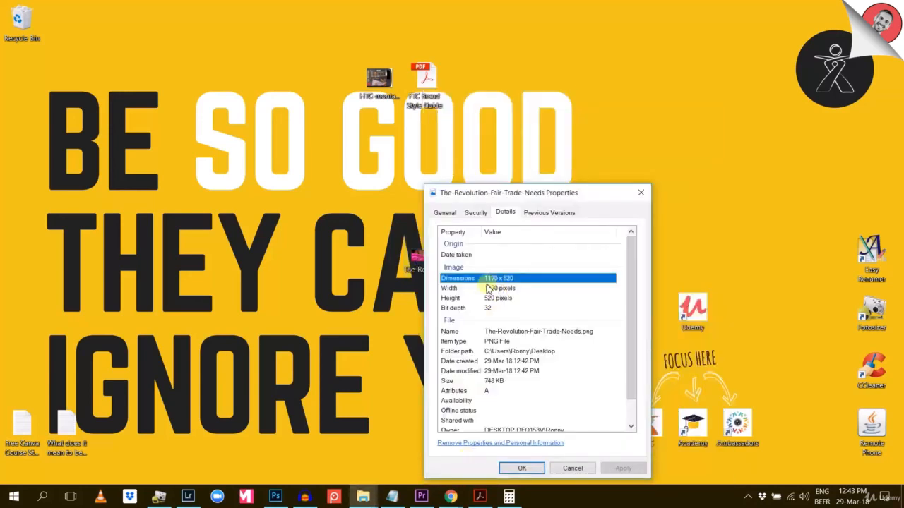
Switch to Canva in the browser and create a design with custom dimensions of 1170 × 520 px
{"action": "left_click", "coordinate": [450, 496]}
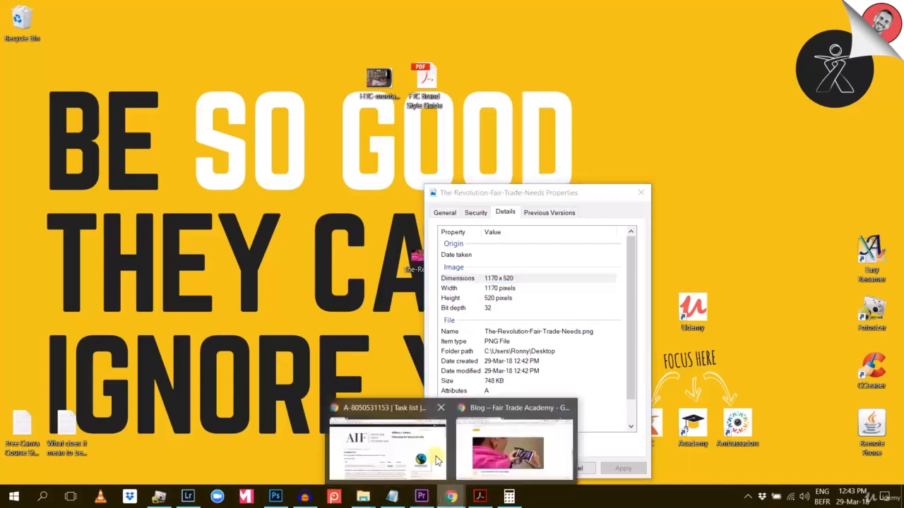
{"action": "left_click", "coordinate": [470, 443]}
{"action": "left_click", "coordinate": [180, 9]}
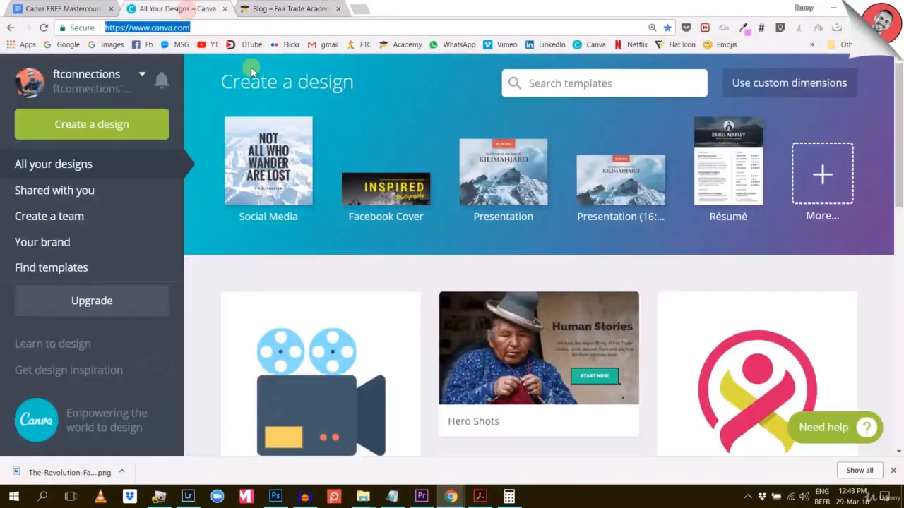
{"action": "left_click", "coordinate": [798, 91]}
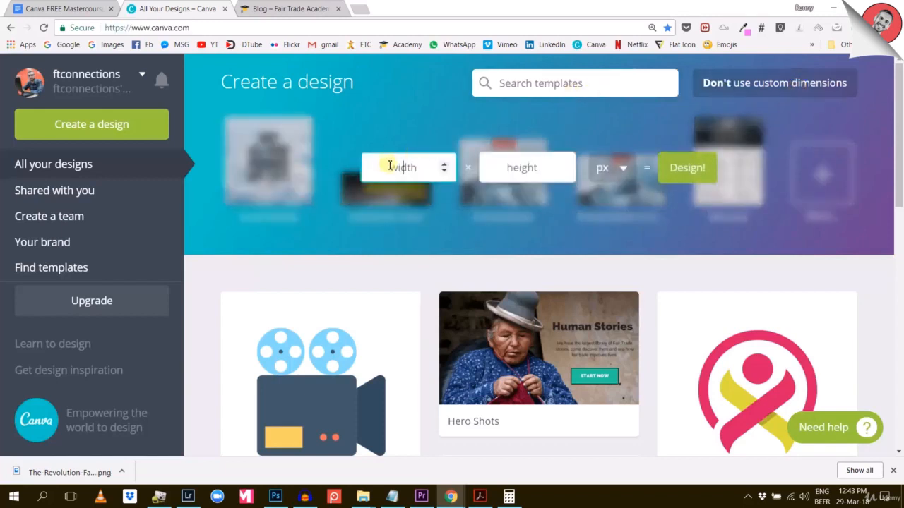
{"action": "type", "text": "1170"}
{"action": "left_click", "coordinate": [530, 170]}
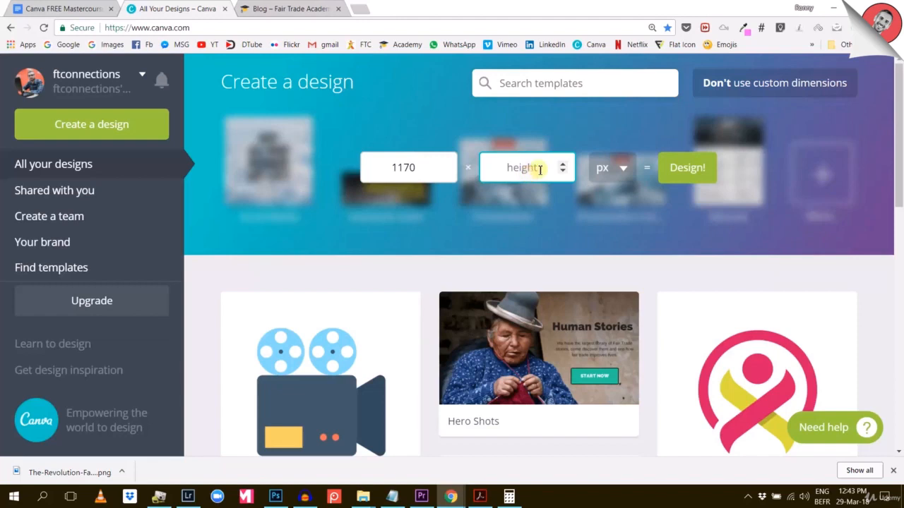
{"action": "type", "text": "520"}
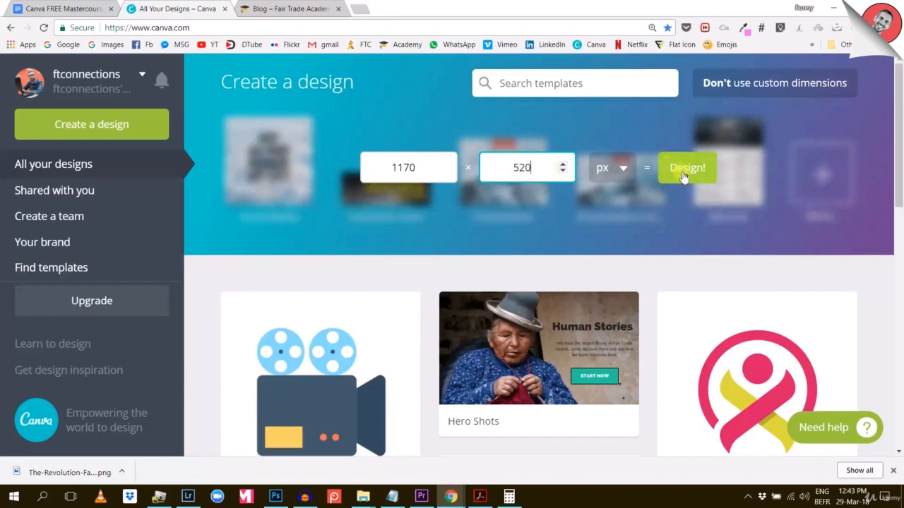
{"action": "left_click", "coordinate": [682, 173]}
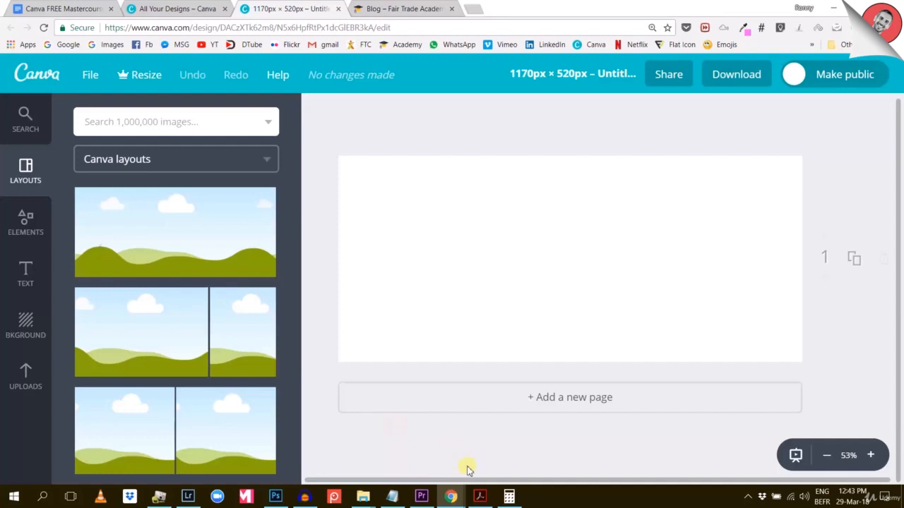
Compare with the header image on the Fair Trade Academy blog page and return to the blank 1170 × 520 px design
{"action": "left_click", "coordinate": [450, 499]}
{"action": "left_click", "coordinate": [471, 454]}
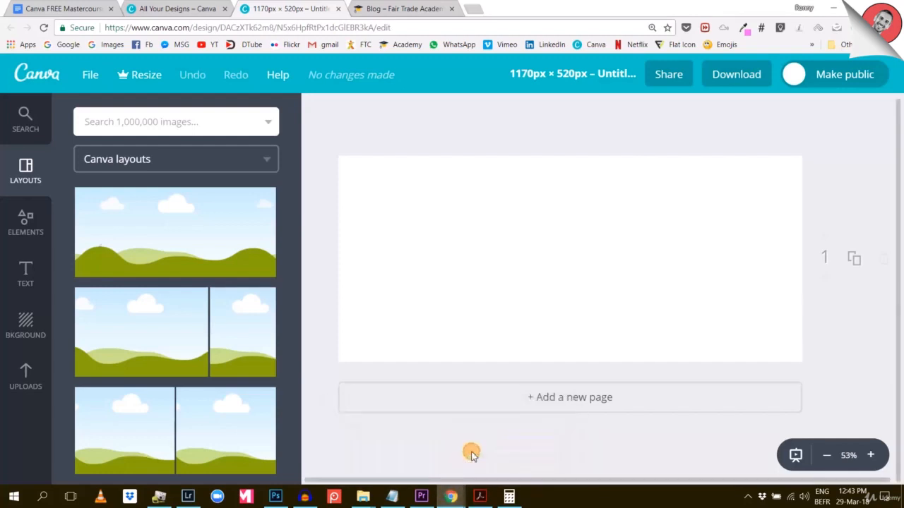
{"action": "left_click", "coordinate": [418, 10]}
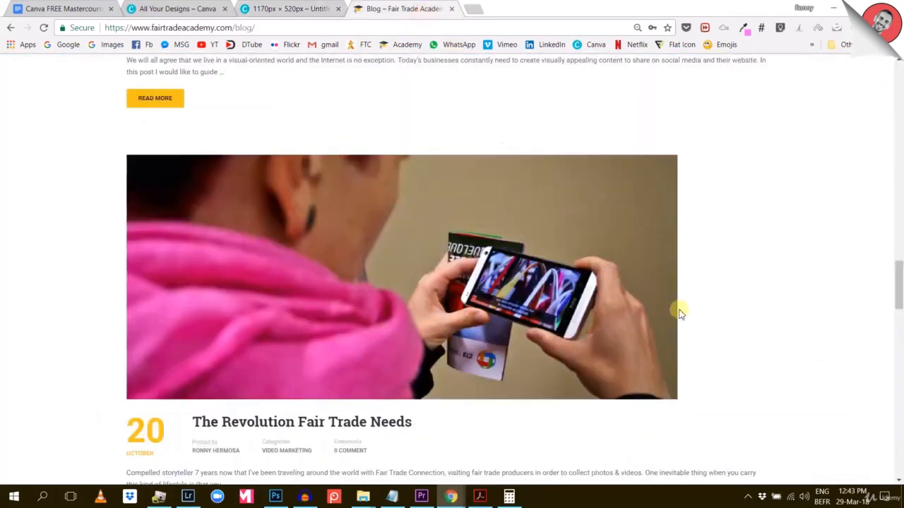
{"action": "scroll", "coordinate": [447, 246], "scroll_direction": "down", "scroll_amount": 2}
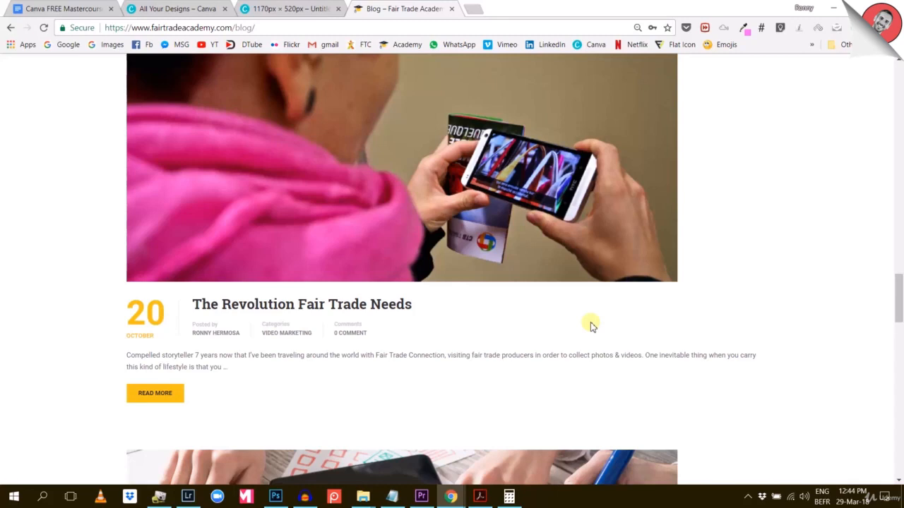
{"action": "left_click", "coordinate": [272, 9]}
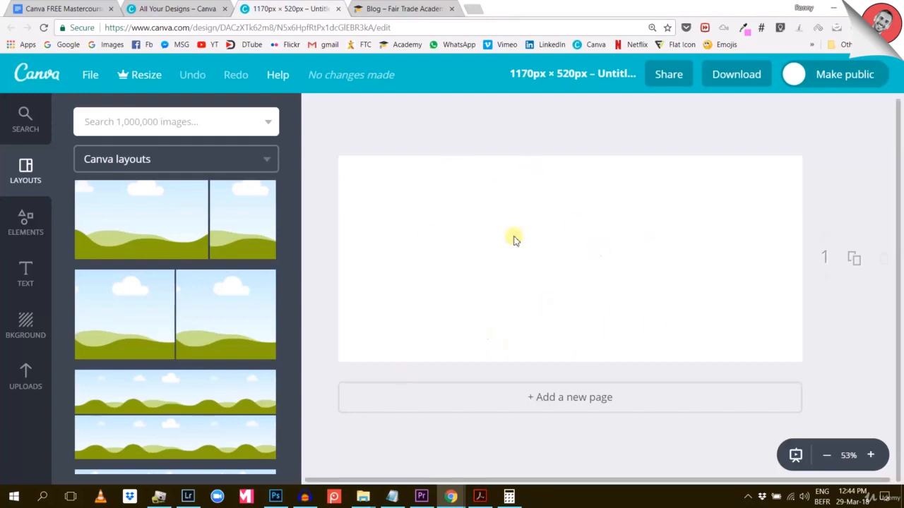
Upload the phone montage image from the desktop and add it to the blank page
{"action": "left_click", "coordinate": [902, 503]}
{"action": "left_click_drag", "start_coordinate": [376, 84], "coordinate": [267, 385]}
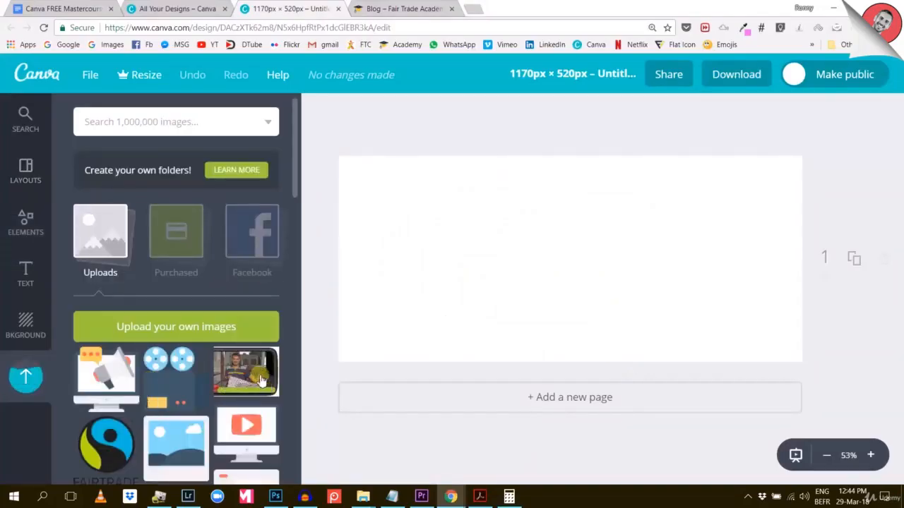
{"action": "left_click", "coordinate": [267, 381]}
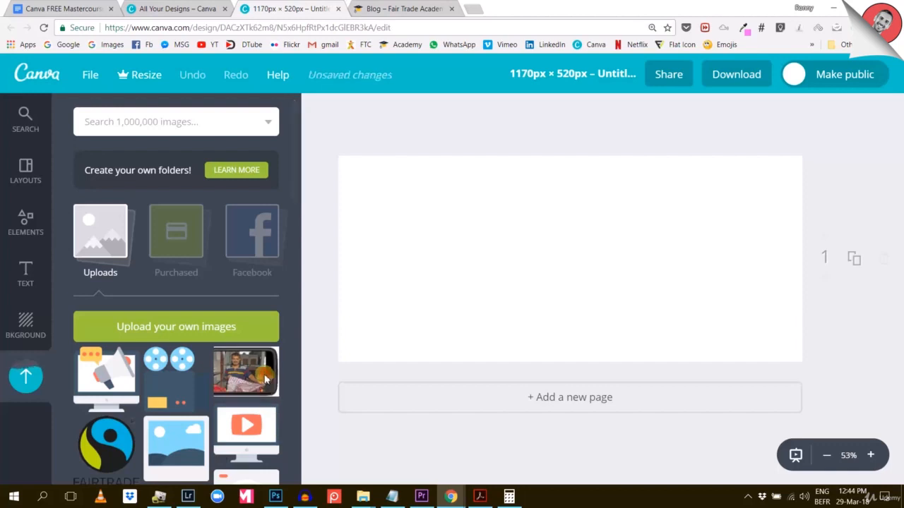
Place the phone image against the page's left edge, shrink it to just under half the page width and center it vertically
{"action": "left_click_drag", "start_coordinate": [608, 253], "coordinate": [492, 254]}
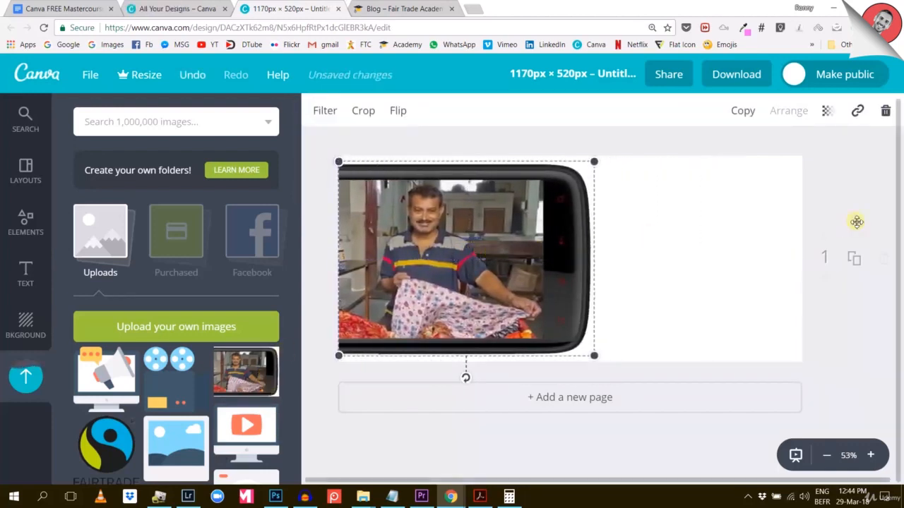
{"action": "left_click_drag", "start_coordinate": [598, 162], "coordinate": [562, 186]}
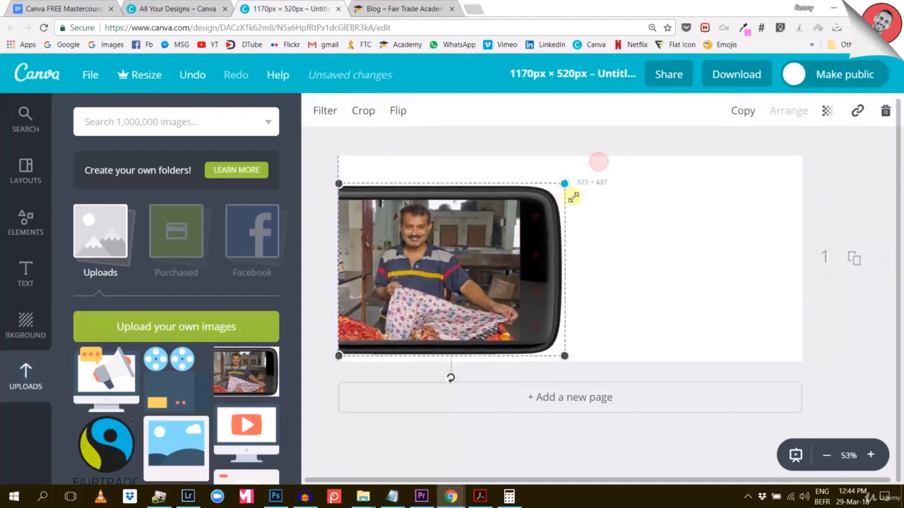
{"action": "mouse_move", "coordinate": [498, 257]}
{"action": "left_mouse_down"}
{"action": "mouse_move", "coordinate": [496, 246]}
{"action": "mouse_move", "coordinate": [508, 243]}
{"action": "left_mouse_up"}
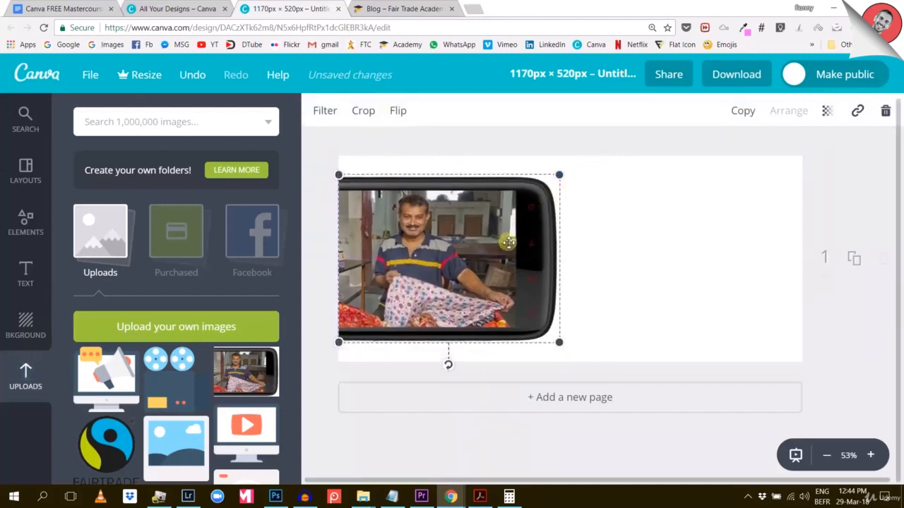
{"action": "left_click", "coordinate": [841, 182]}
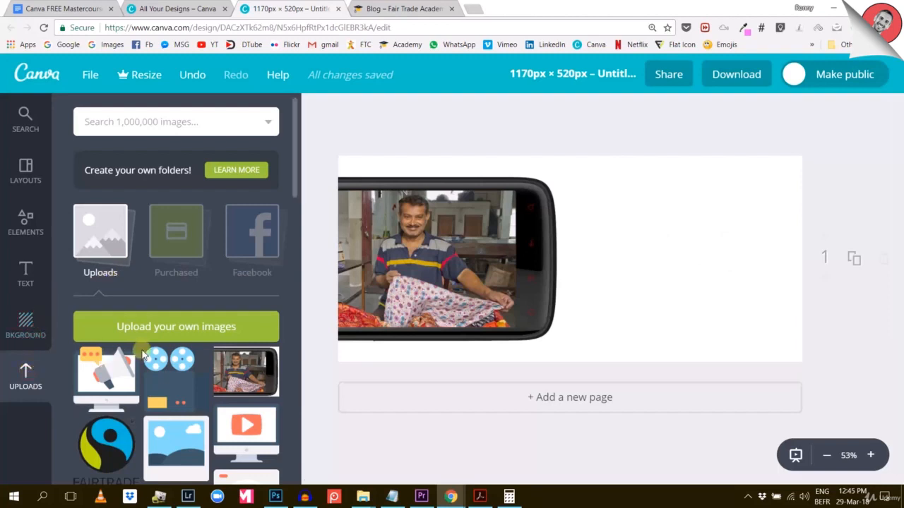
Add the uploaded QR code to the empty area right of the phone and enlarge it
{"action": "scroll", "coordinate": [145, 320], "scroll_direction": "down", "scroll_amount": 2}
{"action": "scroll", "coordinate": [145, 319], "scroll_direction": "down", "scroll_amount": 4}
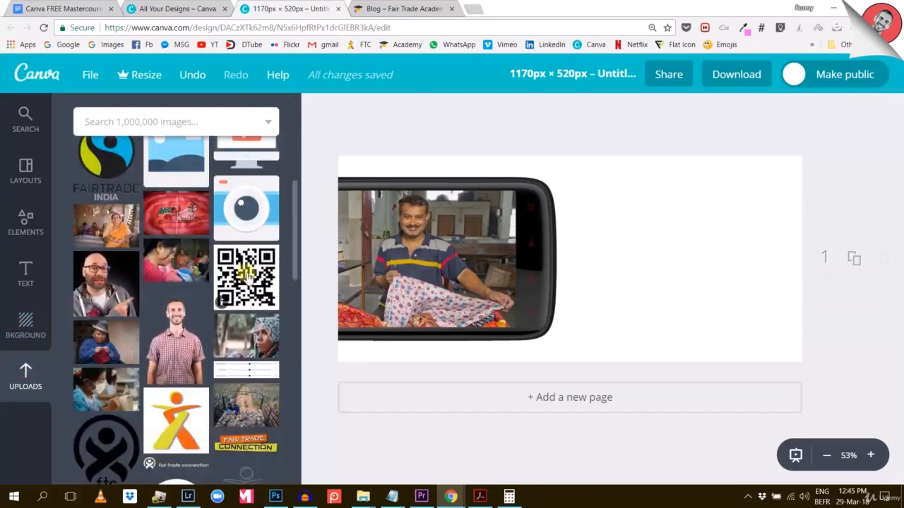
{"action": "left_click_drag", "start_coordinate": [247, 272], "coordinate": [692, 257]}
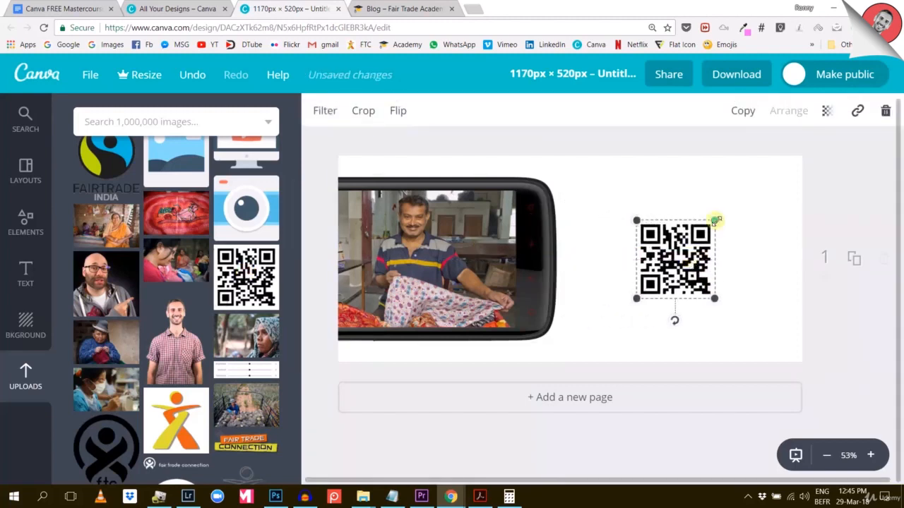
{"action": "left_click_drag", "start_coordinate": [710, 219], "coordinate": [704, 237]}
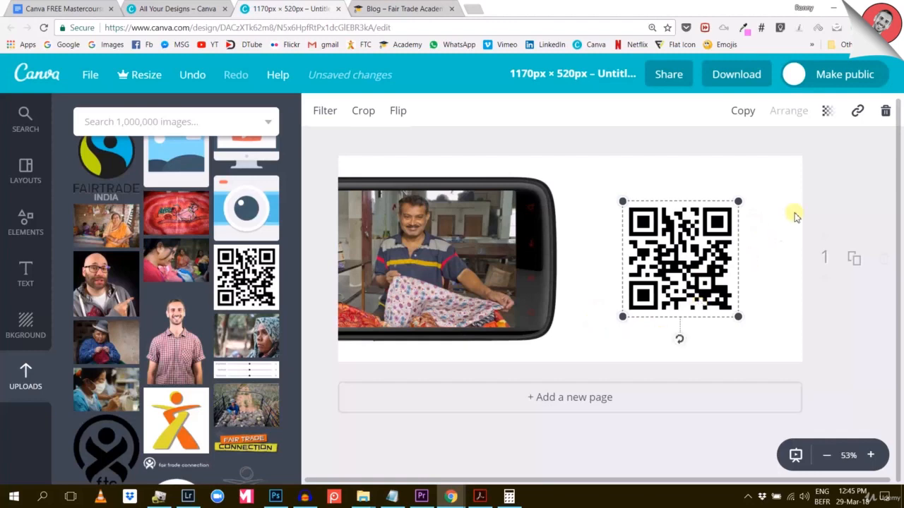
{"action": "left_click", "coordinate": [837, 201]}
Search the image library for "corner", add the light blue corner bracket and place it at the QR code's upper-left corner
{"action": "left_click", "coordinate": [137, 128]}
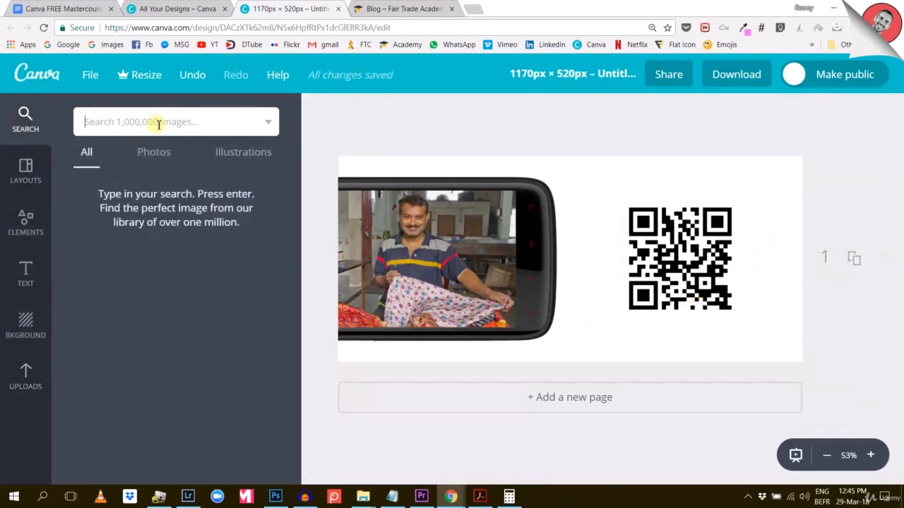
{"action": "type", "text": "co"}
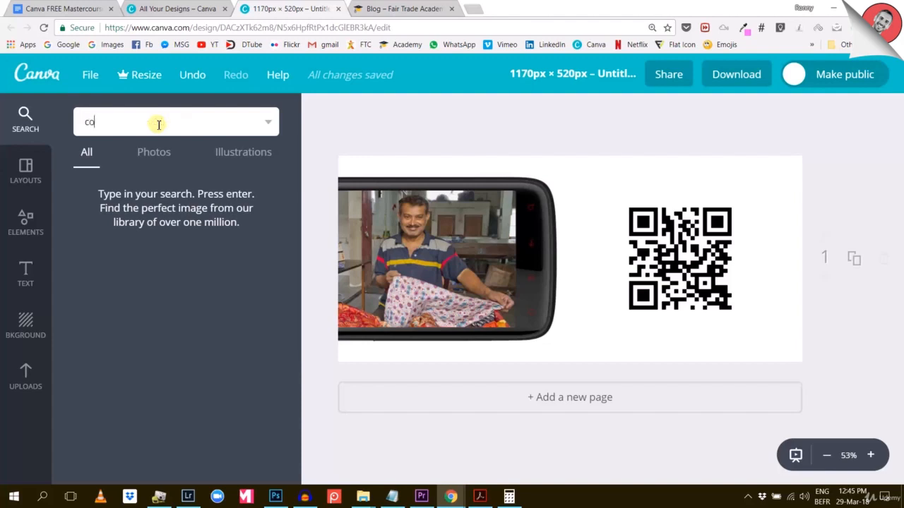
{"action": "type", "text": "rner"}
{"action": "key", "text": "Return"}
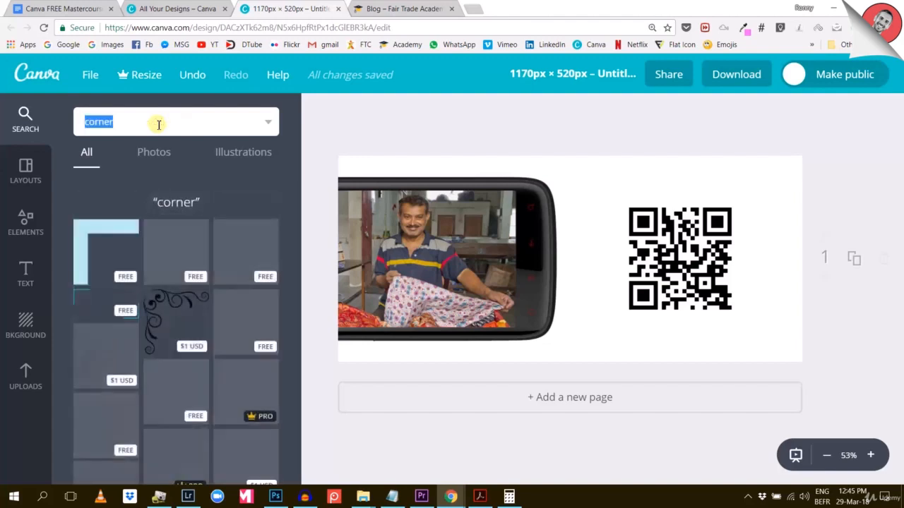
{"action": "left_click", "coordinate": [79, 235]}
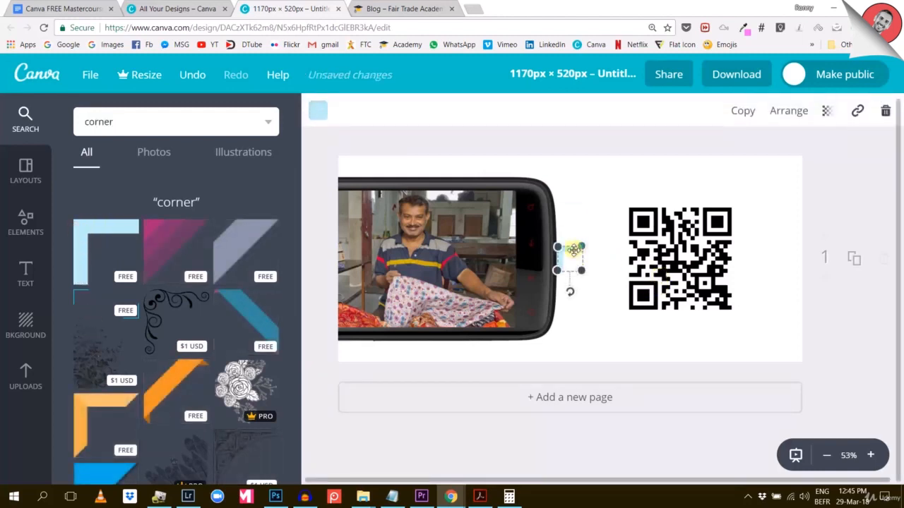
{"action": "left_click_drag", "start_coordinate": [573, 250], "coordinate": [619, 194]}
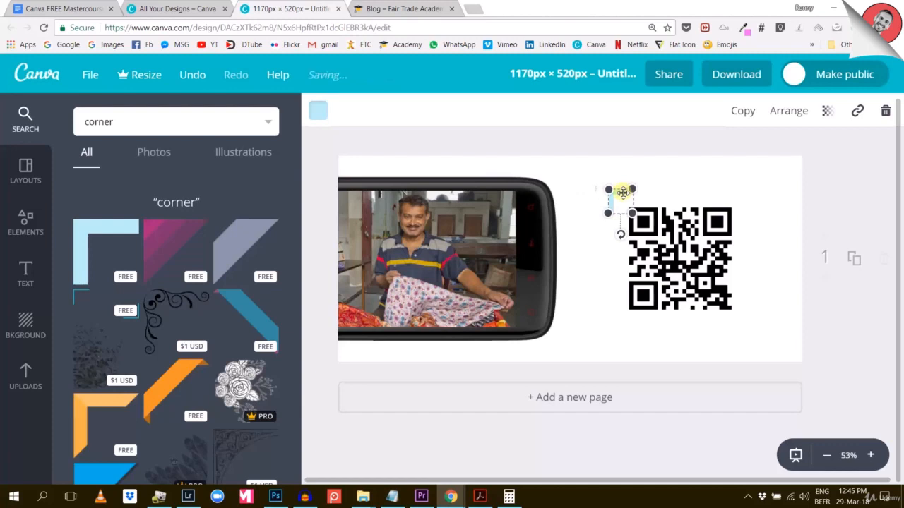
Duplicate the corner bracket, rotate the copy a quarter turn clockwise and align it at the QR code's upper-right corner
{"action": "left_click", "coordinate": [749, 114]}
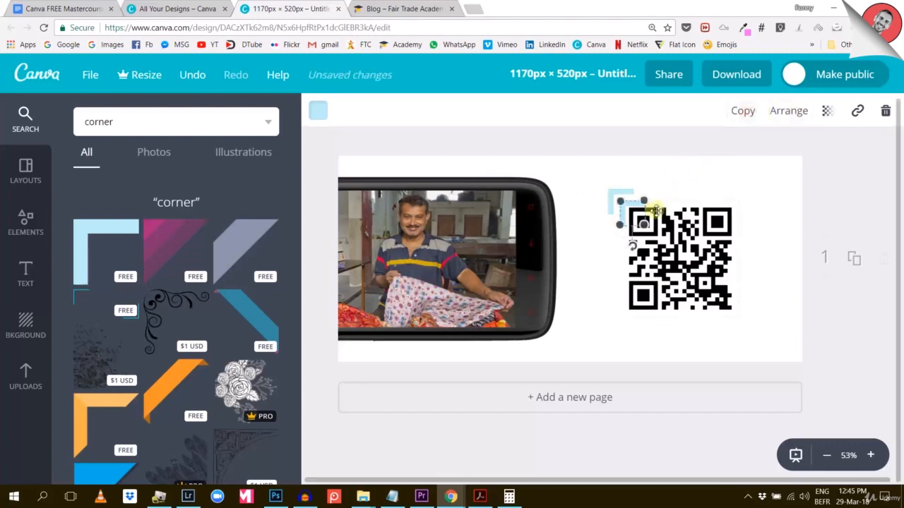
{"action": "left_click_drag", "start_coordinate": [630, 208], "coordinate": [750, 197]}
{"action": "left_click_drag", "start_coordinate": [751, 237], "coordinate": [651, 207]}
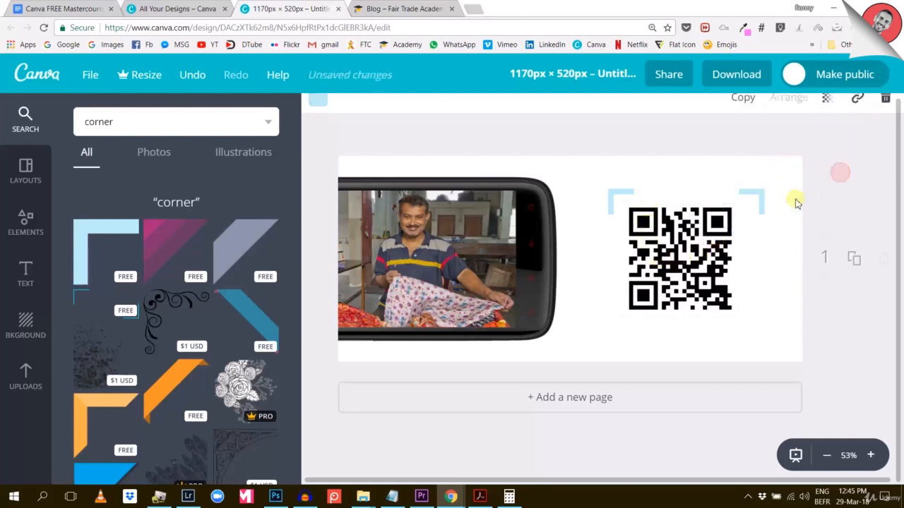
{"action": "left_click_drag", "start_coordinate": [764, 197], "coordinate": [747, 192]}
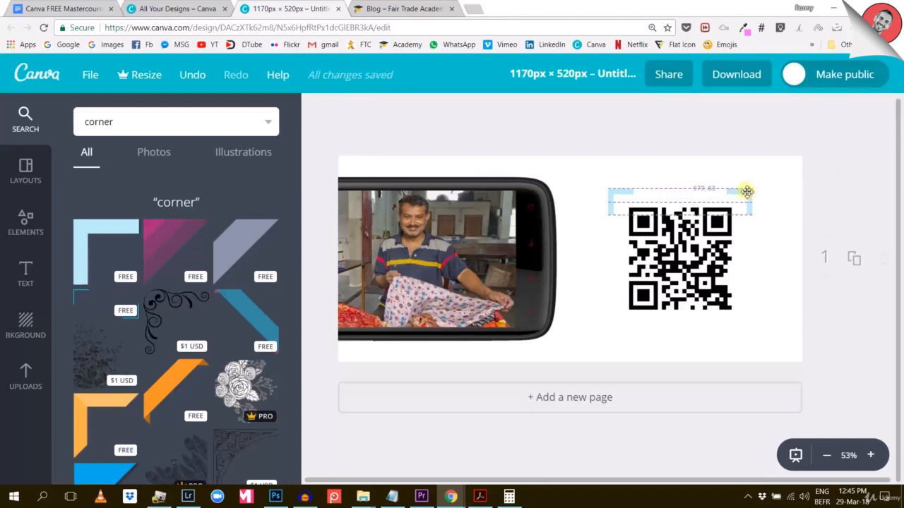
{"action": "left_click", "coordinate": [829, 200]}
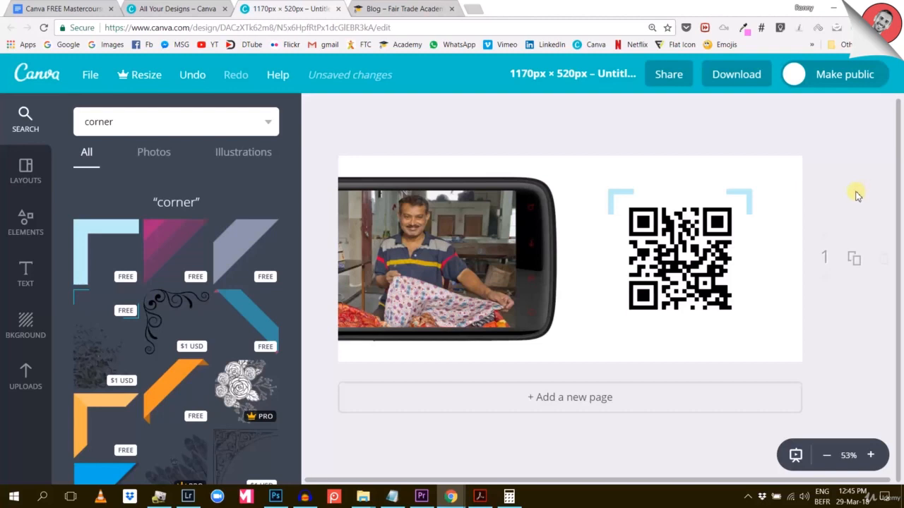
Recolor both corner brackets above the QR code with the coral red from the default palette
{"action": "left_click", "coordinate": [625, 197]}
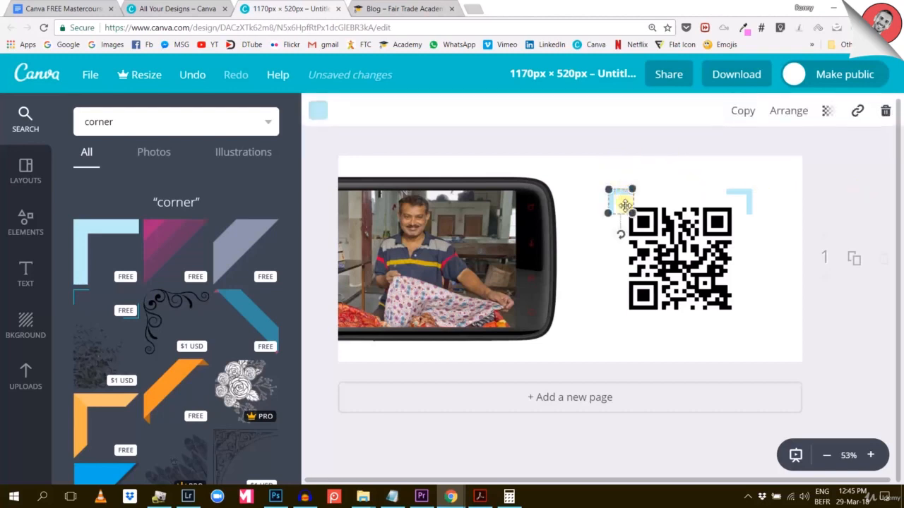
{"action": "left_click", "coordinate": [319, 112]}
{"action": "left_click", "coordinate": [330, 243]}
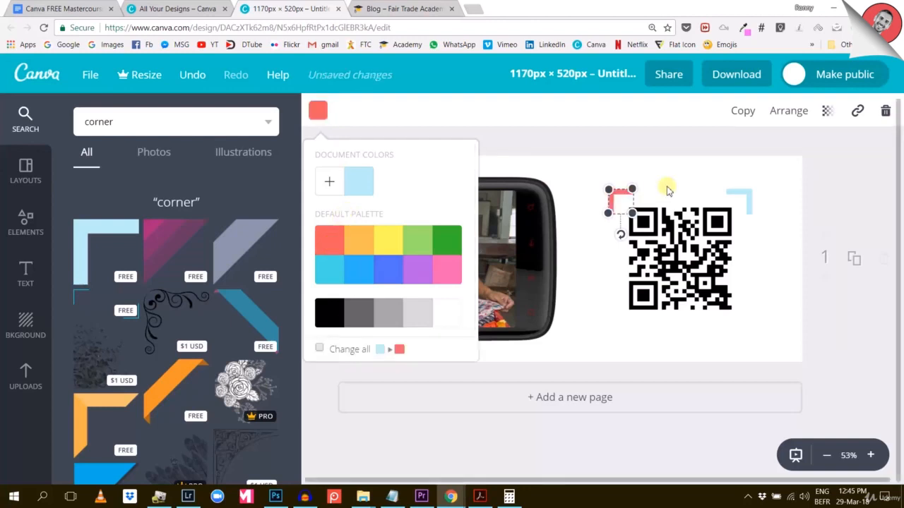
{"action": "left_click", "coordinate": [746, 190]}
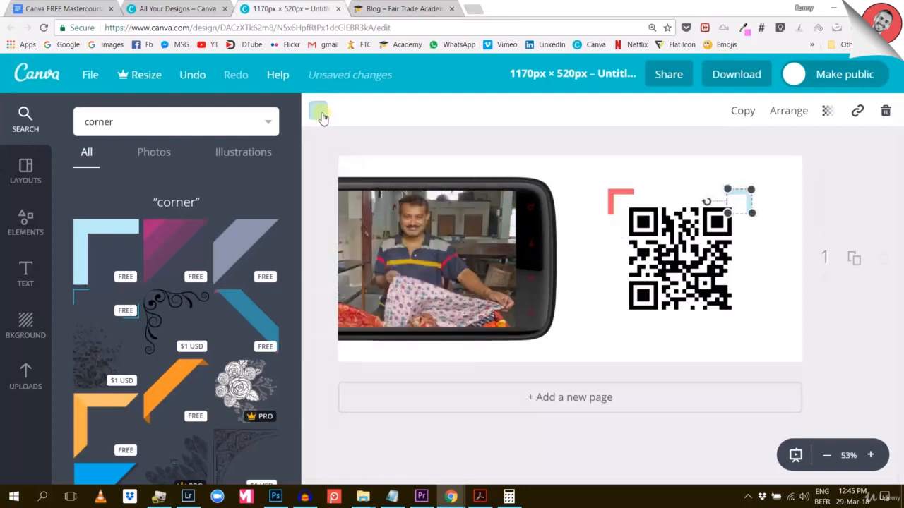
{"action": "left_click", "coordinate": [318, 112]}
{"action": "left_click", "coordinate": [330, 241]}
{"action": "left_click", "coordinate": [852, 181]}
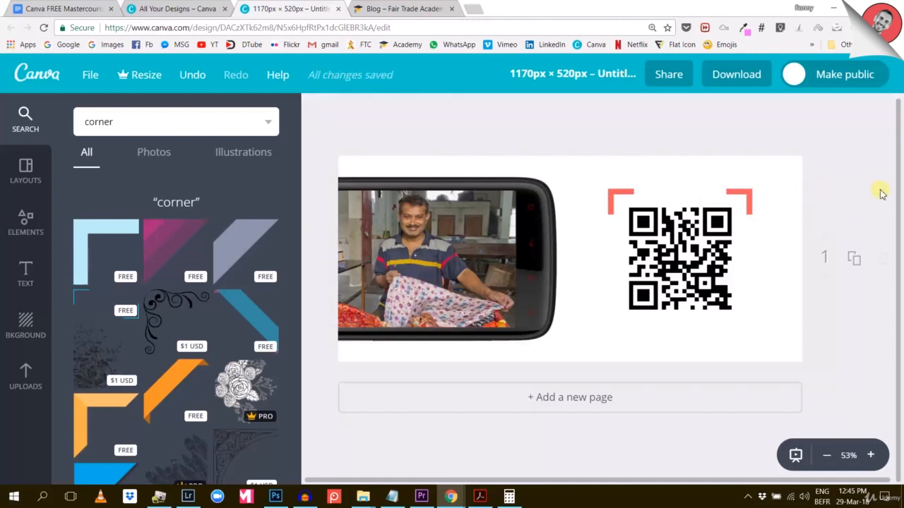
Duplicate the two upper brackets together, turn the copies upside down and place them at the QR code's lower corners
{"action": "left_click_drag", "start_coordinate": [592, 129], "coordinate": [762, 197]}
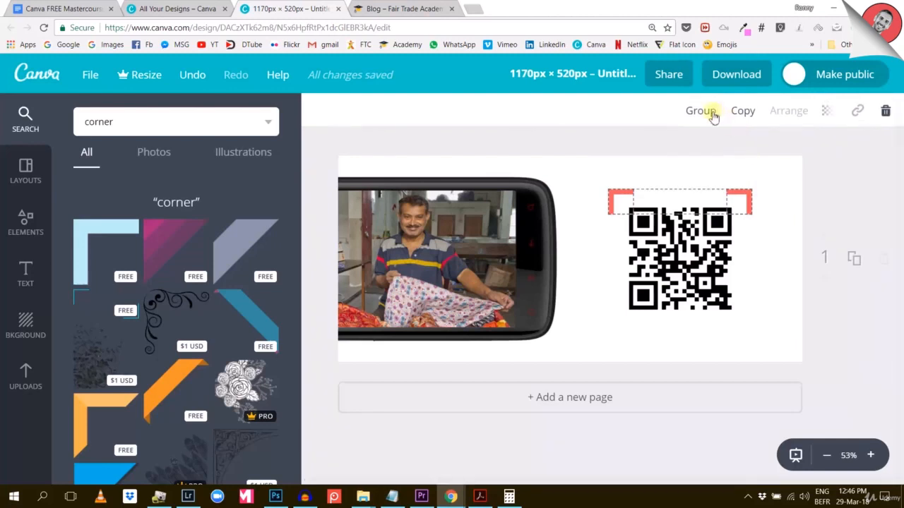
{"action": "left_click", "coordinate": [741, 118]}
{"action": "left_click_drag", "start_coordinate": [700, 208], "coordinate": [695, 317]}
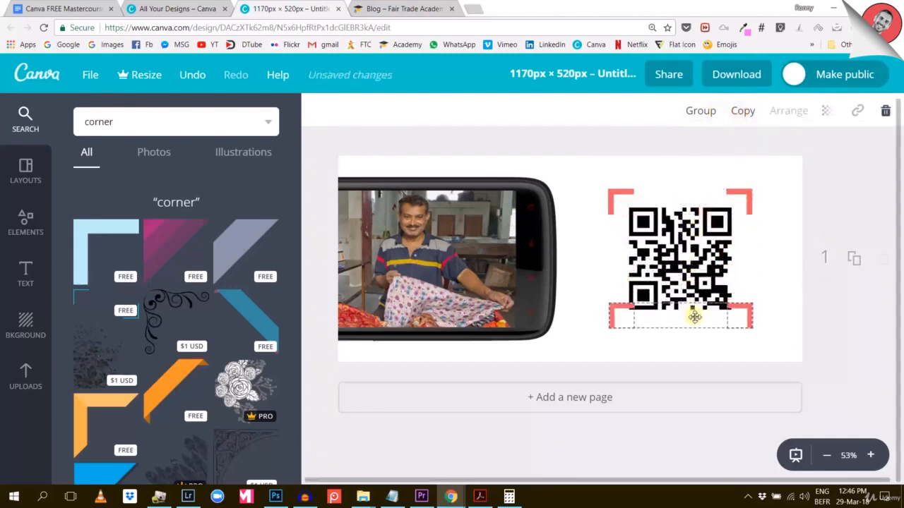
{"action": "left_click", "coordinate": [706, 113]}
{"action": "left_click_drag", "start_coordinate": [682, 355], "coordinate": [672, 191]}
{"action": "left_click", "coordinate": [836, 198]}
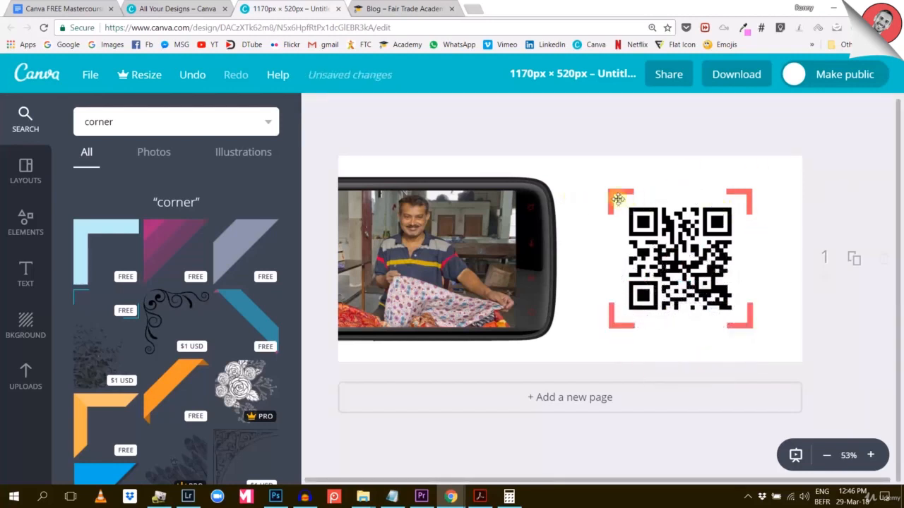
Move the four corner brackets inward so they frame the QR code more tightly and evenly
{"action": "left_click", "coordinate": [618, 198]}
{"action": "left_click", "coordinate": [615, 172]}
{"action": "left_click_drag", "start_coordinate": [619, 193], "coordinate": [626, 201]}
{"action": "left_click_drag", "start_coordinate": [749, 193], "coordinate": [736, 202]}
{"action": "left_click", "coordinate": [784, 160]}
{"action": "left_click", "coordinate": [829, 169]}
{"action": "mouse_move", "coordinate": [611, 320]}
{"action": "left_mouse_down"}
{"action": "mouse_move", "coordinate": [615, 327]}
{"action": "mouse_move", "coordinate": [624, 318]}
{"action": "left_mouse_up"}
{"action": "left_click", "coordinate": [694, 110]}
{"action": "left_click", "coordinate": [589, 291]}
{"action": "left_click_drag", "start_coordinate": [758, 327], "coordinate": [749, 327]}
{"action": "left_click", "coordinate": [863, 179]}
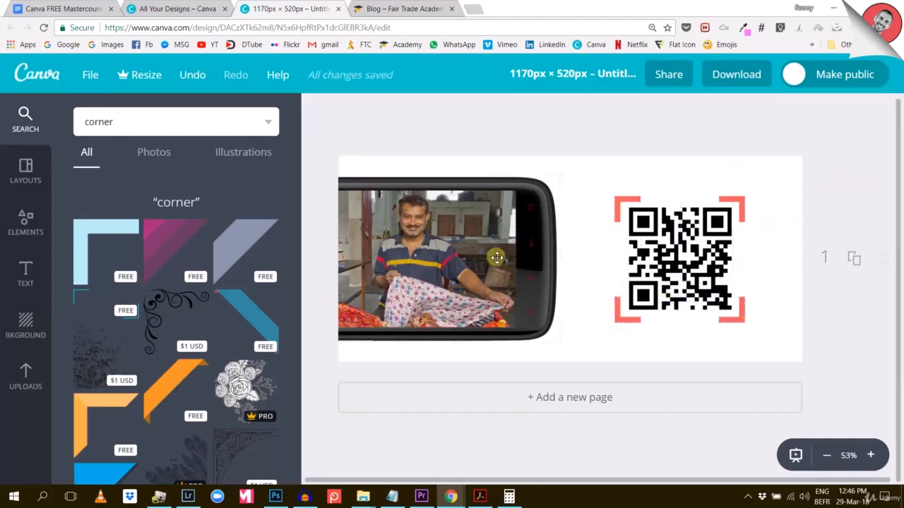
Search the image library for "line", add the plain solid line and shrink it to slightly wider than the QR frame
{"action": "double_click", "coordinate": [132, 124]}
{"action": "type", "text": "line"}
{"action": "key", "text": "Return"}
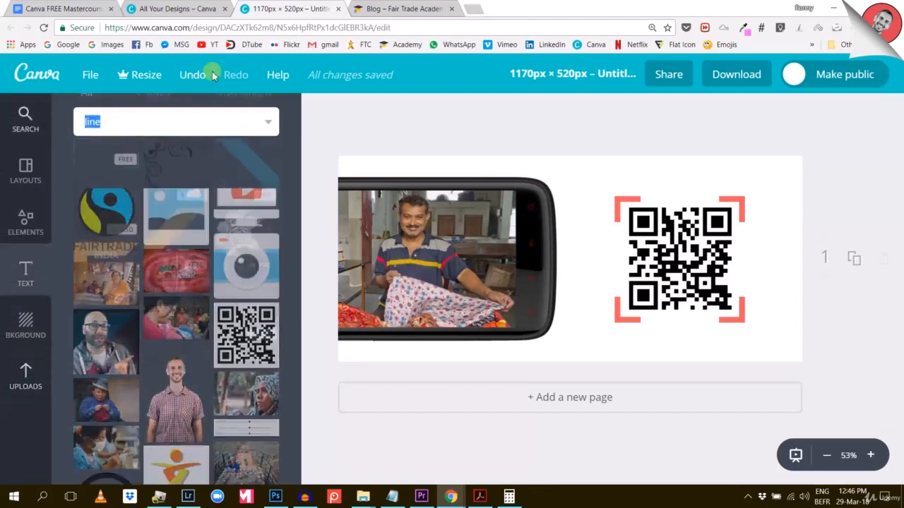
{"action": "left_click", "coordinate": [156, 262]}
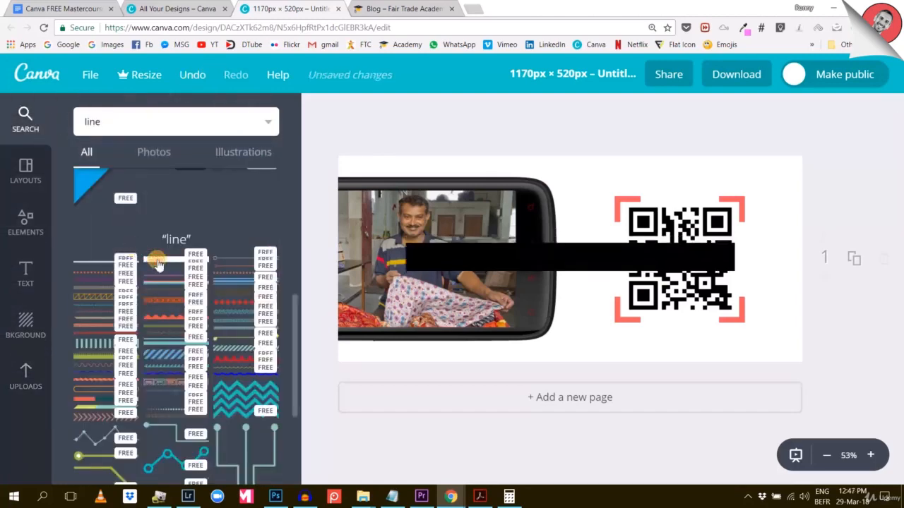
{"action": "left_click_drag", "start_coordinate": [731, 245], "coordinate": [545, 270]}
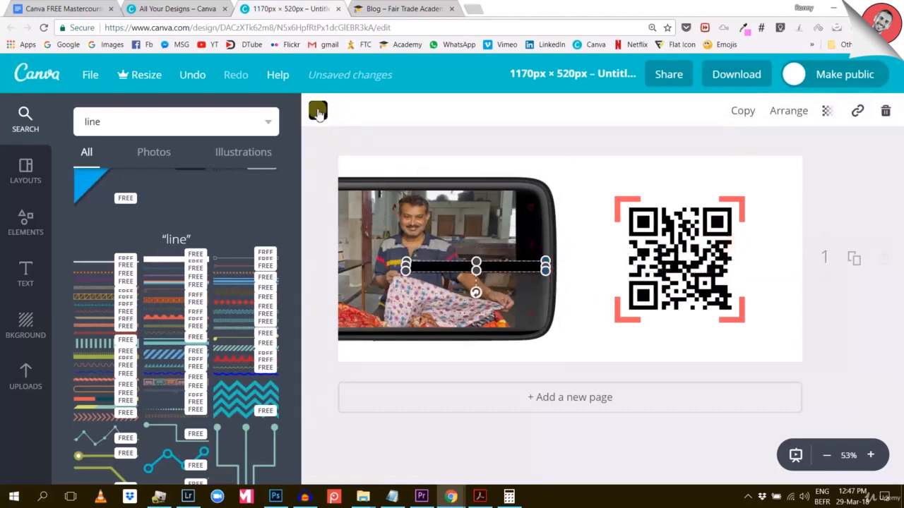
Recolor the line coral red, thin it and place it horizontally across the QR code as a scan line
{"action": "left_click", "coordinate": [318, 110]}
{"action": "left_click", "coordinate": [330, 240]}
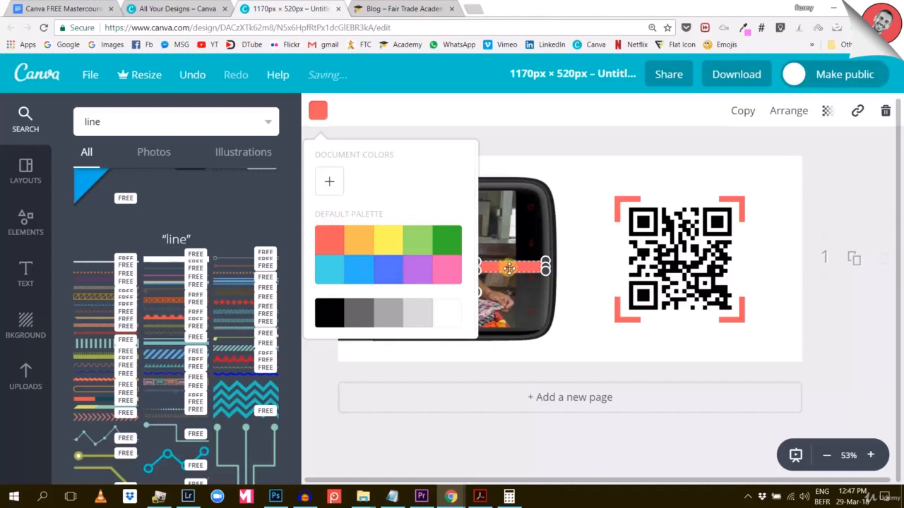
{"action": "left_click_drag", "start_coordinate": [513, 265], "coordinate": [715, 250]}
{"action": "left_click", "coordinate": [827, 198]}
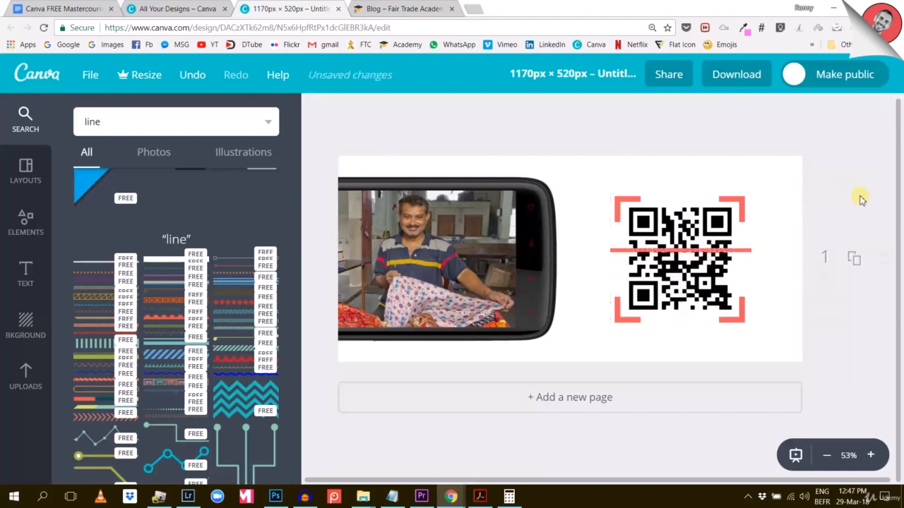
Set the scan line's transparency to 70
{"action": "left_click", "coordinate": [750, 252]}
{"action": "left_click", "coordinate": [827, 111]}
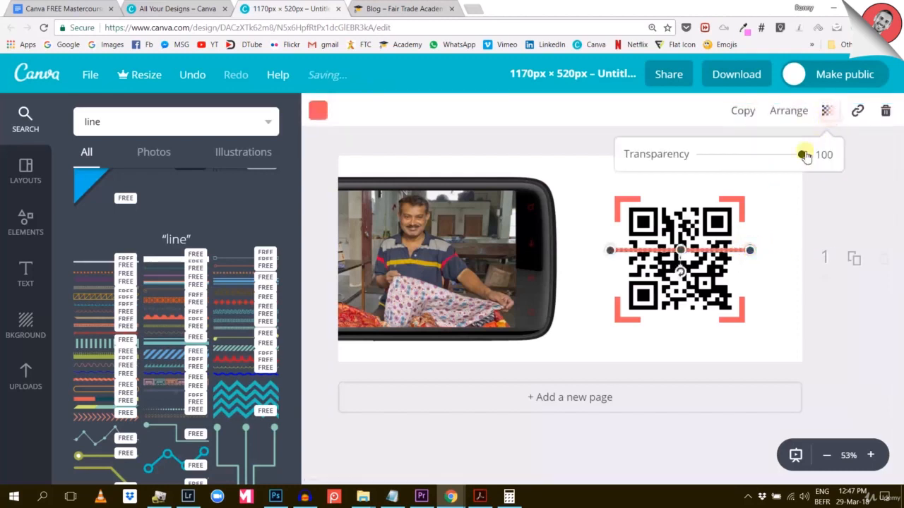
{"action": "left_click_drag", "start_coordinate": [804, 155], "coordinate": [772, 164]}
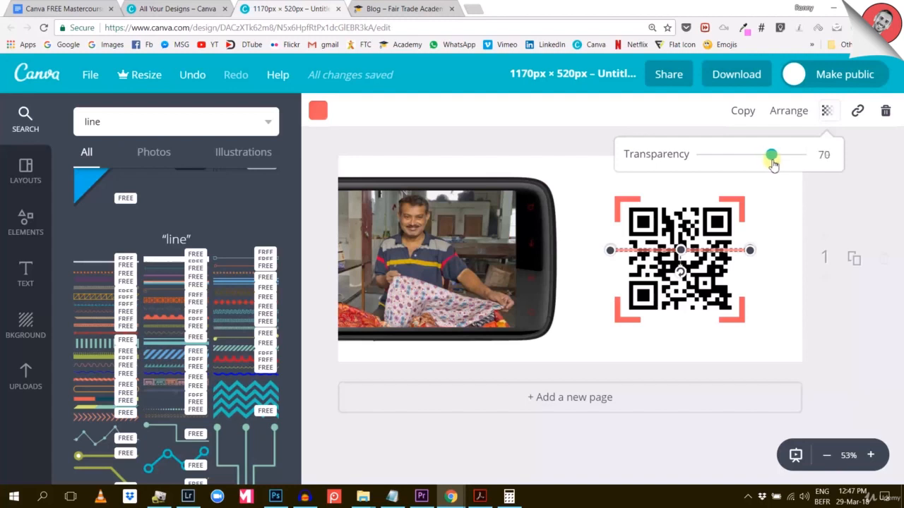
{"action": "left_click", "coordinate": [783, 258]}
{"action": "left_click", "coordinate": [782, 325]}
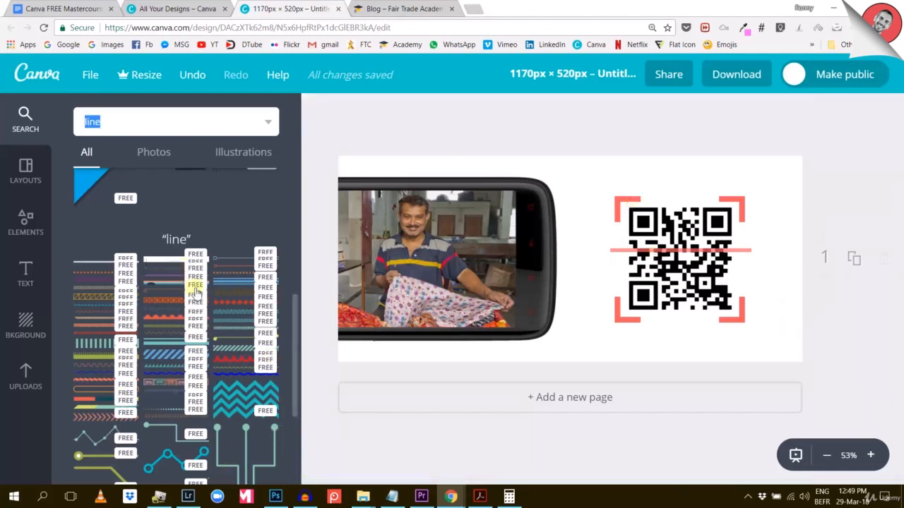
Try the green striped background and the teal diagonal-striped background on the page
{"action": "scroll", "coordinate": [182, 387], "scroll_direction": "down", "scroll_amount": 5}
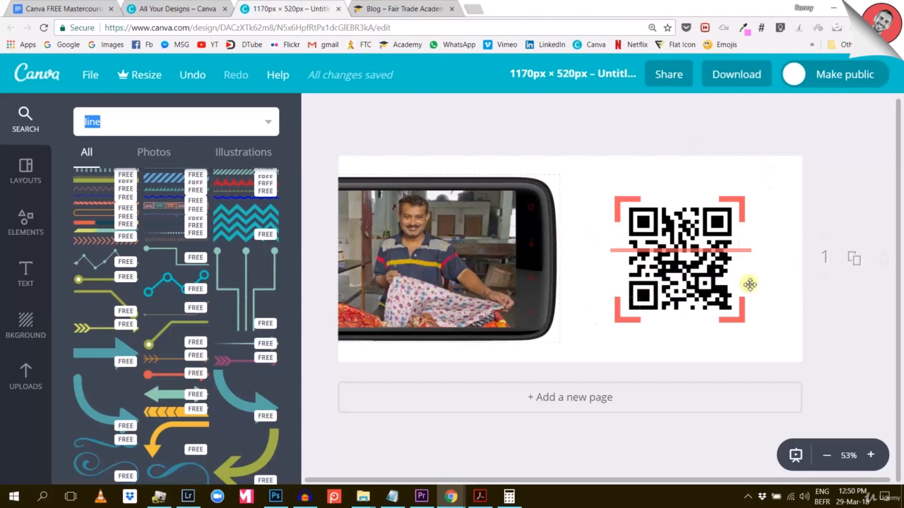
{"action": "left_click", "coordinate": [414, 258]}
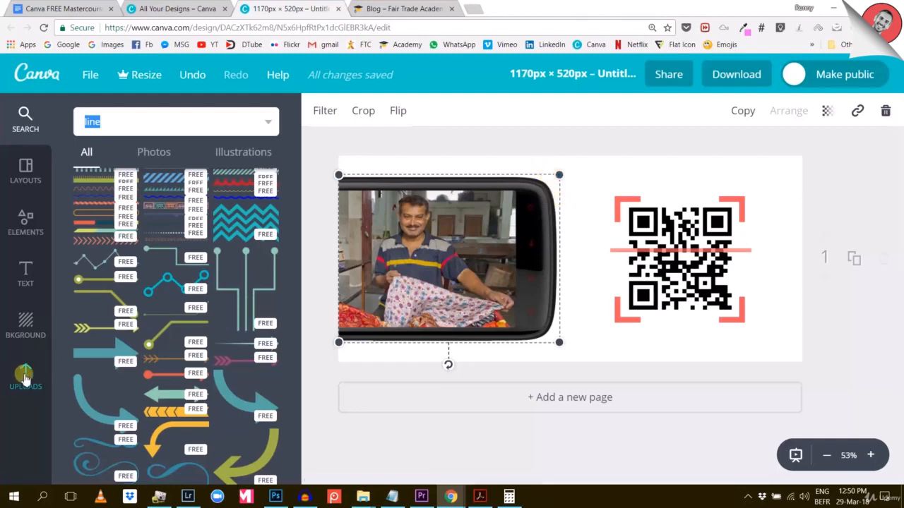
{"action": "left_click", "coordinate": [25, 326]}
{"action": "scroll", "coordinate": [89, 362], "scroll_direction": "down", "scroll_amount": 1}
{"action": "left_click", "coordinate": [105, 266]}
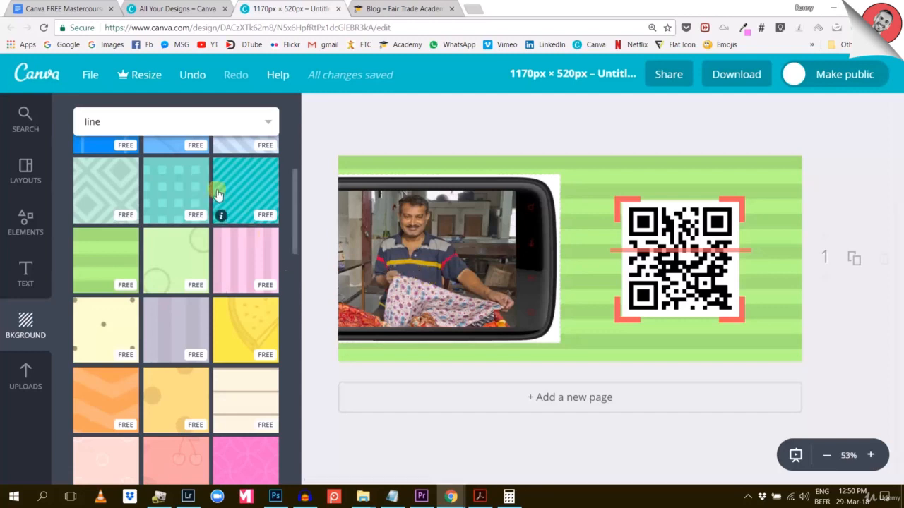
{"action": "left_click", "coordinate": [242, 186]}
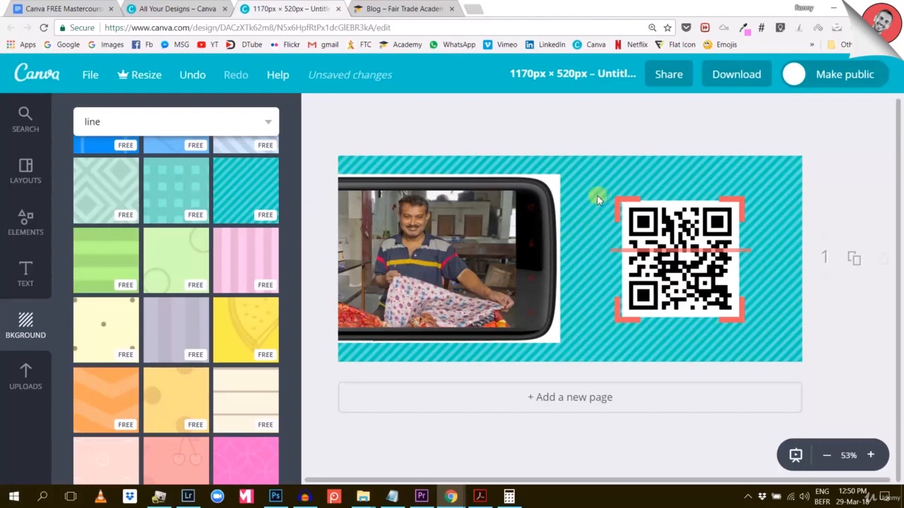
Apply the light blue zigzag background to the page and select it for editing
{"action": "scroll", "coordinate": [169, 247], "scroll_direction": "up", "scroll_amount": 2}
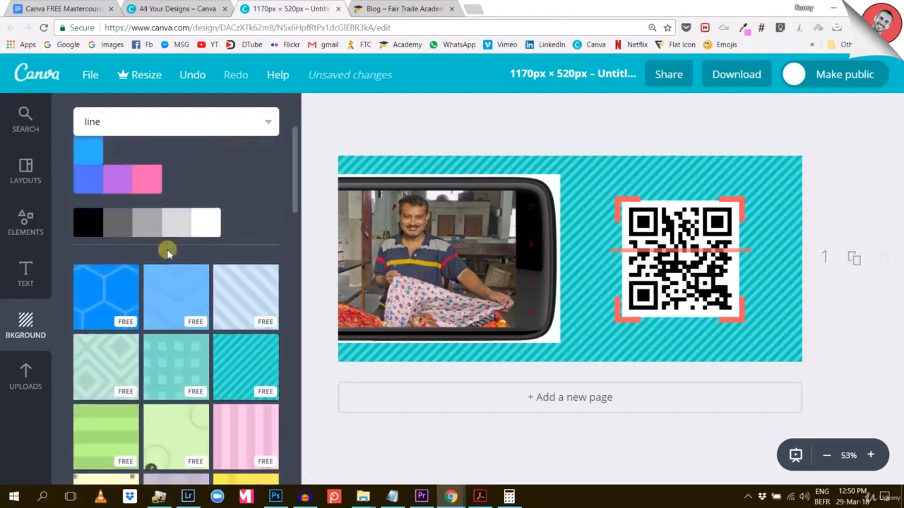
{"action": "left_click", "coordinate": [176, 289]}
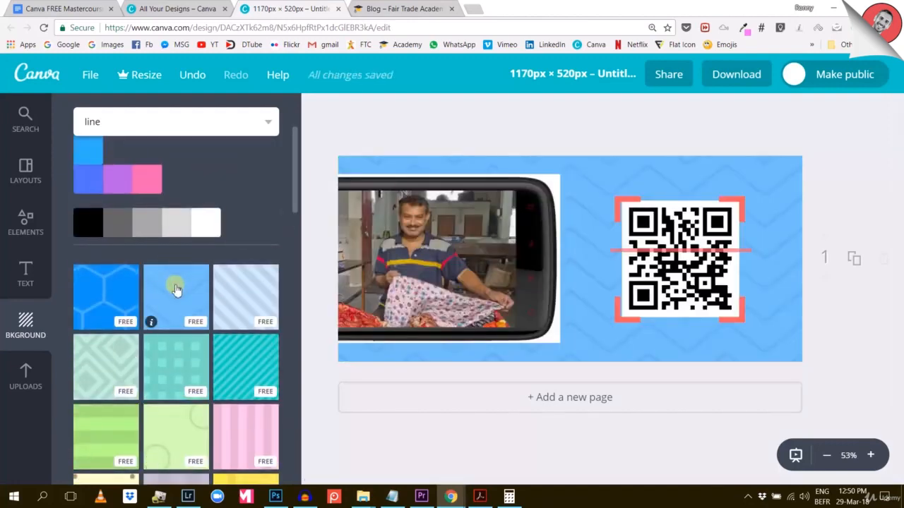
{"action": "left_click", "coordinate": [586, 199]}
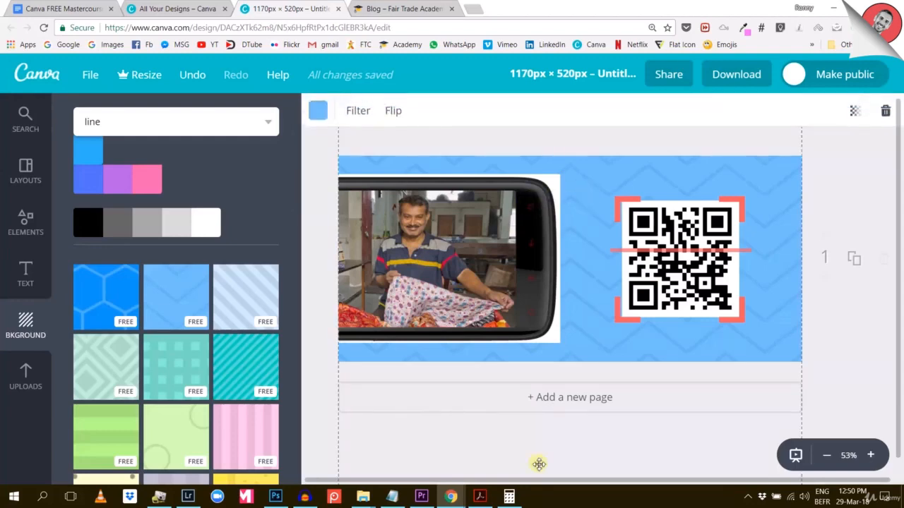
Copy the light blue hex code 70c8de from the FTC Brand Style Guide PDF in Acrobat Reader and return to the Canva design
{"action": "left_click", "coordinate": [479, 496]}
{"action": "double_click", "coordinate": [407, 405]}
{"action": "right_click", "coordinate": [404, 404]}
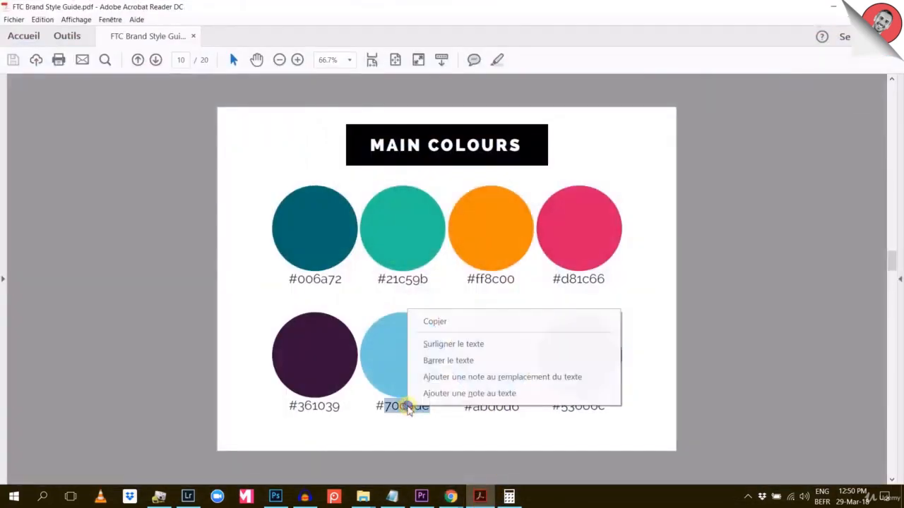
{"action": "left_click", "coordinate": [448, 329]}
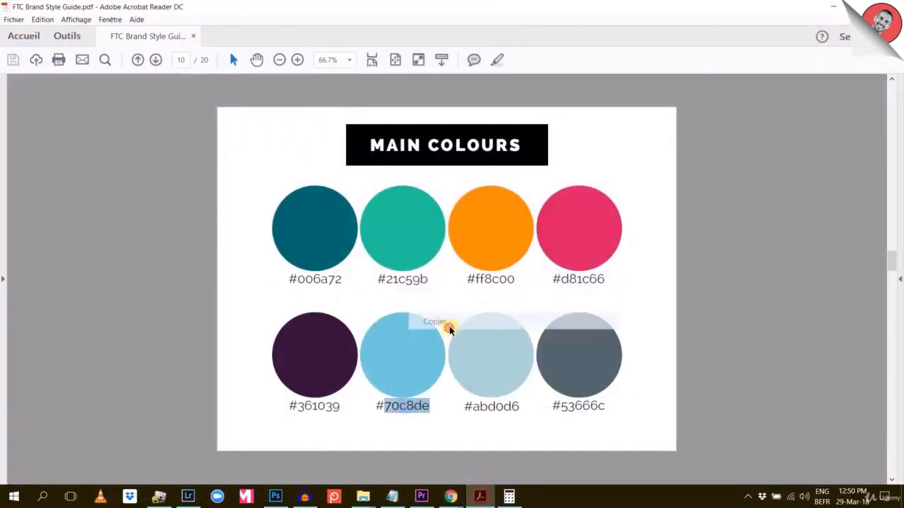
{"action": "left_click", "coordinate": [452, 497]}
{"action": "left_click", "coordinate": [495, 459]}
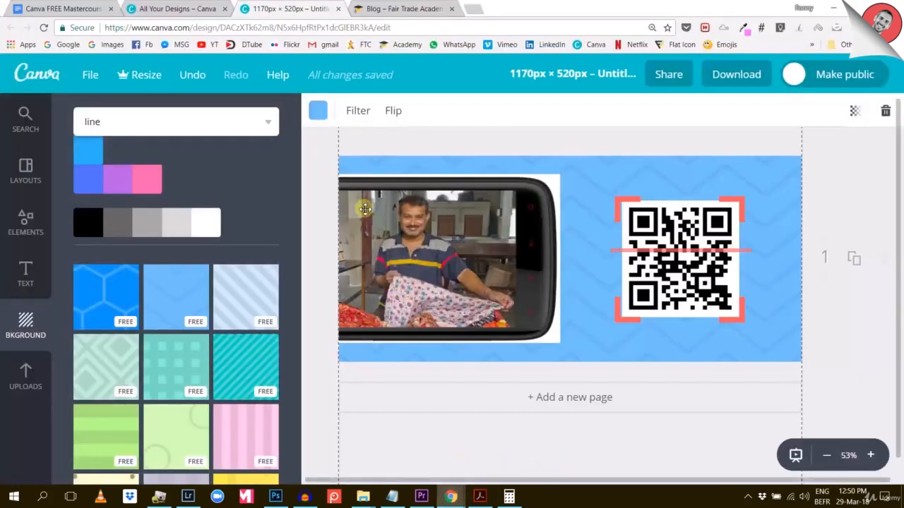
Recolor the zigzag background with the brand hex code 70c8de
{"action": "left_click", "coordinate": [317, 110]}
{"action": "left_click", "coordinate": [329, 181]}
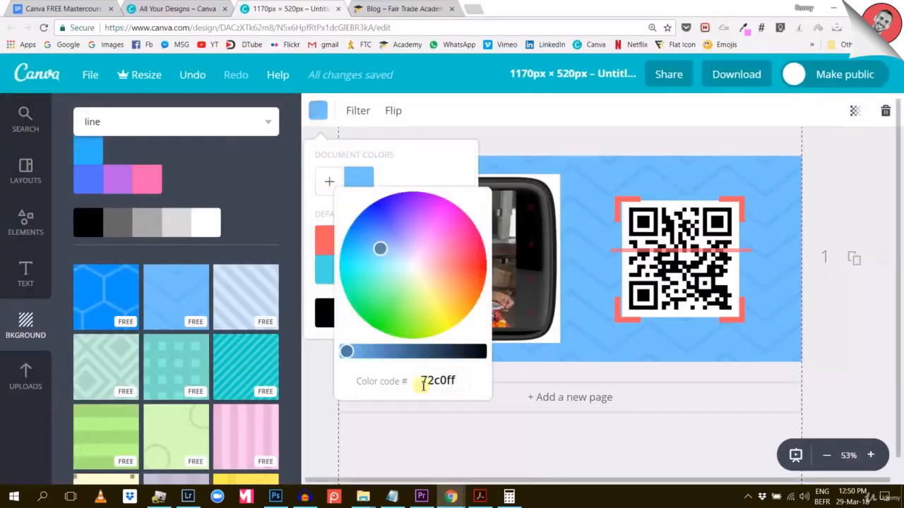
{"action": "double_click", "coordinate": [436, 381]}
{"action": "key", "text": "ctrl+v"}
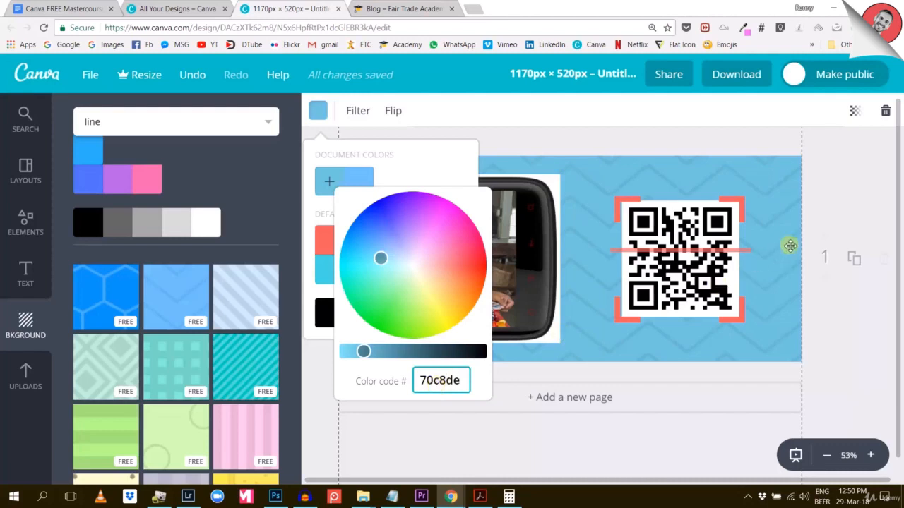
{"action": "left_click", "coordinate": [853, 205]}
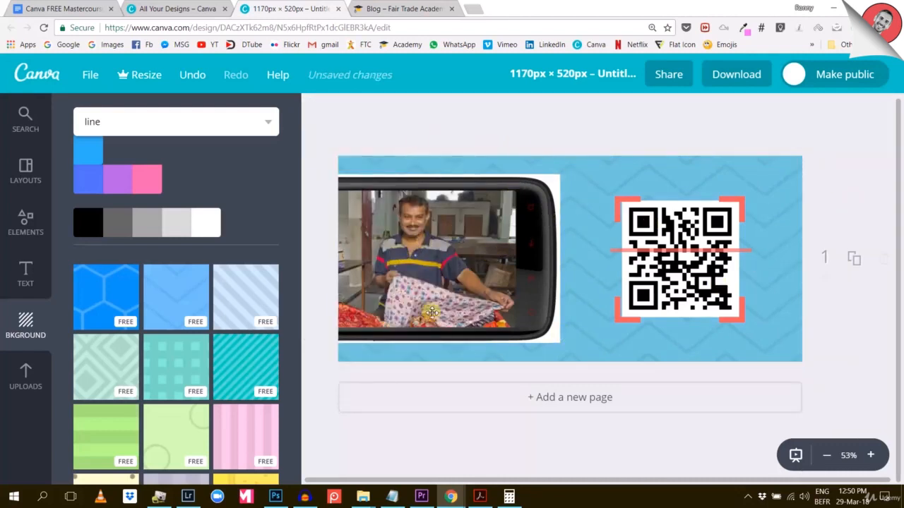
Add a solid square shape, stretch it to cover the phone half of the page and color it white
{"action": "left_click", "coordinate": [39, 245]}
{"action": "left_click", "coordinate": [96, 286]}
{"action": "left_click", "coordinate": [106, 397]}
{"action": "left_click_drag", "start_coordinate": [570, 218], "coordinate": [428, 212]}
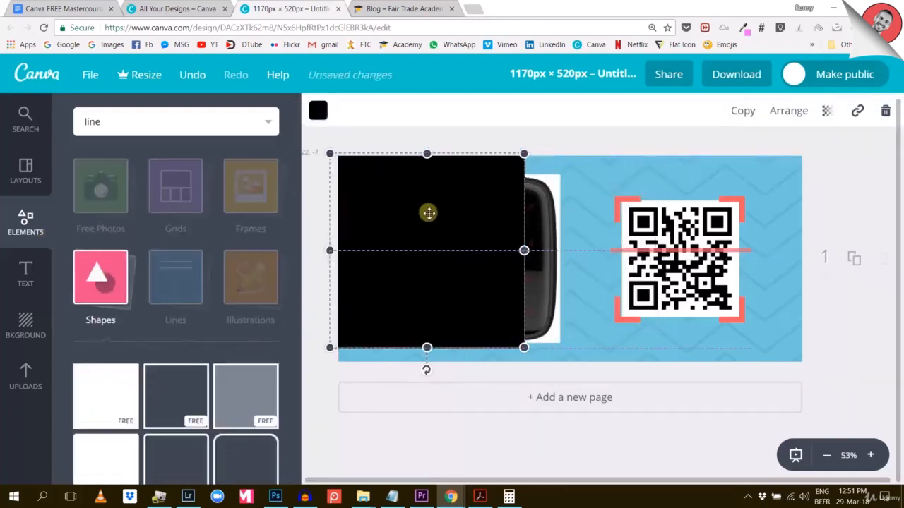
{"action": "left_click_drag", "start_coordinate": [524, 252], "coordinate": [561, 258]}
{"action": "left_click_drag", "start_coordinate": [449, 348], "coordinate": [447, 365]}
{"action": "left_click", "coordinate": [318, 111]}
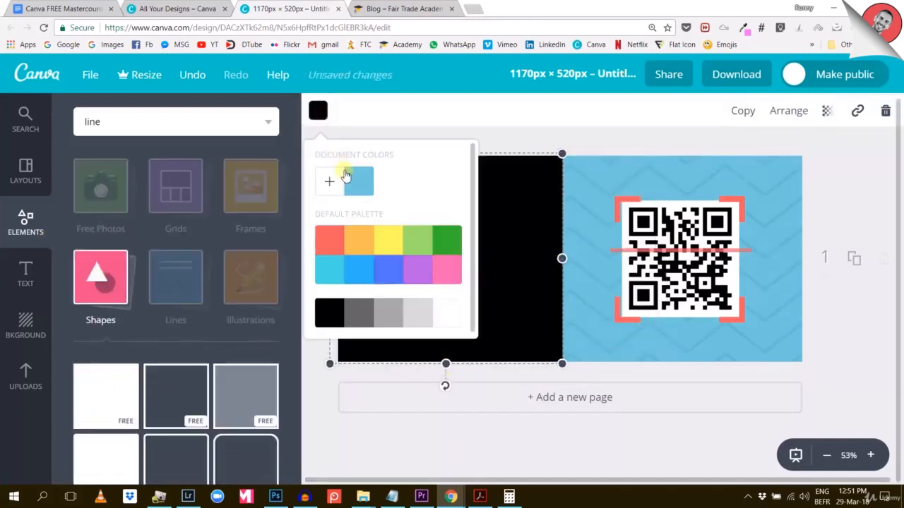
{"action": "left_click", "coordinate": [329, 184]}
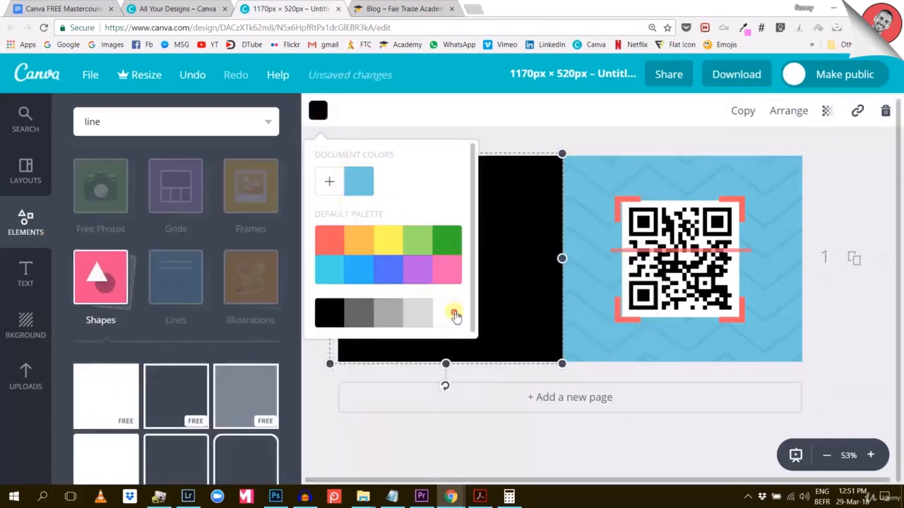
{"action": "left_click", "coordinate": [455, 315]}
Send the white shape behind the phone image and widen it to about 610 × 534
{"action": "left_click", "coordinate": [788, 111]}
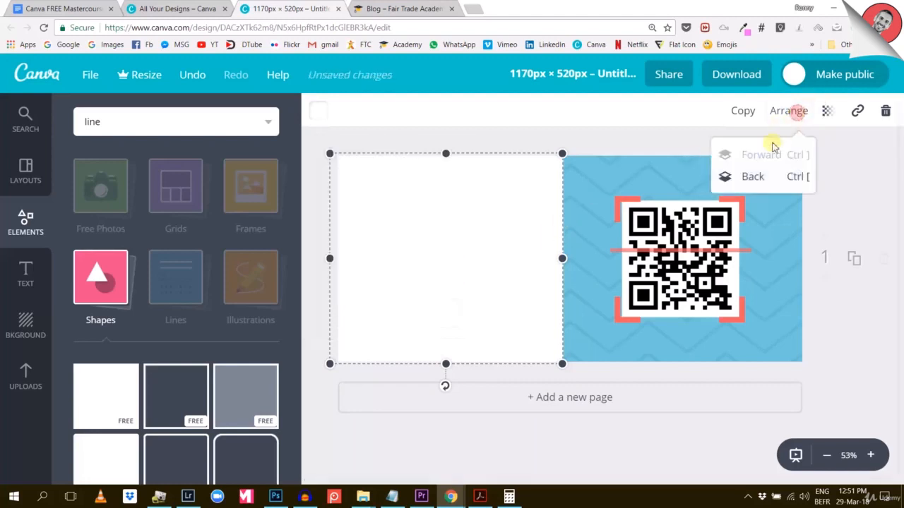
{"action": "left_click", "coordinate": [753, 177]}
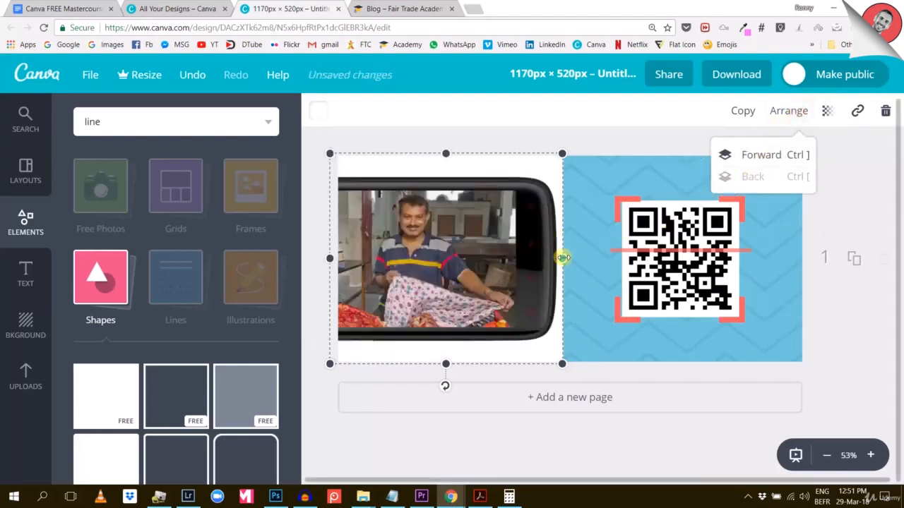
{"action": "left_click_drag", "start_coordinate": [562, 258], "coordinate": [571, 258]}
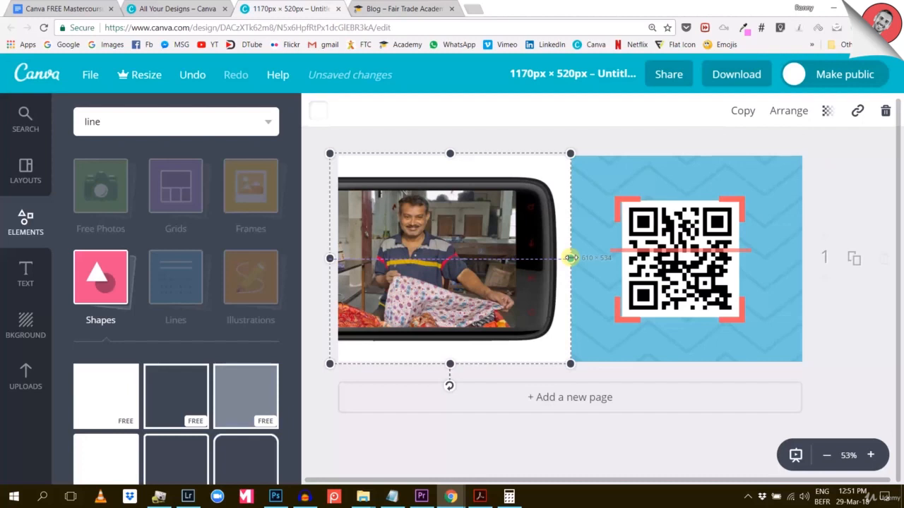
{"action": "left_click", "coordinate": [885, 180]}
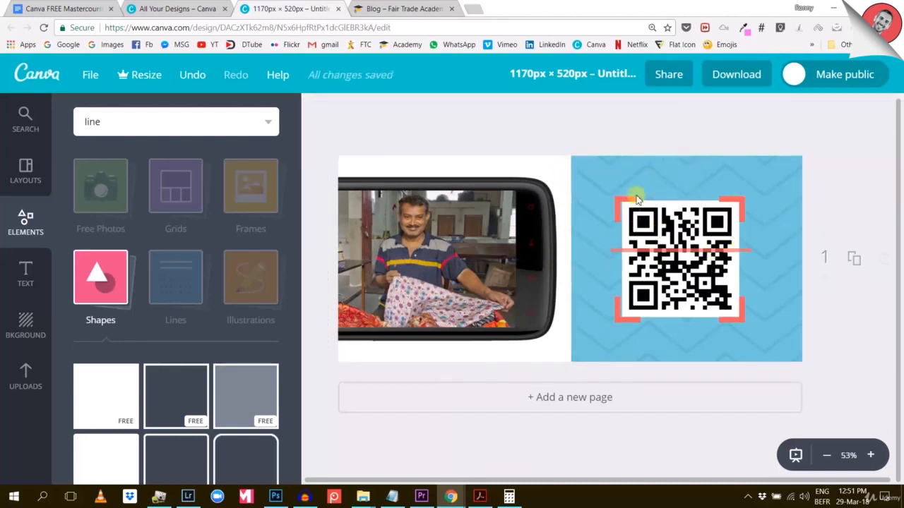
Select the QR code with its corner brackets and scan line and move them slightly right to center them on the blue area
{"action": "left_click_drag", "start_coordinate": [644, 123], "coordinate": [746, 332]}
{"action": "left_click_drag", "start_coordinate": [617, 133], "coordinate": [746, 338]}
{"action": "left_click_drag", "start_coordinate": [685, 263], "coordinate": [693, 263]}
{"action": "left_click", "coordinate": [670, 139]}
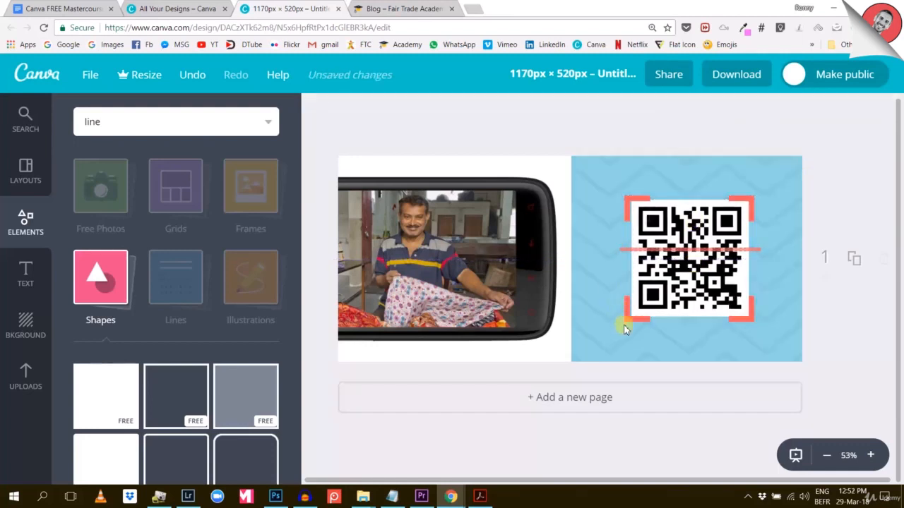
Nudge the top-left and bottom-left corner brackets so they line up evenly around the QR code
{"action": "left_click", "coordinate": [636, 200]}
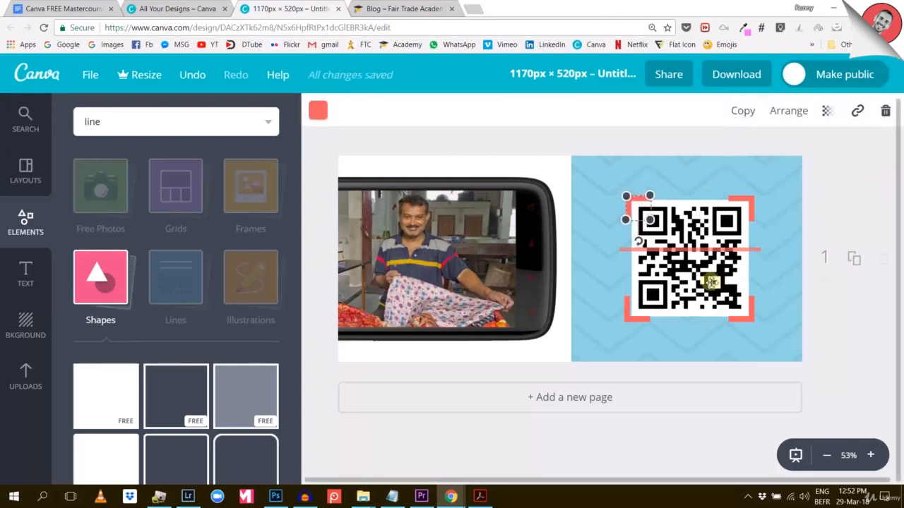
{"action": "left_click", "coordinate": [634, 312]}
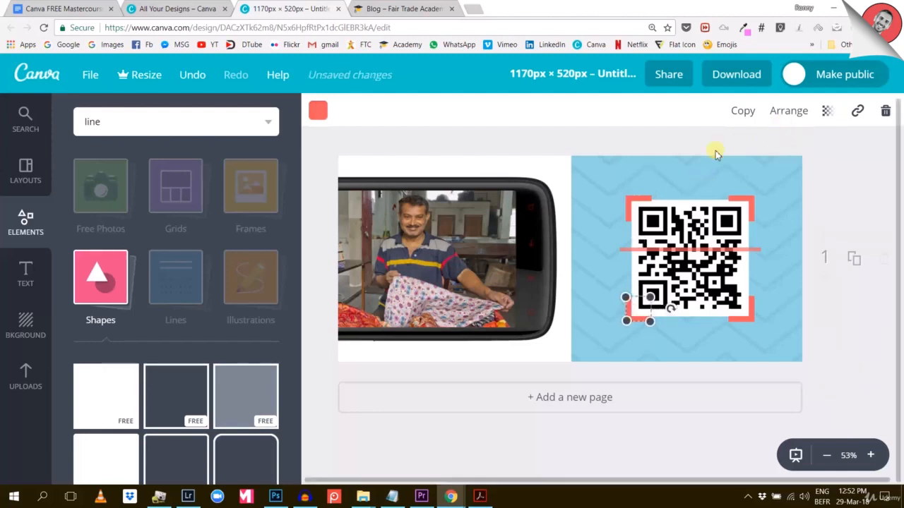
{"action": "left_click", "coordinate": [876, 204]}
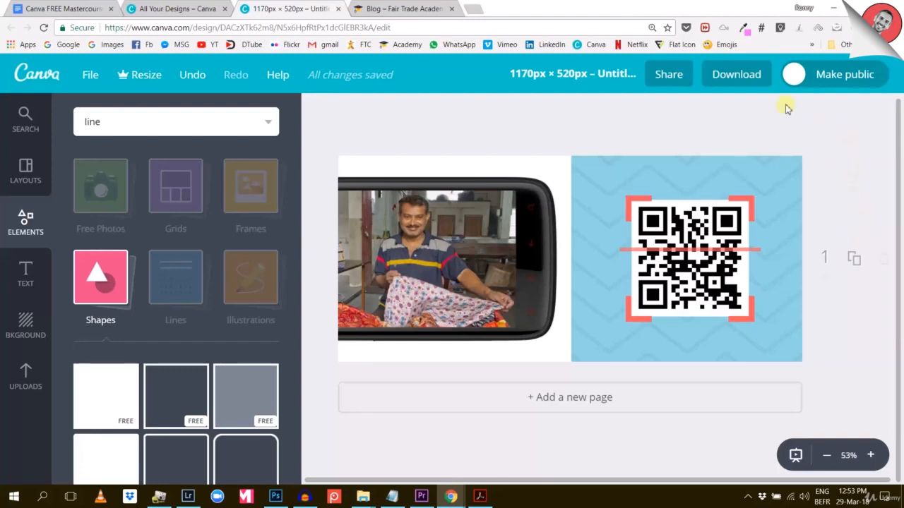
Open the download settings of the finished header and its file type choices
{"action": "left_click", "coordinate": [732, 78]}
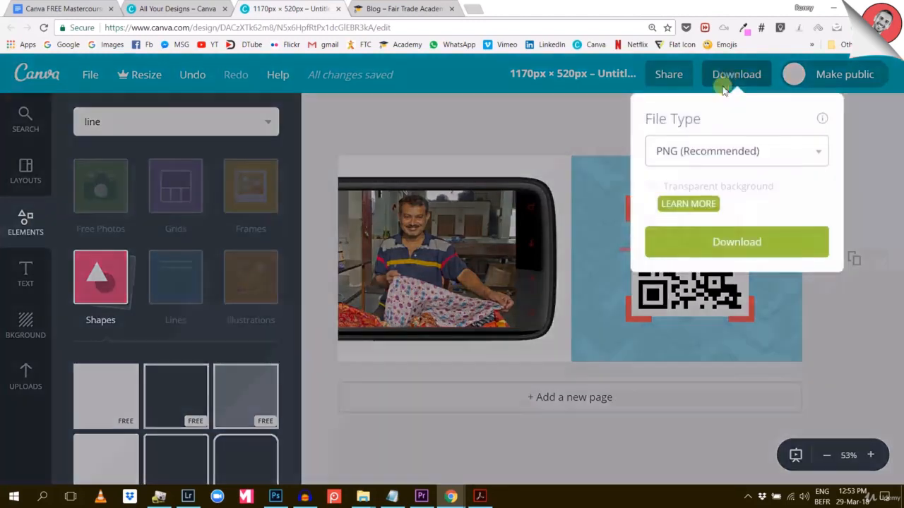
{"action": "left_click", "coordinate": [682, 154]}
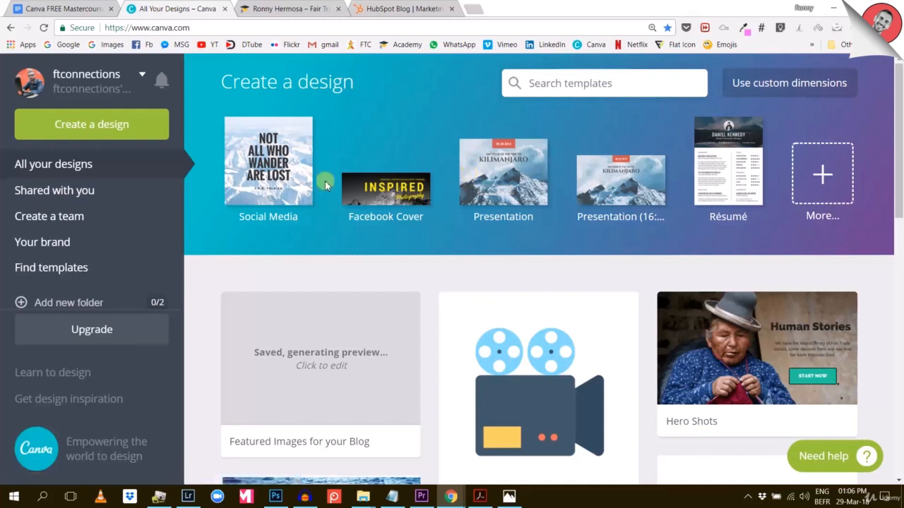
Examine the round team member profile photos on the Fair Trade Academy team page
{"action": "left_click", "coordinate": [290, 6]}
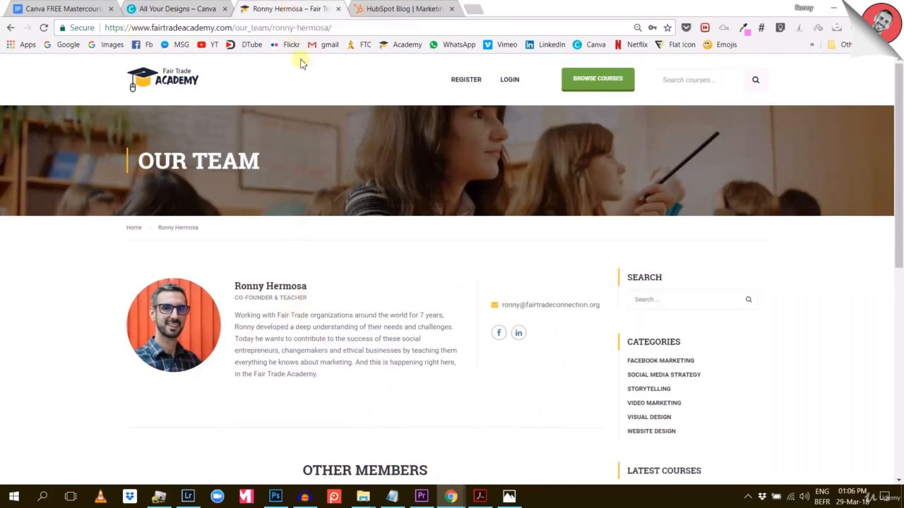
{"action": "scroll", "coordinate": [156, 303], "scroll_direction": "down", "scroll_amount": 1}
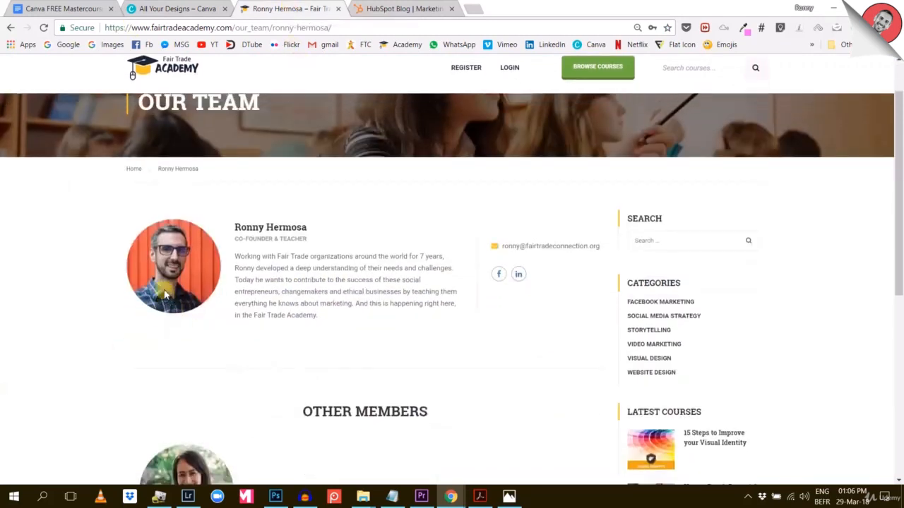
{"action": "scroll", "coordinate": [224, 307], "scroll_direction": "down", "scroll_amount": 2}
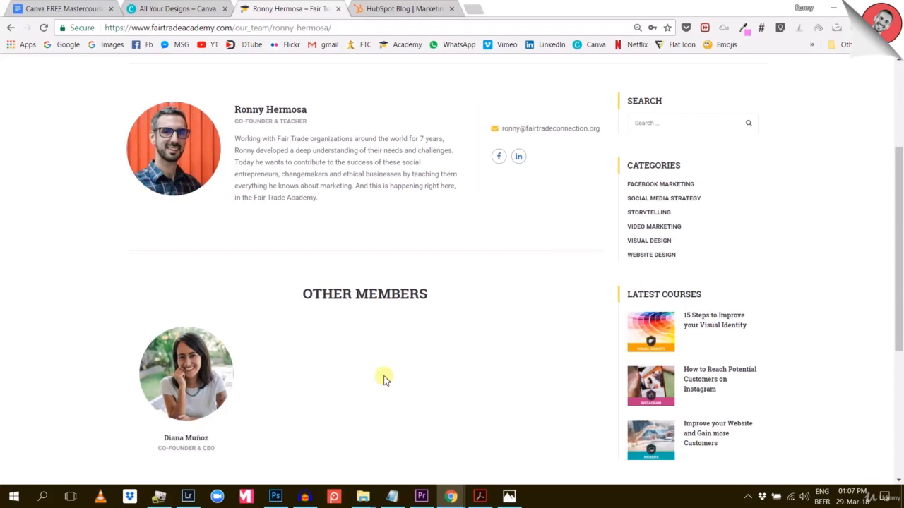
Examine a HubSpot Blog article's images and its author's profile photo, and close both reference pages
{"action": "left_click", "coordinate": [388, 10]}
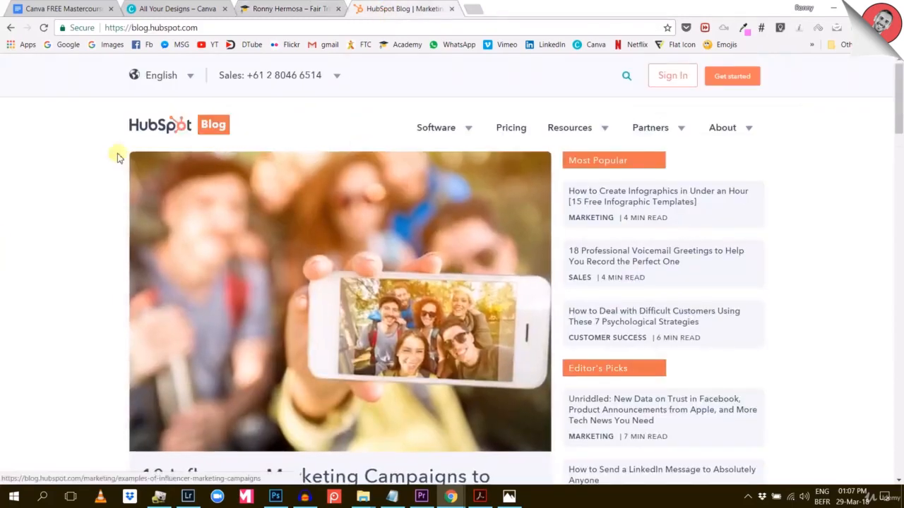
{"action": "scroll", "coordinate": [200, 205], "scroll_direction": "down", "scroll_amount": 2}
{"action": "scroll", "coordinate": [200, 205], "scroll_direction": "down", "scroll_amount": 4}
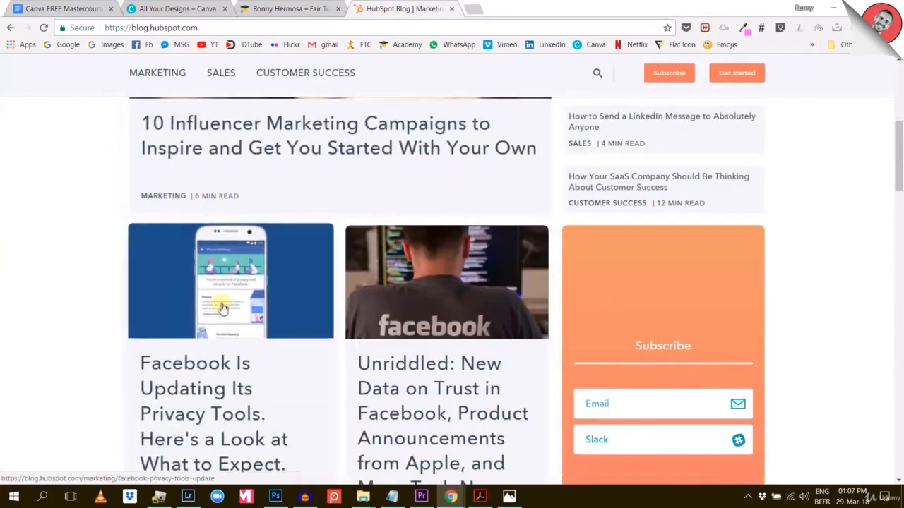
{"action": "left_click", "coordinate": [223, 305]}
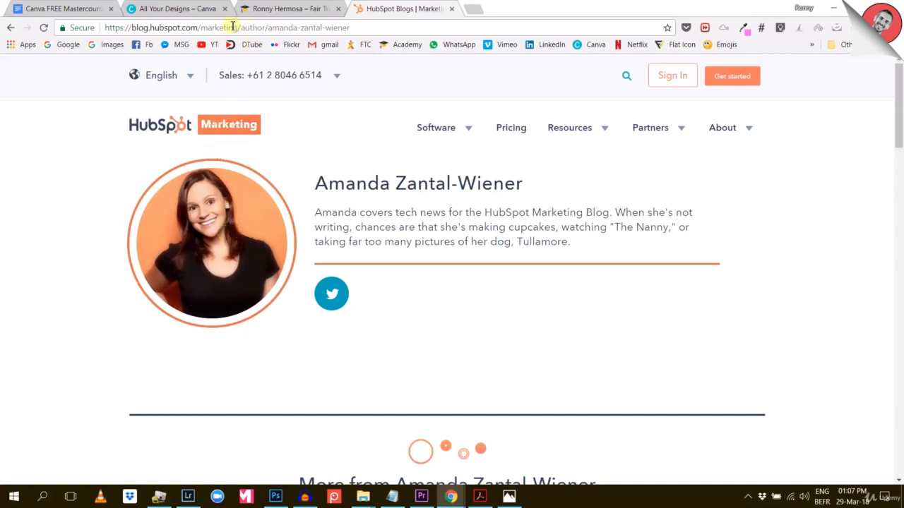
{"action": "left_click", "coordinate": [340, 8]}
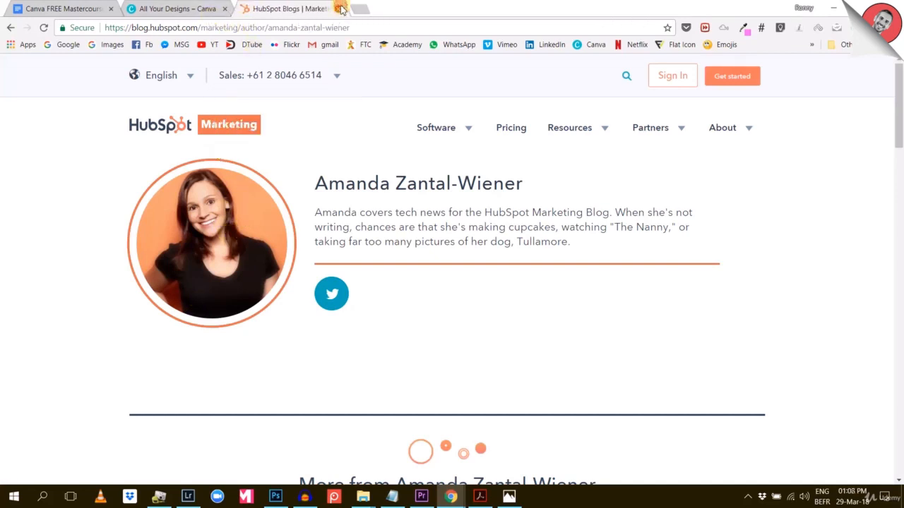
{"action": "left_click", "coordinate": [340, 8]}
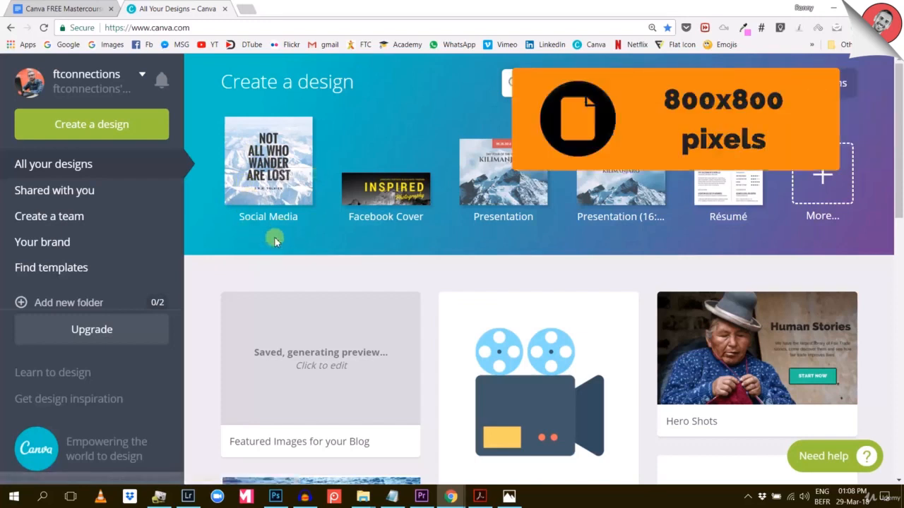
Create a new blank Social Media design and look through its Canva layouts
{"action": "left_click", "coordinate": [274, 173]}
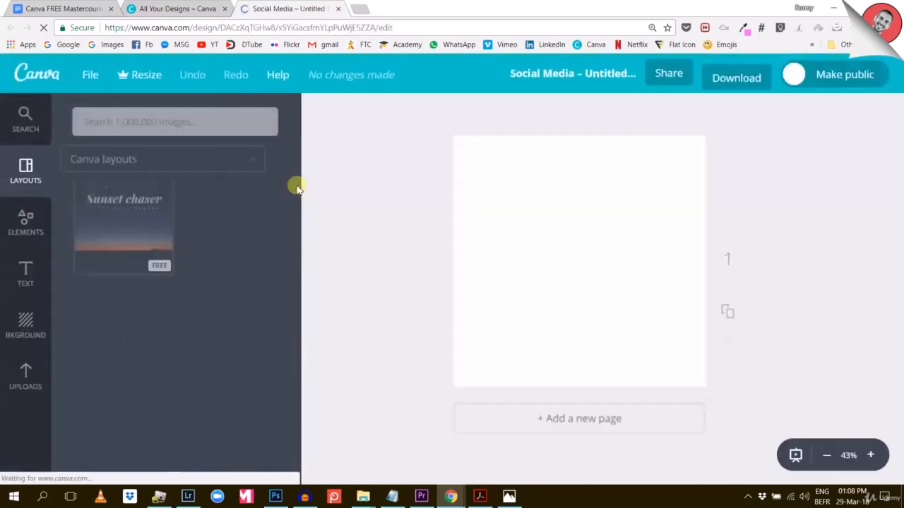
{"action": "scroll", "coordinate": [200, 302], "scroll_direction": "down", "scroll_amount": 3}
{"action": "scroll", "coordinate": [200, 303], "scroll_direction": "down", "scroll_amount": 6}
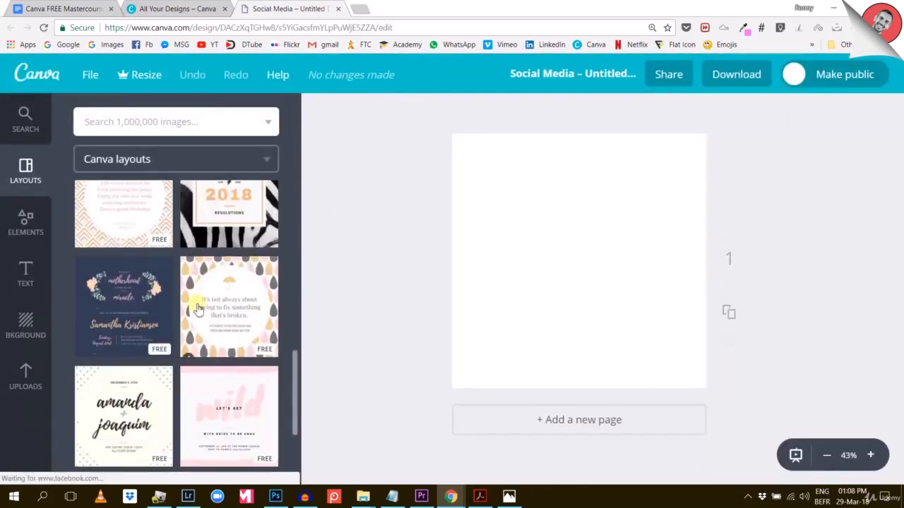
{"action": "scroll", "coordinate": [188, 313], "scroll_direction": "up", "scroll_amount": 5}
Preview the desktop photo of the man peeking over a white board and add it to the design's uploads
{"action": "left_click", "coordinate": [26, 378]}
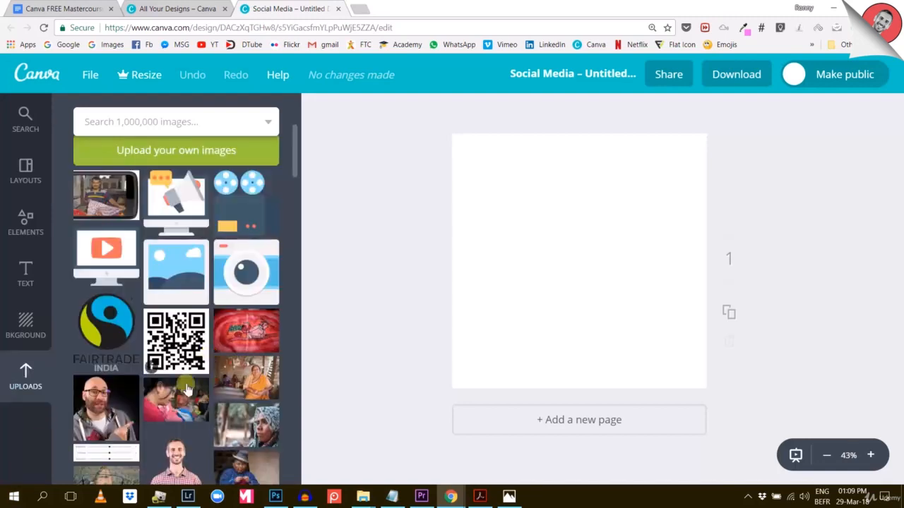
{"action": "scroll", "coordinate": [185, 378], "scroll_direction": "down", "scroll_amount": 2}
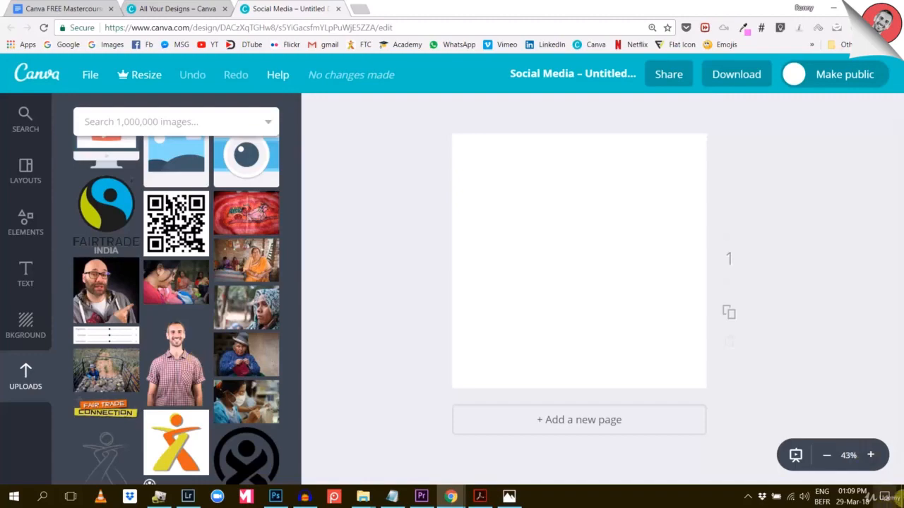
{"action": "left_click", "coordinate": [902, 500]}
{"action": "double_click", "coordinate": [380, 86]}
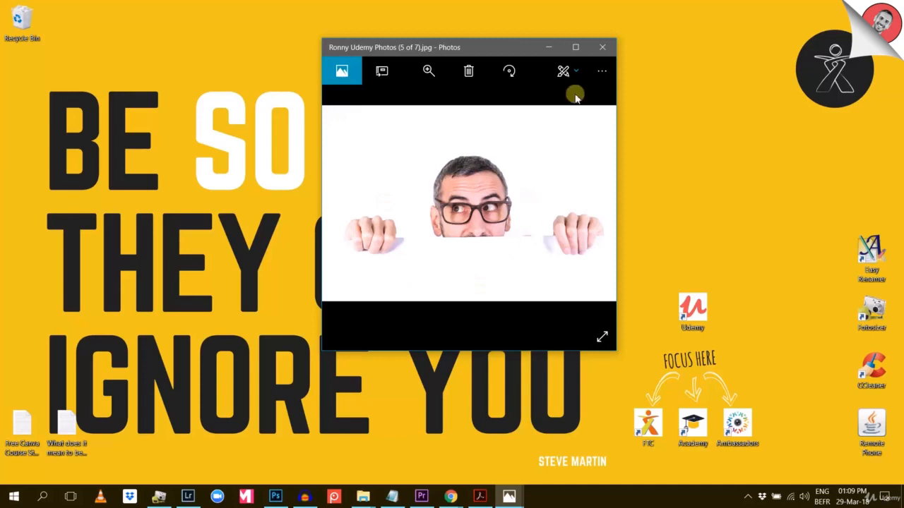
{"action": "left_click", "coordinate": [601, 50]}
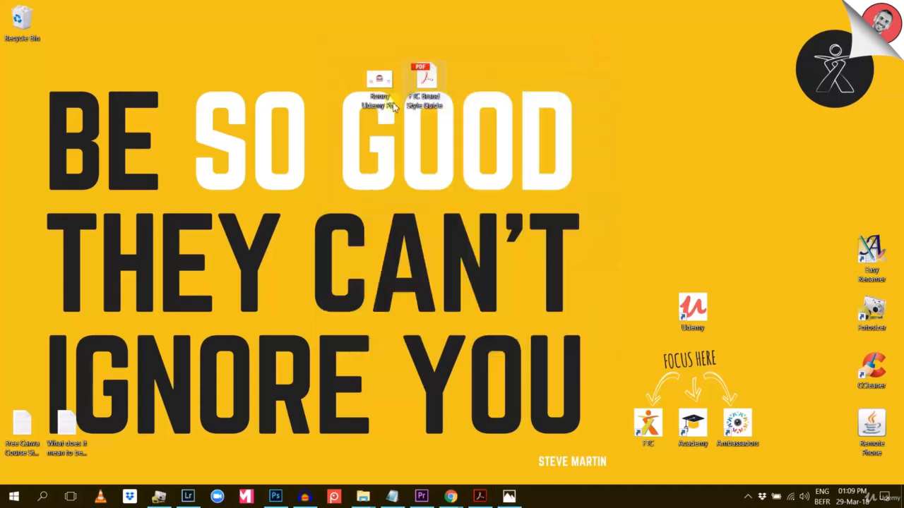
{"action": "left_click_drag", "start_coordinate": [379, 83], "coordinate": [222, 317]}
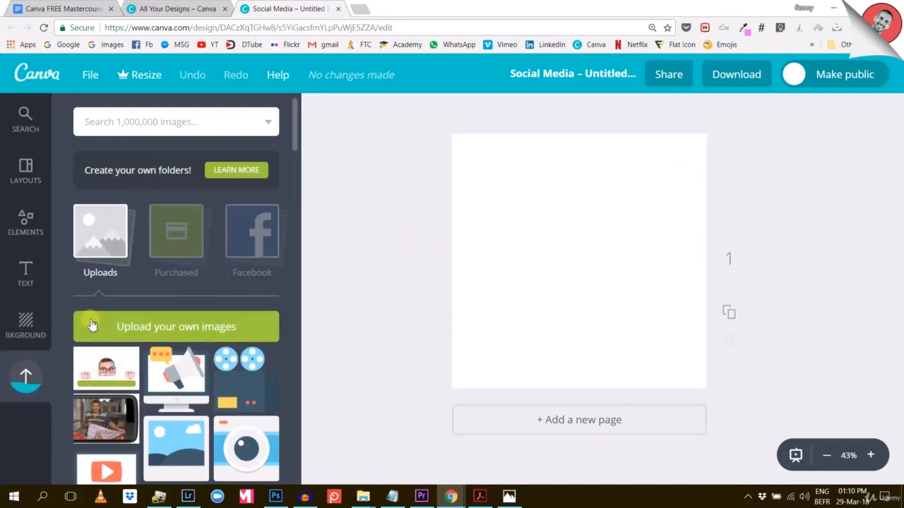
Add the plain circular frame with a thin black outline from the Frames elements to the blank page
{"action": "left_click", "coordinate": [25, 235]}
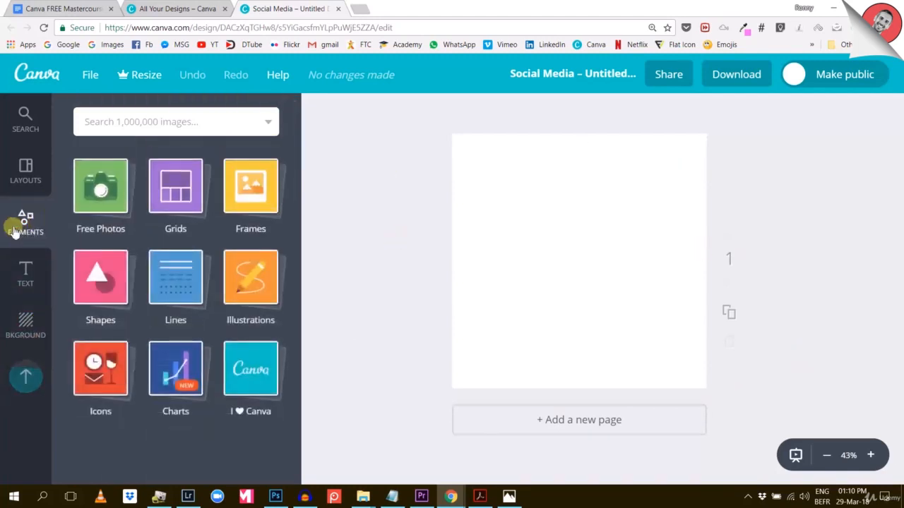
{"action": "left_click", "coordinate": [257, 188]}
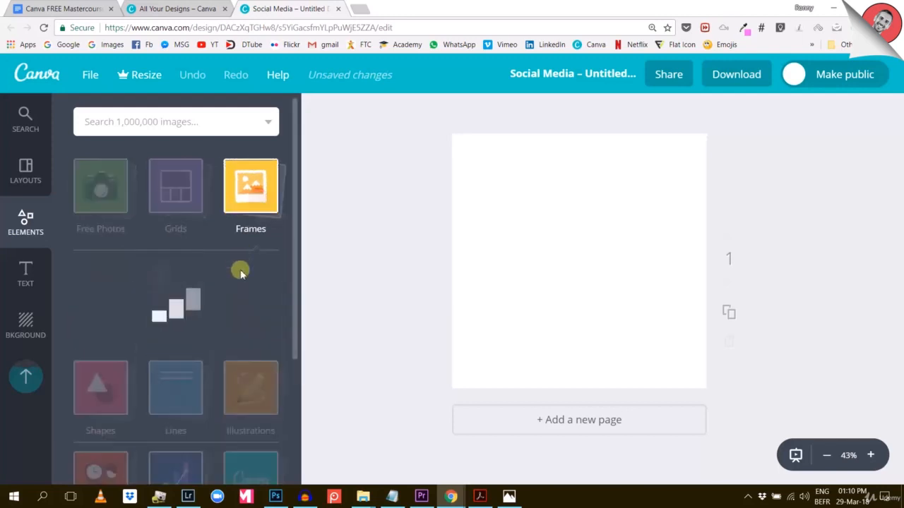
{"action": "scroll", "coordinate": [237, 342], "scroll_direction": "down", "scroll_amount": 5}
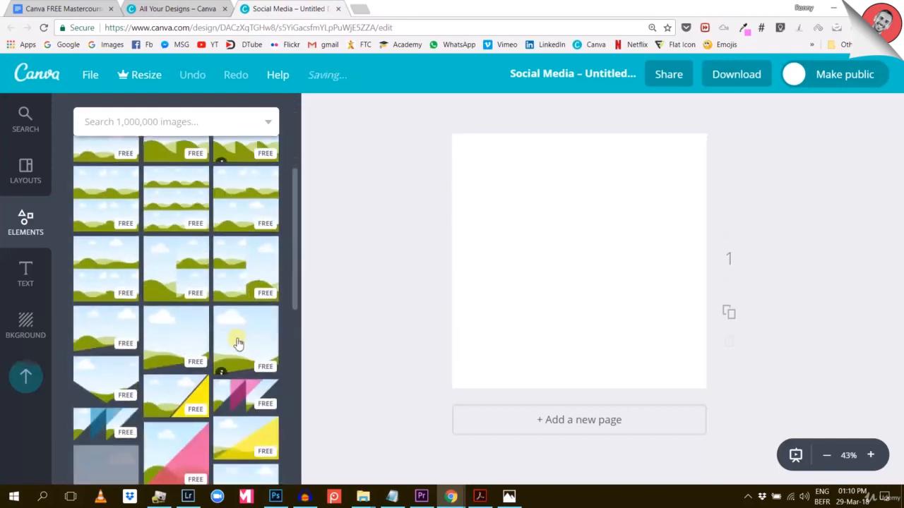
{"action": "scroll", "coordinate": [238, 344], "scroll_direction": "down", "scroll_amount": 3}
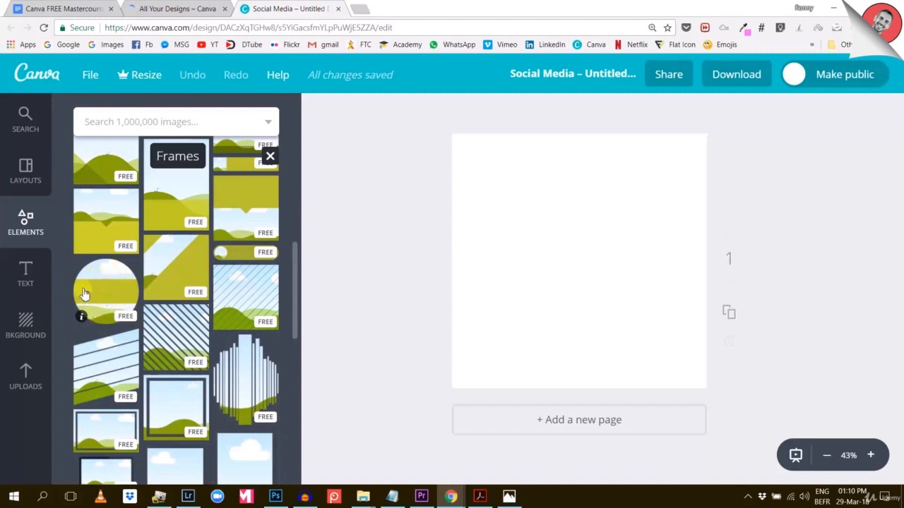
{"action": "scroll", "coordinate": [102, 294], "scroll_direction": "down", "scroll_amount": 5}
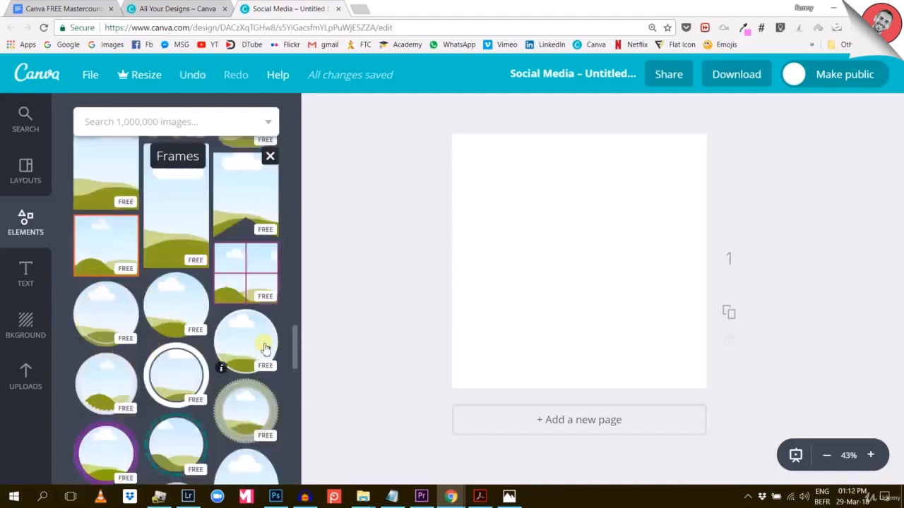
{"action": "scroll", "coordinate": [177, 353], "scroll_direction": "down", "scroll_amount": 1}
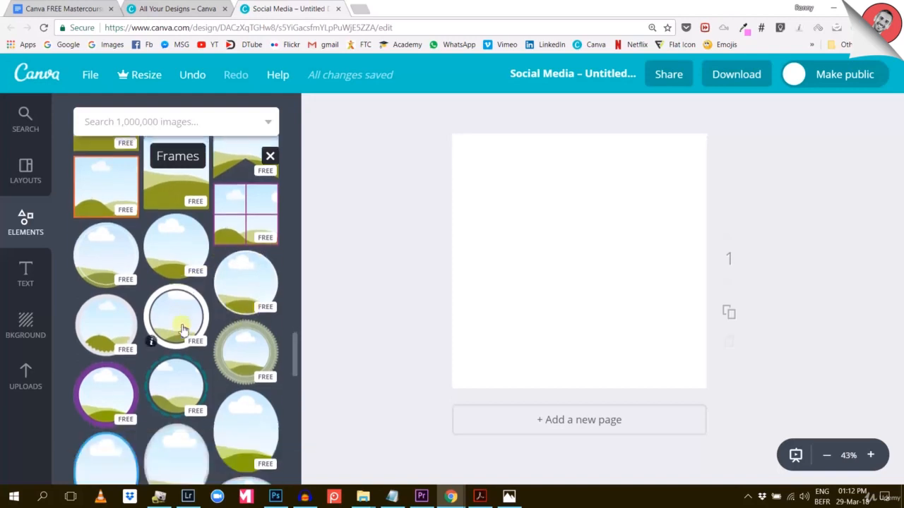
{"action": "scroll", "coordinate": [181, 333], "scroll_direction": "down", "scroll_amount": 2}
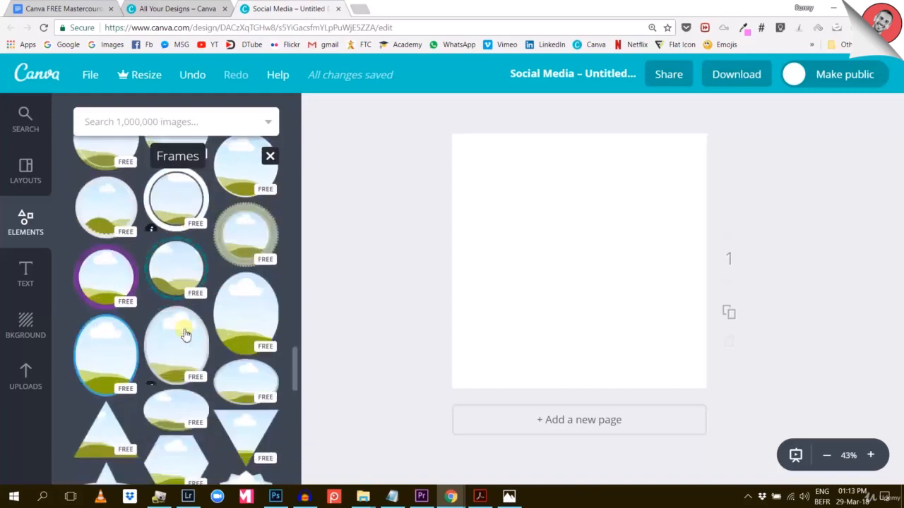
{"action": "scroll", "coordinate": [182, 333], "scroll_direction": "up", "scroll_amount": 2}
{"action": "left_click", "coordinate": [247, 286]}
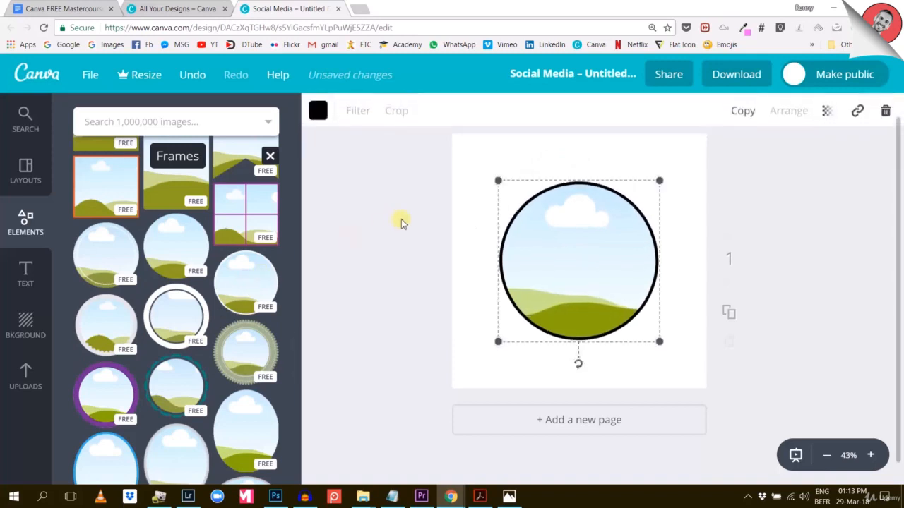
Enlarge the circular frame and centre it on the page, about 76 px from the page edges
{"action": "left_click_drag", "start_coordinate": [658, 344], "coordinate": [670, 369]}
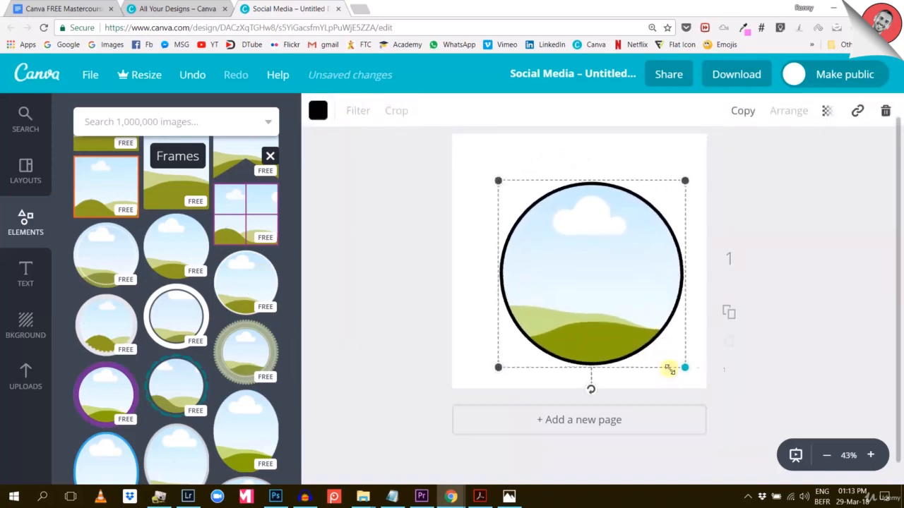
{"action": "left_click_drag", "start_coordinate": [602, 297], "coordinate": [578, 270]}
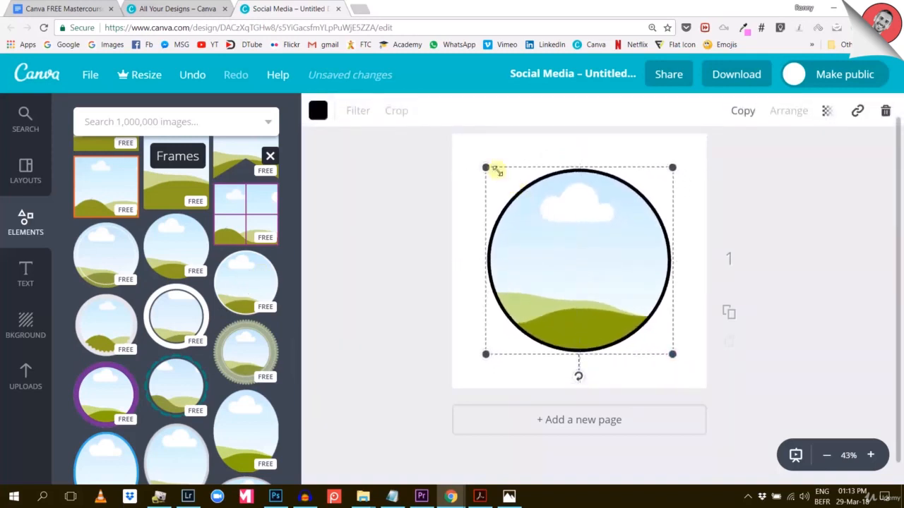
{"action": "left_click_drag", "start_coordinate": [497, 170], "coordinate": [482, 152]}
{"action": "left_click_drag", "start_coordinate": [527, 200], "coordinate": [574, 236]}
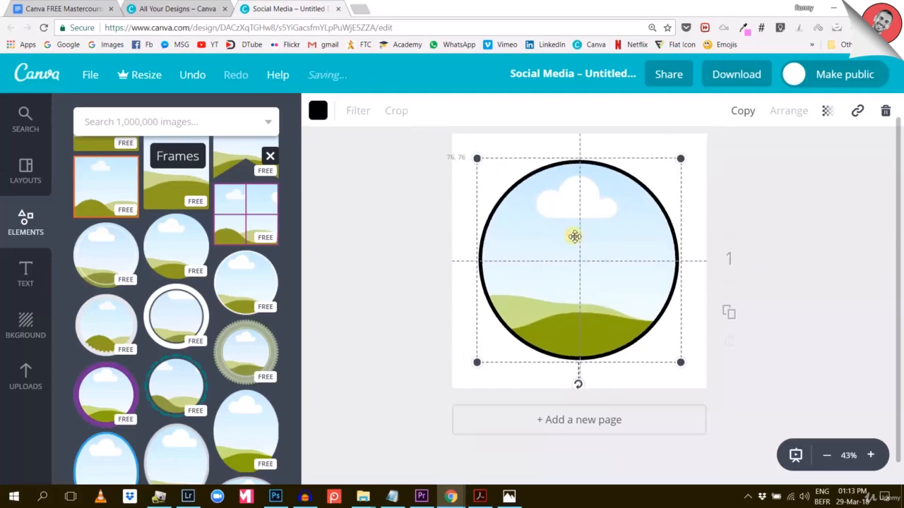
Place the uploaded photo of the man peeking over a white board inside the circular frame
{"action": "left_click", "coordinate": [32, 378]}
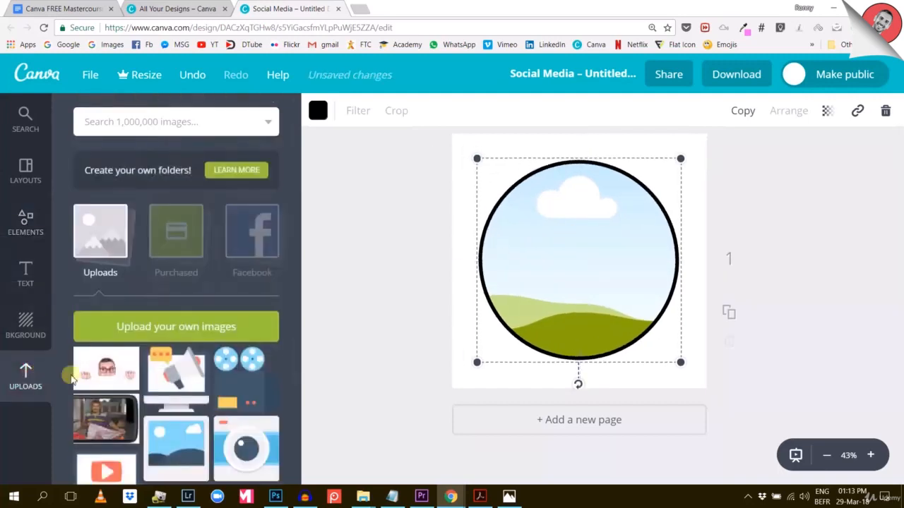
{"action": "left_click_drag", "start_coordinate": [78, 375], "coordinate": [565, 264]}
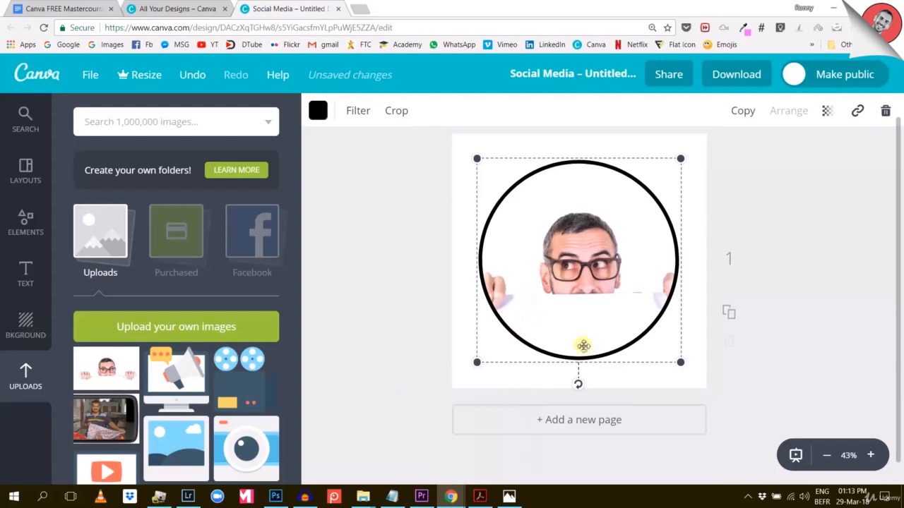
{"action": "left_click", "coordinate": [776, 245]}
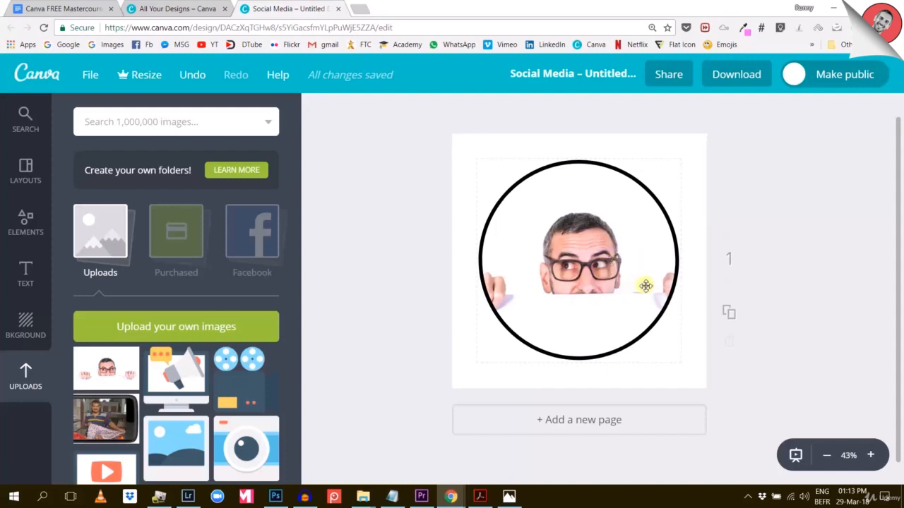
Shift the peeking photo sideways within the circular frame so the face sits near the frame's right edge
{"action": "left_click", "coordinate": [500, 280]}
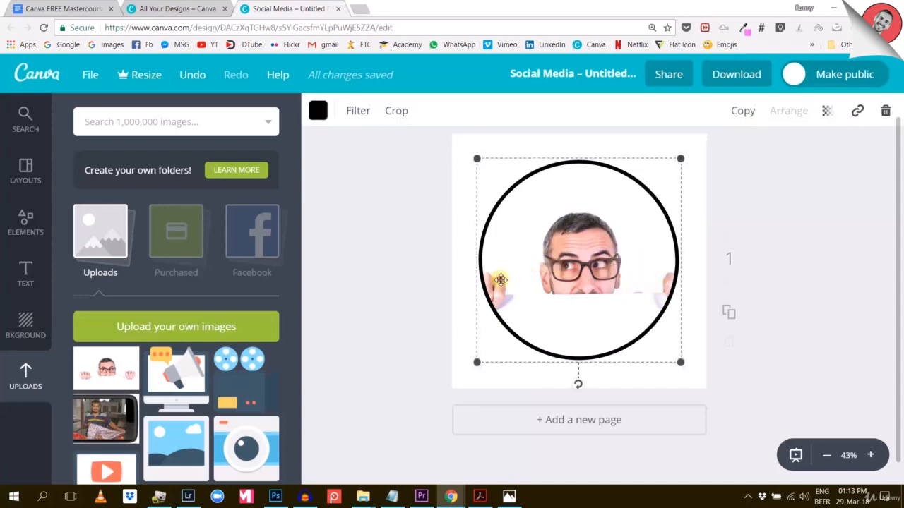
{"action": "double_click", "coordinate": [500, 279]}
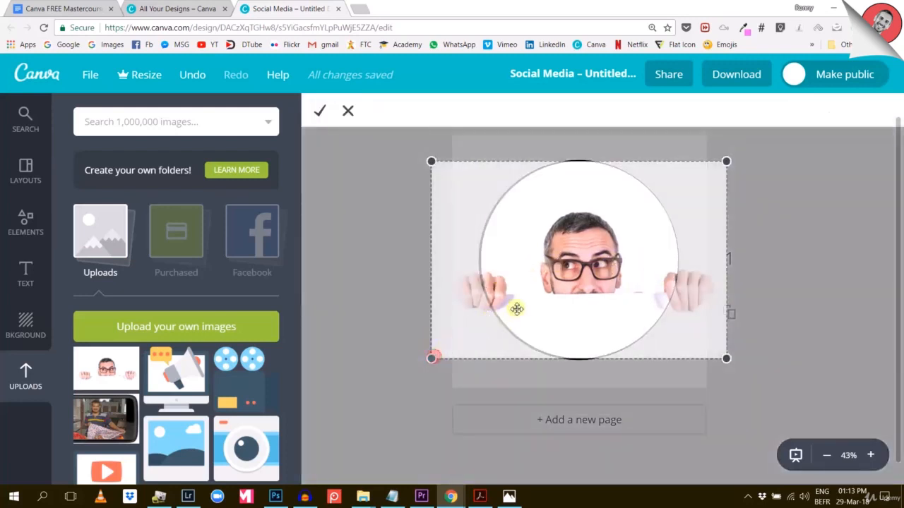
{"action": "left_click_drag", "start_coordinate": [558, 281], "coordinate": [636, 206]}
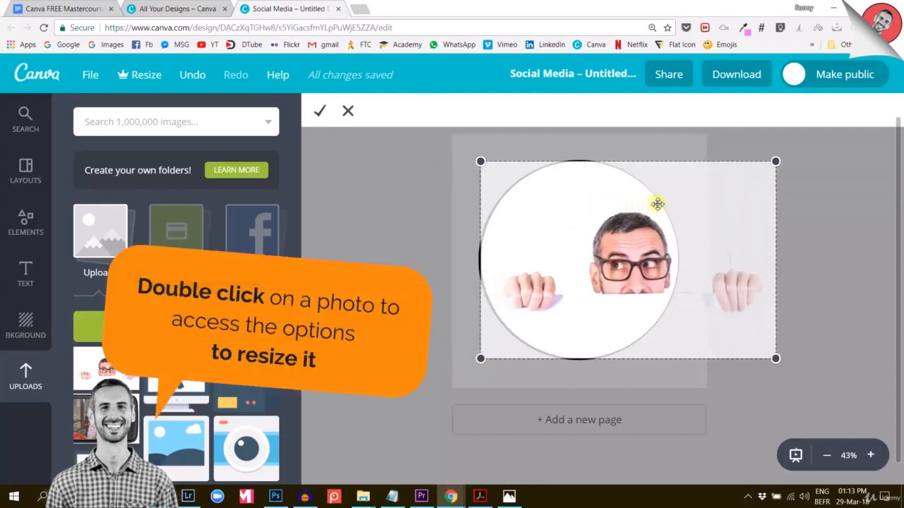
{"action": "key", "text": "Return"}
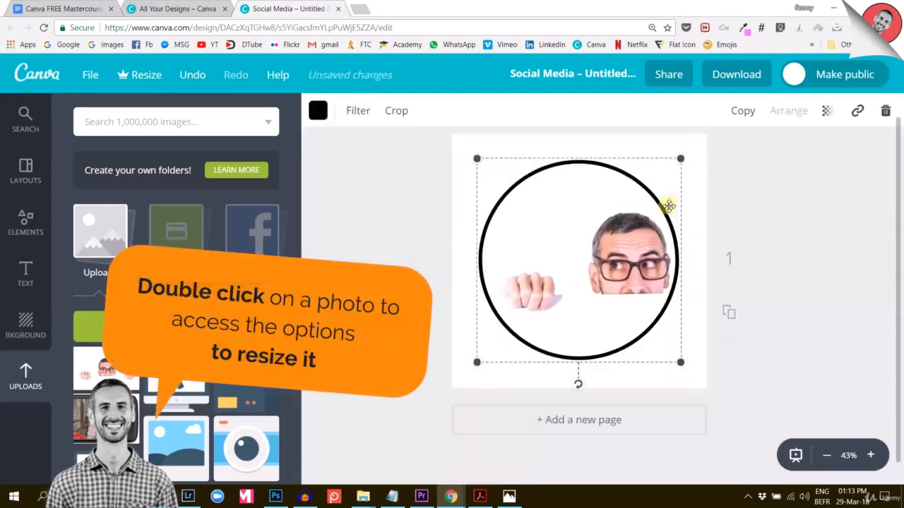
{"action": "left_click", "coordinate": [808, 233]}
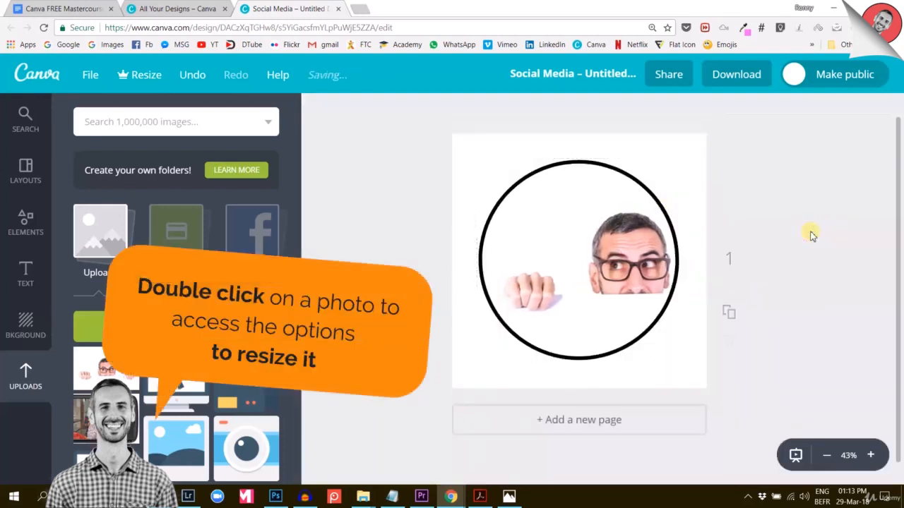
Remove the peeking photo from the circular frame, keeping the frame on the page
{"action": "left_click", "coordinate": [606, 290]}
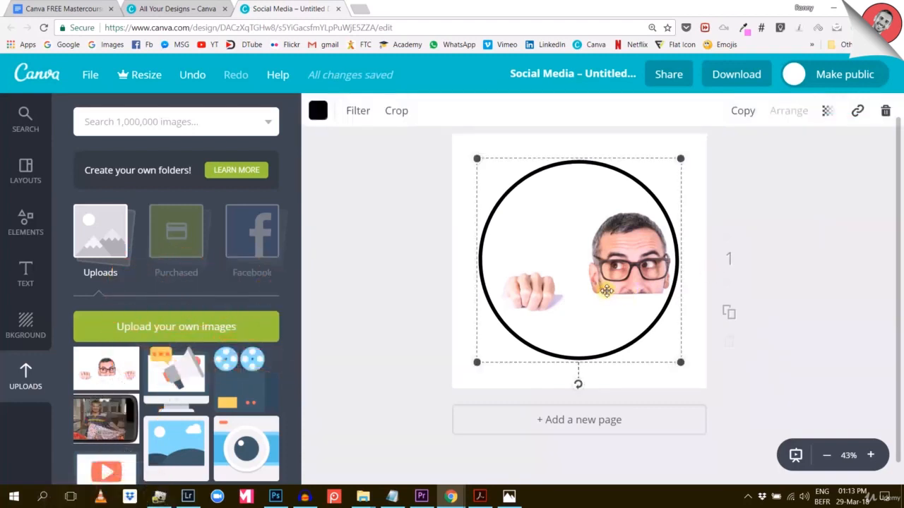
{"action": "key", "text": "Delete"}
{"action": "left_click", "coordinate": [360, 305]}
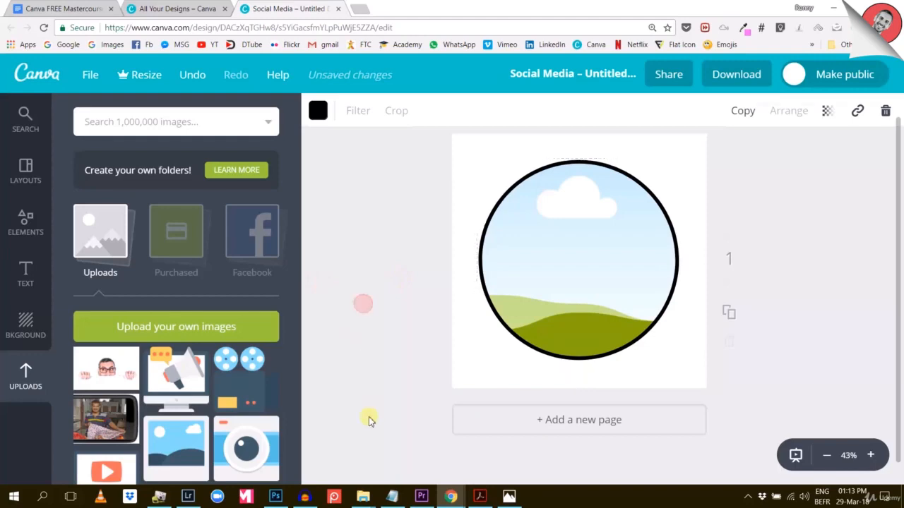
Upload the photo of the man with crossed arms from the White BG folder and place it in the circular frame
{"action": "mouse_move", "coordinate": [363, 496]}
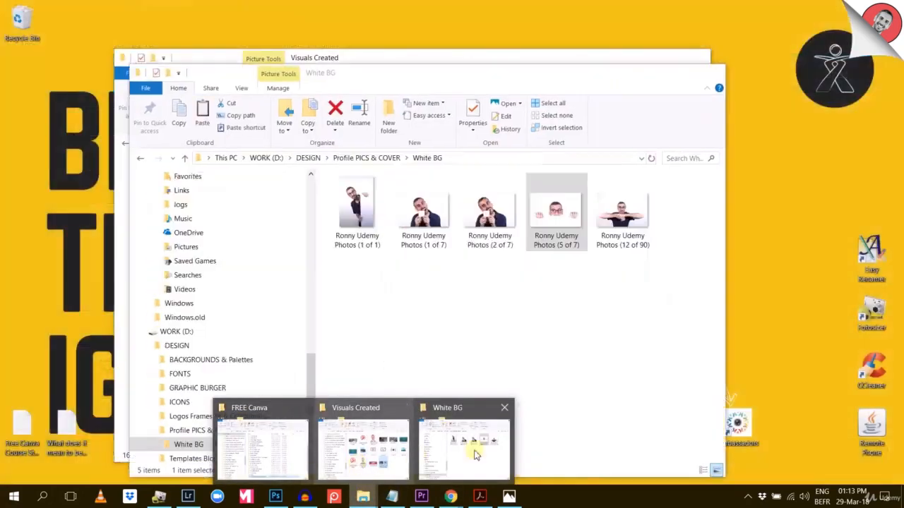
{"action": "left_click", "coordinate": [476, 452]}
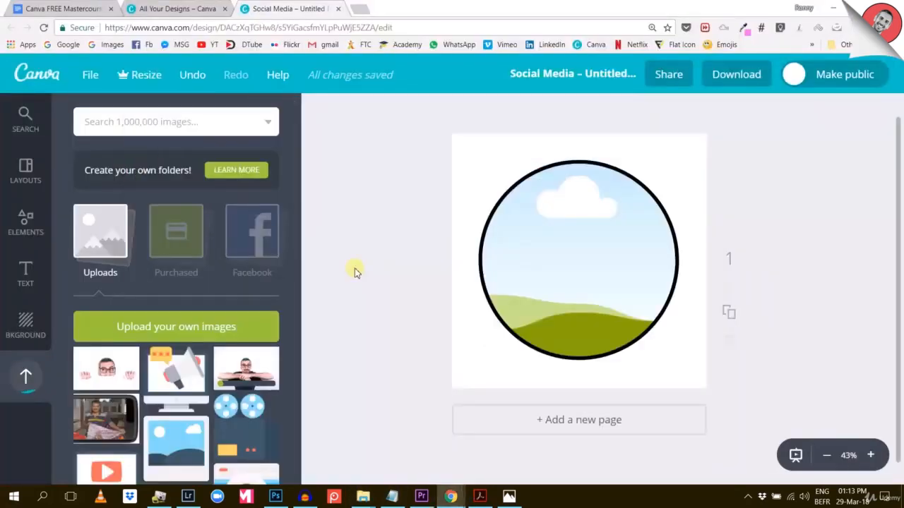
{"action": "key", "text": "ctrl+z"}
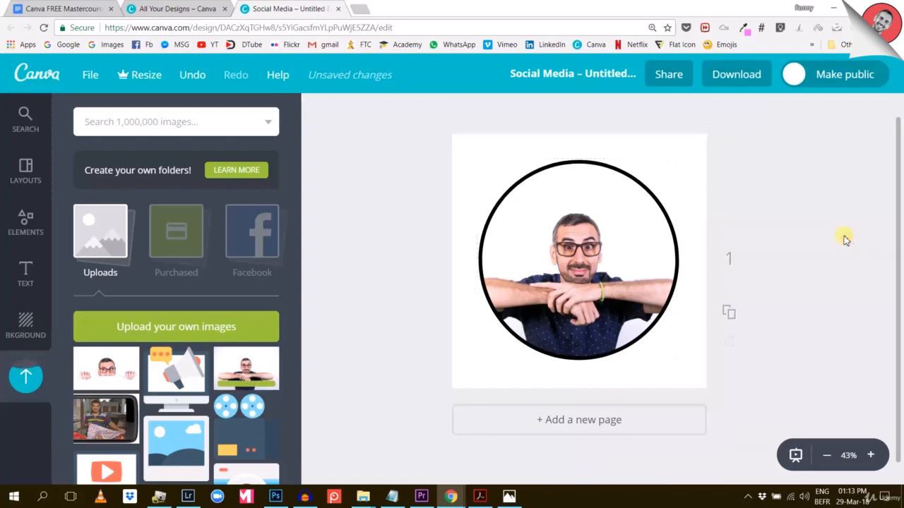
{"action": "left_click", "coordinate": [639, 182]}
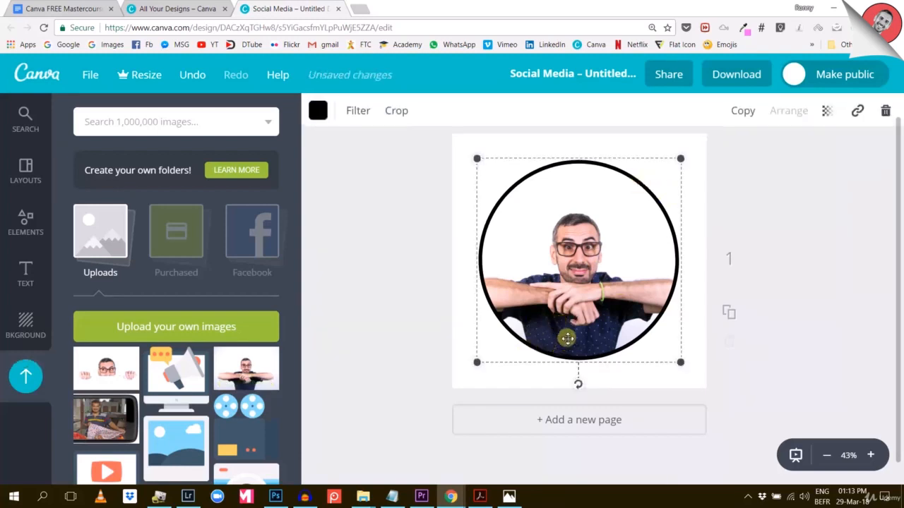
{"action": "left_click", "coordinate": [761, 203]}
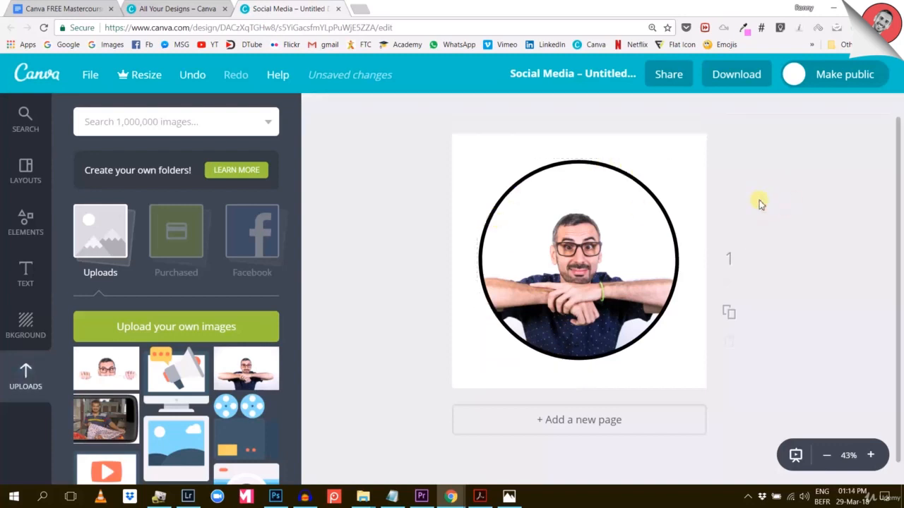
Open the circular frame's colour options, copy the orange code ff8c00 from the FTC Brand Style Guide PDF, and return to the design
{"action": "left_click", "coordinate": [601, 165]}
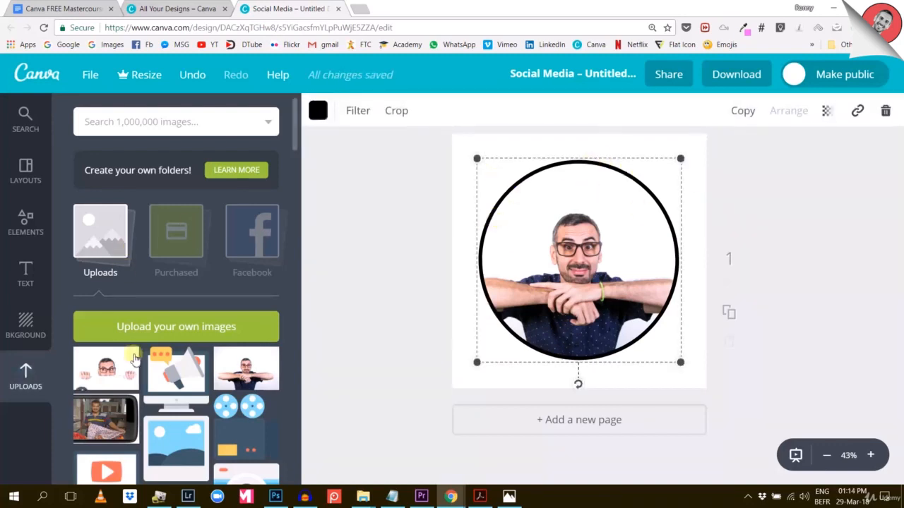
{"action": "left_click", "coordinate": [319, 112]}
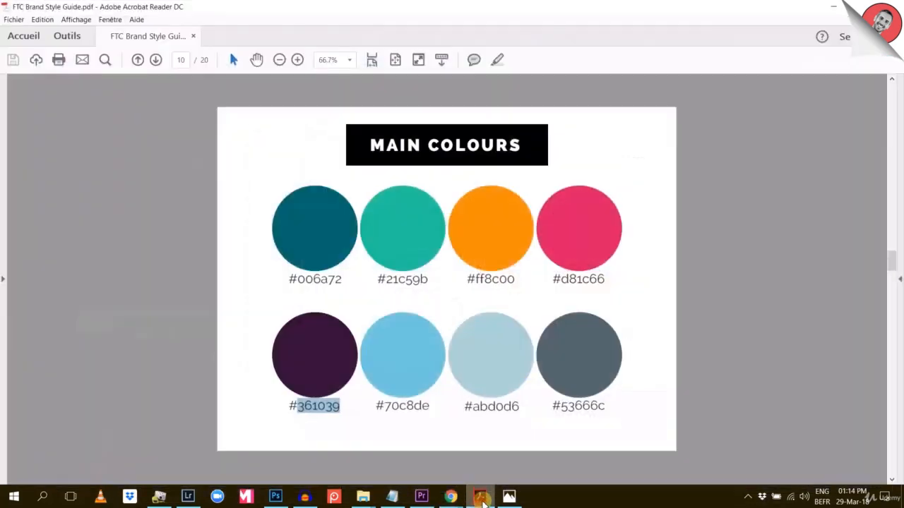
{"action": "left_click", "coordinate": [480, 496]}
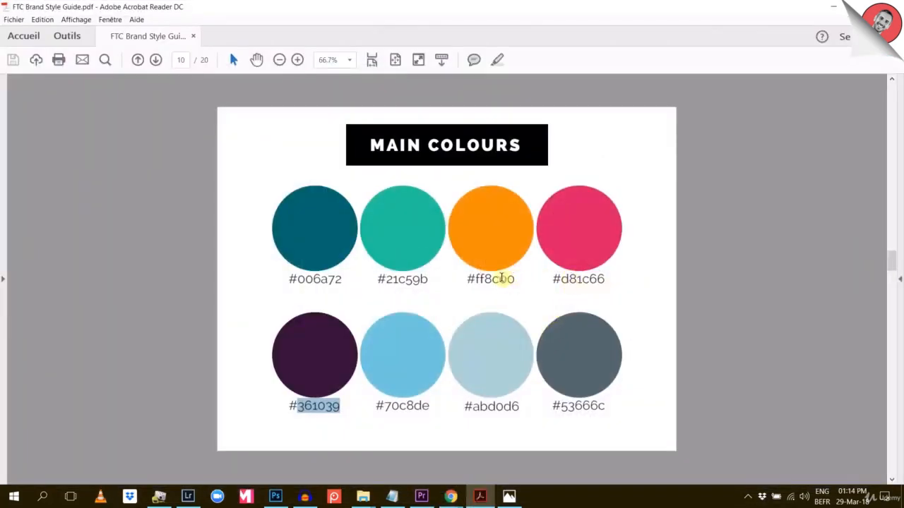
{"action": "double_click", "coordinate": [502, 279]}
{"action": "right_click", "coordinate": [501, 279]}
{"action": "left_click", "coordinate": [526, 289]}
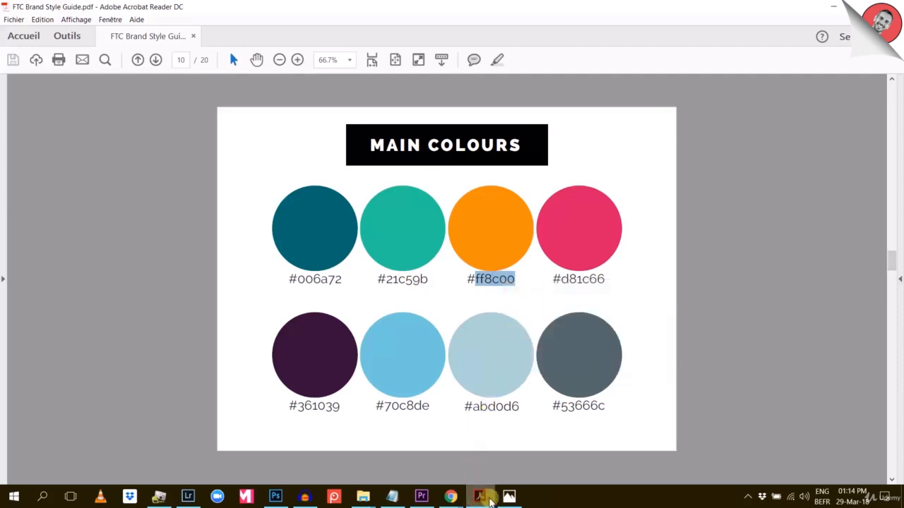
{"action": "mouse_move", "coordinate": [451, 496]}
{"action": "left_click", "coordinate": [519, 452]}
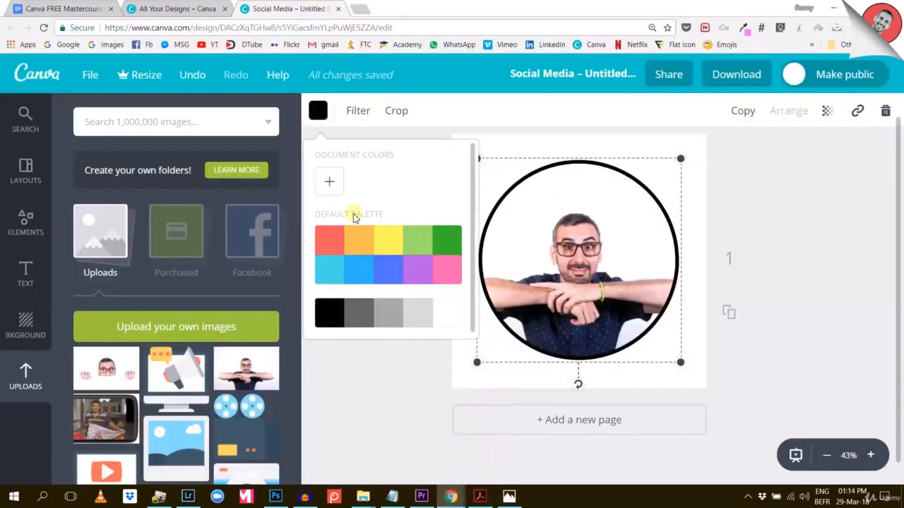
Set the circular frame's outline to the custom colour #ff8c00
{"action": "left_click", "coordinate": [332, 183]}
{"action": "left_click", "coordinate": [437, 381]}
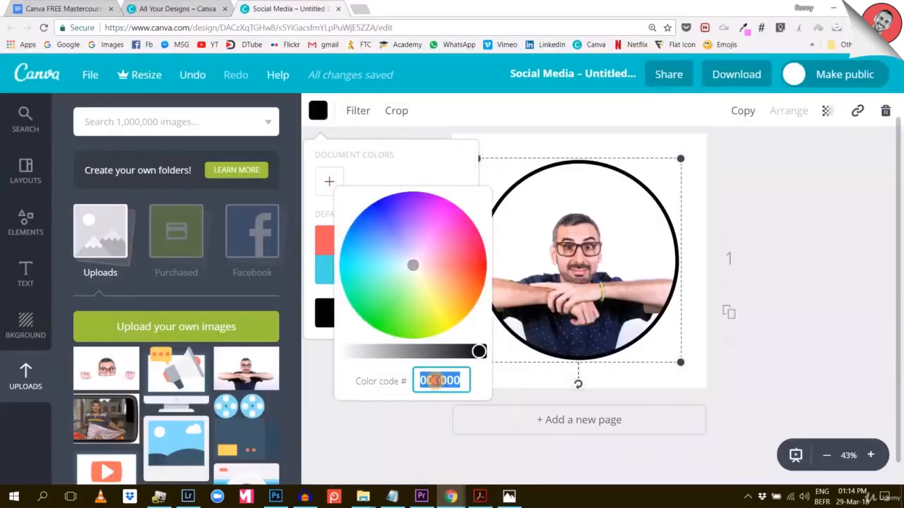
{"action": "key", "text": "ctrl+v"}
{"action": "left_click", "coordinate": [801, 248]}
{"action": "left_click", "coordinate": [802, 252]}
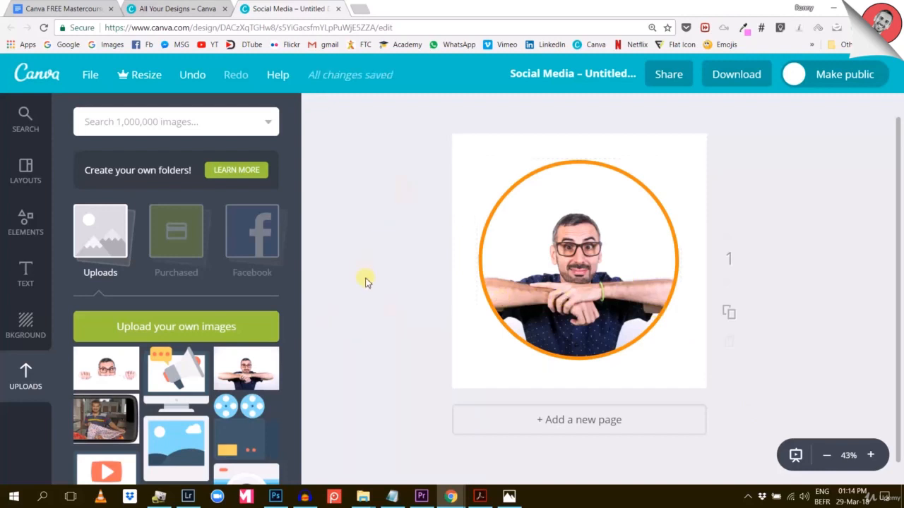
Duplicate page 1 and set the outline of the circular frame on the copy to black
{"action": "left_click", "coordinate": [735, 315]}
{"action": "left_click", "coordinate": [633, 329]}
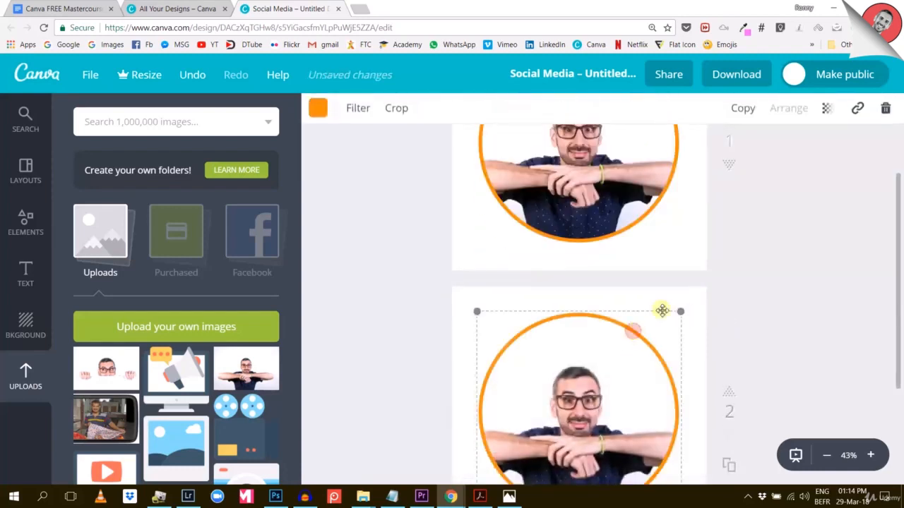
{"action": "left_click", "coordinate": [318, 110]}
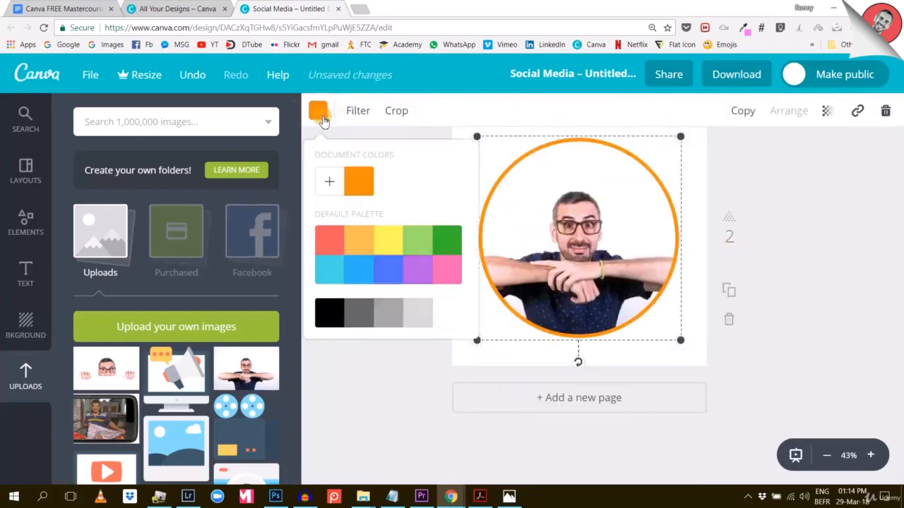
{"action": "left_click", "coordinate": [329, 311]}
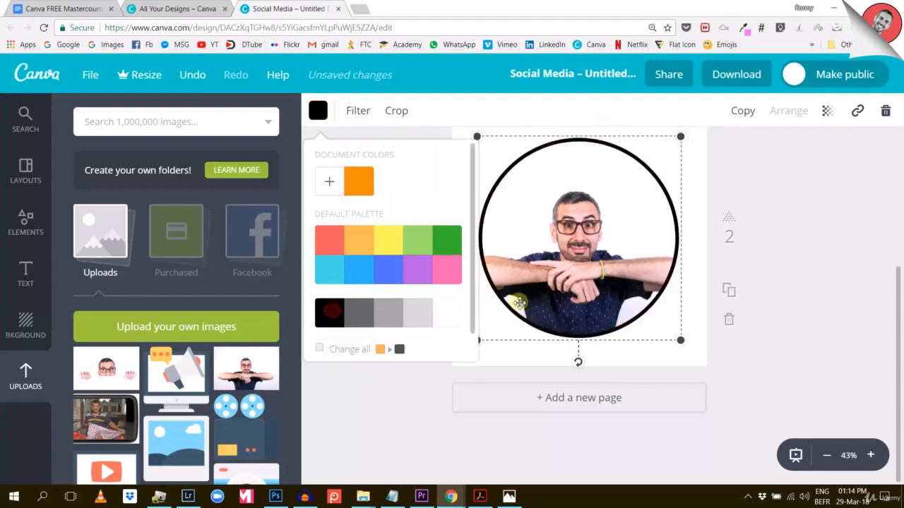
{"action": "left_click", "coordinate": [798, 221]}
{"action": "left_click", "coordinate": [797, 265]}
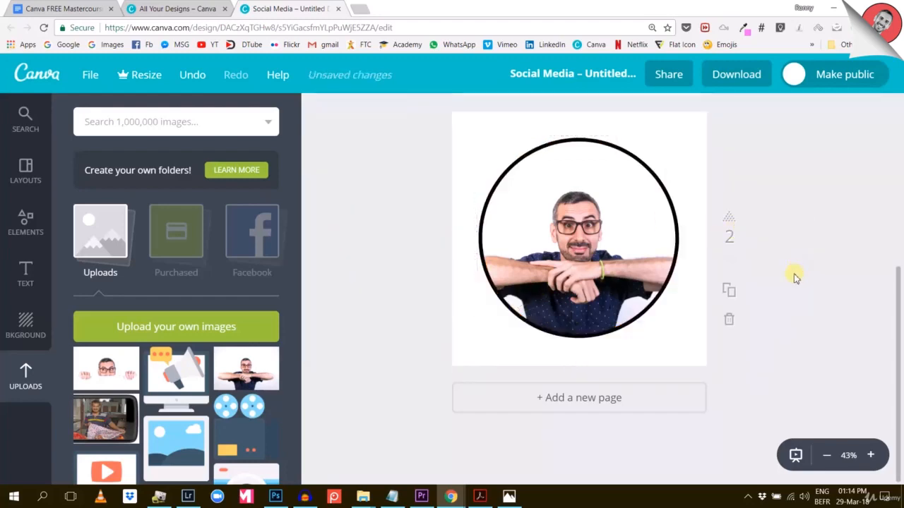
Duplicate page 2, select the new page's frame, copy the green code 21c59b from the FTC Brand Style Guide PDF, and return to the design
{"action": "scroll", "coordinate": [794, 276], "scroll_direction": "up", "scroll_amount": 4}
{"action": "scroll", "coordinate": [769, 303], "scroll_direction": "down", "scroll_amount": 4}
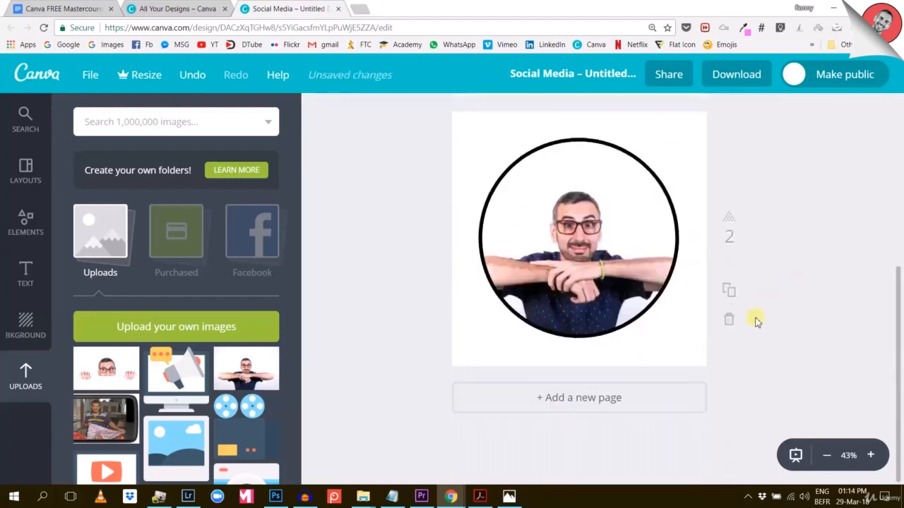
{"action": "left_click", "coordinate": [727, 292]}
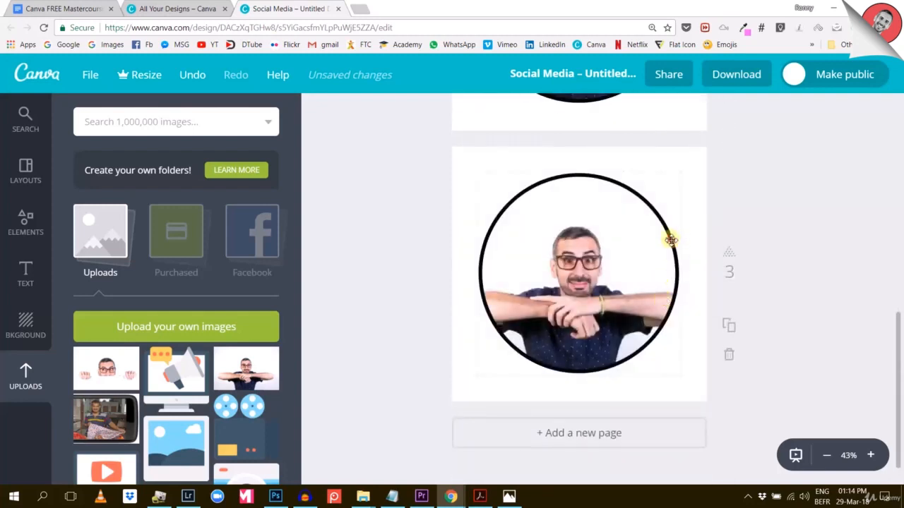
{"action": "left_click", "coordinate": [670, 240]}
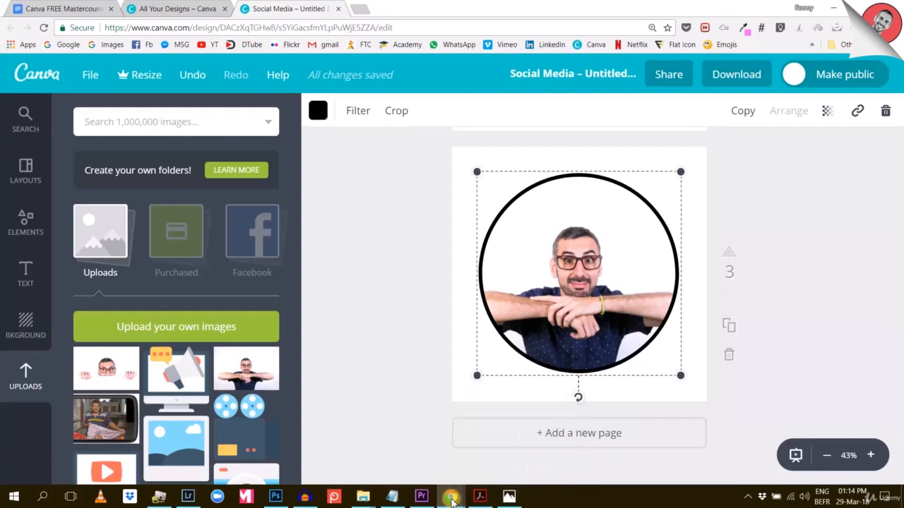
{"action": "left_click", "coordinate": [477, 497]}
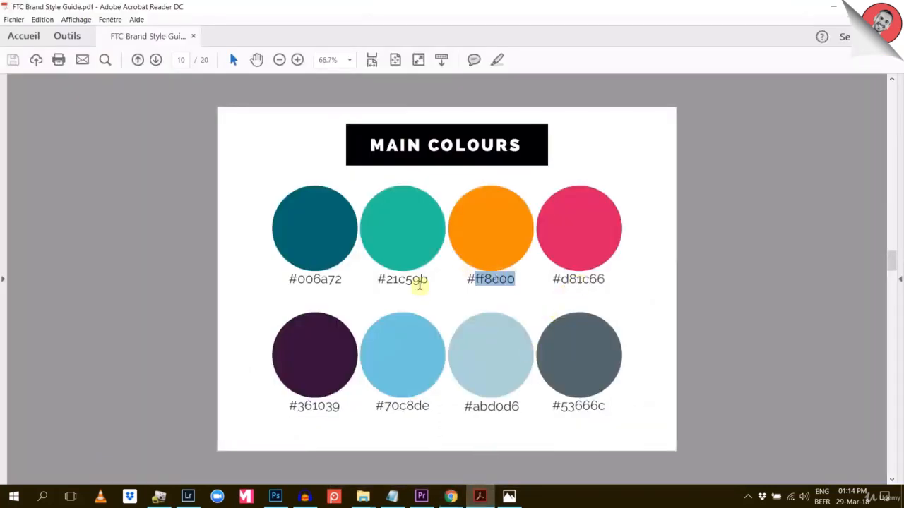
{"action": "double_click", "coordinate": [420, 282]}
{"action": "right_click", "coordinate": [411, 280]}
{"action": "left_click", "coordinate": [430, 291]}
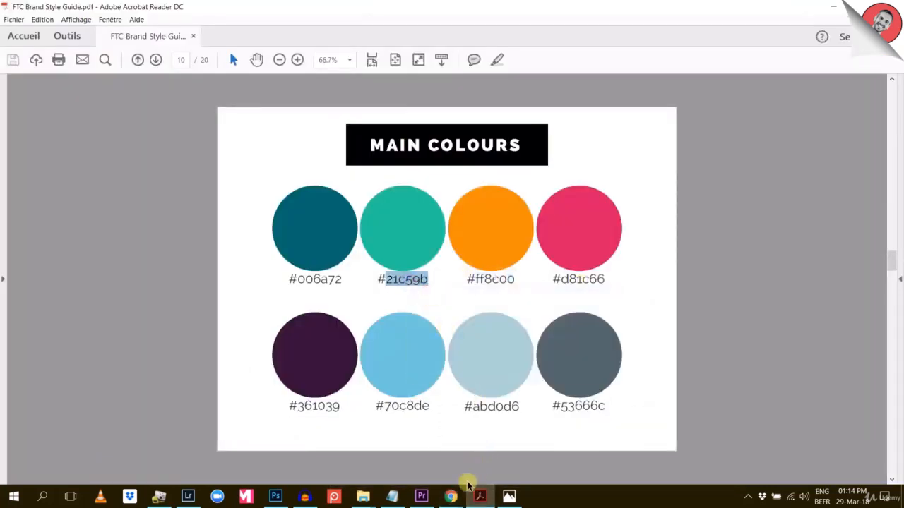
{"action": "mouse_move", "coordinate": [452, 495]}
{"action": "left_click", "coordinate": [530, 446]}
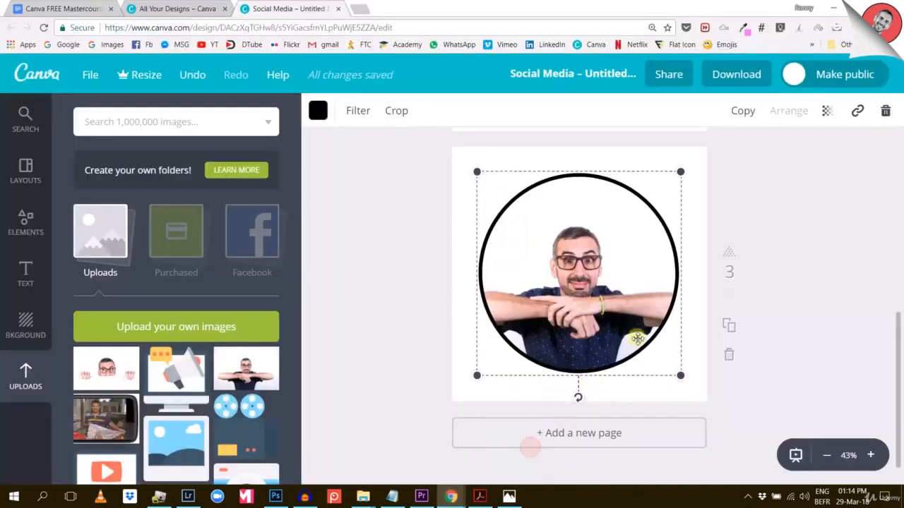
Set the outline of the circular frame on page 3 to the custom colour #21c59b
{"action": "left_click", "coordinate": [318, 113]}
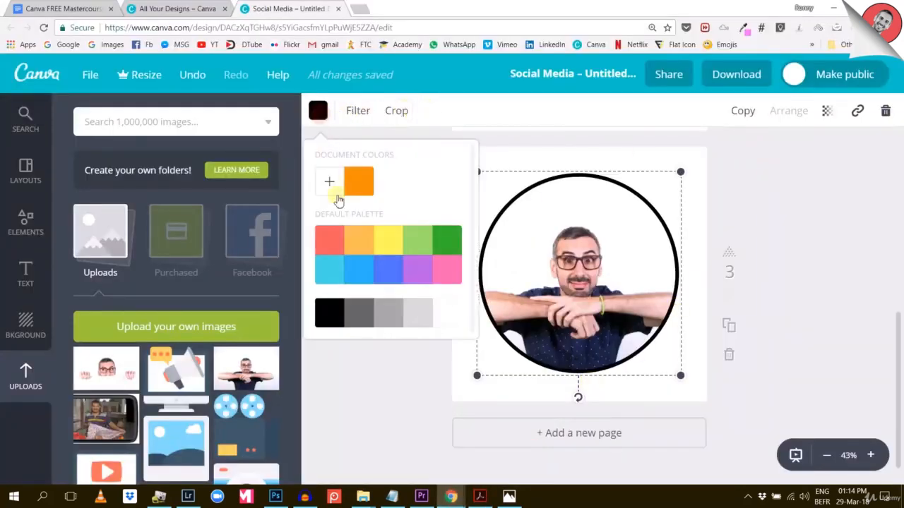
{"action": "left_click", "coordinate": [329, 182]}
{"action": "double_click", "coordinate": [445, 384]}
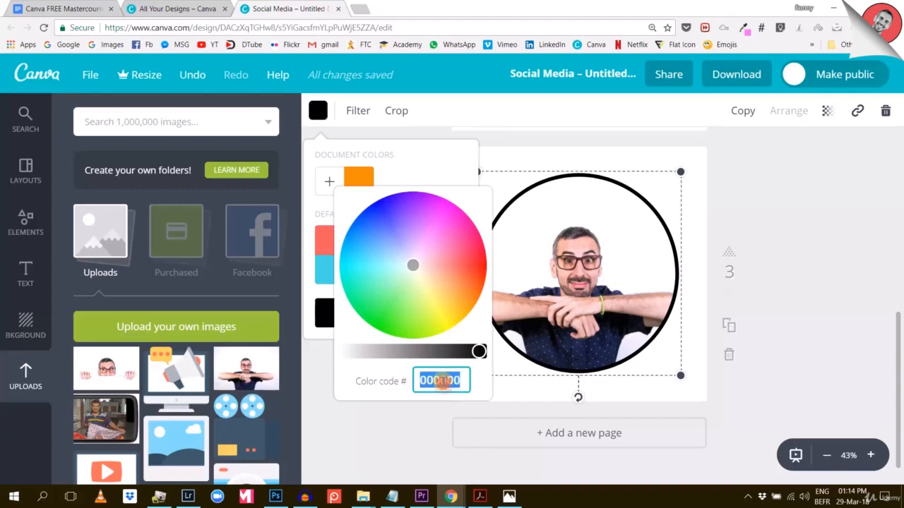
{"action": "key", "text": "ctrl+v"}
{"action": "left_click", "coordinate": [817, 259]}
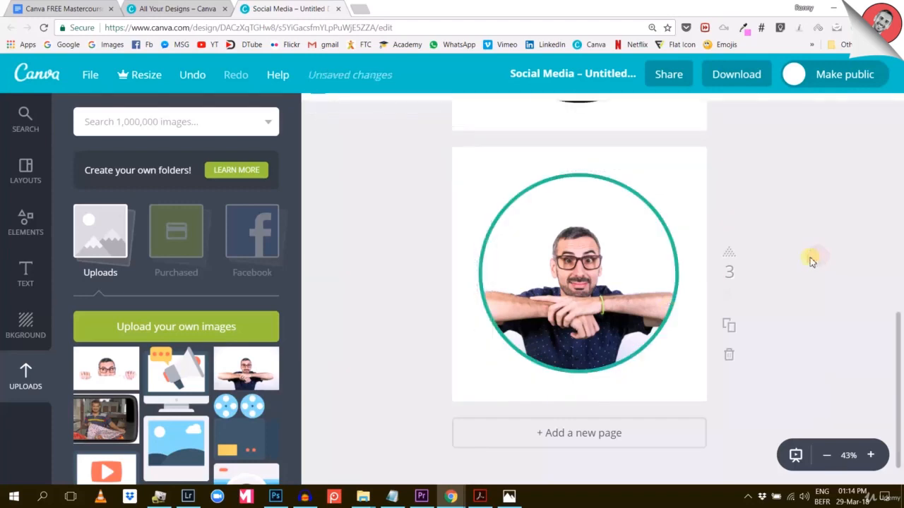
Duplicate page 3, select the new page's frame, copy the pink code d81c66 from the style guide PDF, and return to the design
{"action": "scroll", "coordinate": [751, 299], "scroll_direction": "up", "scroll_amount": 7}
{"action": "scroll", "coordinate": [750, 304], "scroll_direction": "down", "scroll_amount": 7}
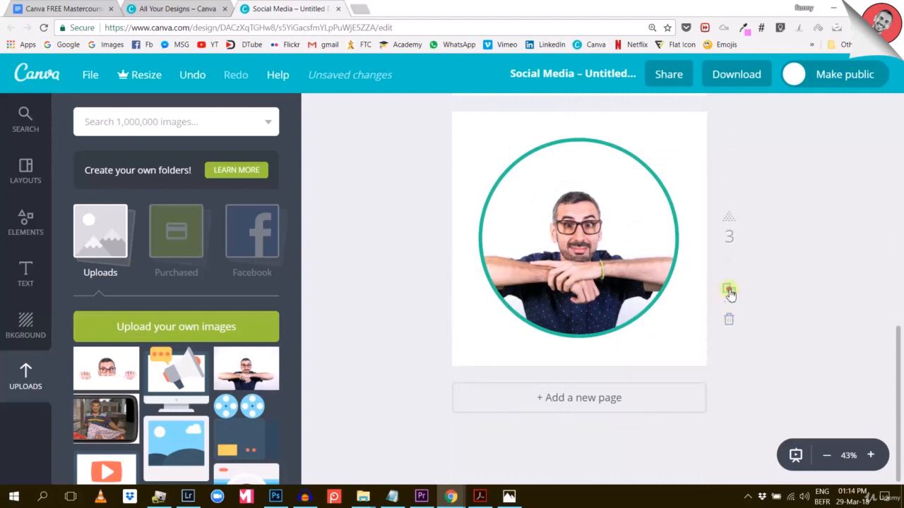
{"action": "left_click", "coordinate": [729, 291]}
{"action": "left_click", "coordinate": [639, 261]}
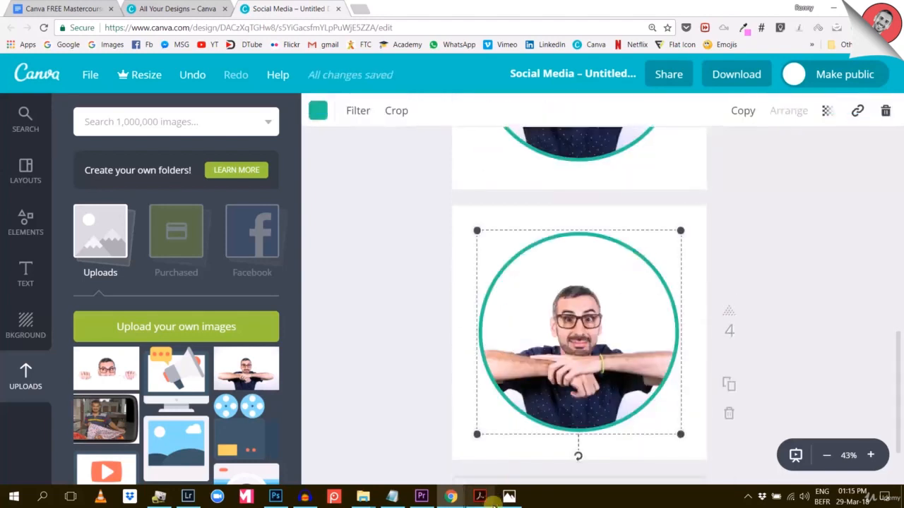
{"action": "mouse_move", "coordinate": [451, 496]}
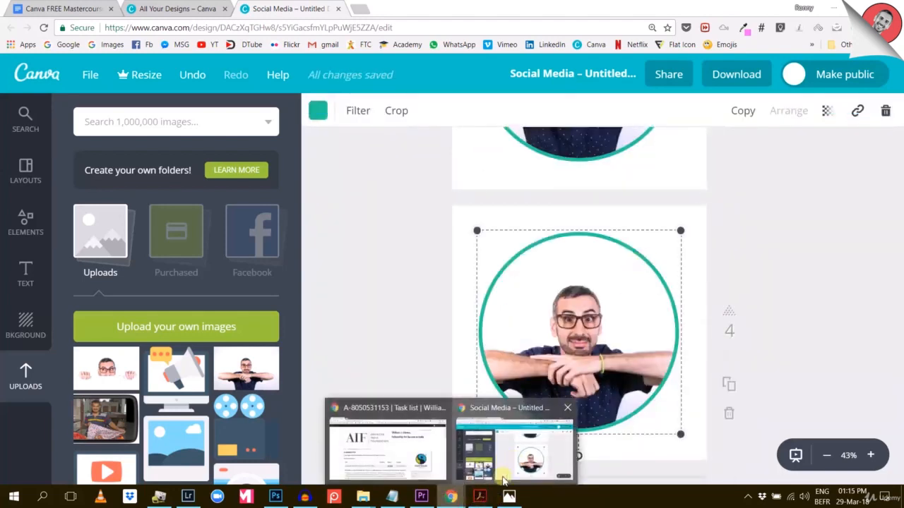
{"action": "left_click", "coordinate": [480, 496]}
{"action": "double_click", "coordinate": [588, 281]}
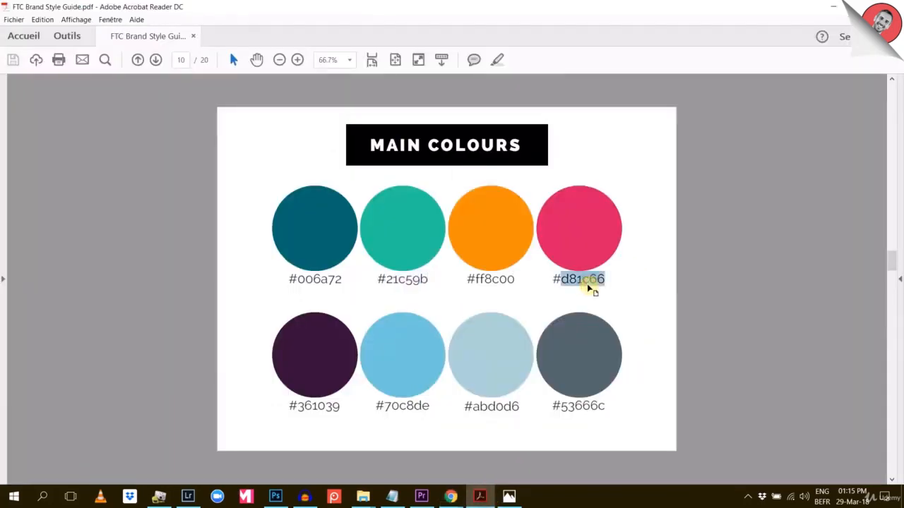
{"action": "left_click", "coordinate": [451, 496]}
Set the outline of the circular frame on page 4 to the custom colour #d81c66
{"action": "left_click", "coordinate": [317, 110]}
{"action": "left_click", "coordinate": [329, 182]}
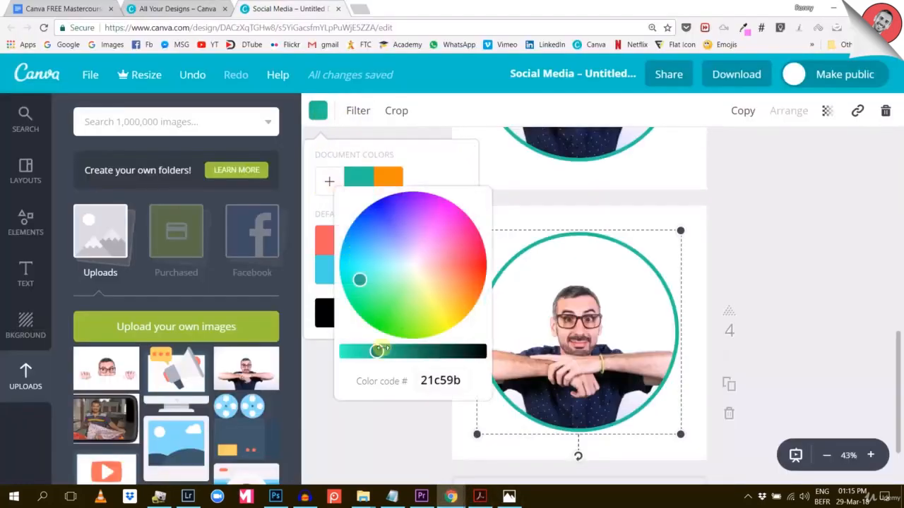
{"action": "left_click", "coordinate": [449, 382]}
{"action": "key", "text": "ctrl+v"}
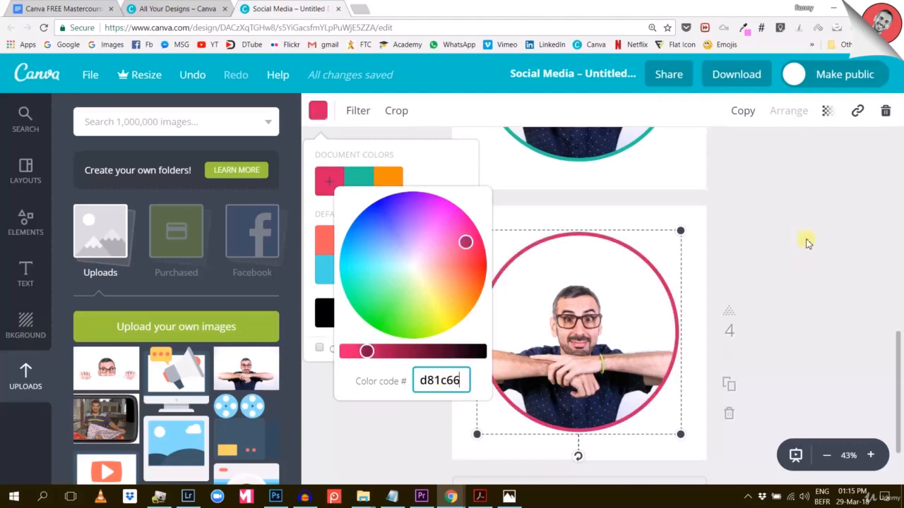
{"action": "left_click", "coordinate": [805, 232]}
Review the outline colour variants across the pages and download all pages as PNG files
{"action": "scroll", "coordinate": [783, 280], "scroll_direction": "up", "scroll_amount": 3}
{"action": "scroll", "coordinate": [782, 282], "scroll_direction": "up", "scroll_amount": 5}
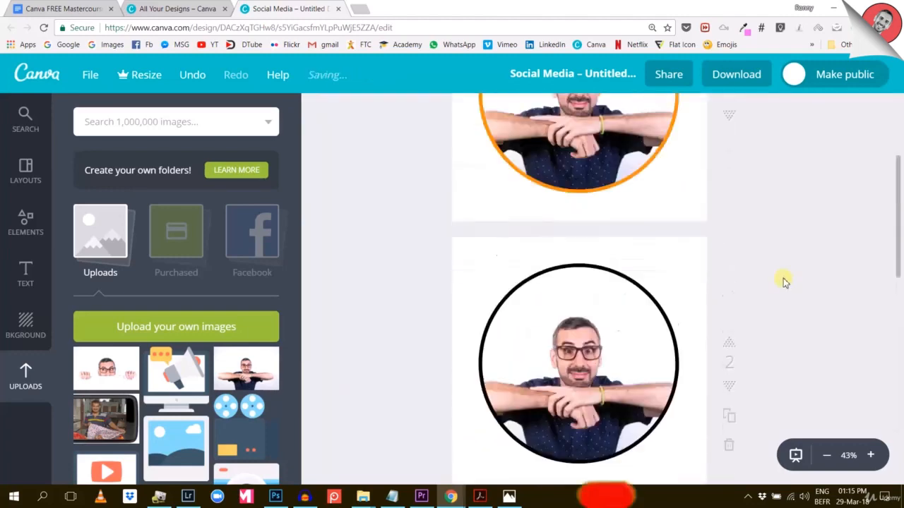
{"action": "scroll", "coordinate": [783, 280], "scroll_direction": "down", "scroll_amount": 2}
{"action": "scroll", "coordinate": [782, 281], "scroll_direction": "down", "scroll_amount": 5}
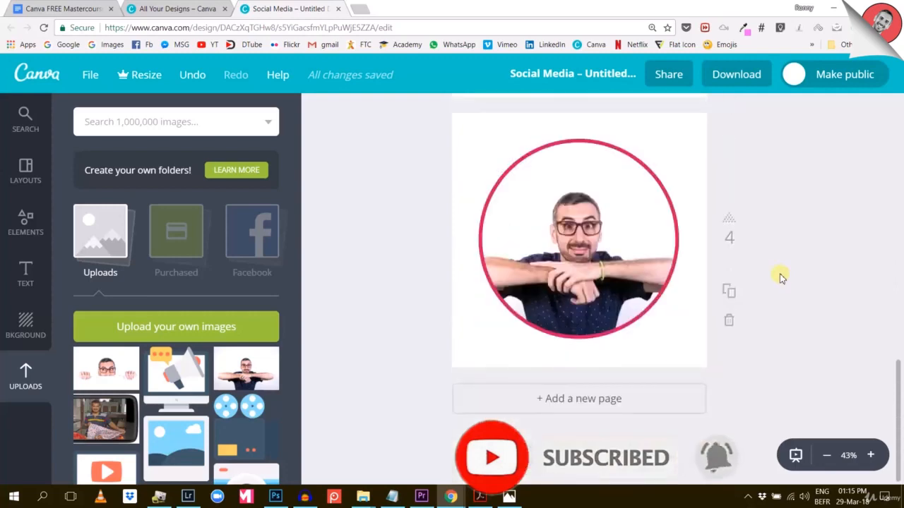
{"action": "scroll", "coordinate": [781, 278], "scroll_direction": "up", "scroll_amount": 7}
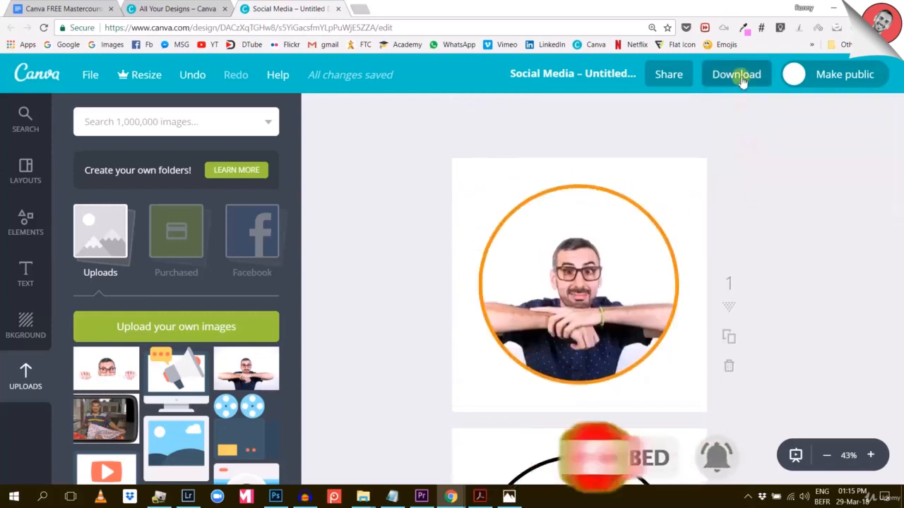
{"action": "left_click", "coordinate": [738, 76]}
{"action": "left_click", "coordinate": [682, 150]}
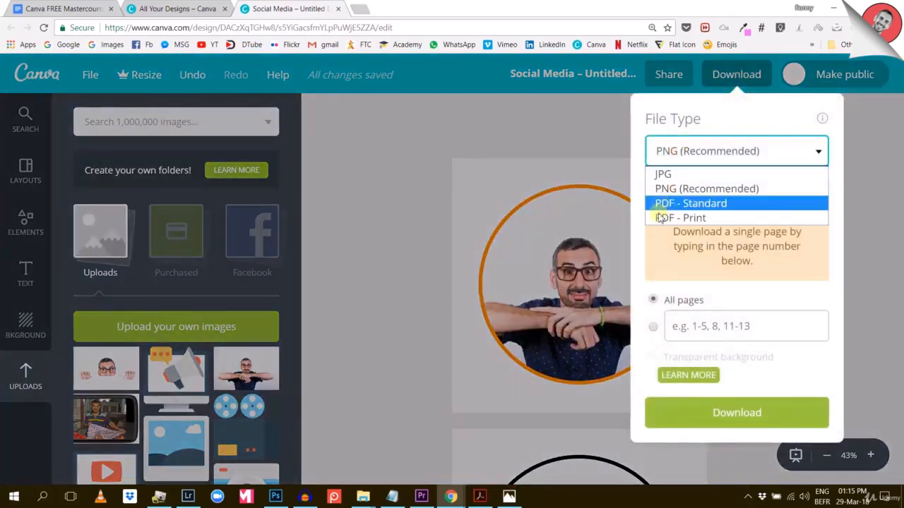
{"action": "left_click", "coordinate": [671, 187]}
{"action": "left_click", "coordinate": [699, 416]}
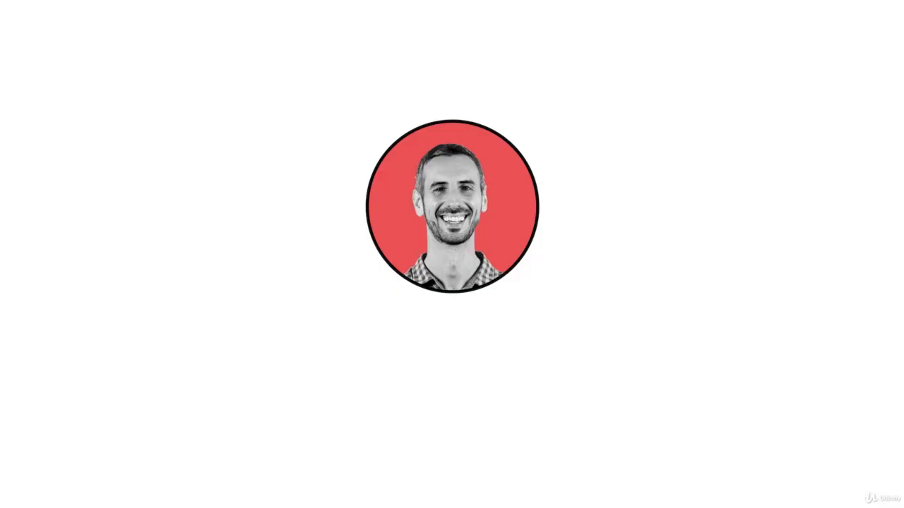